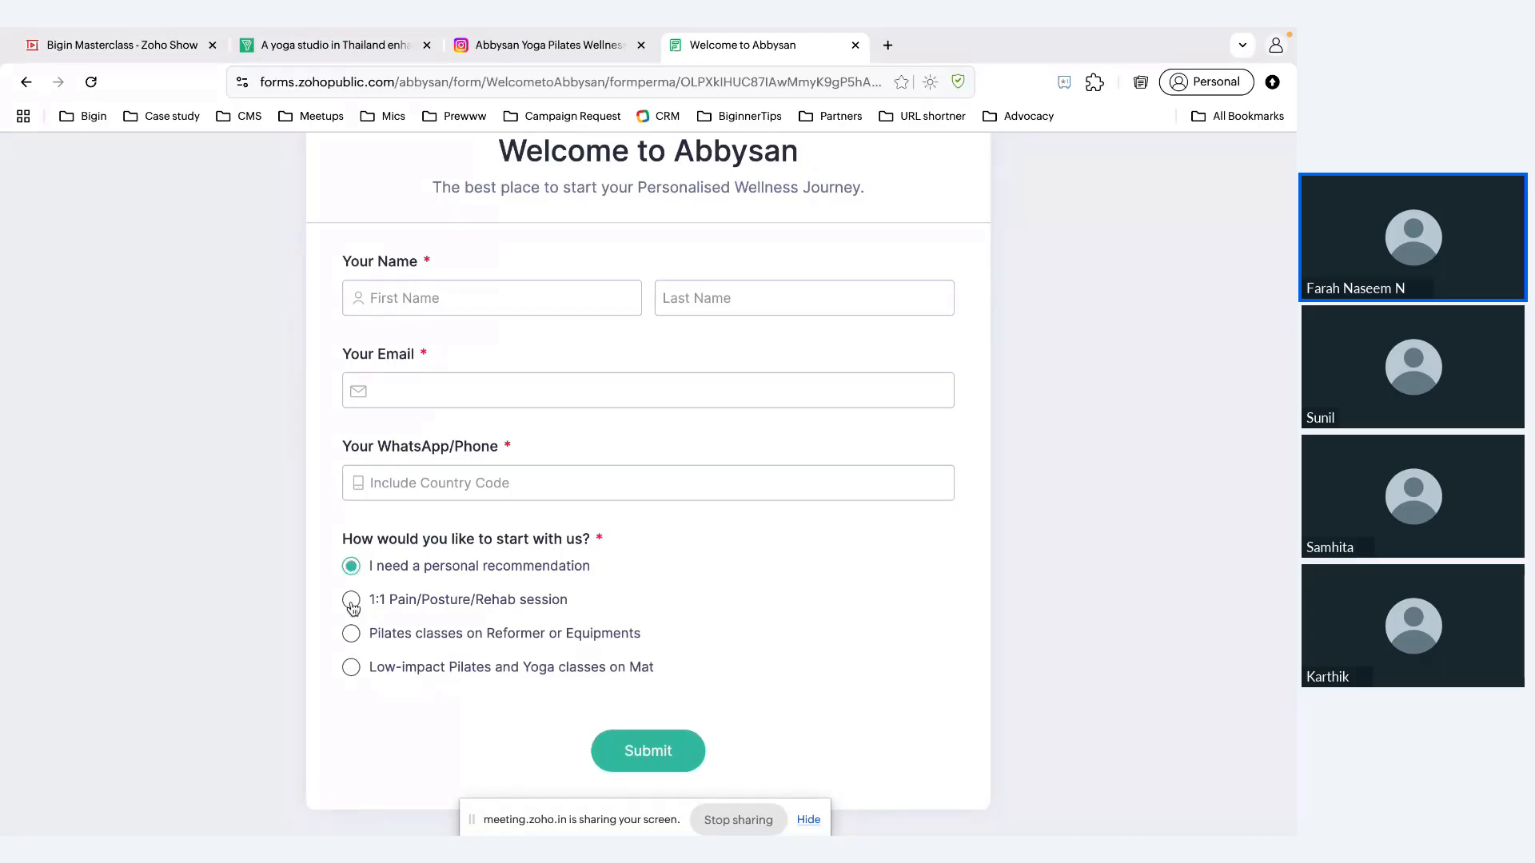
Step: Preview the welcome form's follow-up questions for the 1:1 Pain/Posture/Rehab session and Pilates classes on Reformer or Equipments options
left_click(351, 601)
scroll(563, 682, "down", 2)
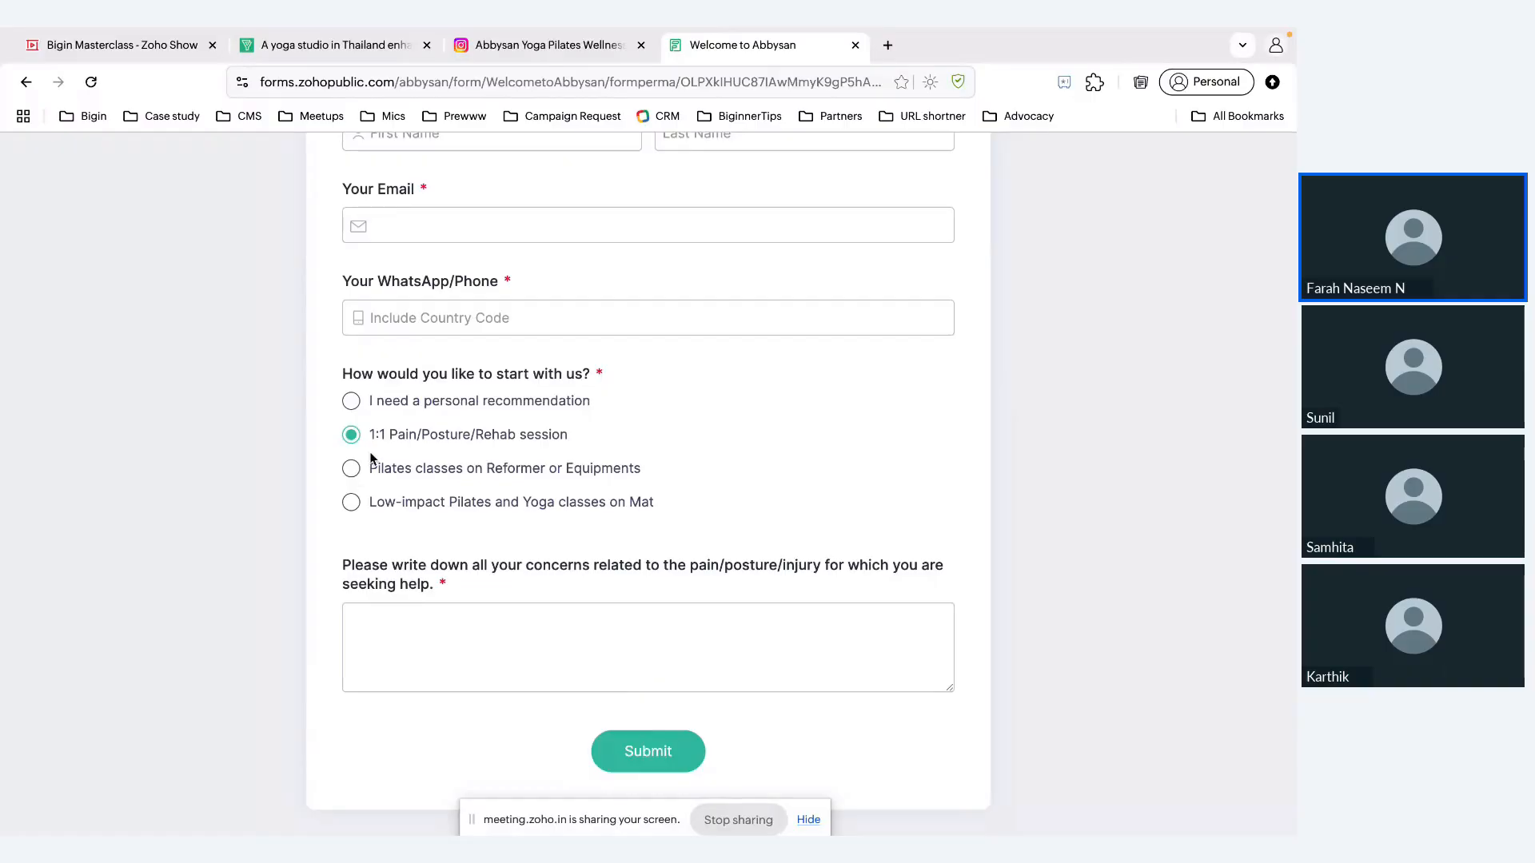
left_click(351, 469)
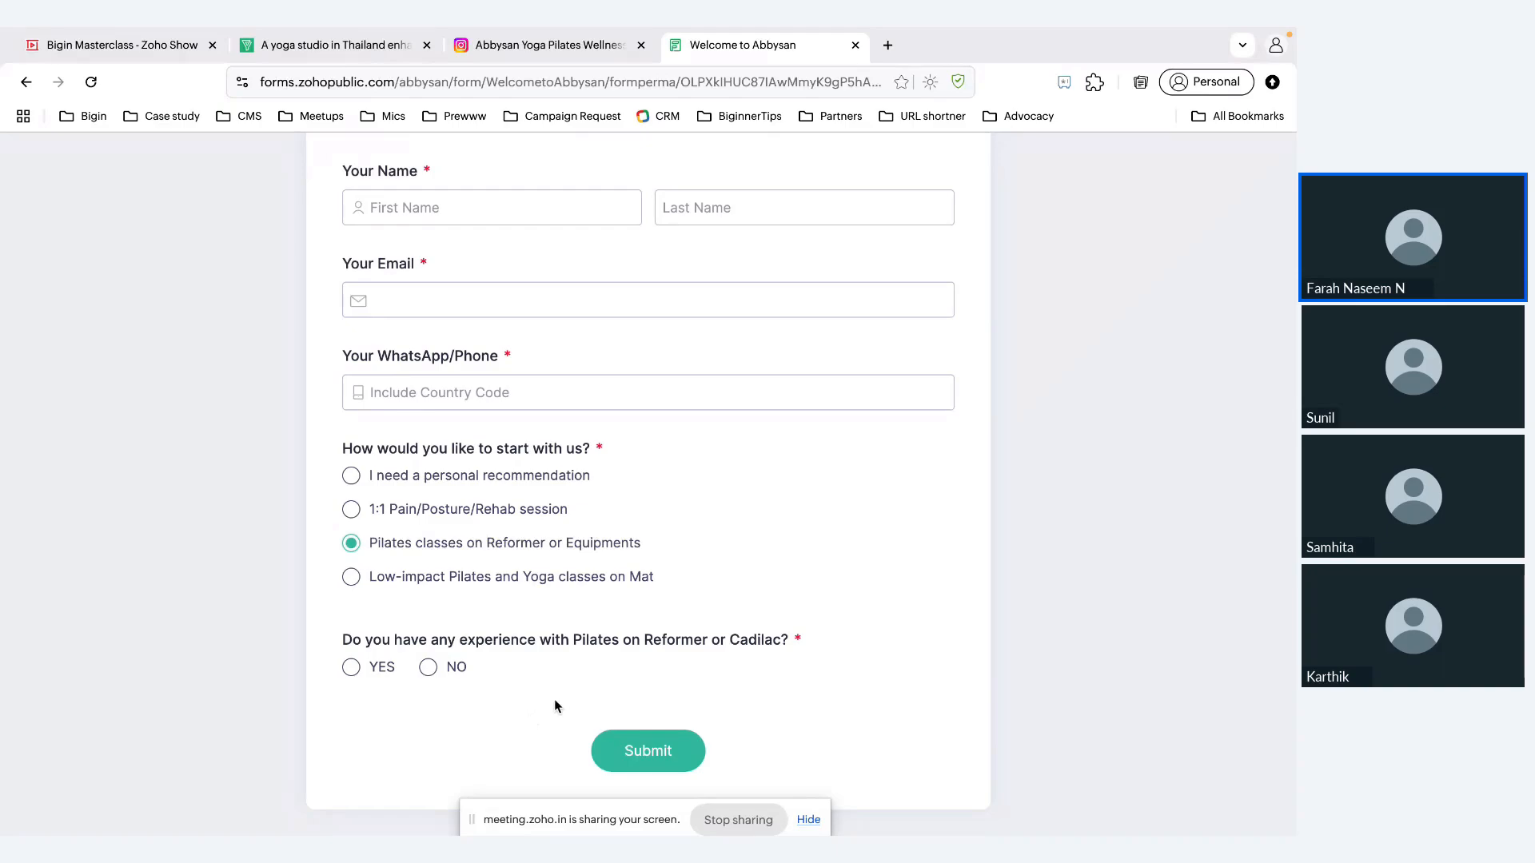
Step: Switch to the Bigin Masterclass presentation in Zoho Show and display the Bigin Demo slide
left_click(144, 33)
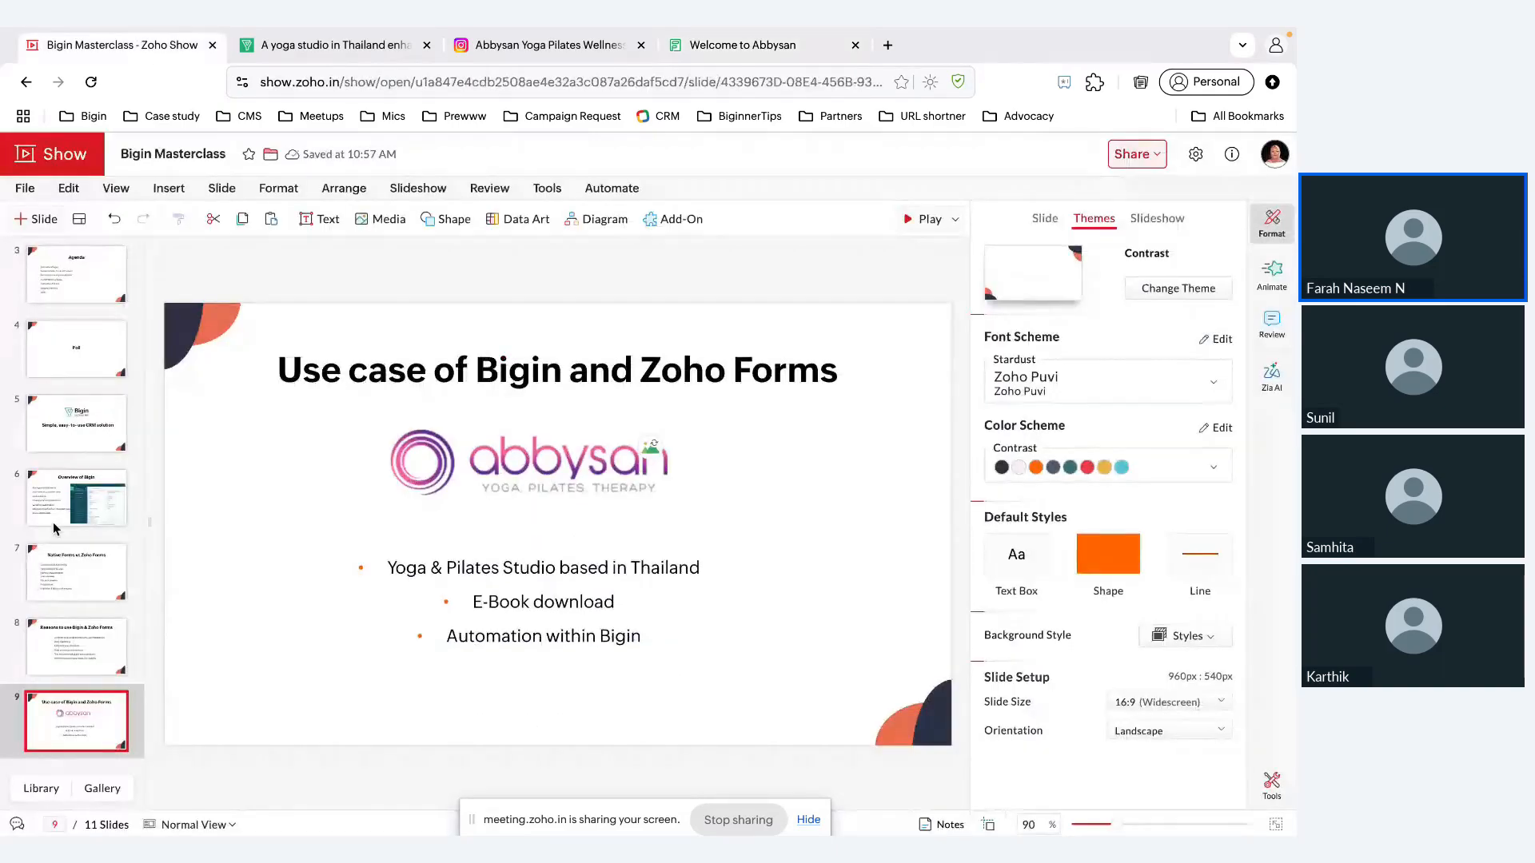
scroll(73, 559, "down", 4)
left_click(77, 652)
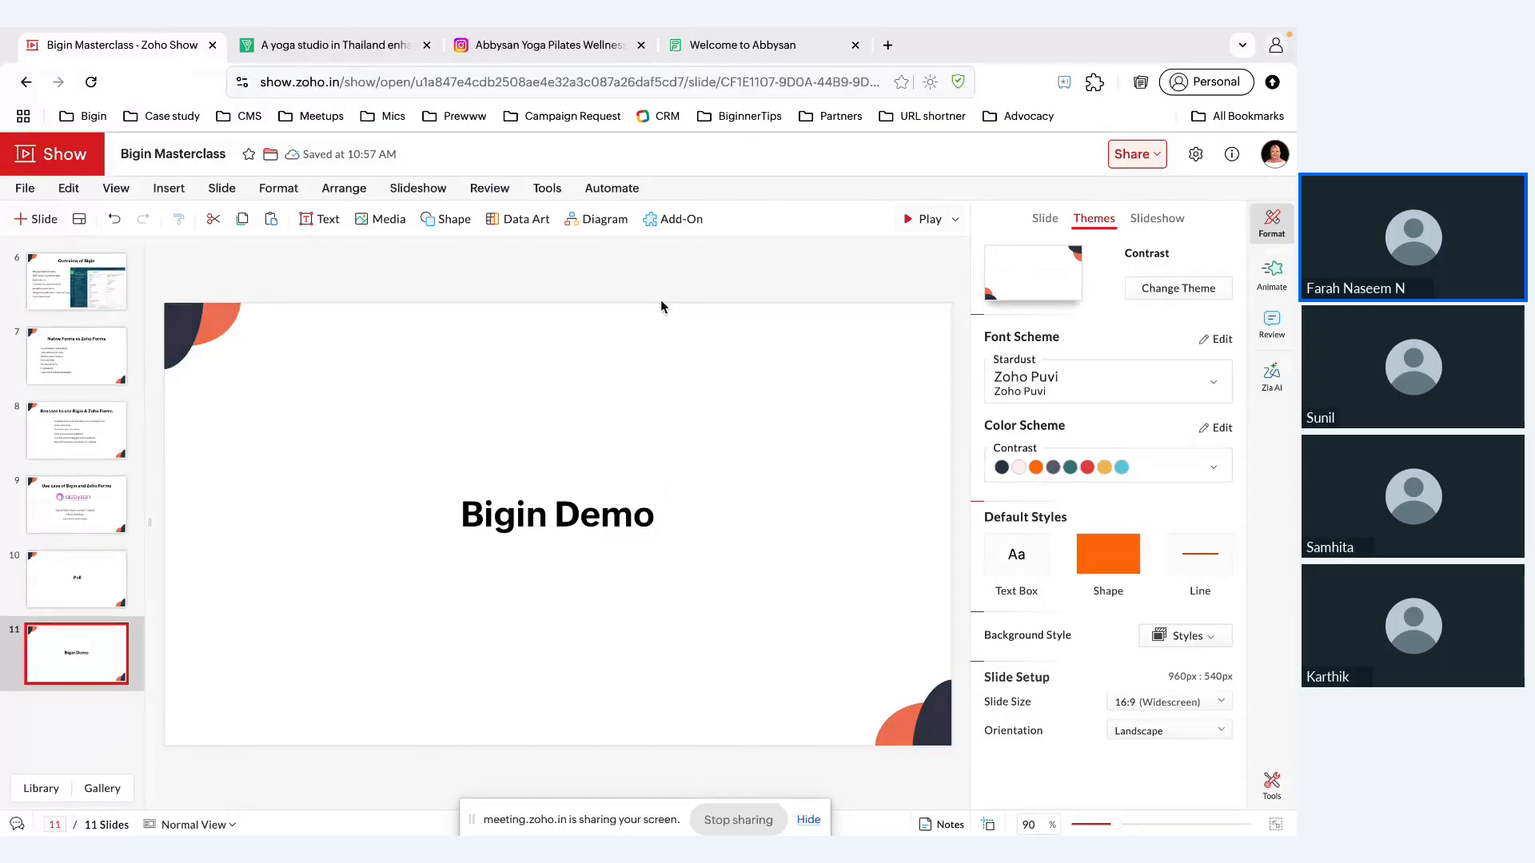
Step: Switch to Bigin and move the 3-6 months deal tagged Forms from Qualification to the Proposal/Price Quote stage
key("alt+Tab")
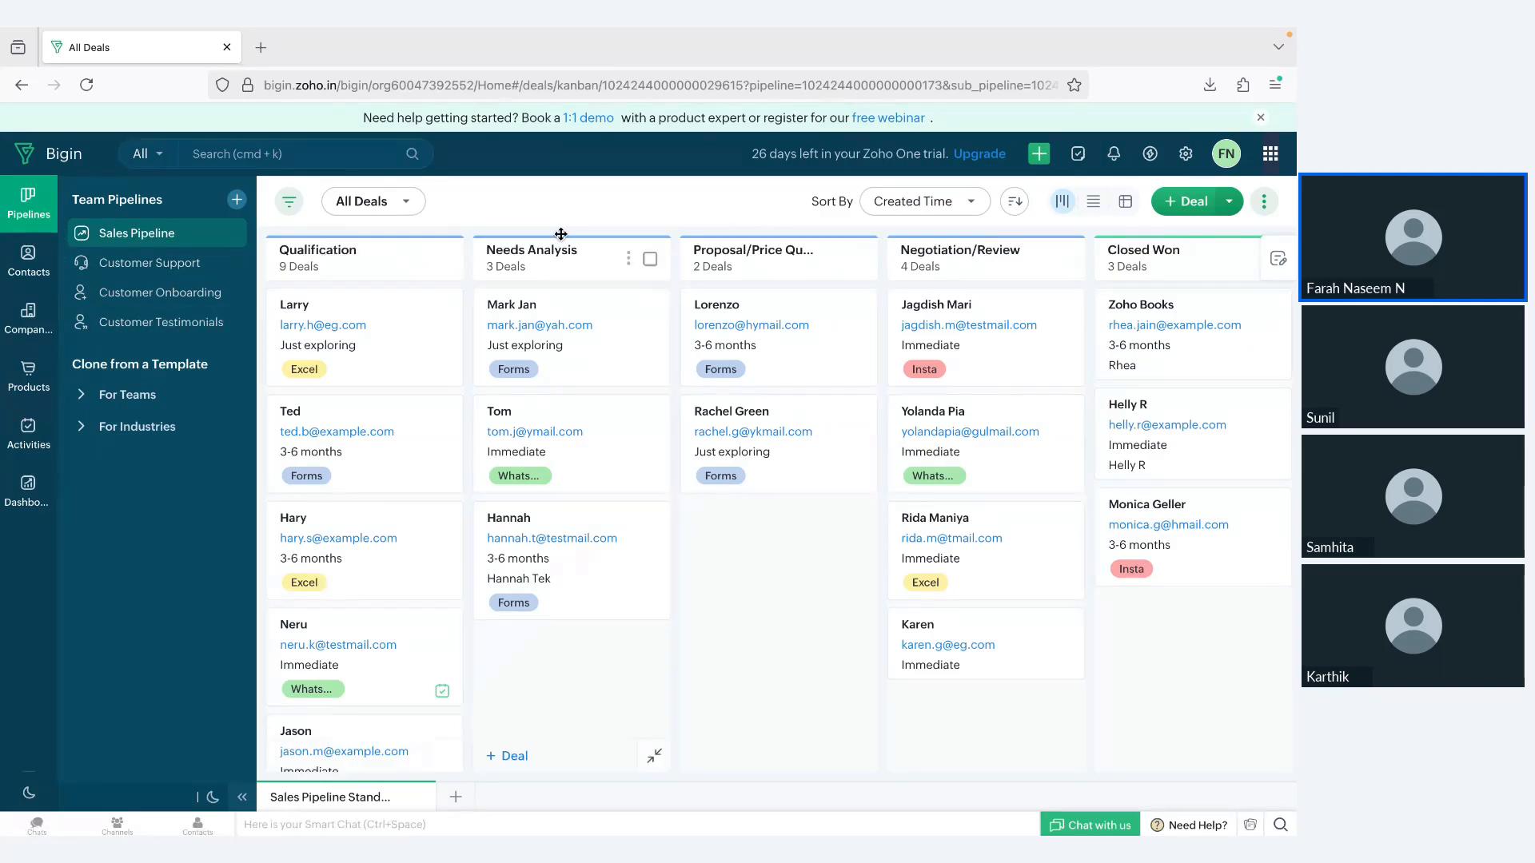
scroll(797, 262, "right", 5)
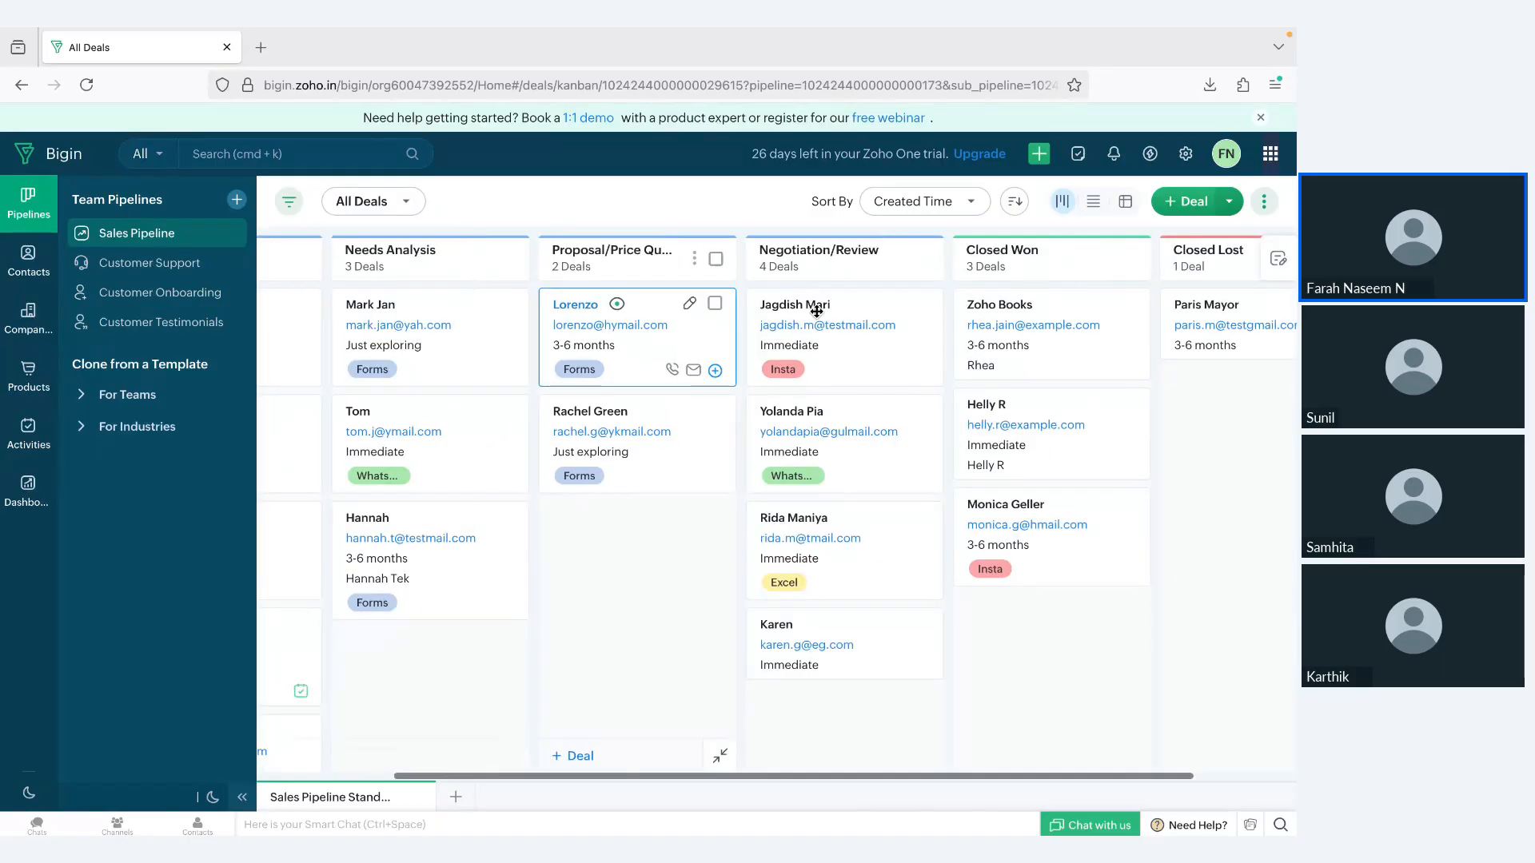
scroll(645, 568, "left", 5)
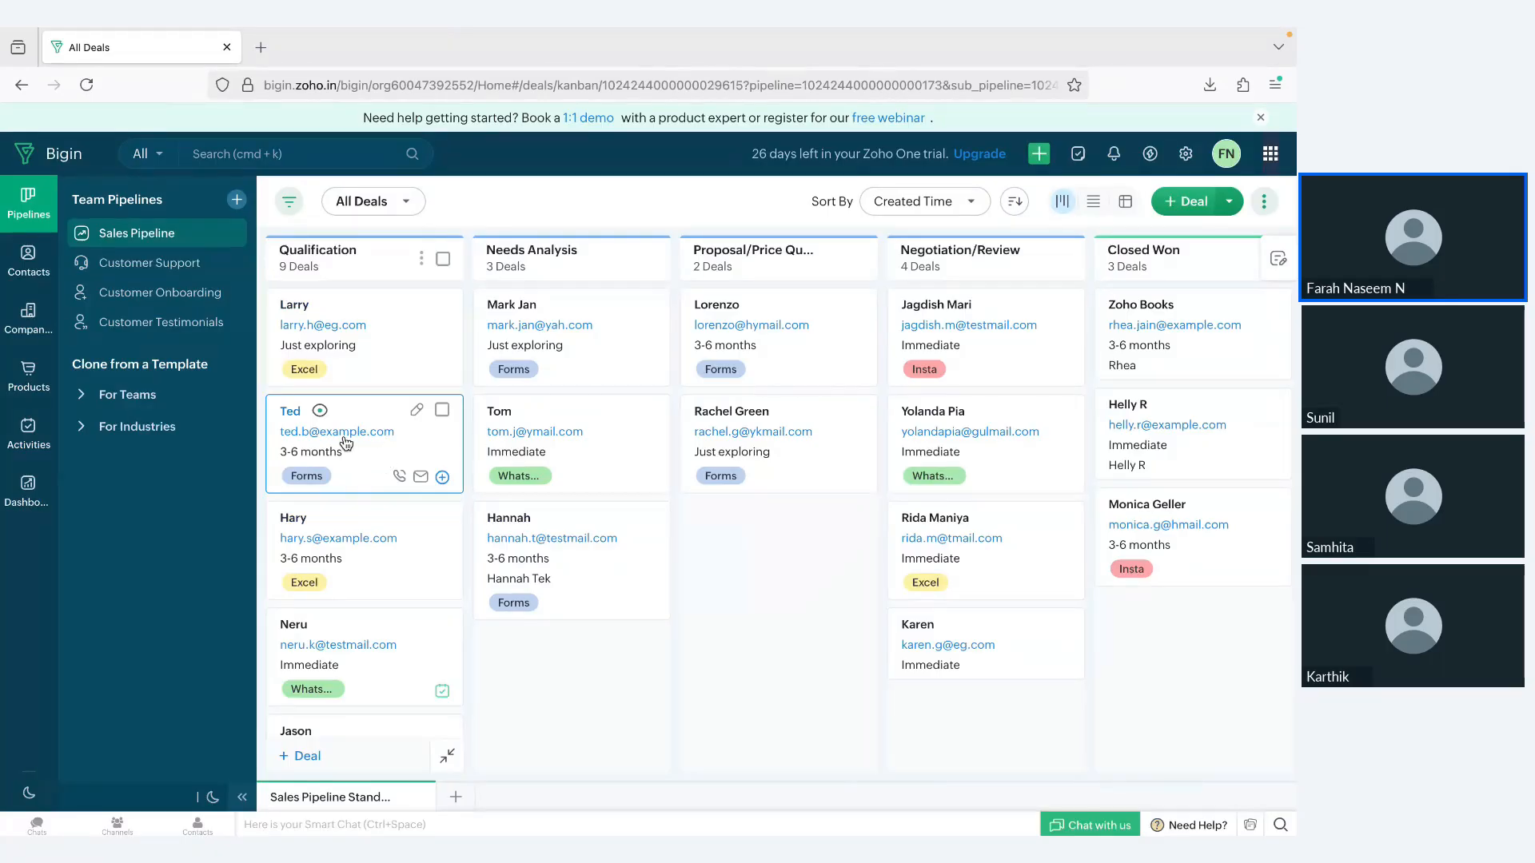
left_click_drag(346, 442, 752, 558)
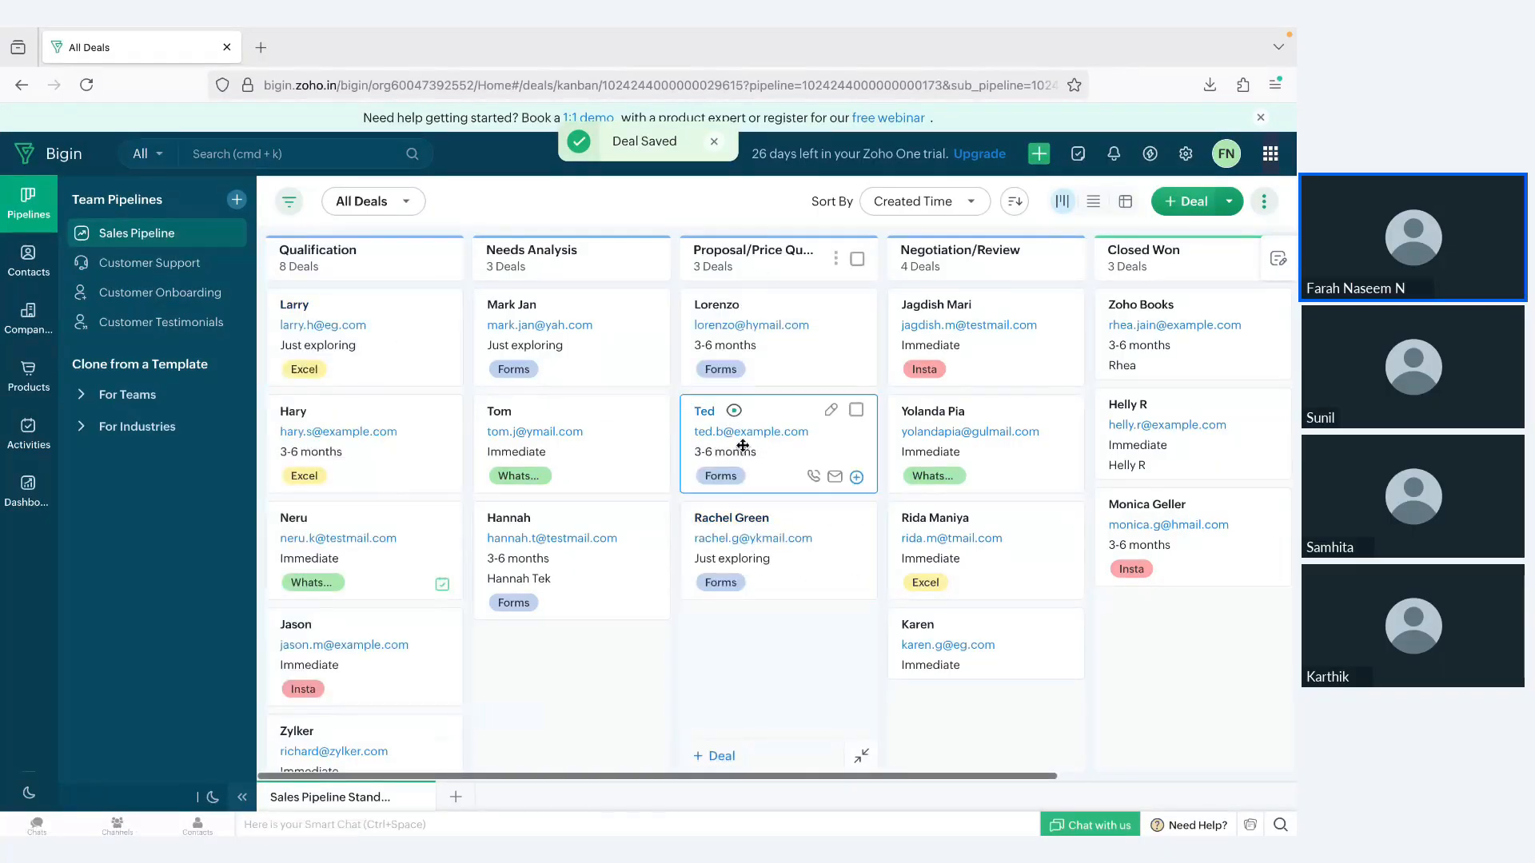
scroll(740, 416, "right", 5)
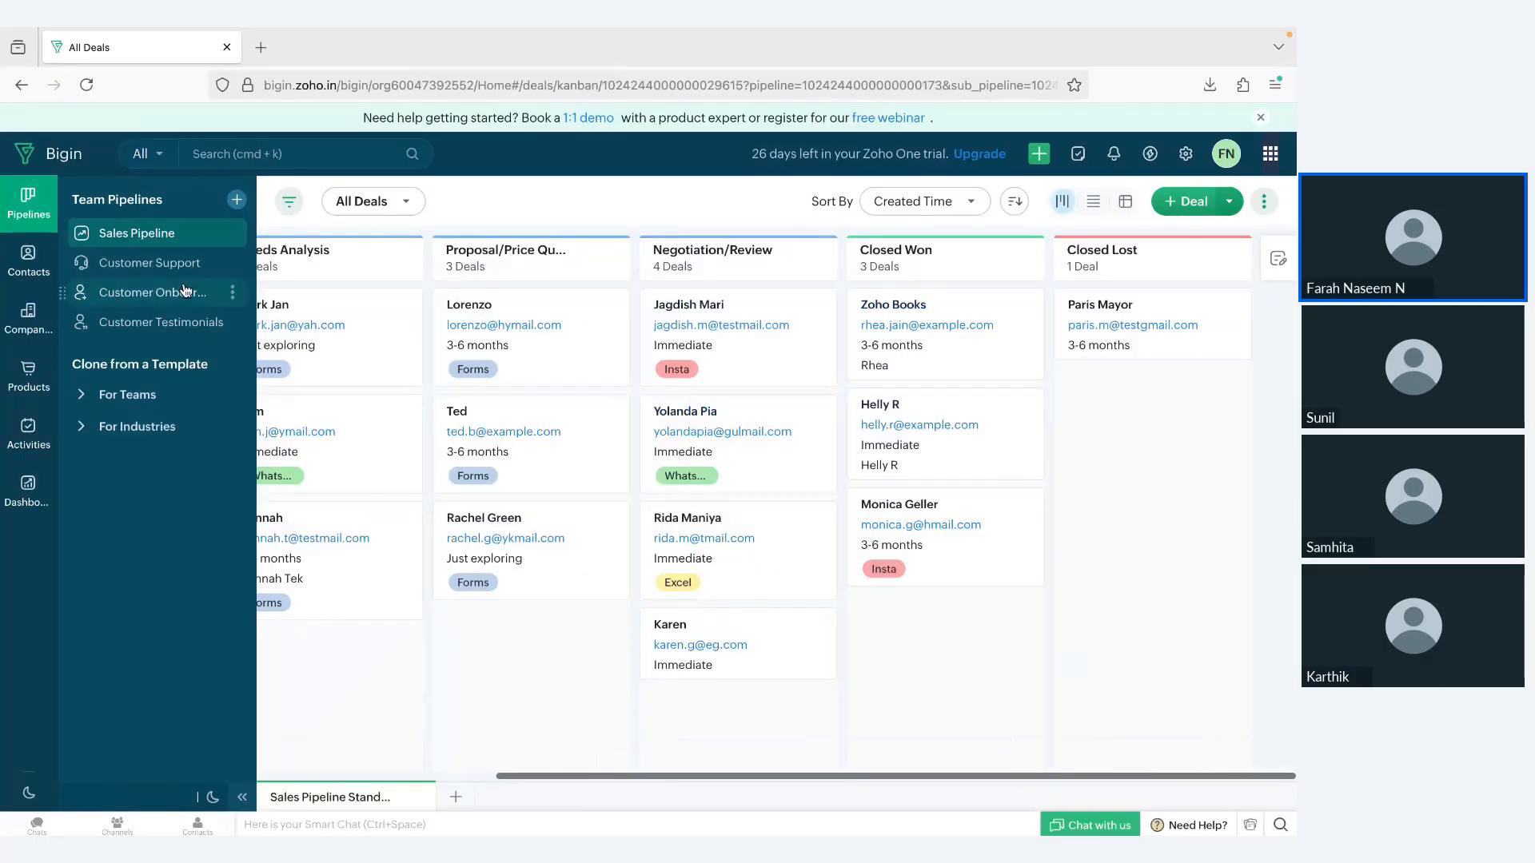
Step: View the Customer Support and Customer Onboarding team pipelines, and return to the Sales Pipeline
left_click(166, 266)
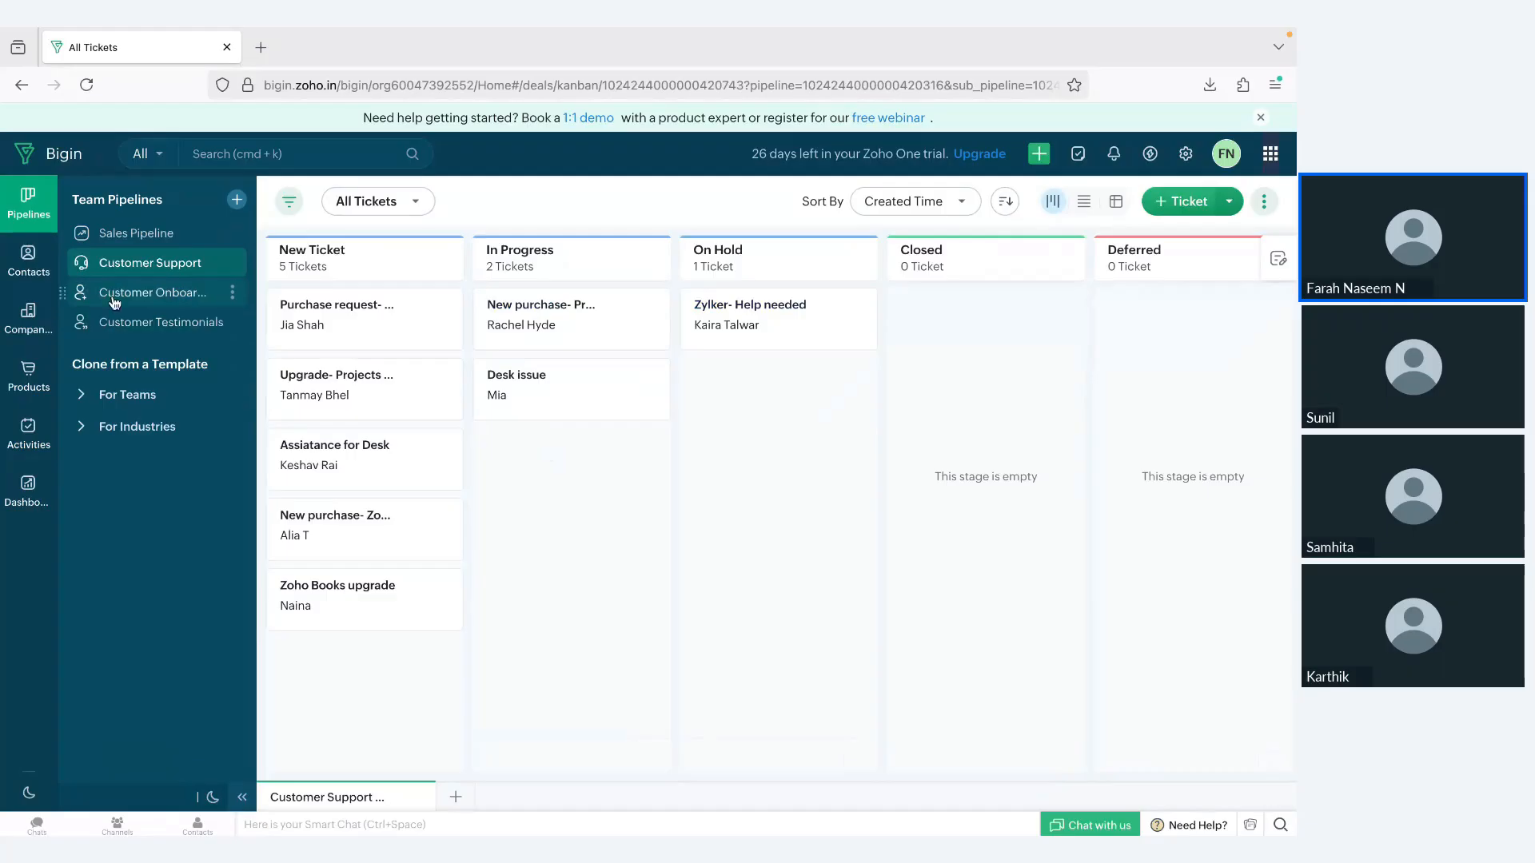
left_click(168, 292)
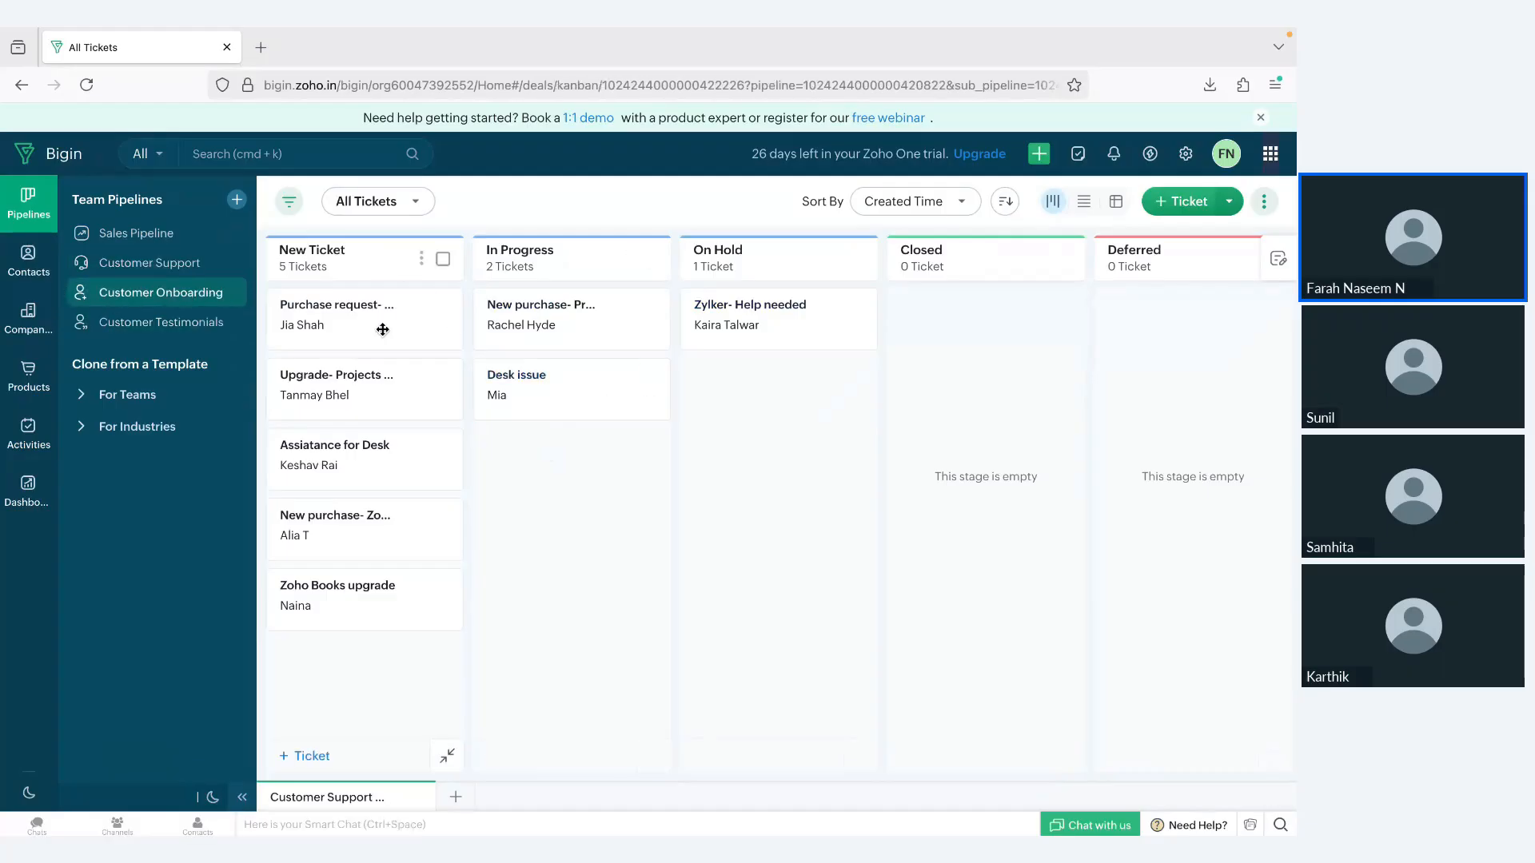
left_click(120, 234)
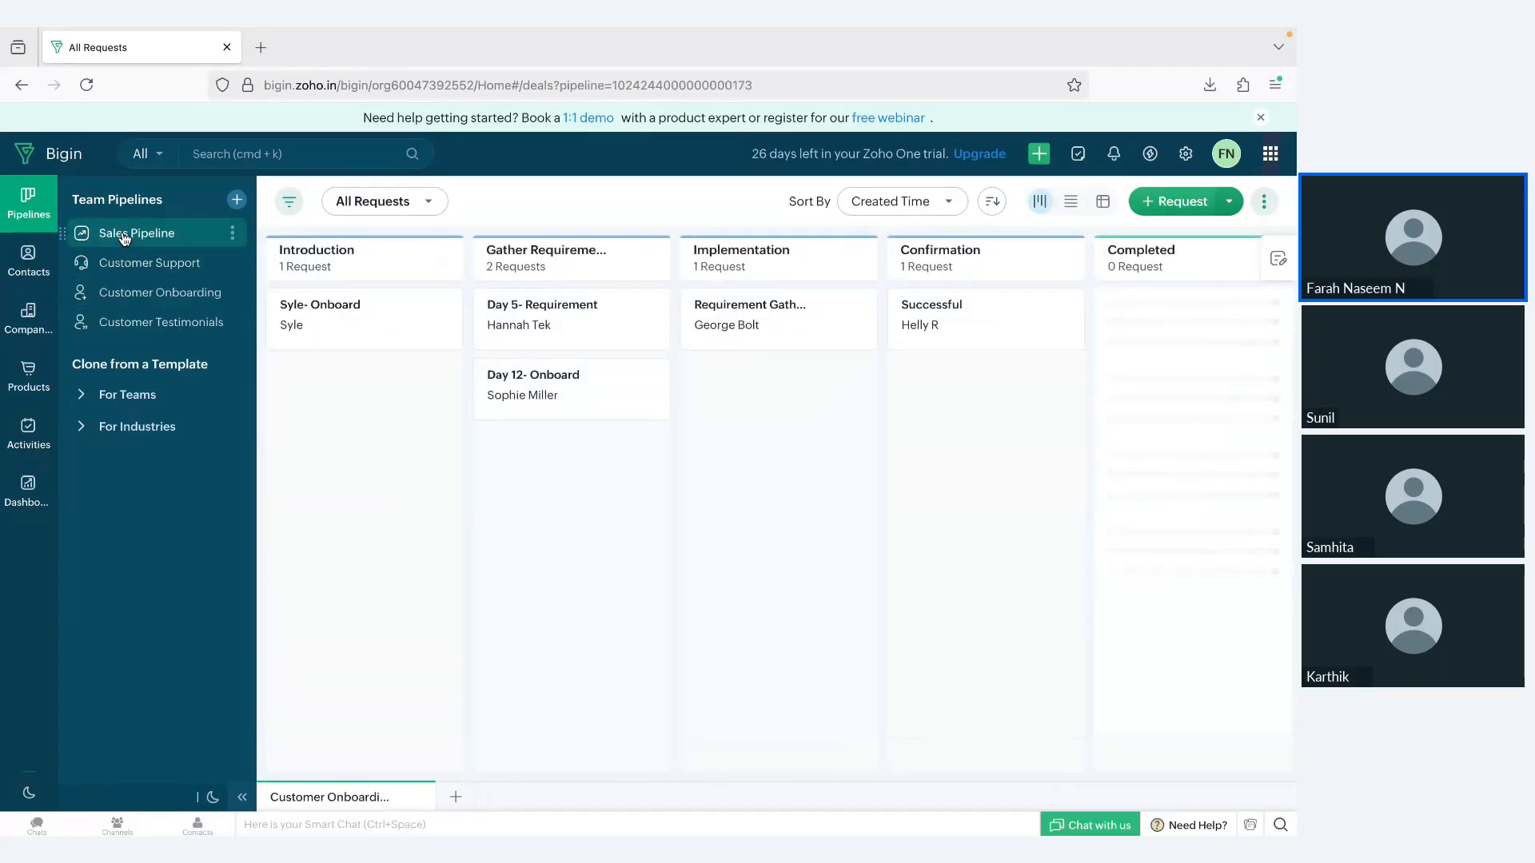
Step: Review the permission levels of the Sales Pipeline and cancel out of the settings
left_click(232, 234)
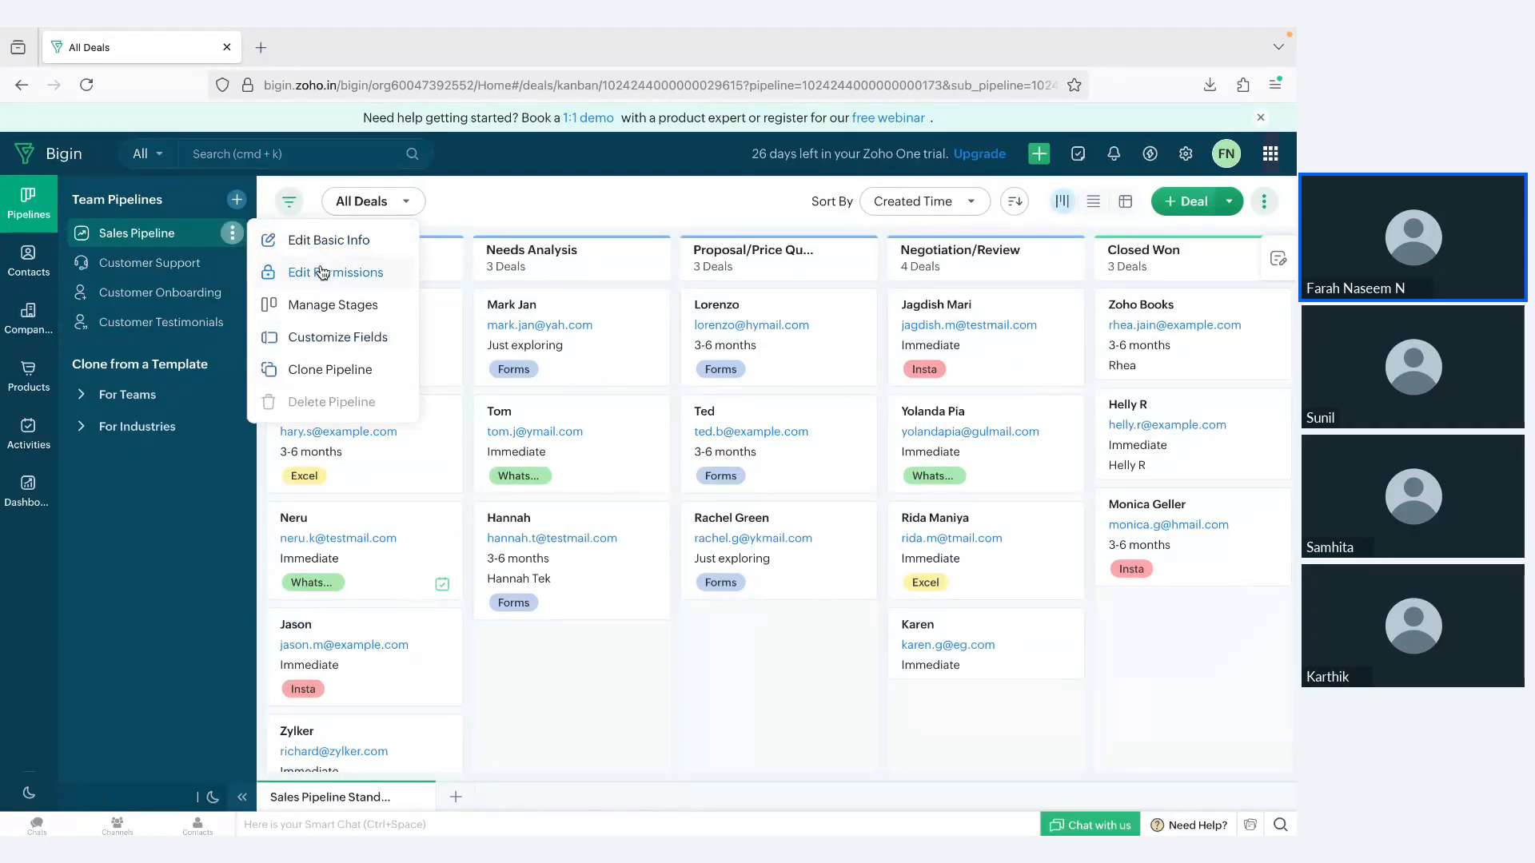
left_click(430, 253)
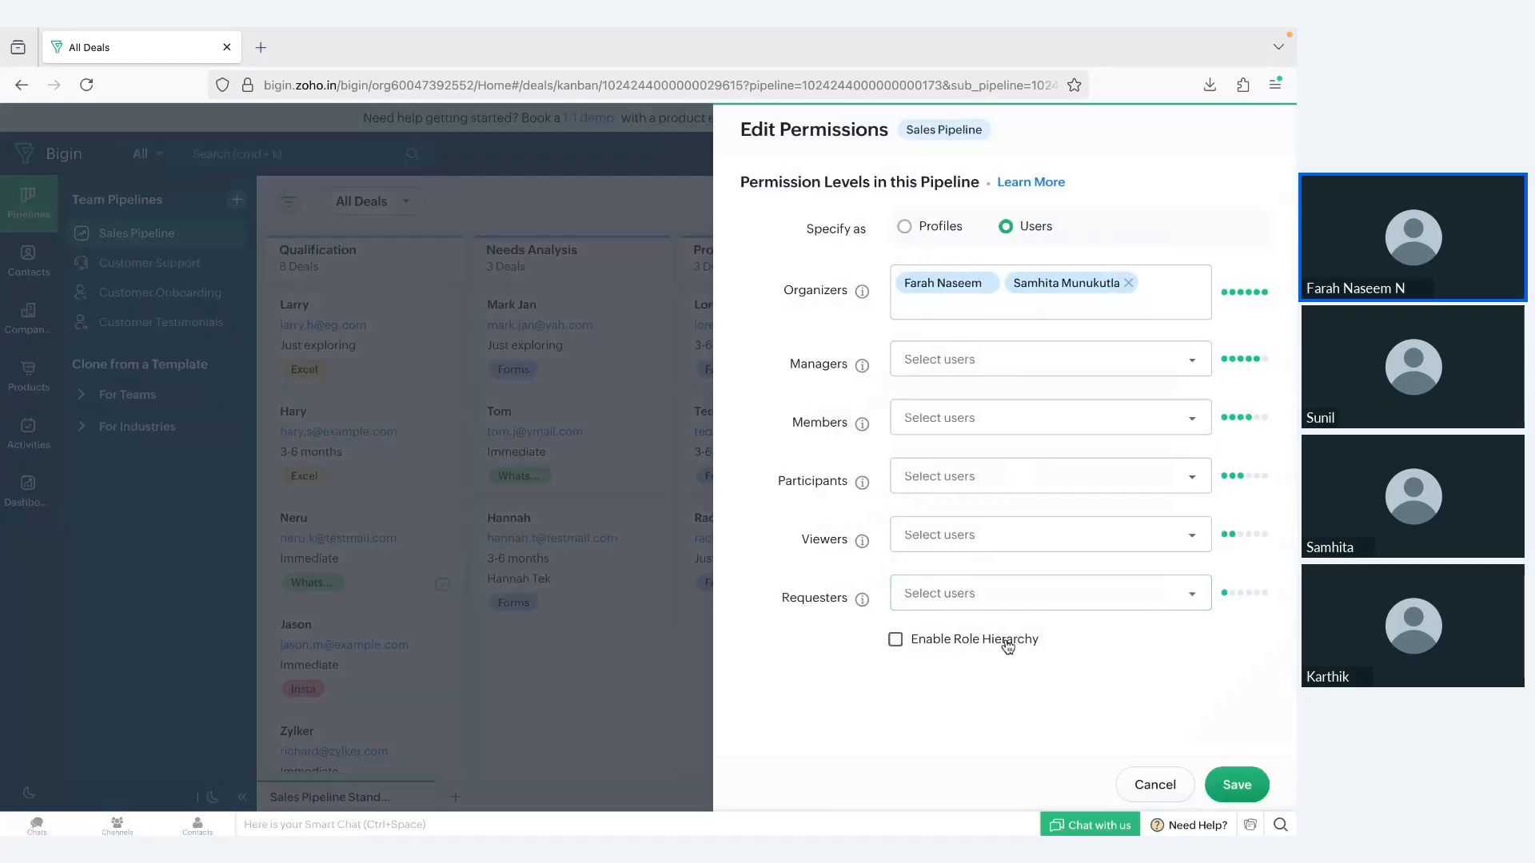
left_click(1143, 790)
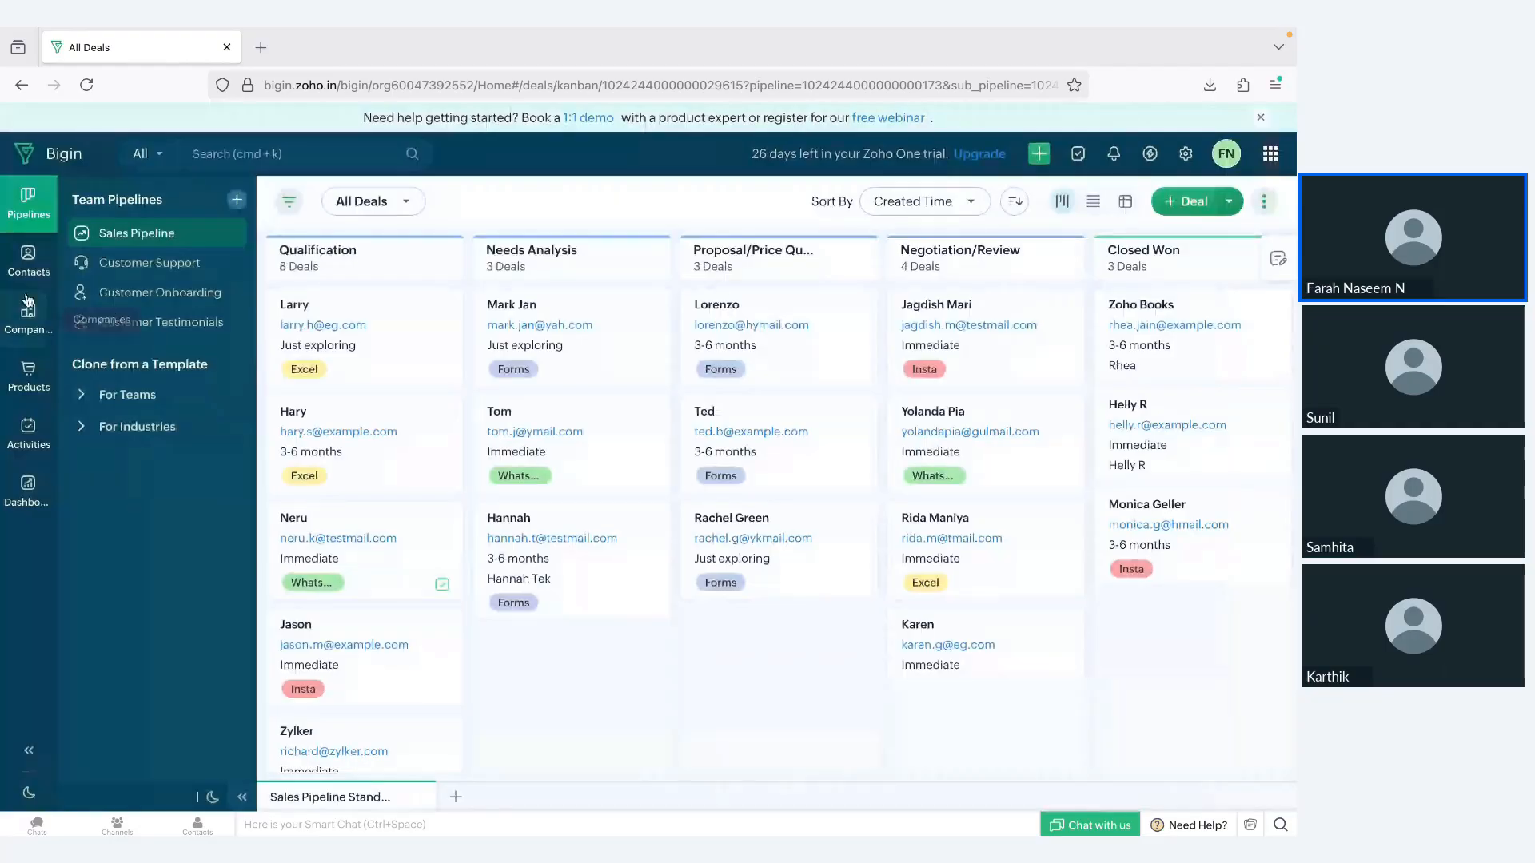
Step: Look through the Contacts, Companies and Products modules
left_click(28, 259)
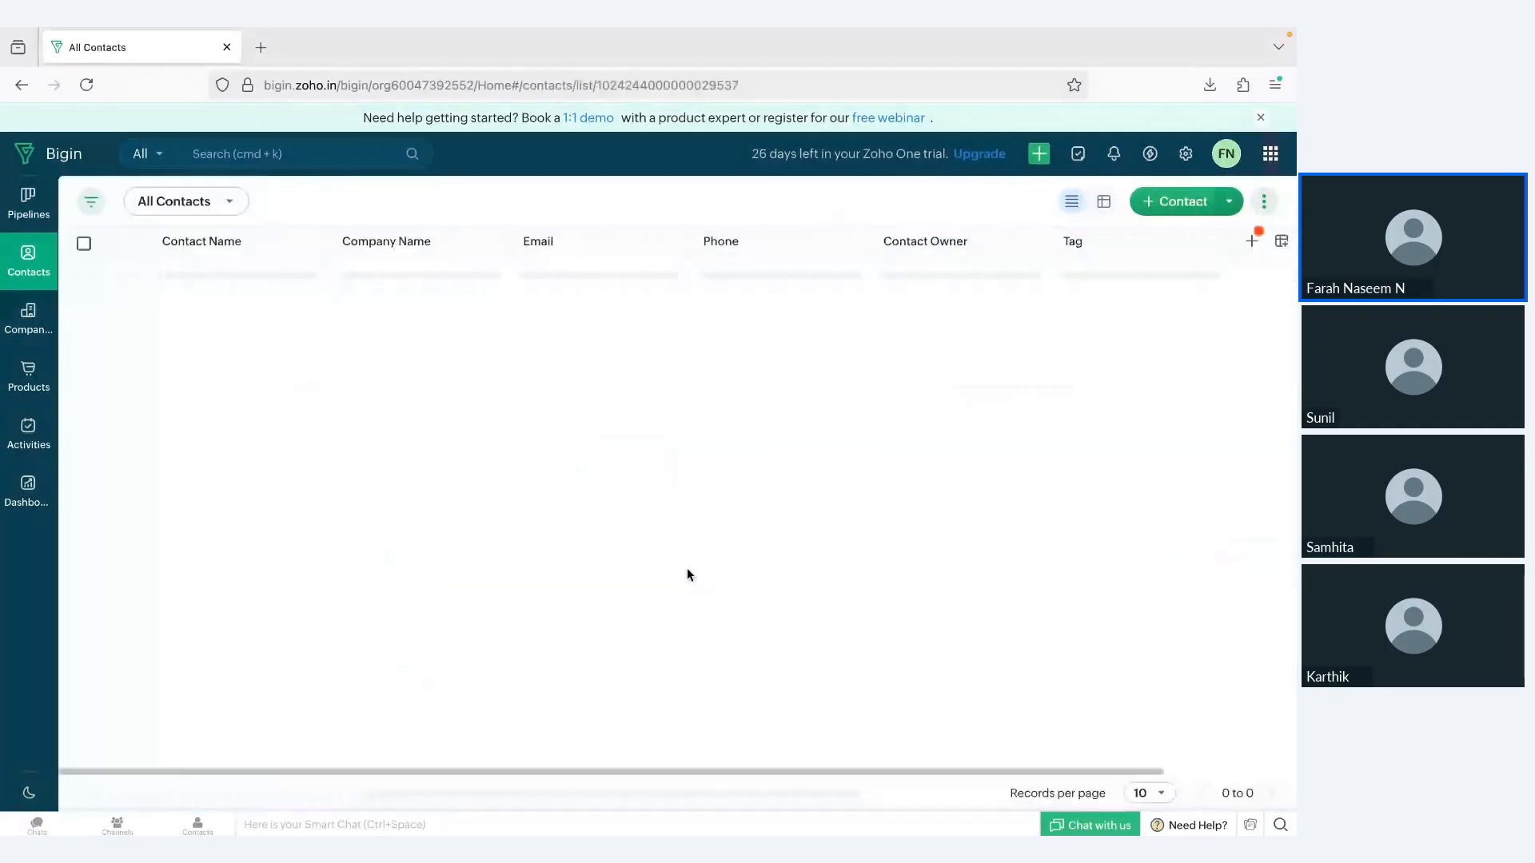
left_click(28, 330)
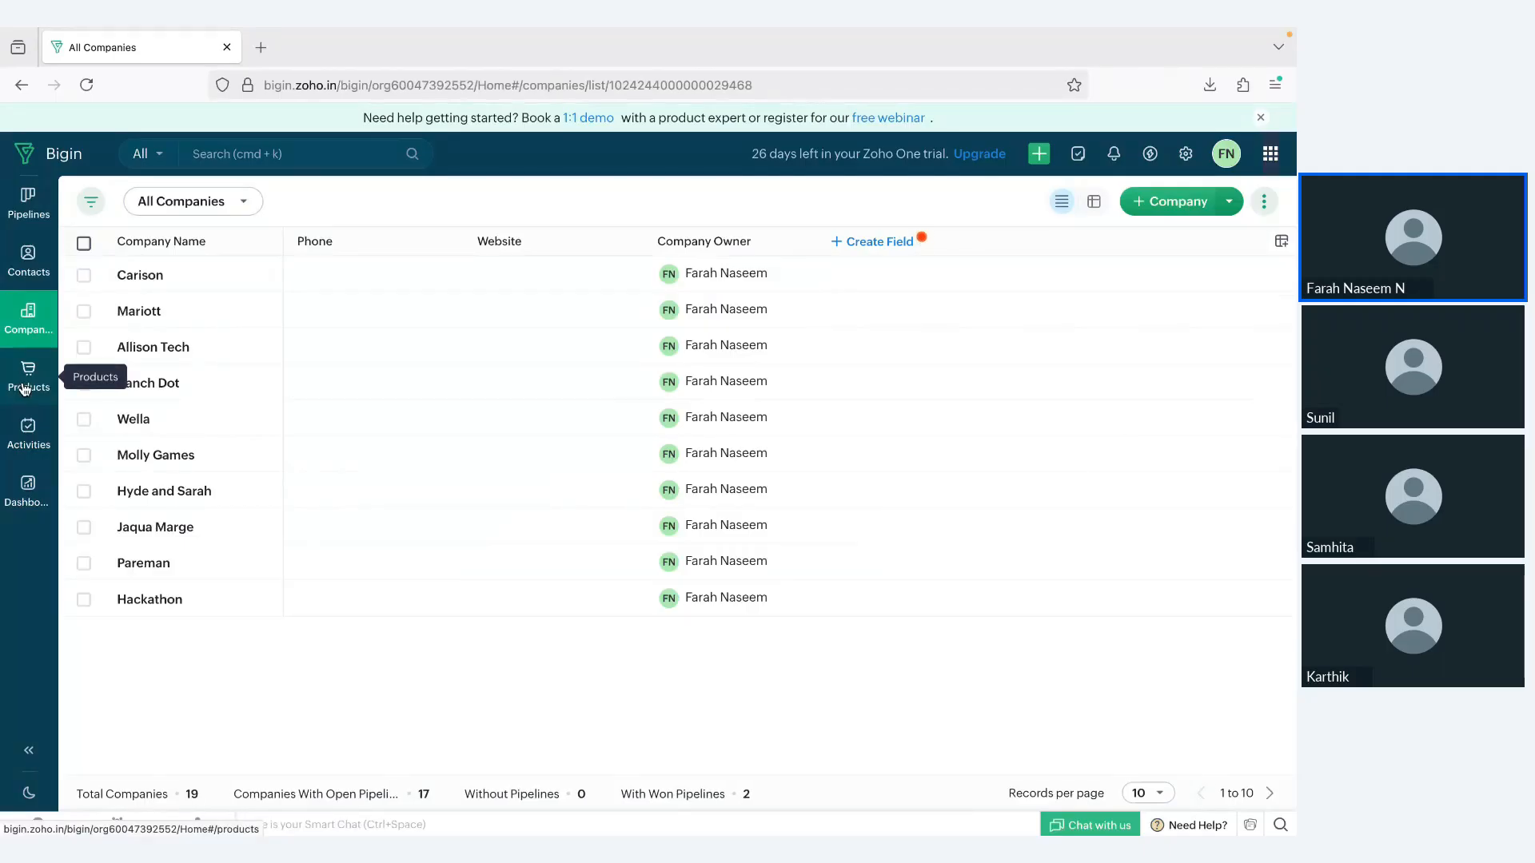
left_click(24, 389)
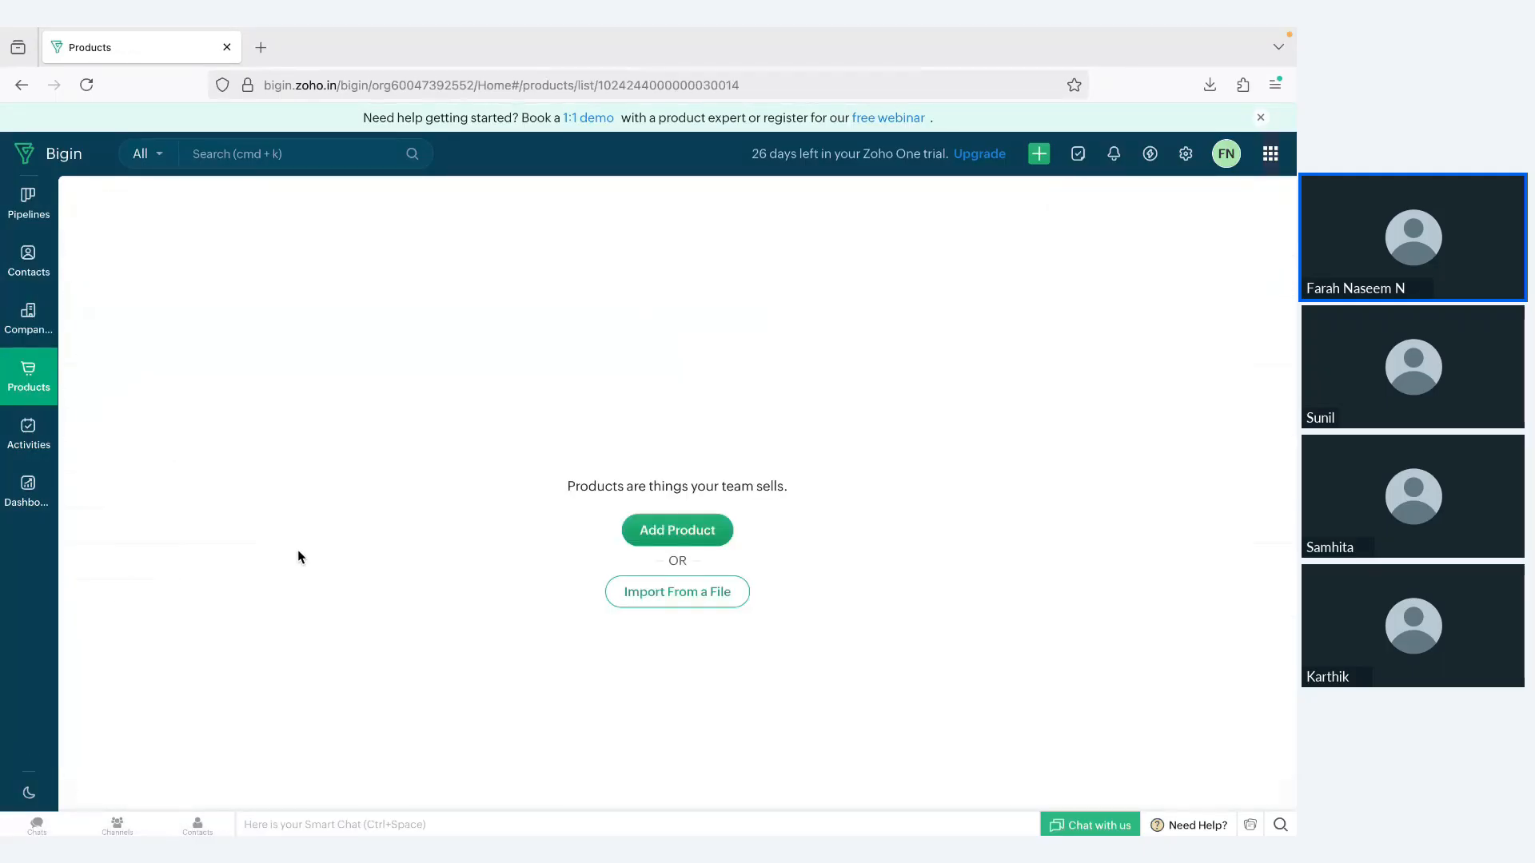
Step: View the activities calendar with the creation options for September 12, and open the list of all tasks
left_click(28, 434)
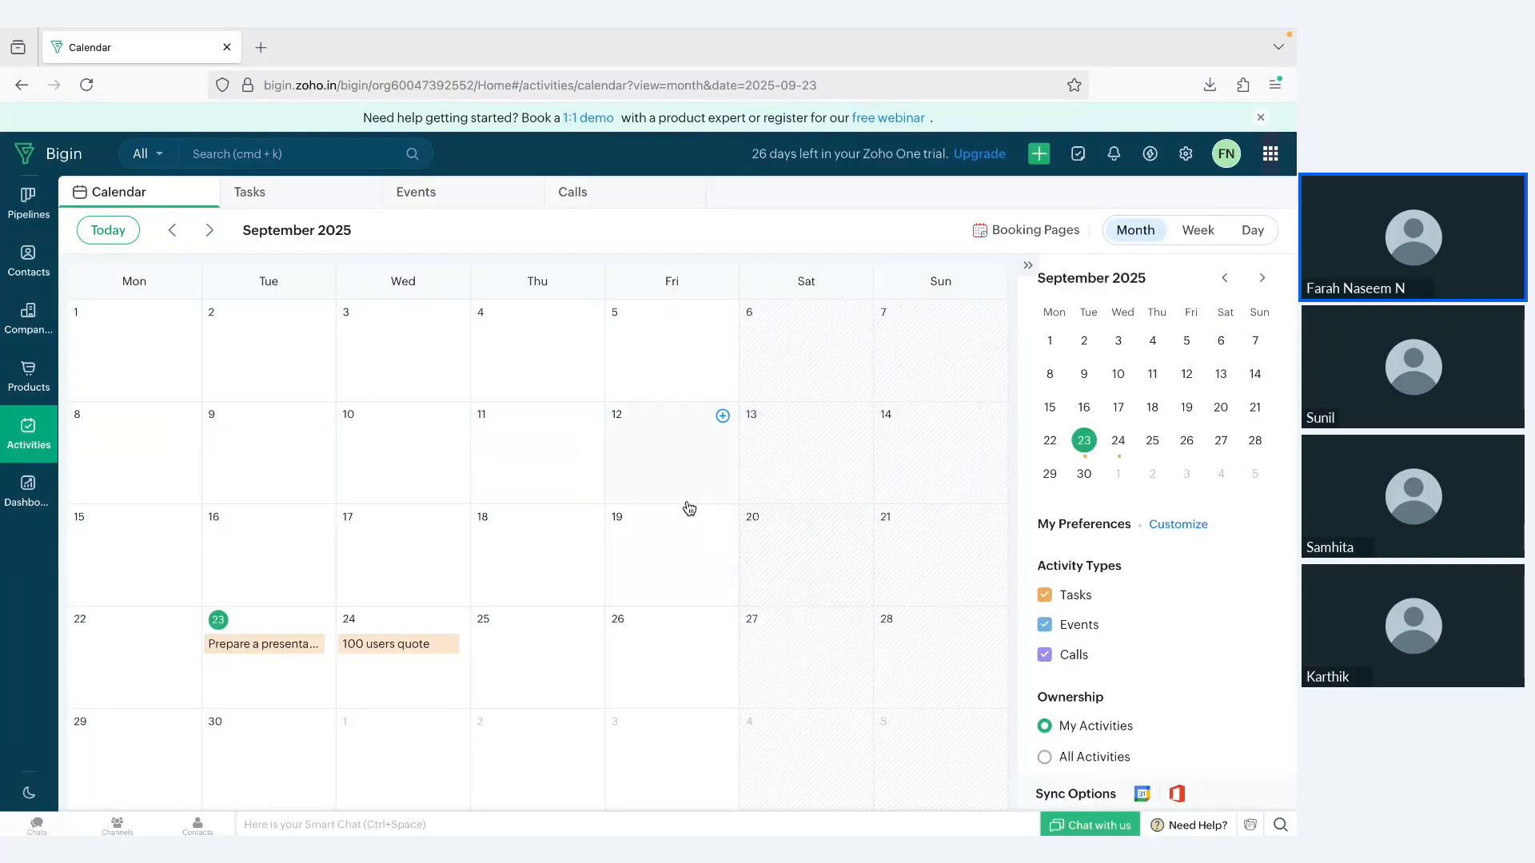
left_click(722, 417)
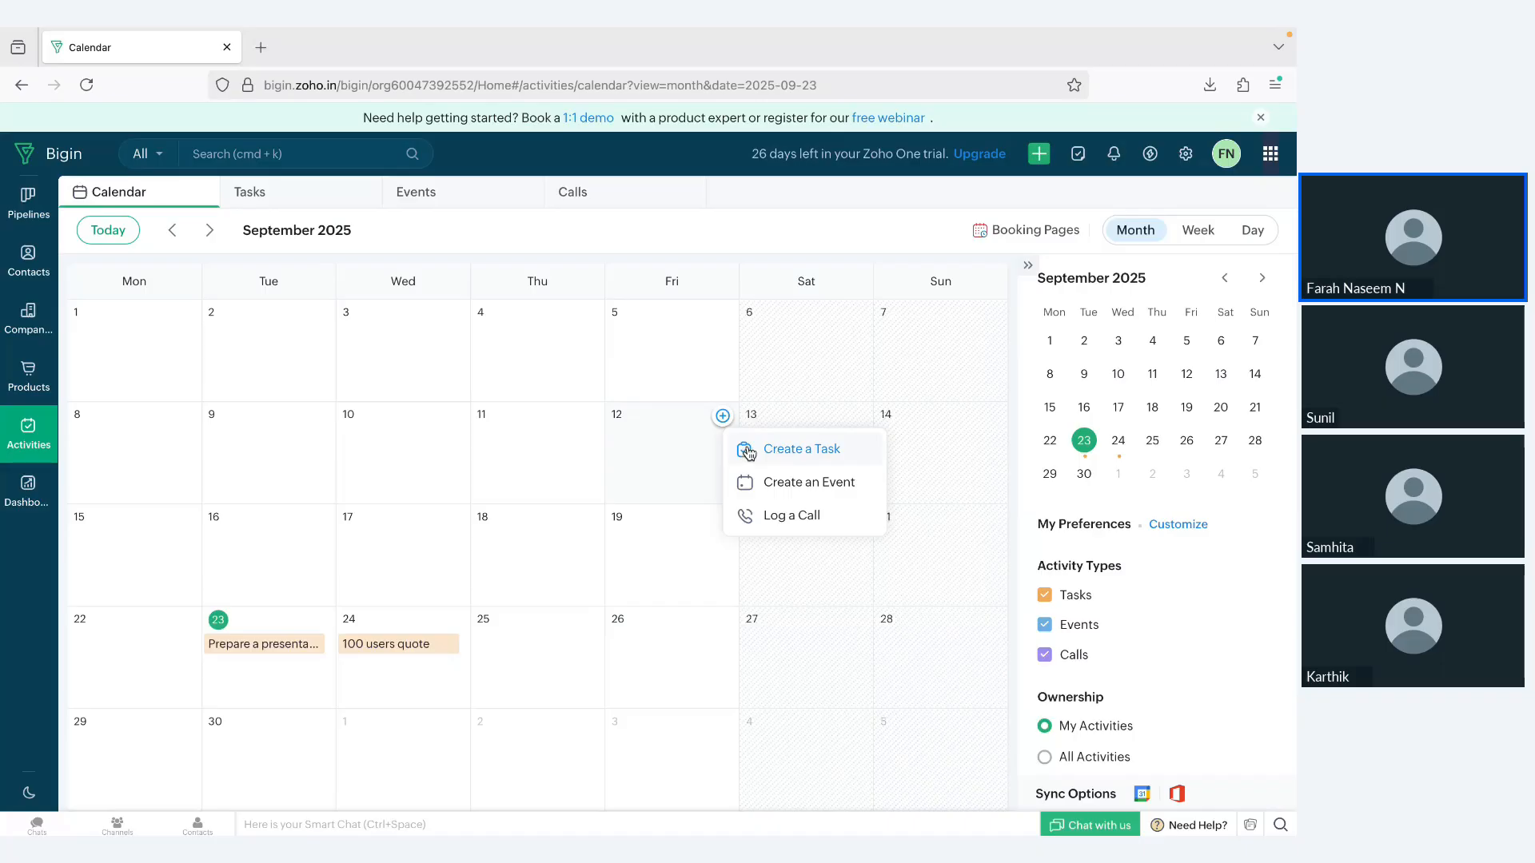
left_click(282, 196)
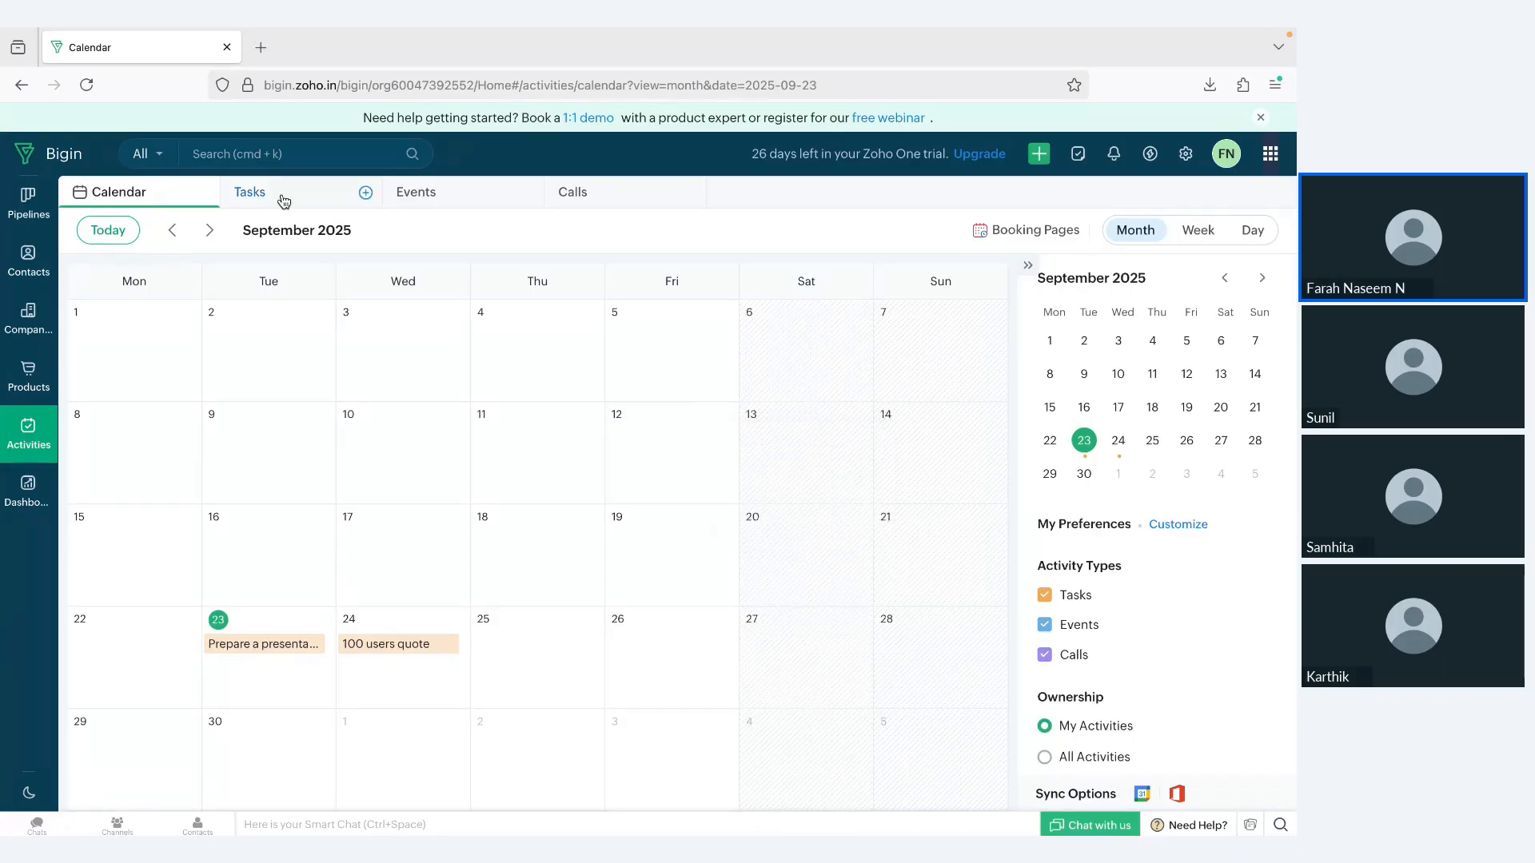
left_click(284, 199)
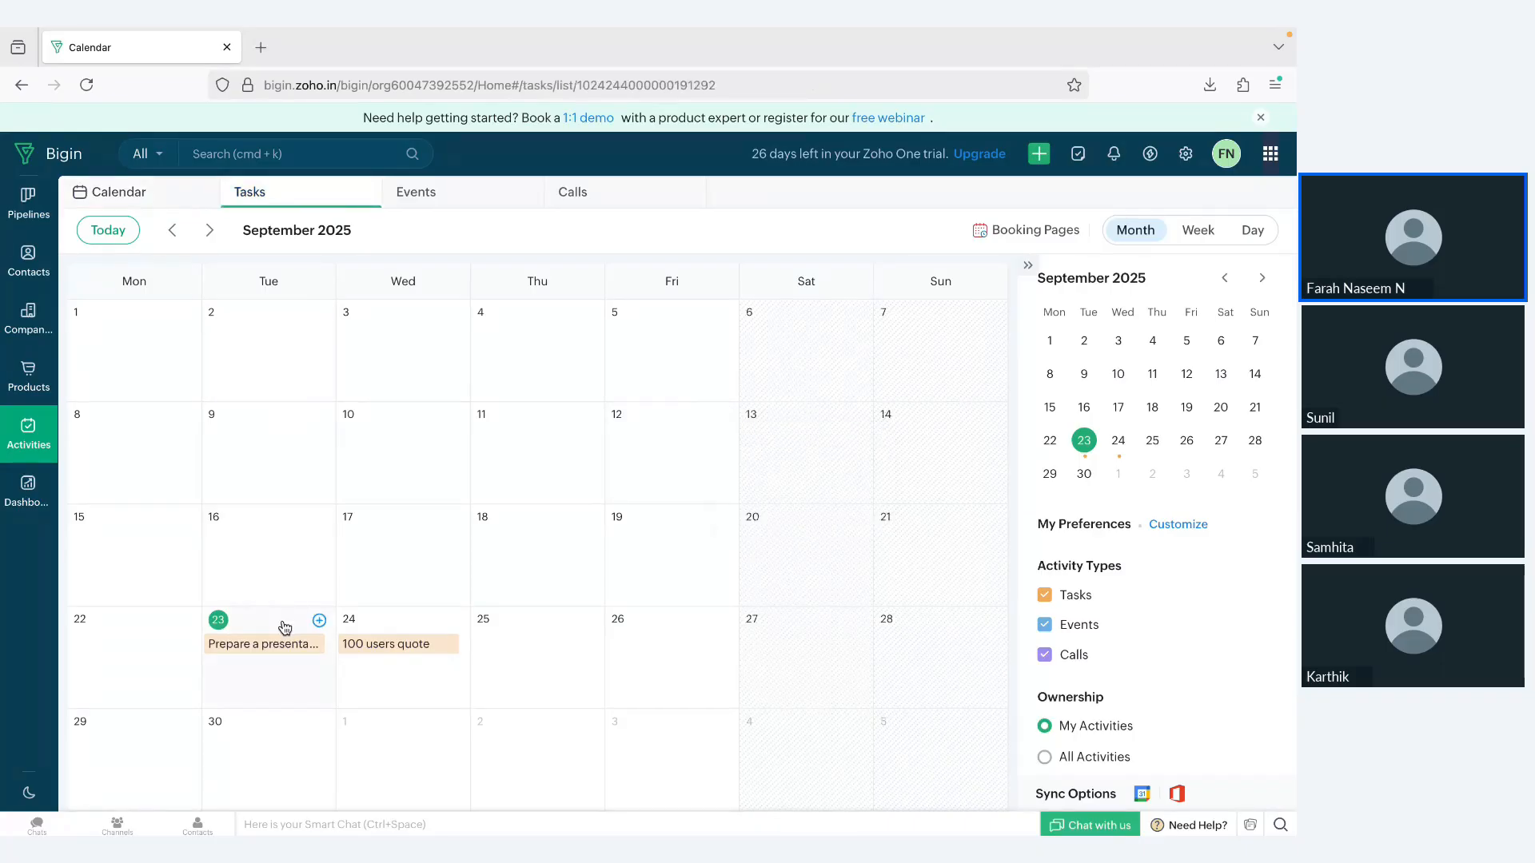
Step: Open the Pipelines Dashboard and examine its charts
left_click(21, 492)
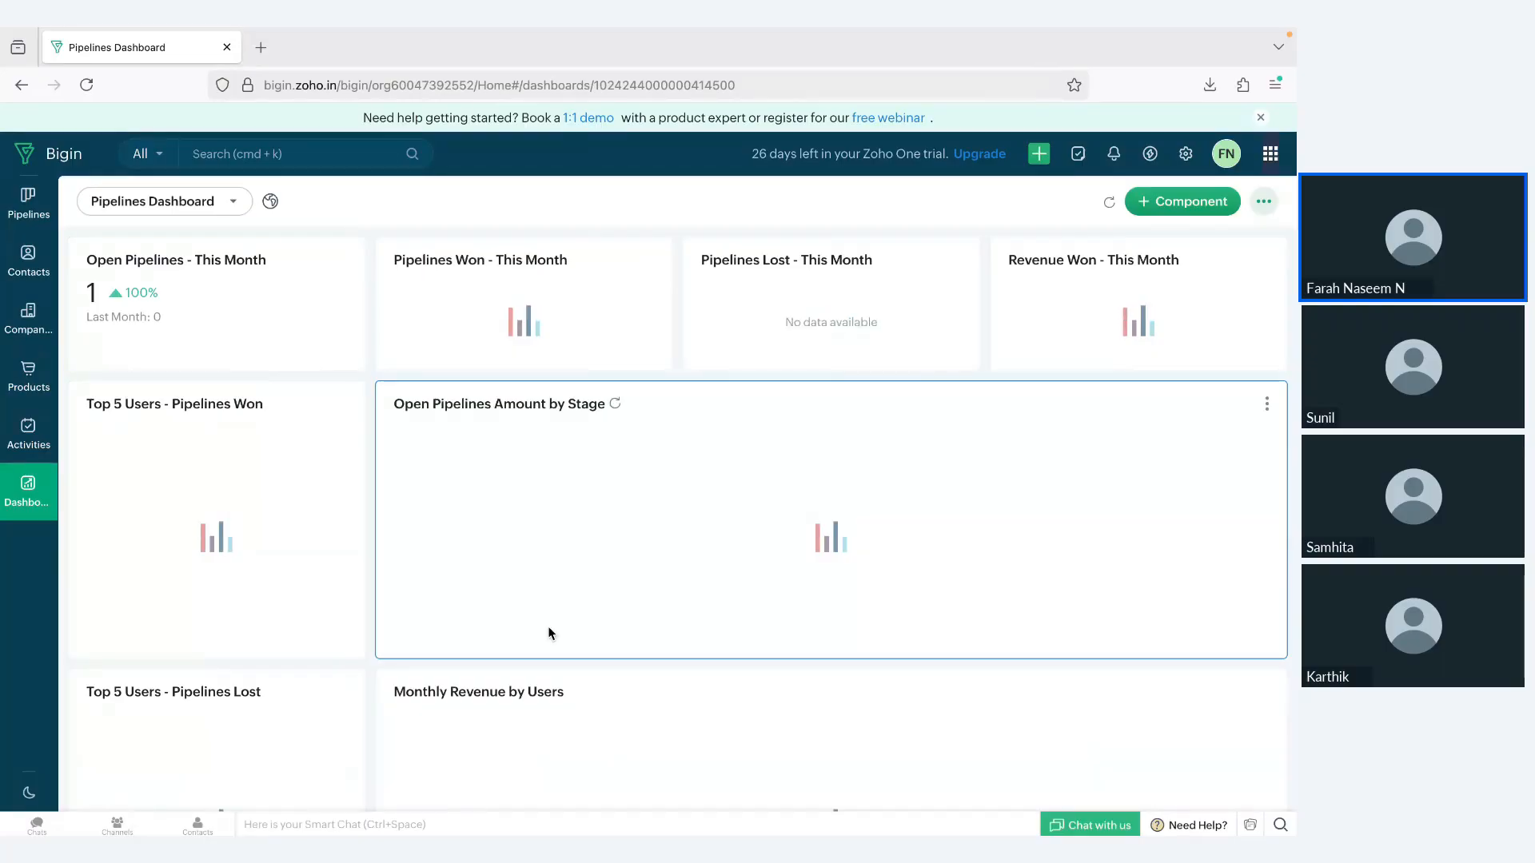
scroll(556, 620, "down", 1)
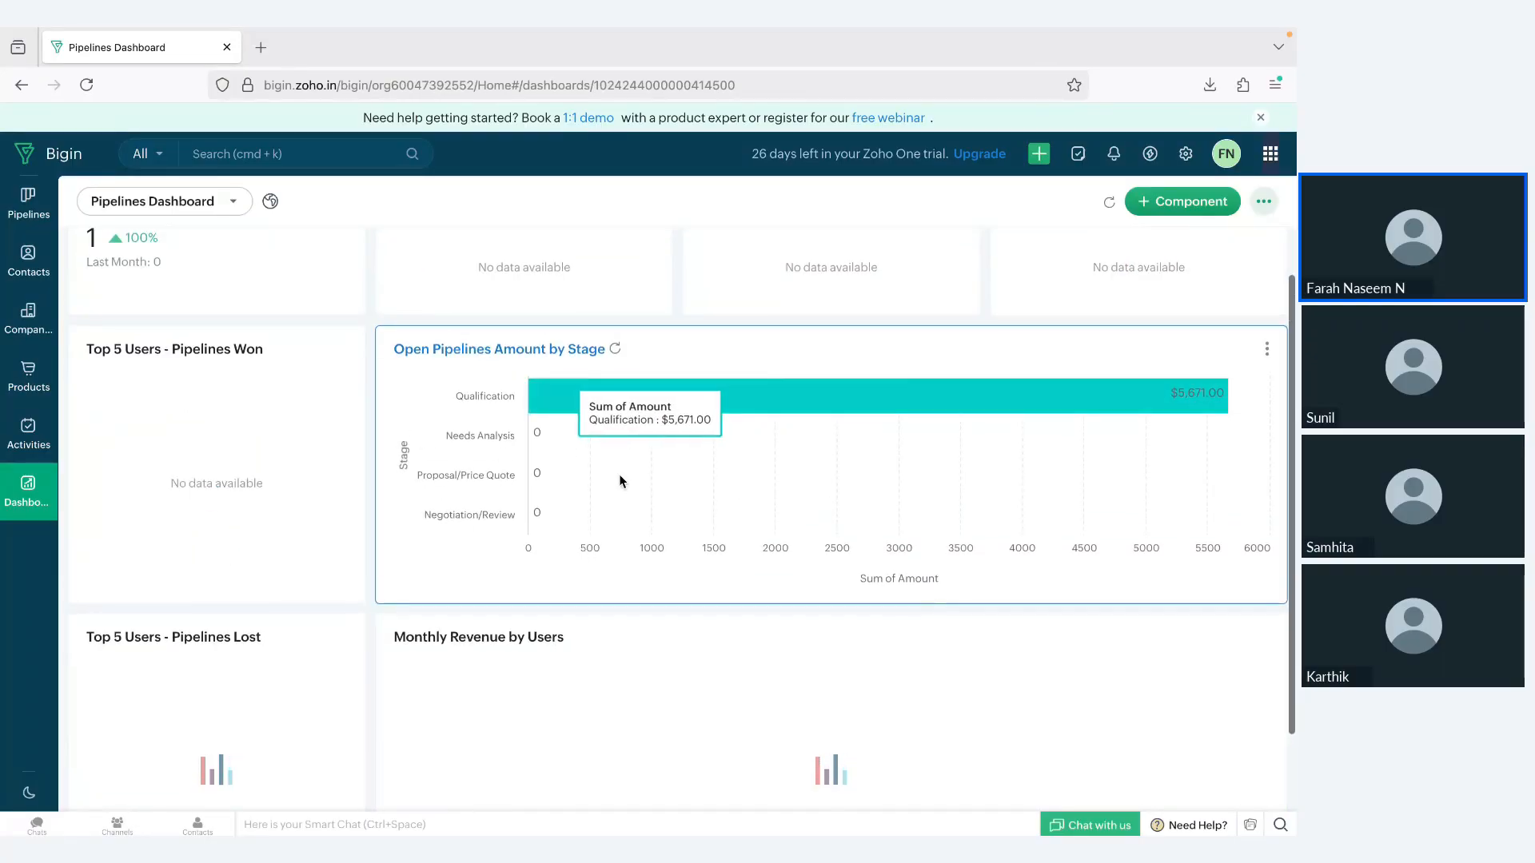
scroll(619, 474, "down", 1)
scroll(619, 475, "up", 2)
Step: View the target meter types available as a new dashboard component, and close the selection
left_click(1167, 201)
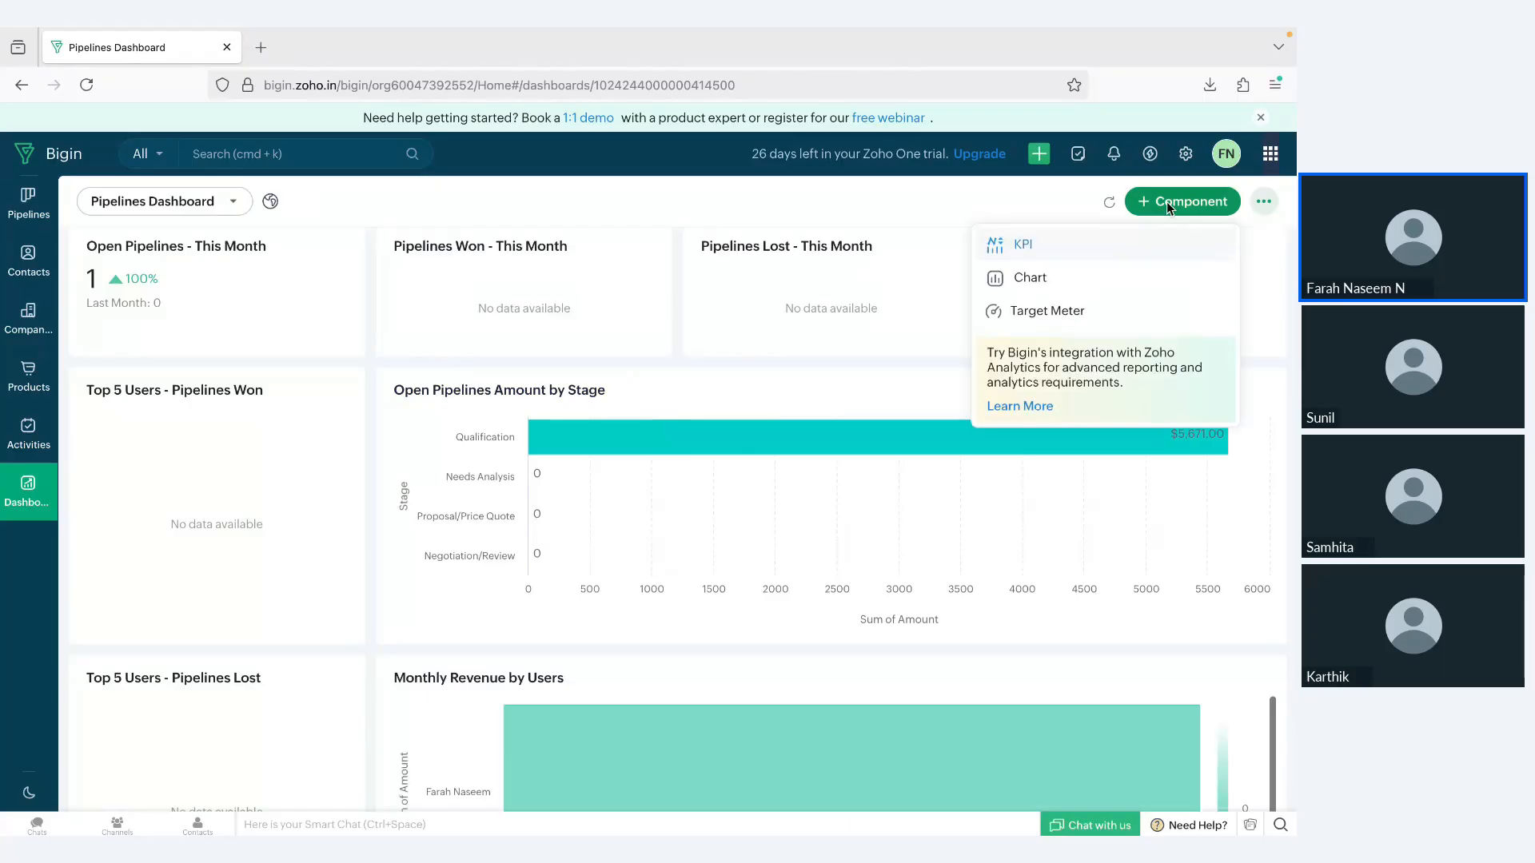
left_click(1016, 313)
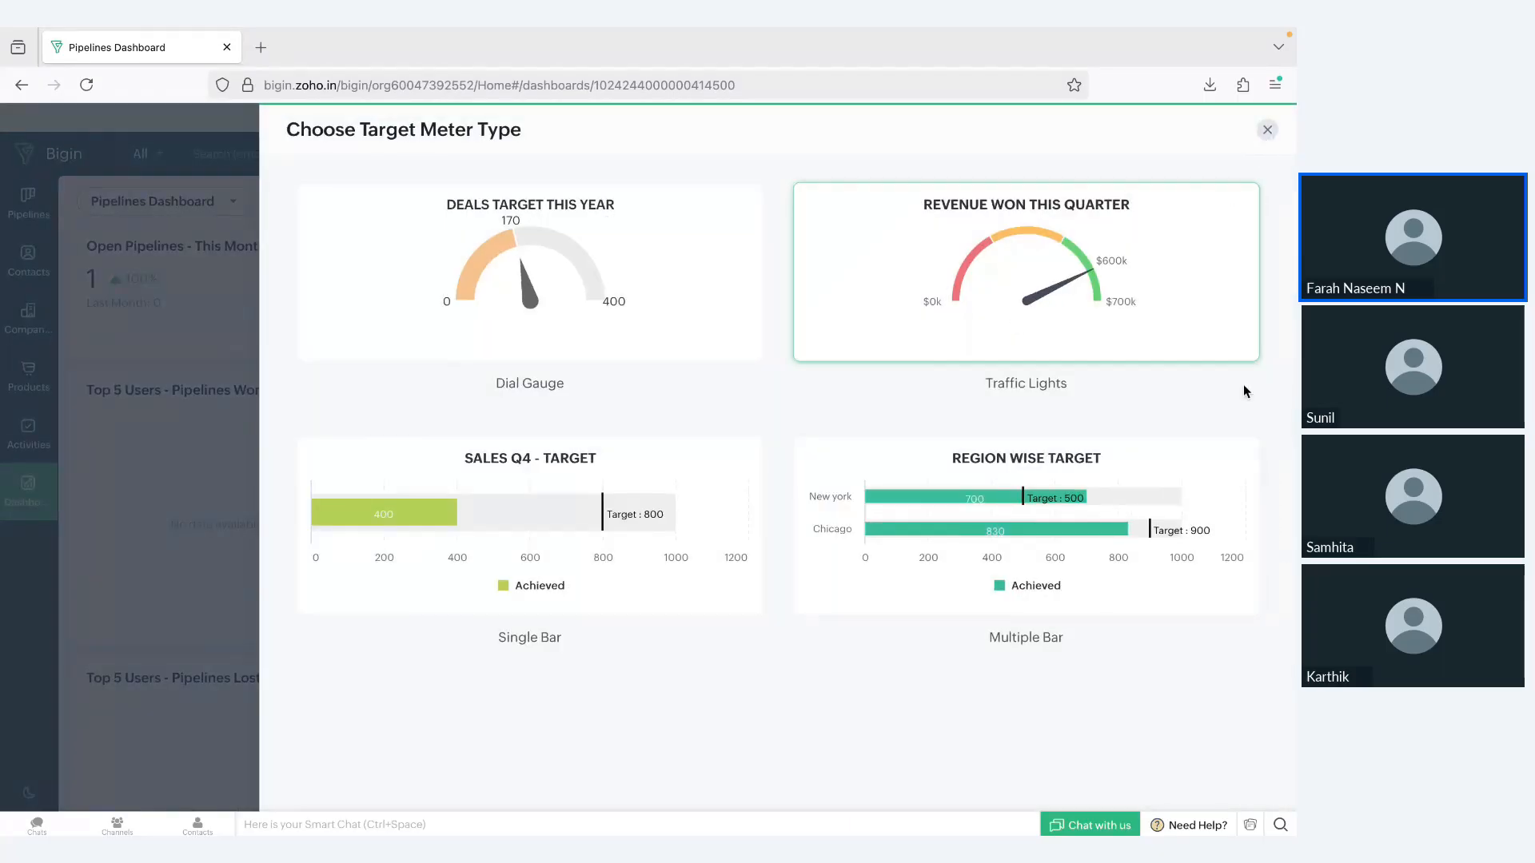
left_click(1268, 130)
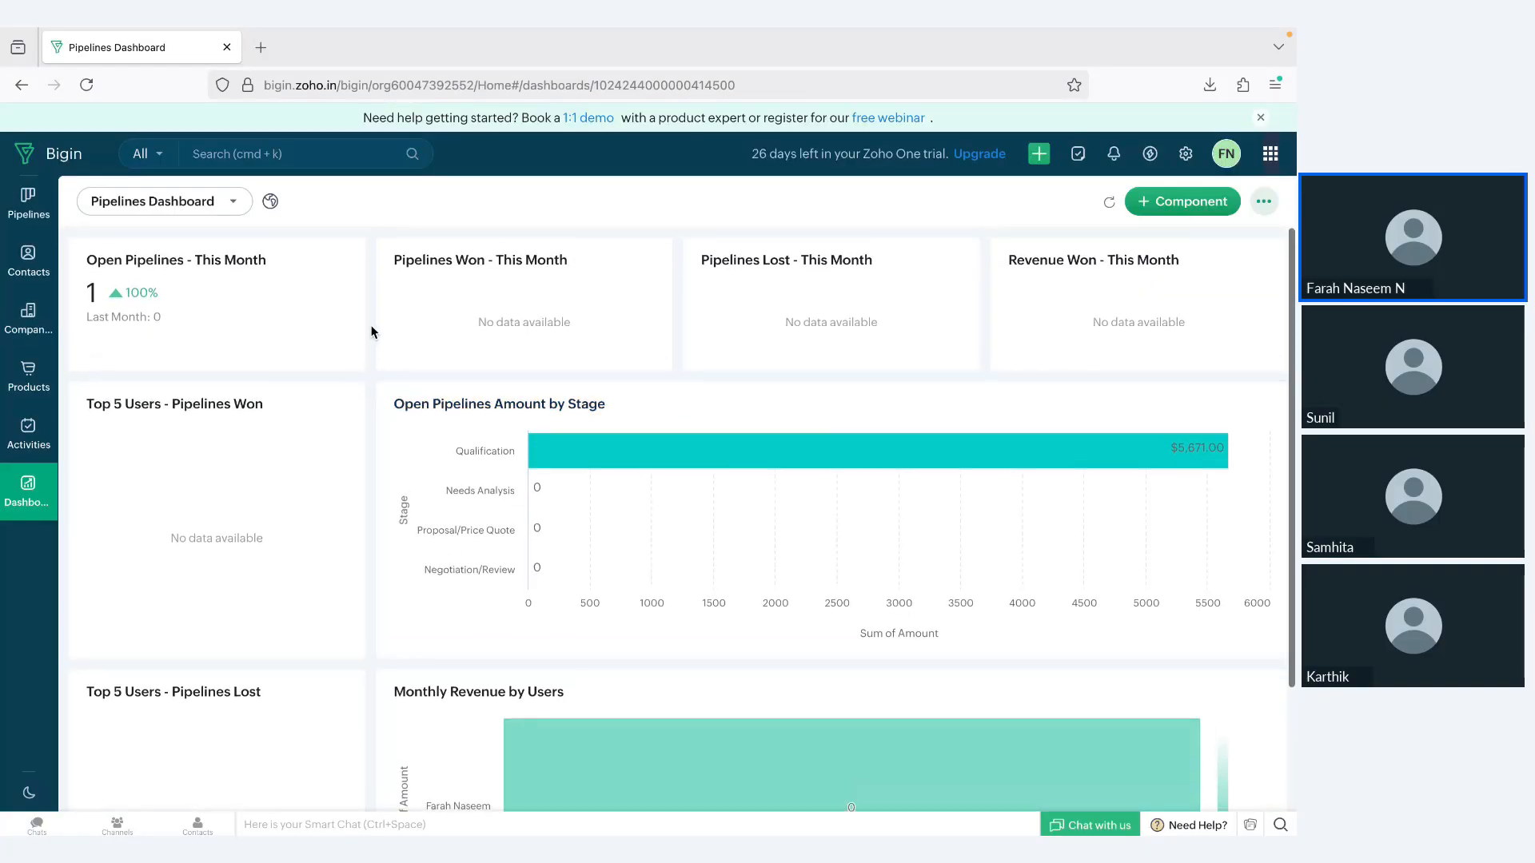
Step: Return to the Sales Pipeline, open a new deal form and review its fields
left_click(9, 208)
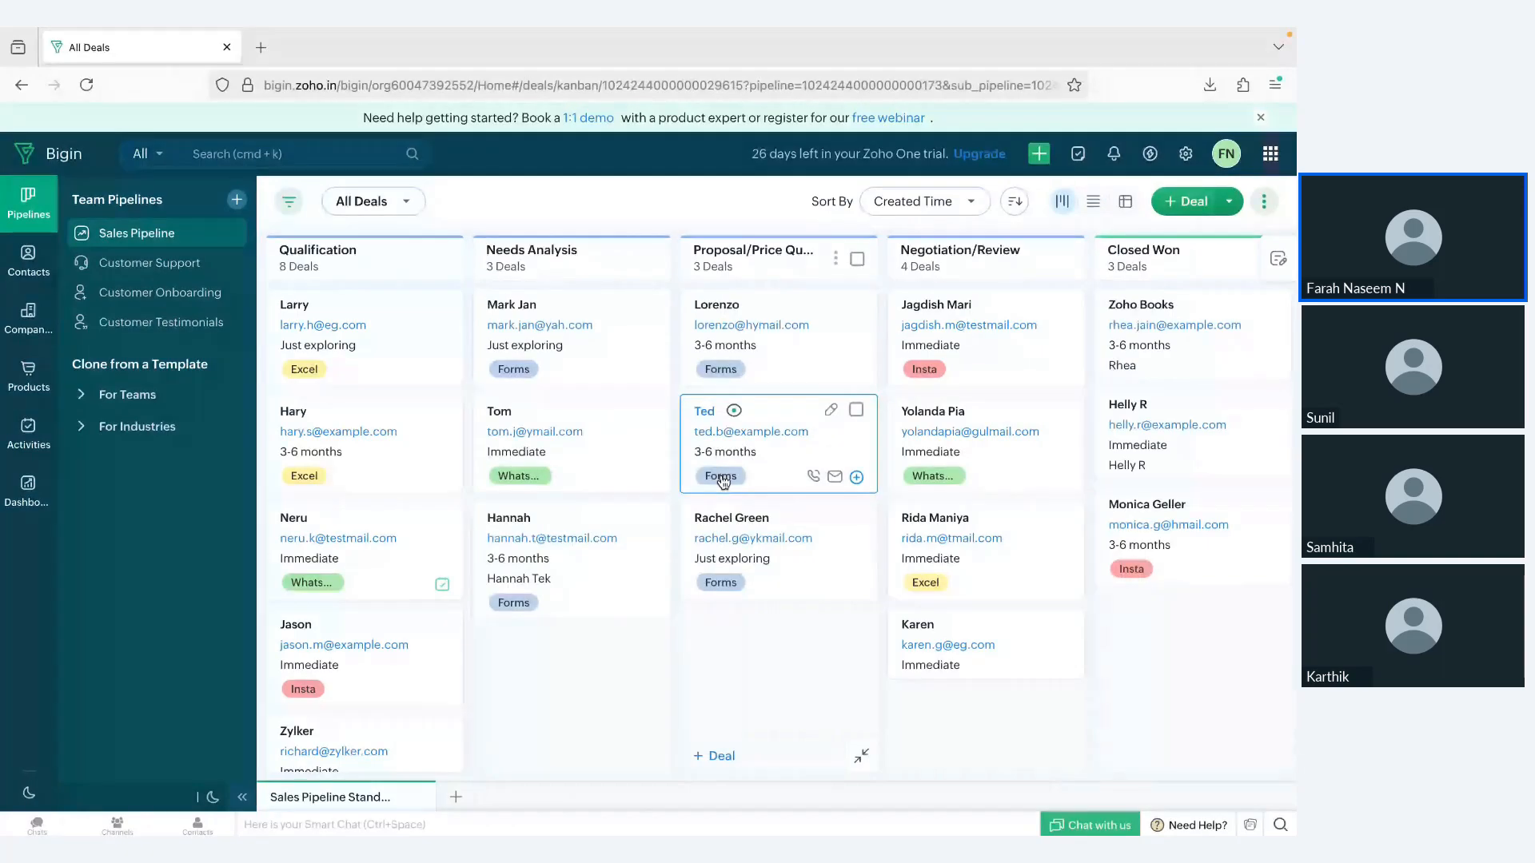
left_click(1175, 206)
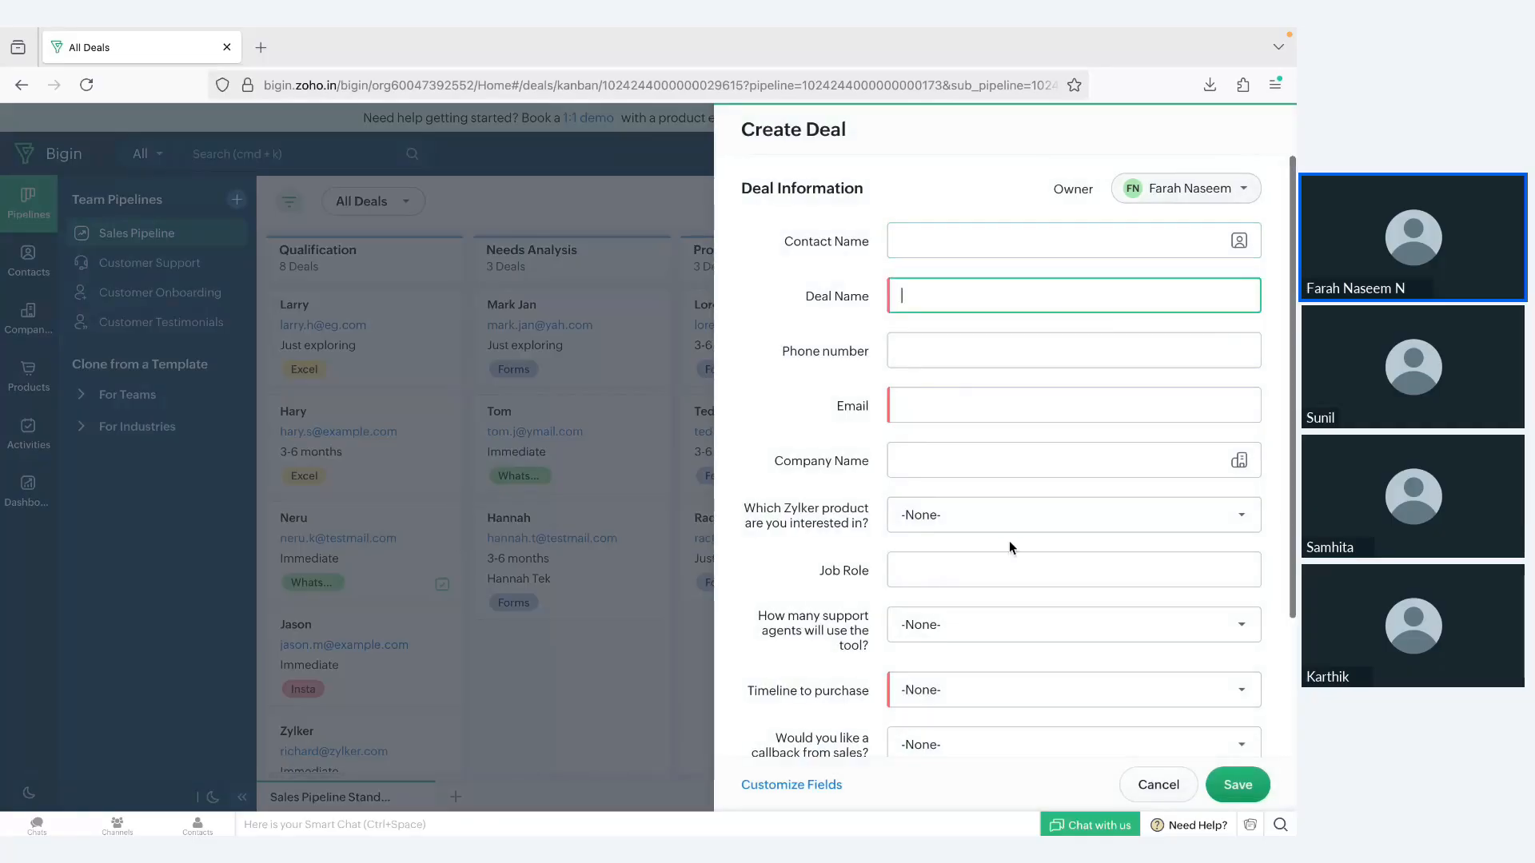
scroll(851, 304, "down", 2)
scroll(851, 299, "up", 3)
scroll(841, 462, "down", 3)
scroll(841, 461, "up", 3)
scroll(857, 639, "down", 1)
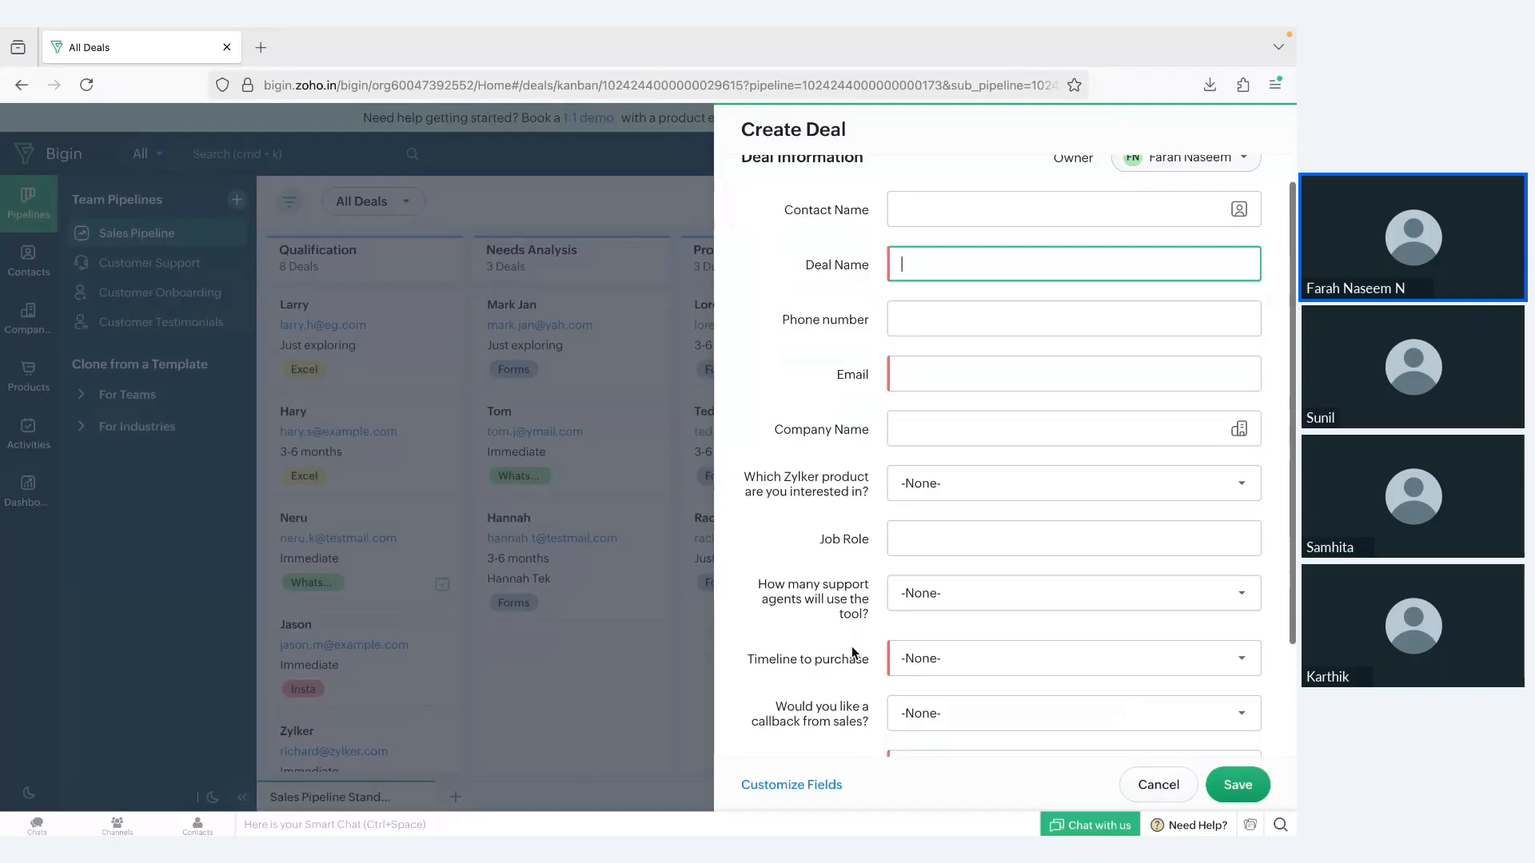
Step: Open the field customization for the Sales Pipeline's deals from the new deal form
left_click(804, 792)
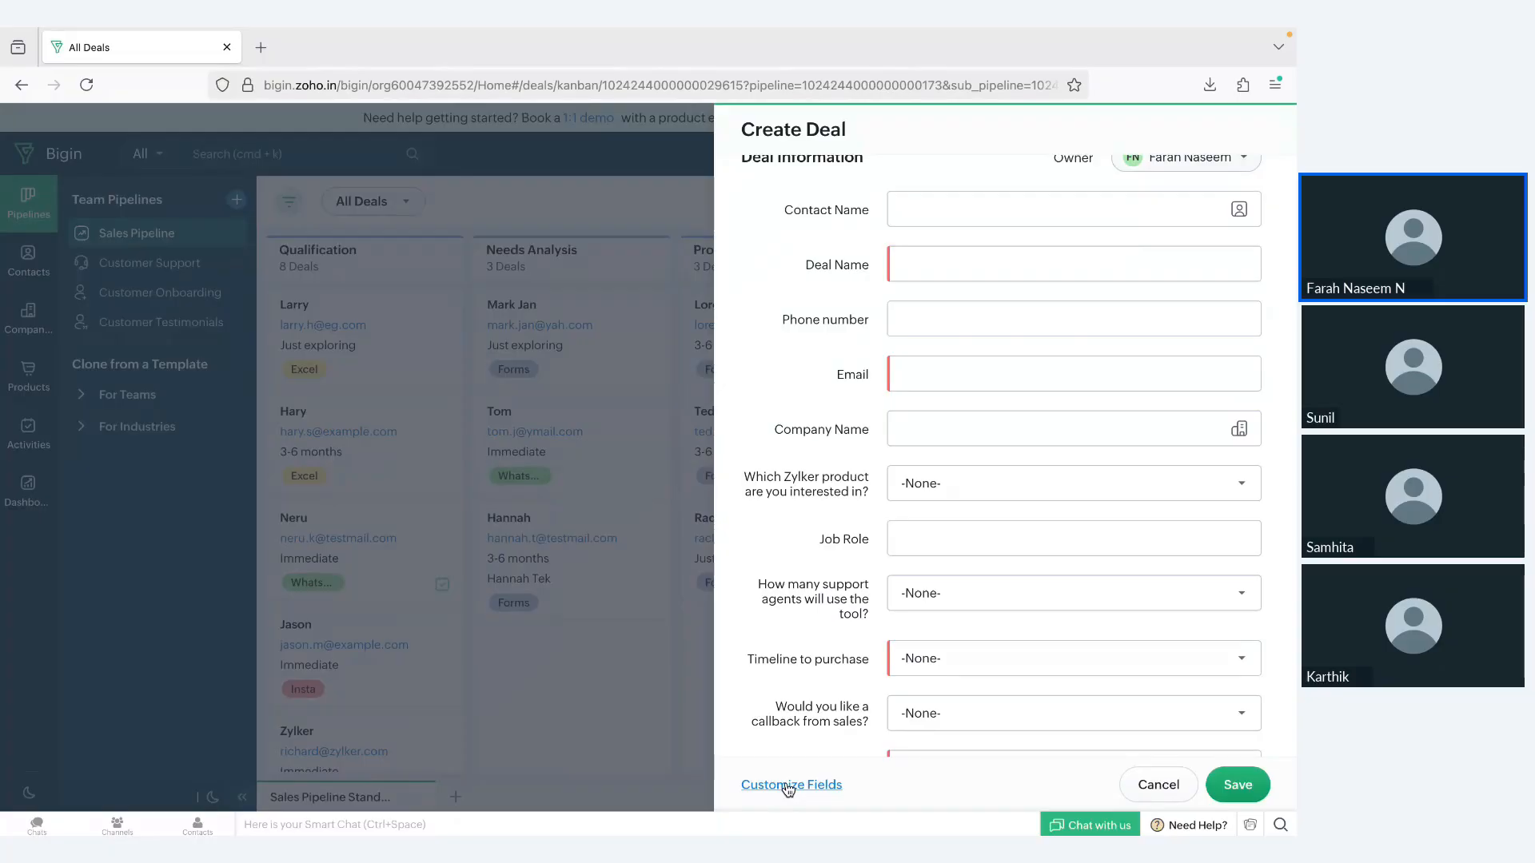
left_click(789, 785)
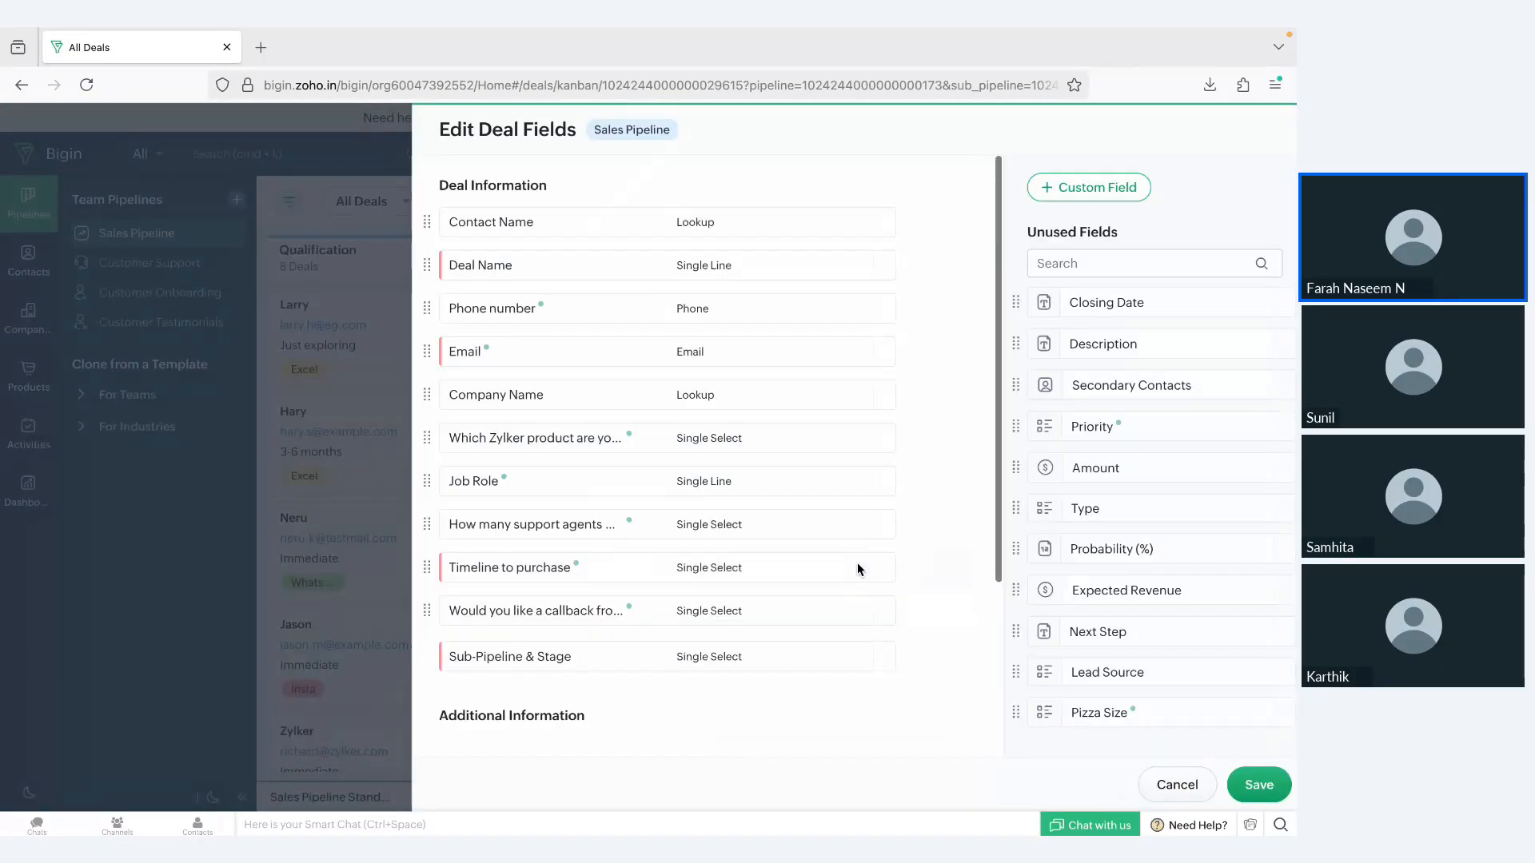
scroll(911, 512, "down", 2)
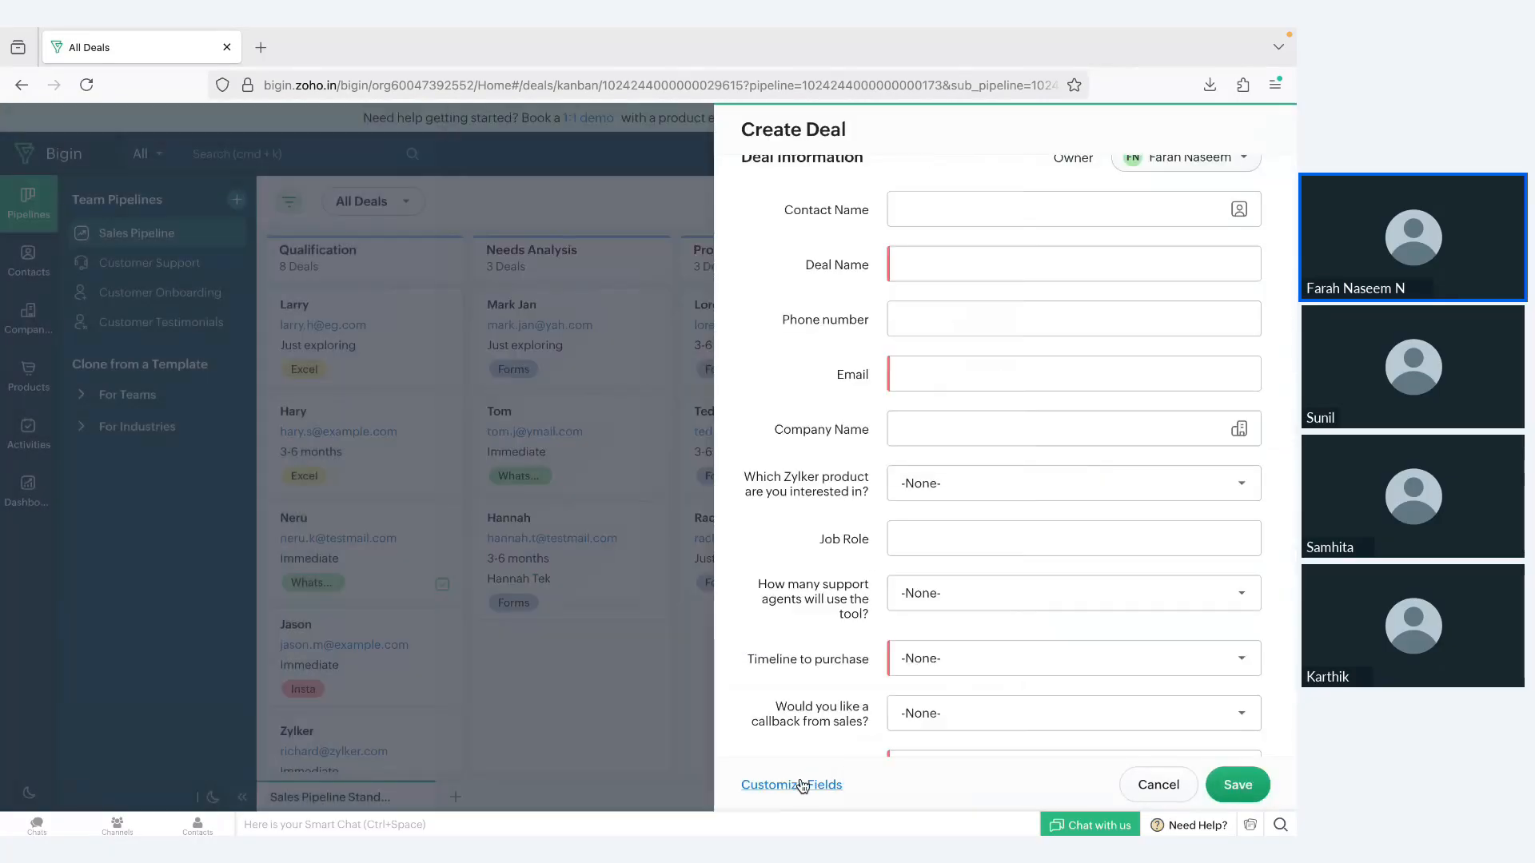
left_click(801, 786)
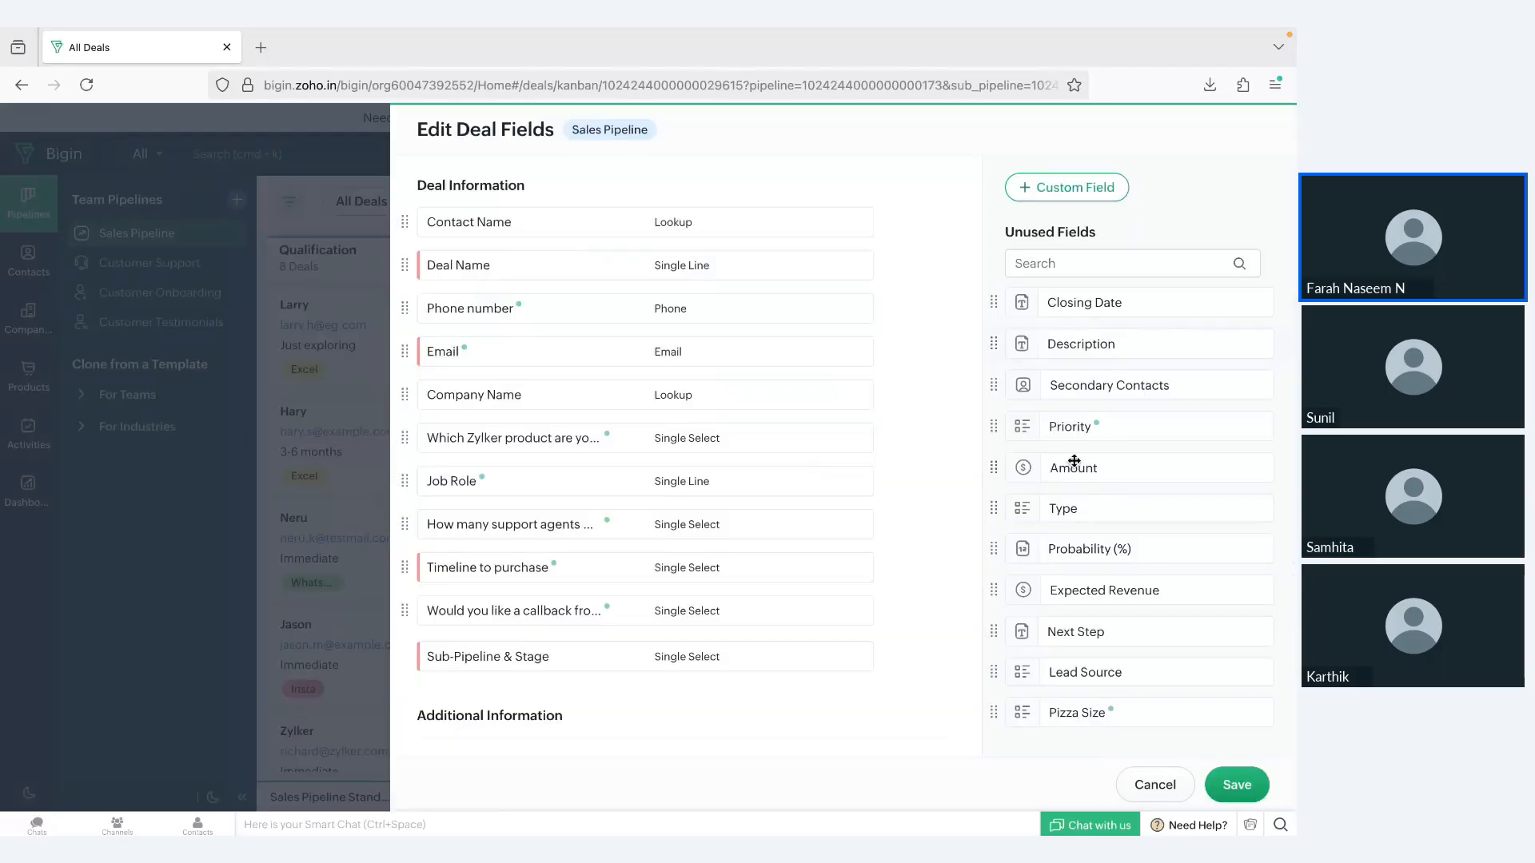
Step: View the field types available for a new custom deal field, and cancel its creation
left_click(1066, 188)
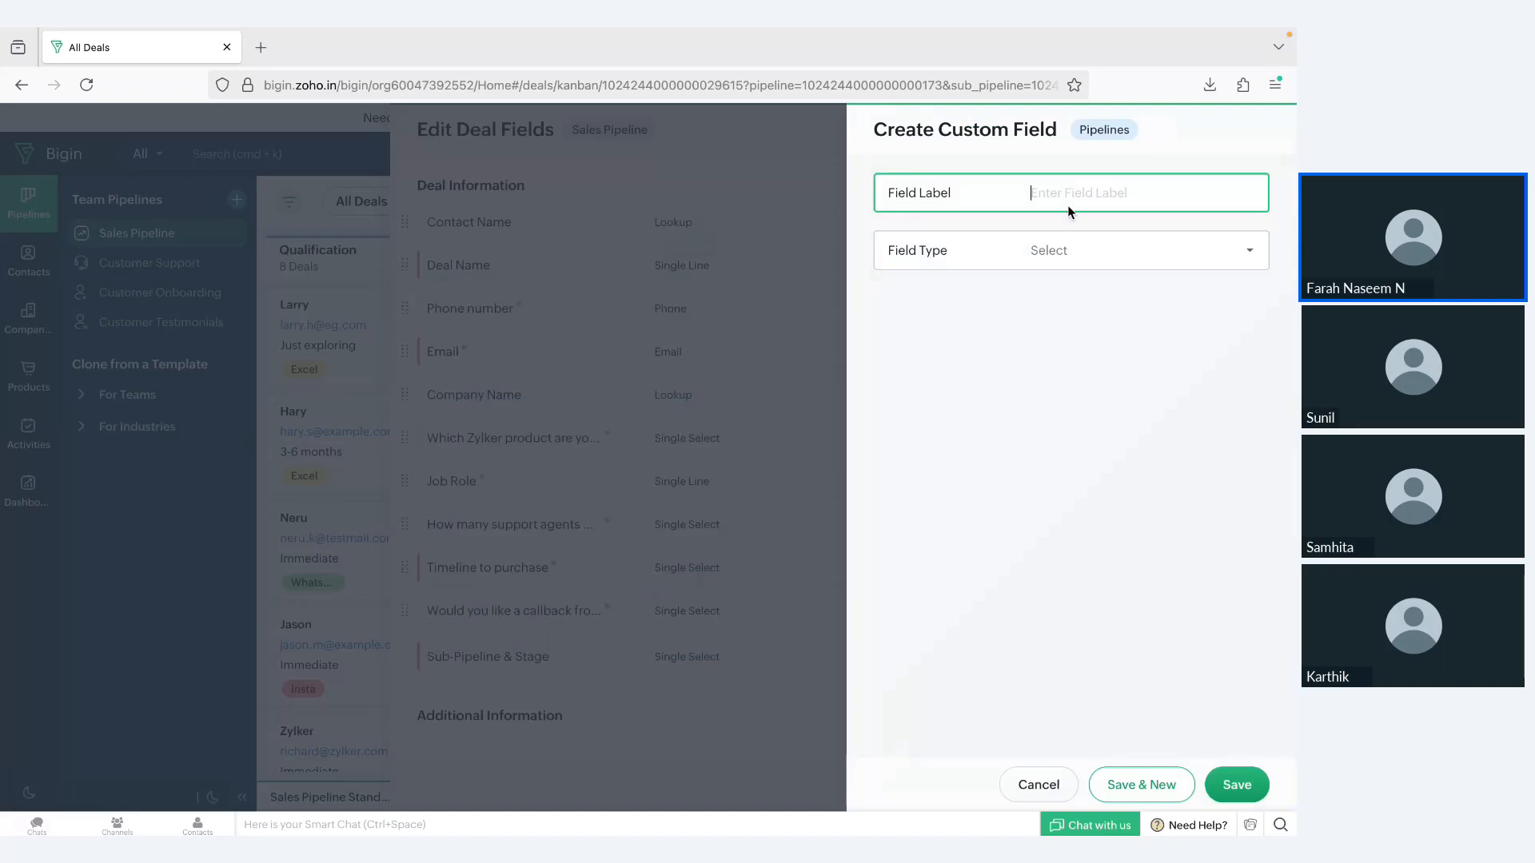
left_click(1076, 256)
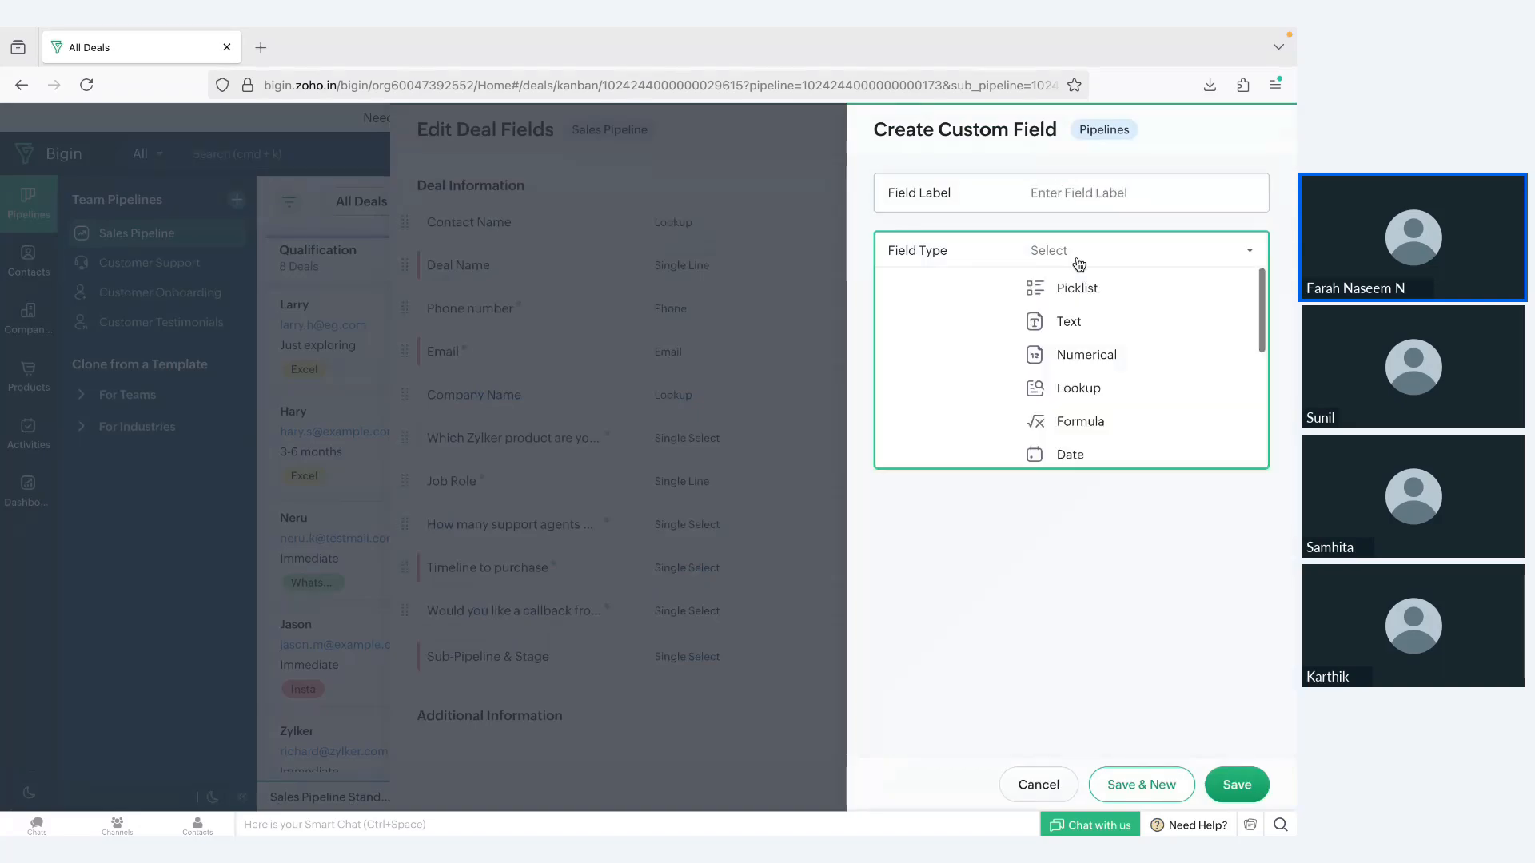
scroll(1090, 428, "down", 3)
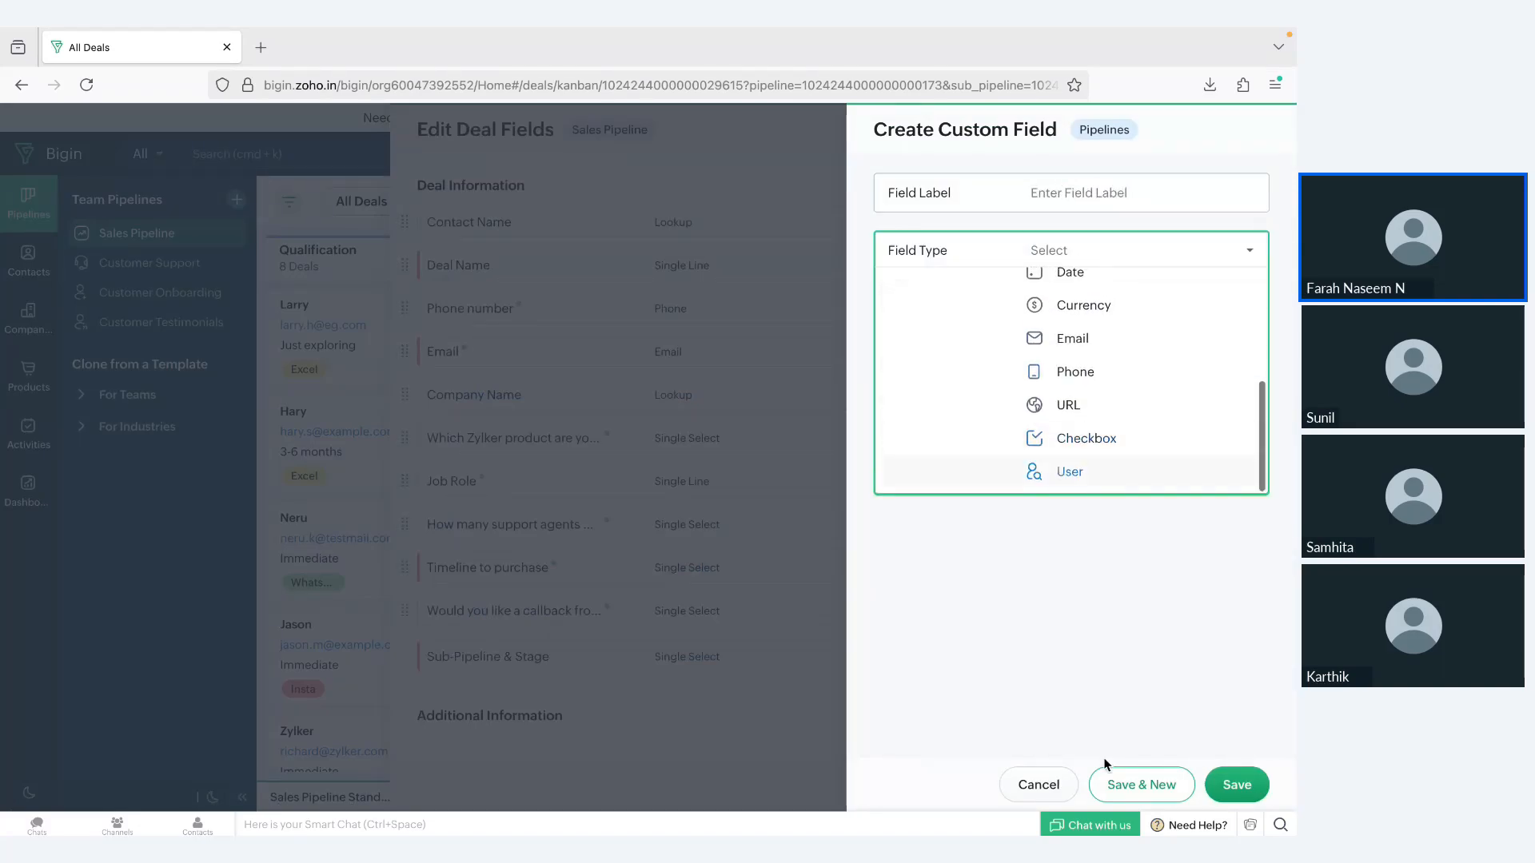
left_click(1036, 785)
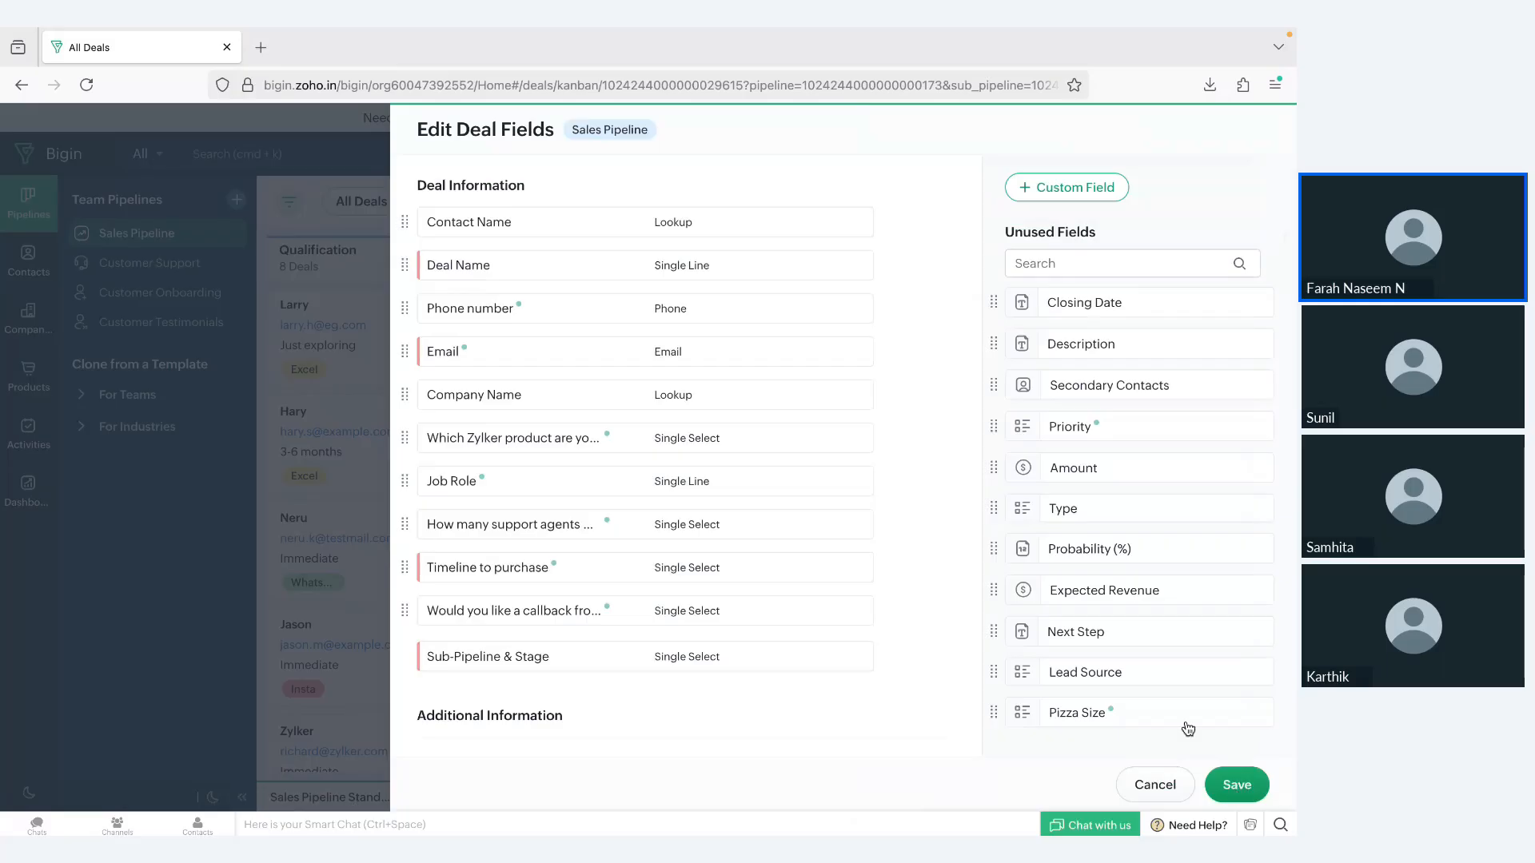
left_click_drag(1046, 402, 1103, 386)
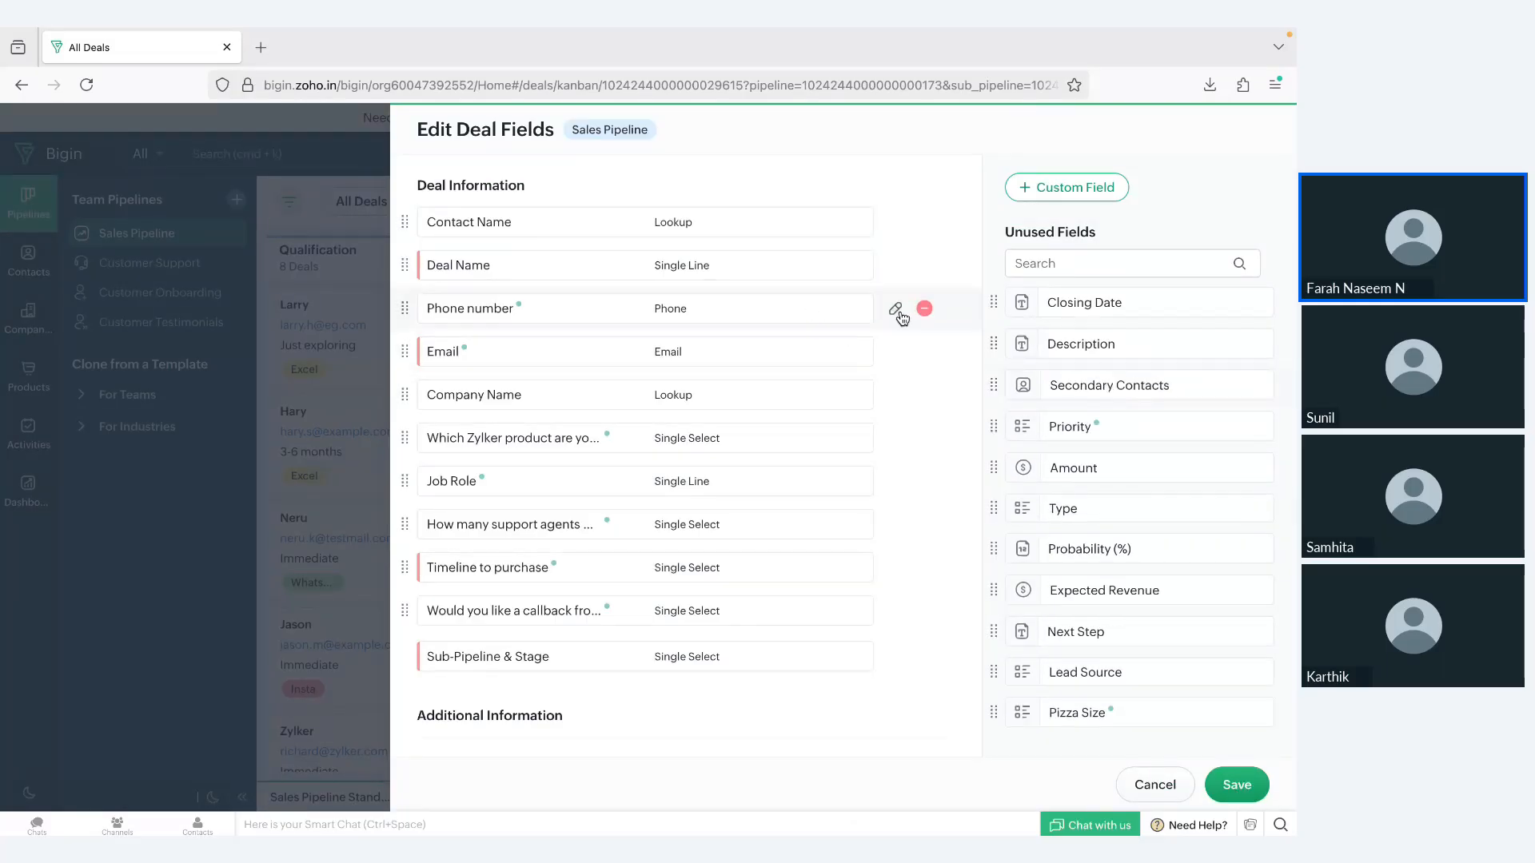
Step: Change the label of the Phone number deal field to Mobile
left_click(896, 310)
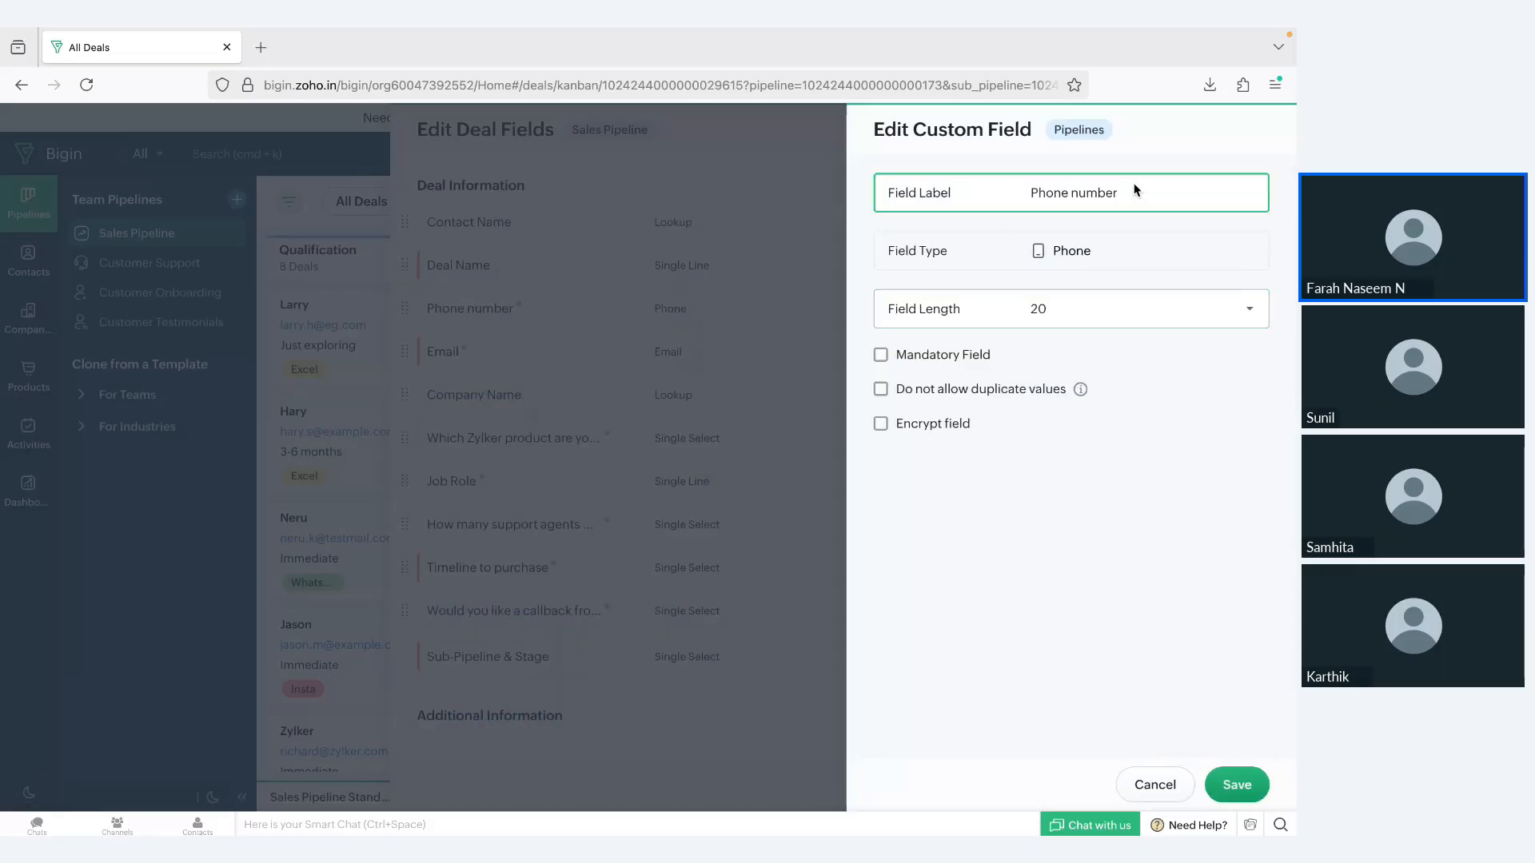
key("ctrl+a")
type("M")
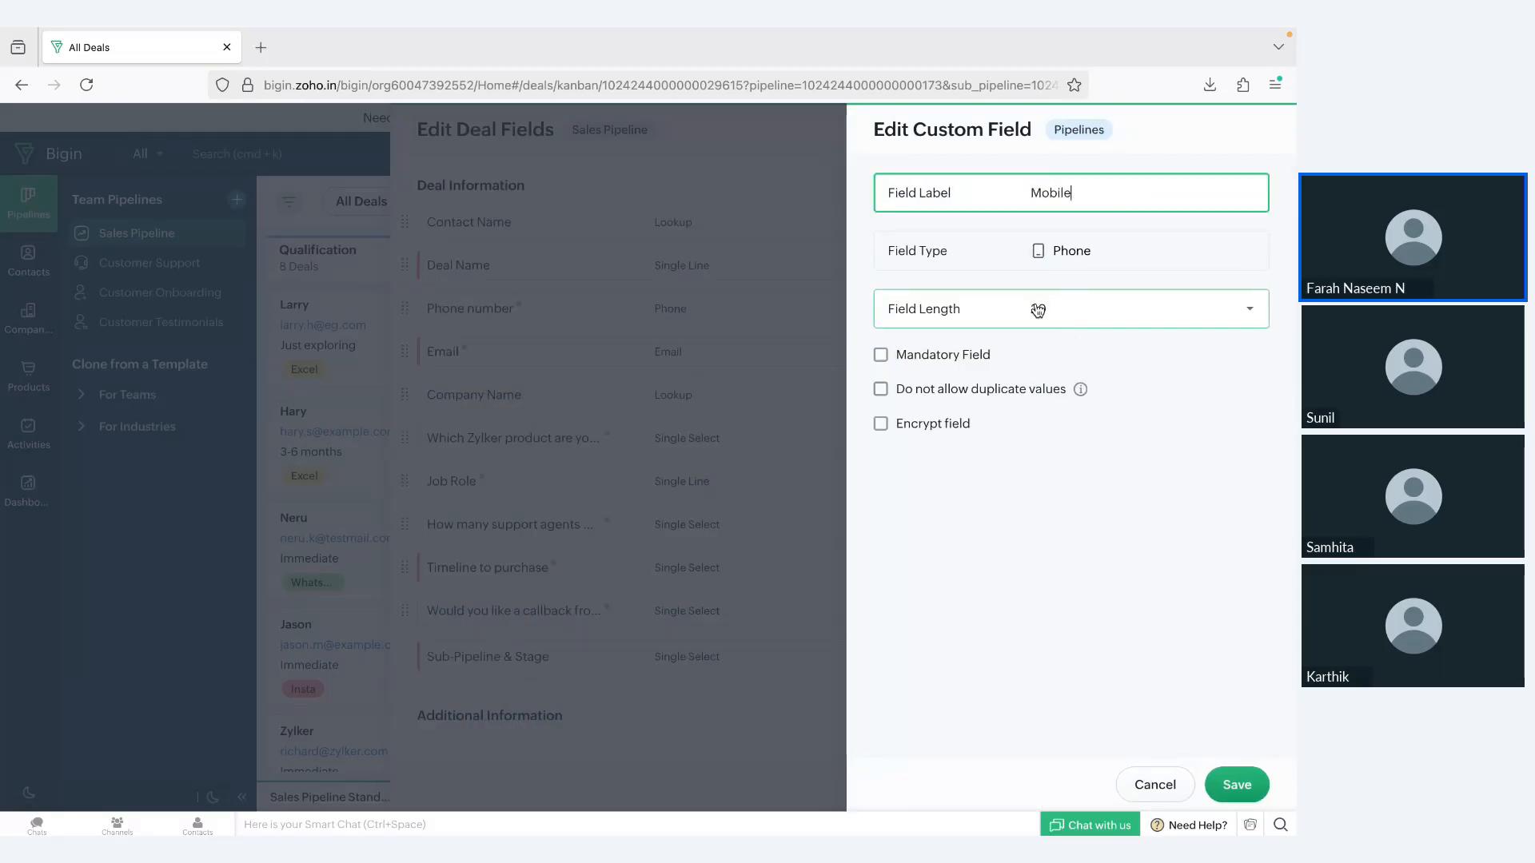
Step: Set the Mobile field's length to 10, make it mandatory, disallow duplicate values, and save the field
left_click(1109, 318)
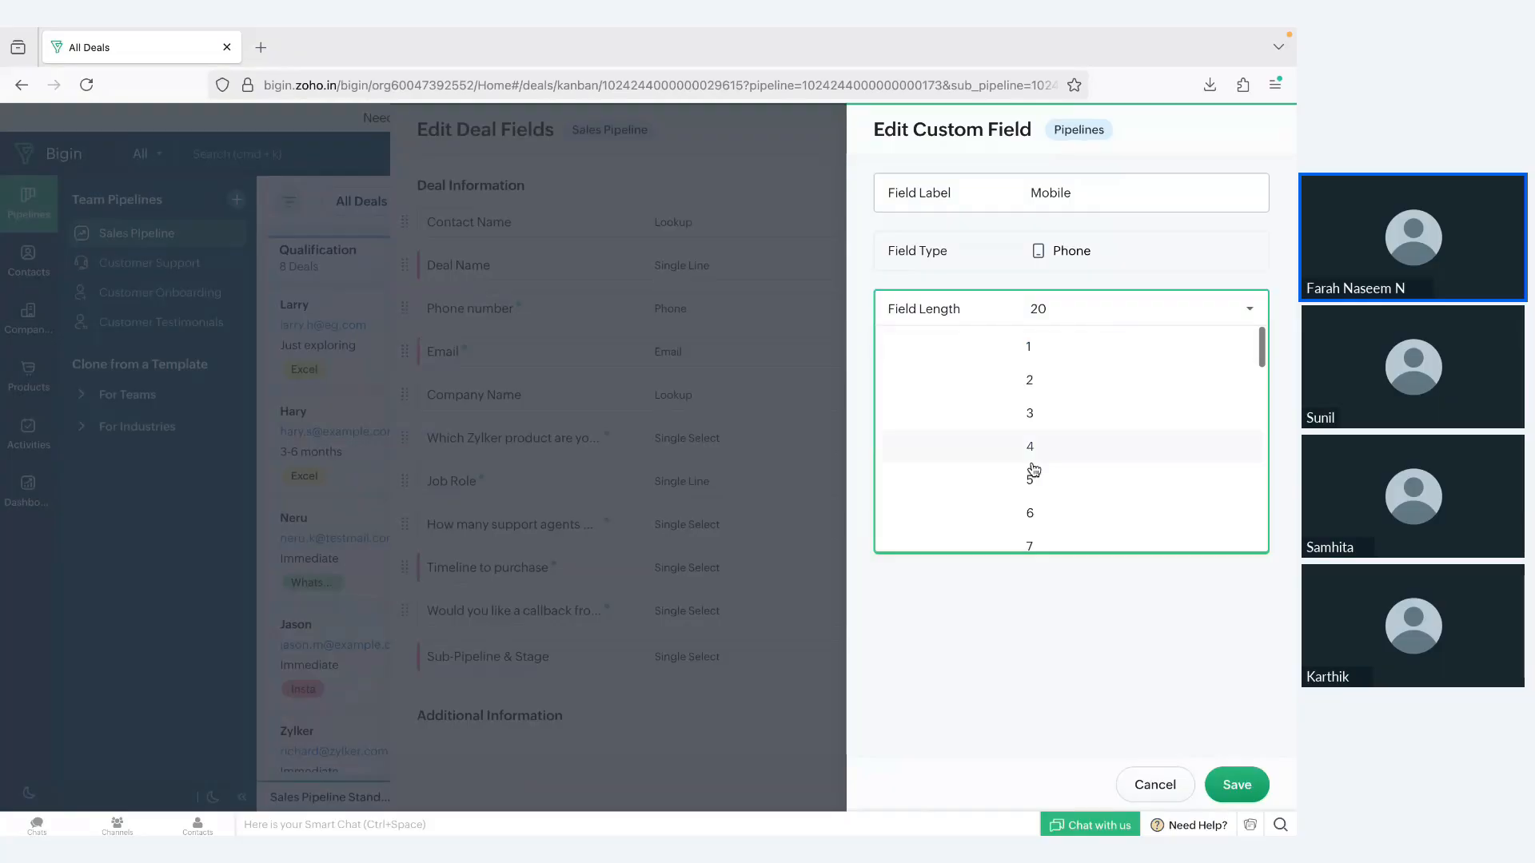
scroll(1034, 511, "down", 1)
scroll(1035, 516, "down", 1)
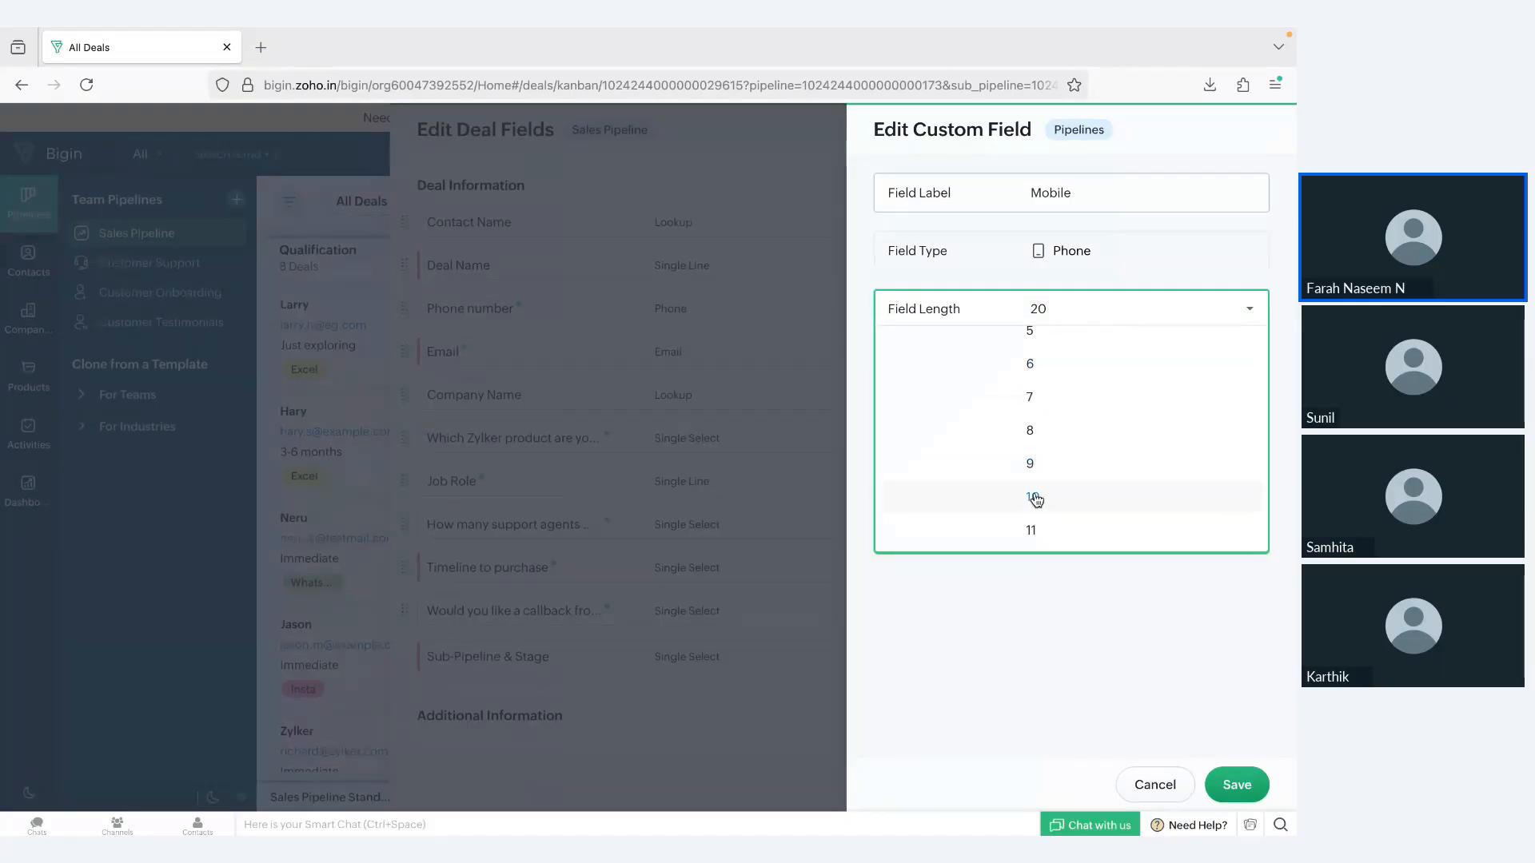
left_click(1033, 497)
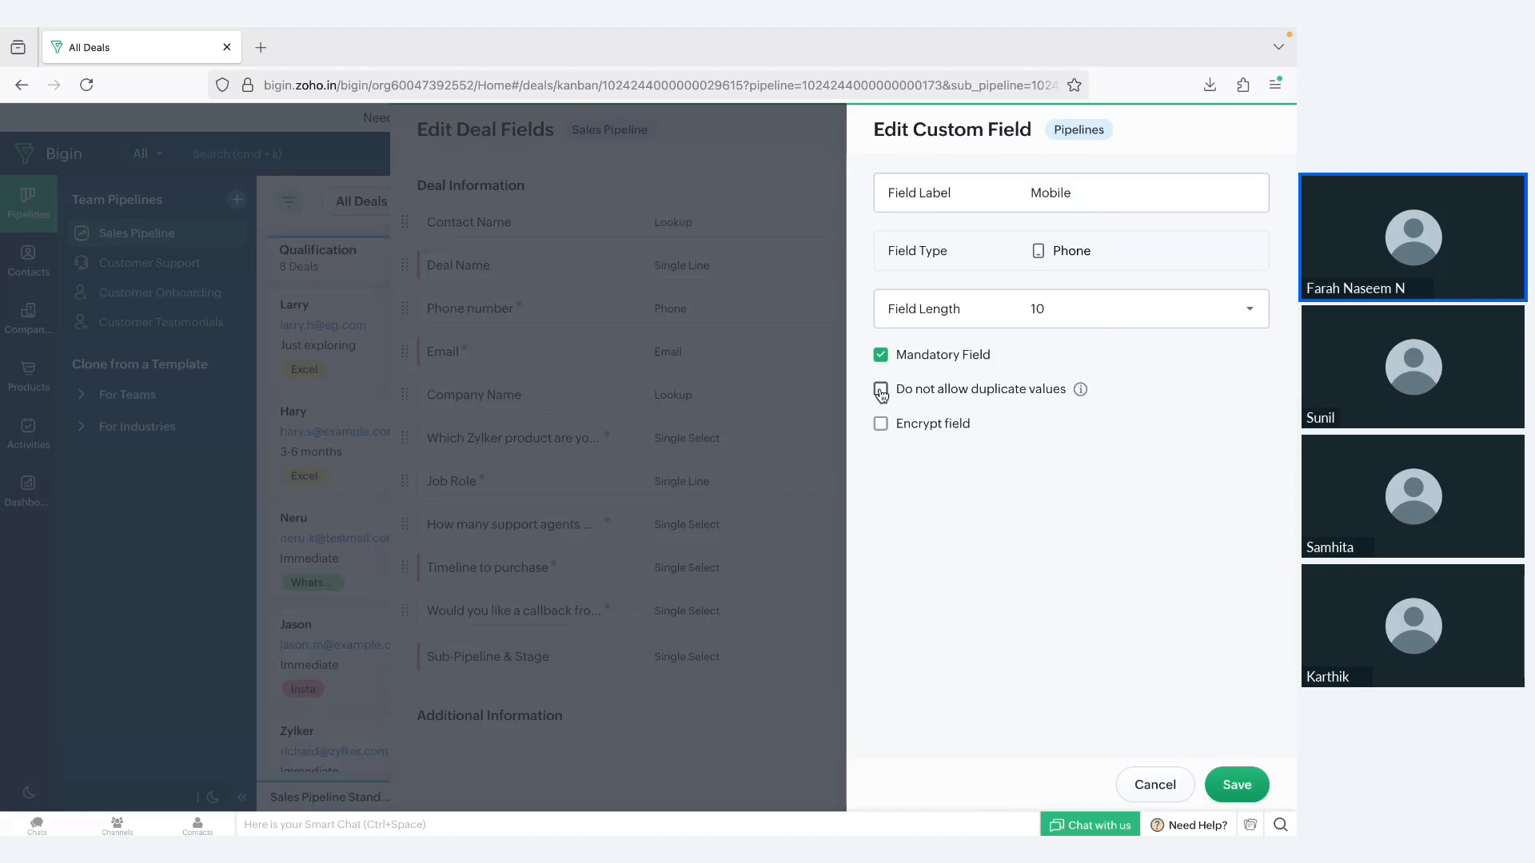
left_click(880, 391)
left_click(1244, 786)
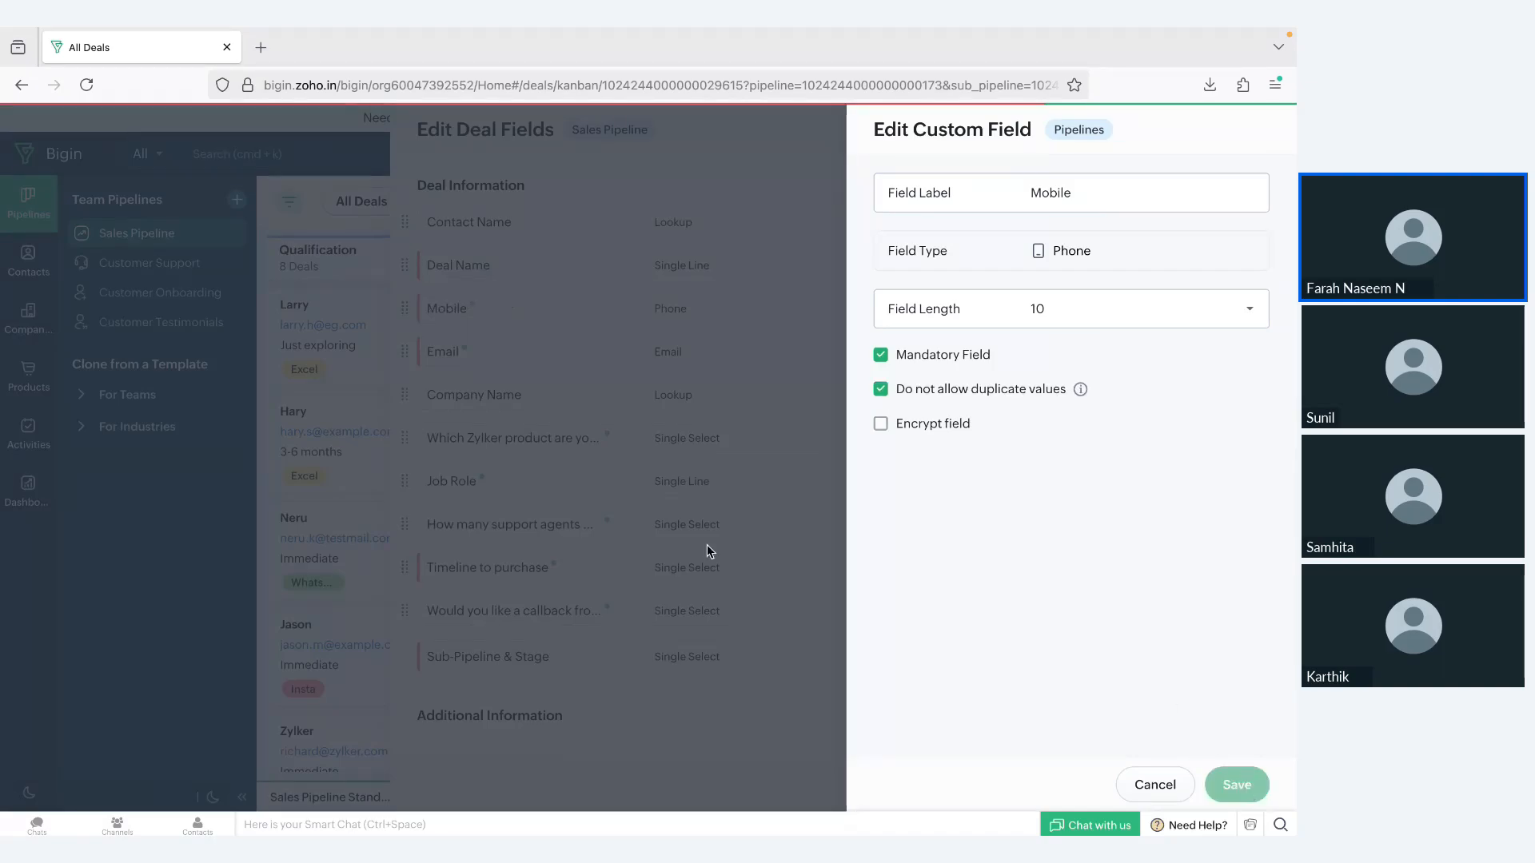
Step: Try placing the Zylker product question above Company Name in the deal fields, and discard the layout change
scroll(706, 599, "down", 3)
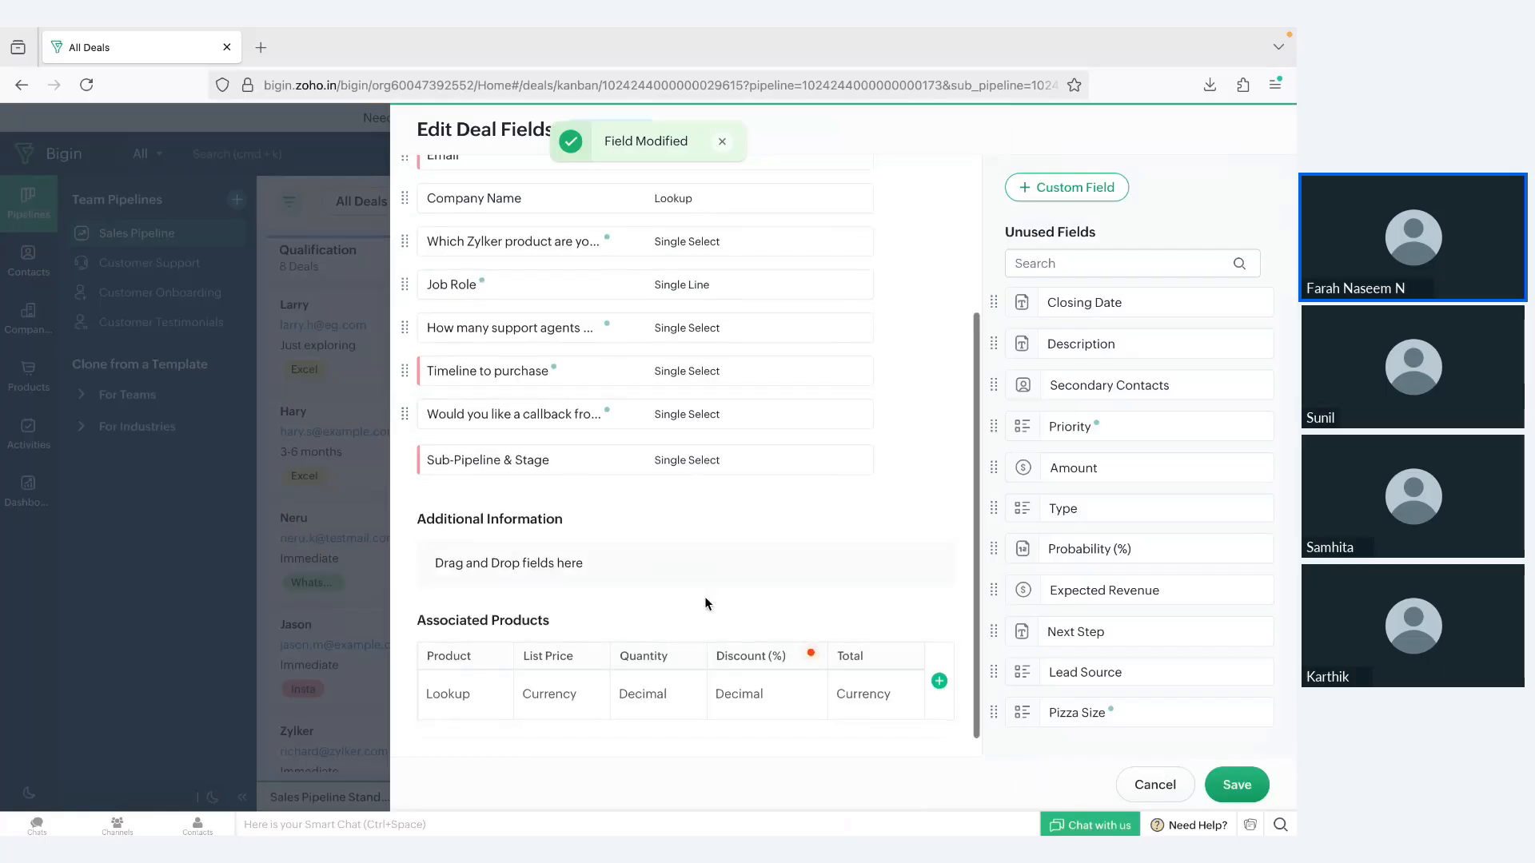
scroll(706, 600, "up", 3)
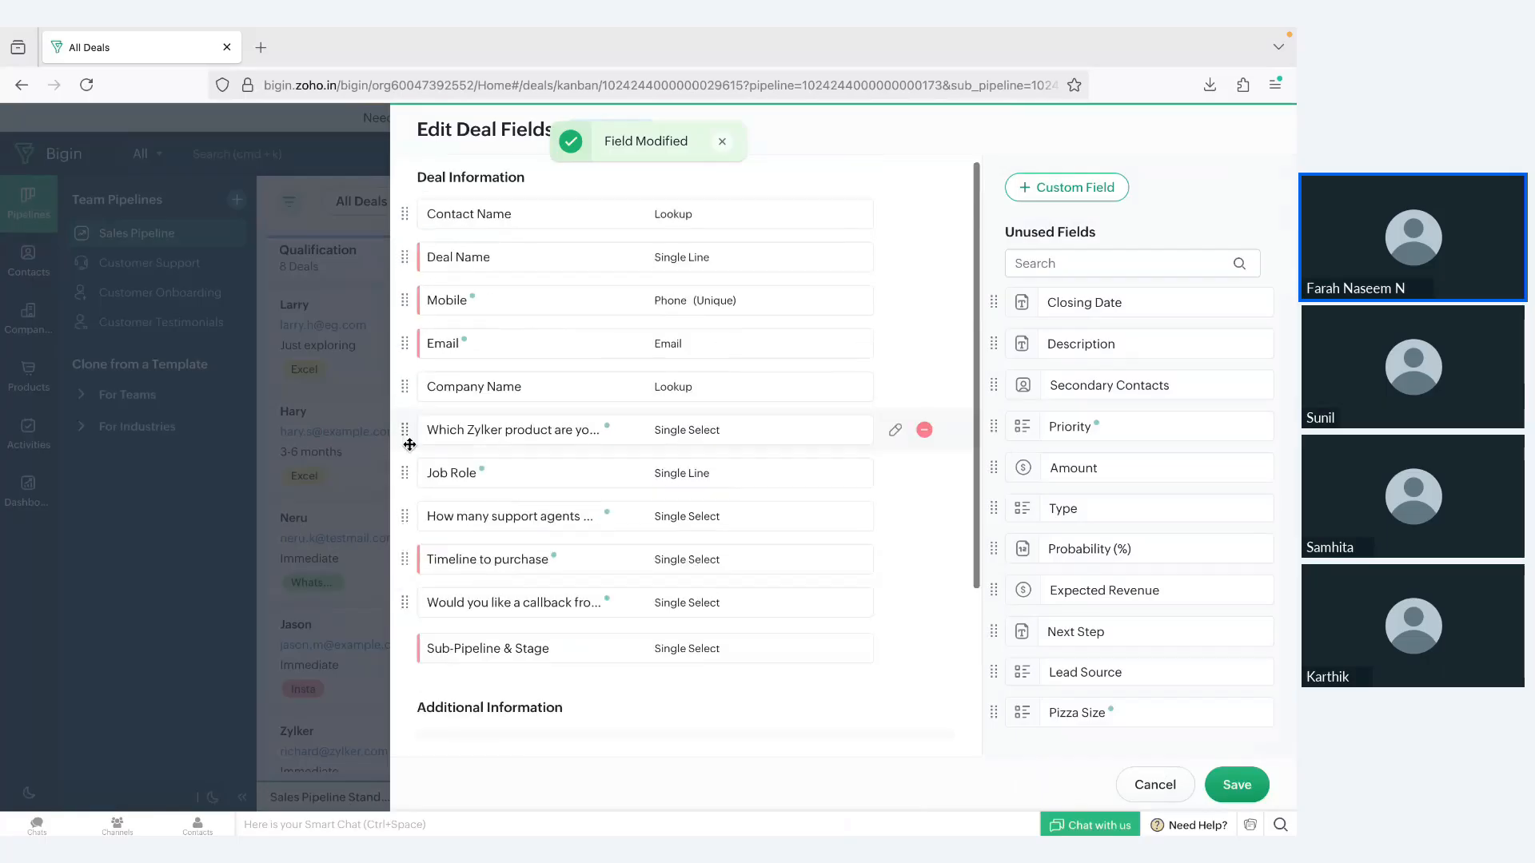
left_click_drag(404, 429, 400, 384)
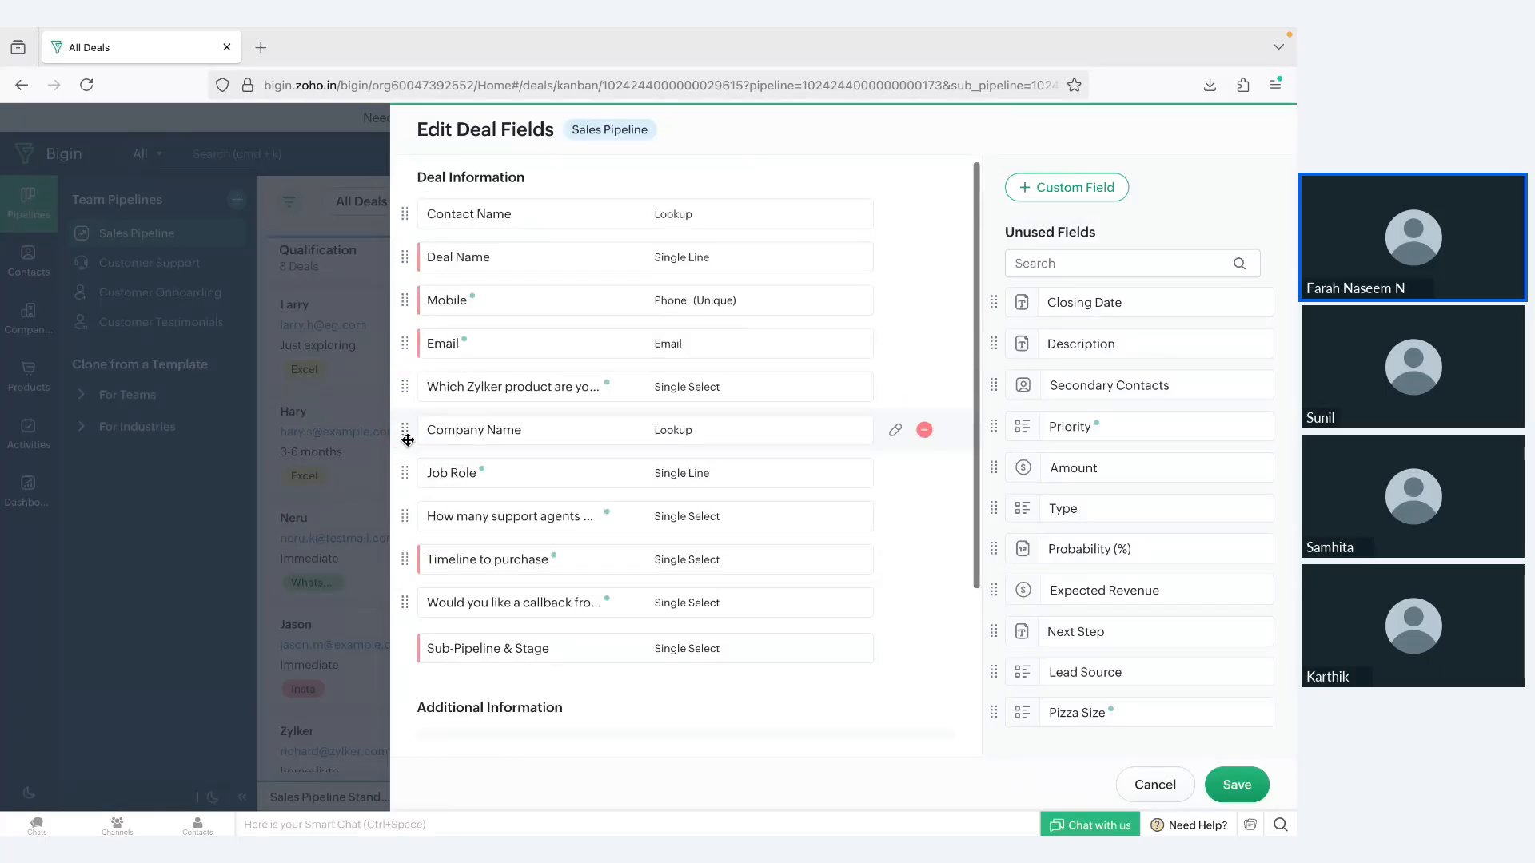
left_click(1136, 793)
Step: Enter Zoho Books as the new deal's name and choose an existing contact linked to the company Zylker
scroll(981, 525, "down", 2)
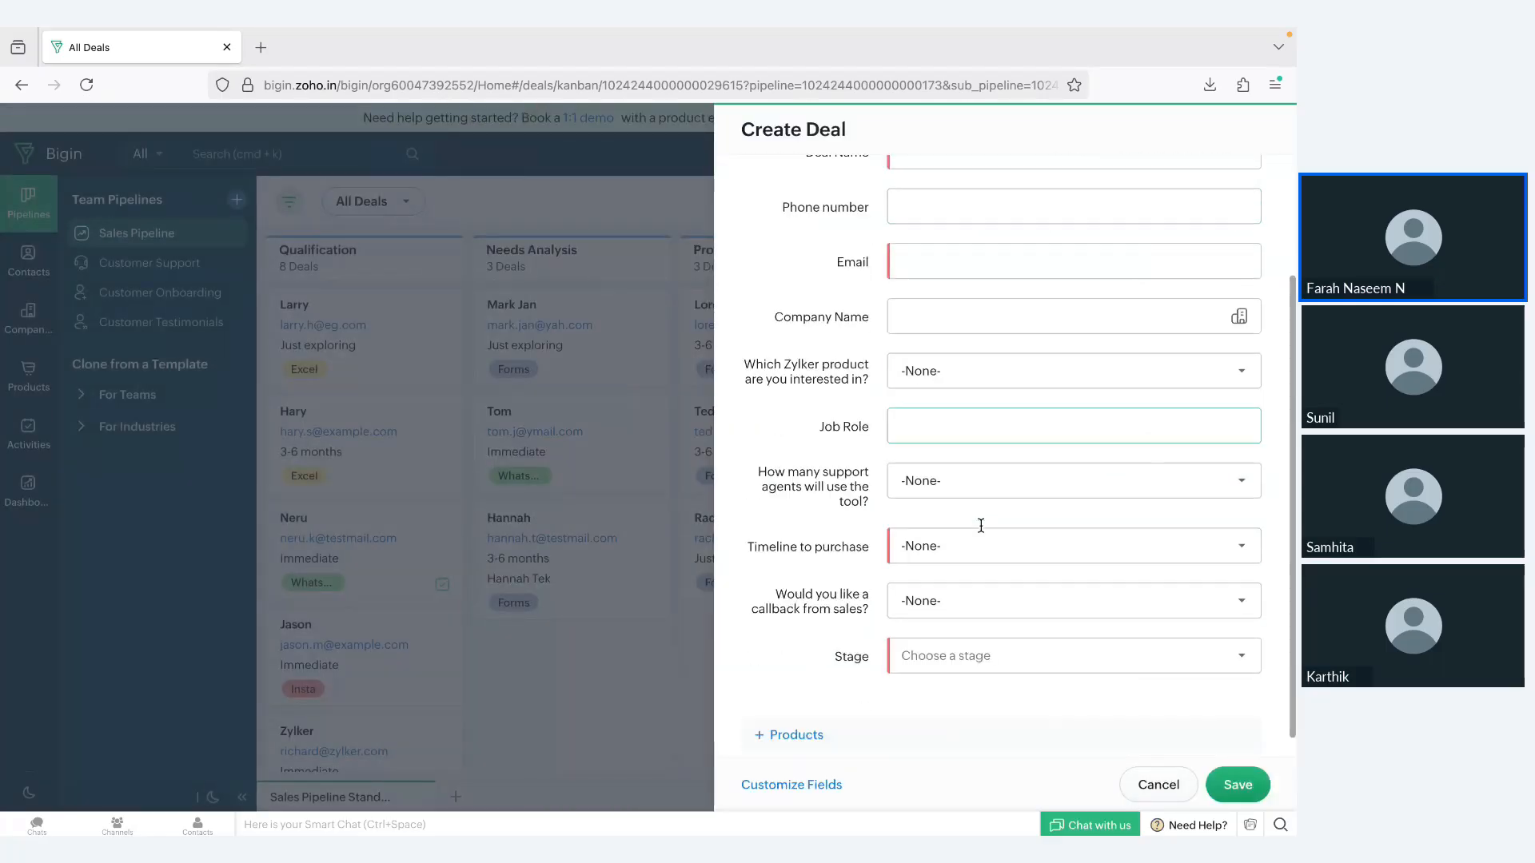
scroll(980, 525, "up", 2)
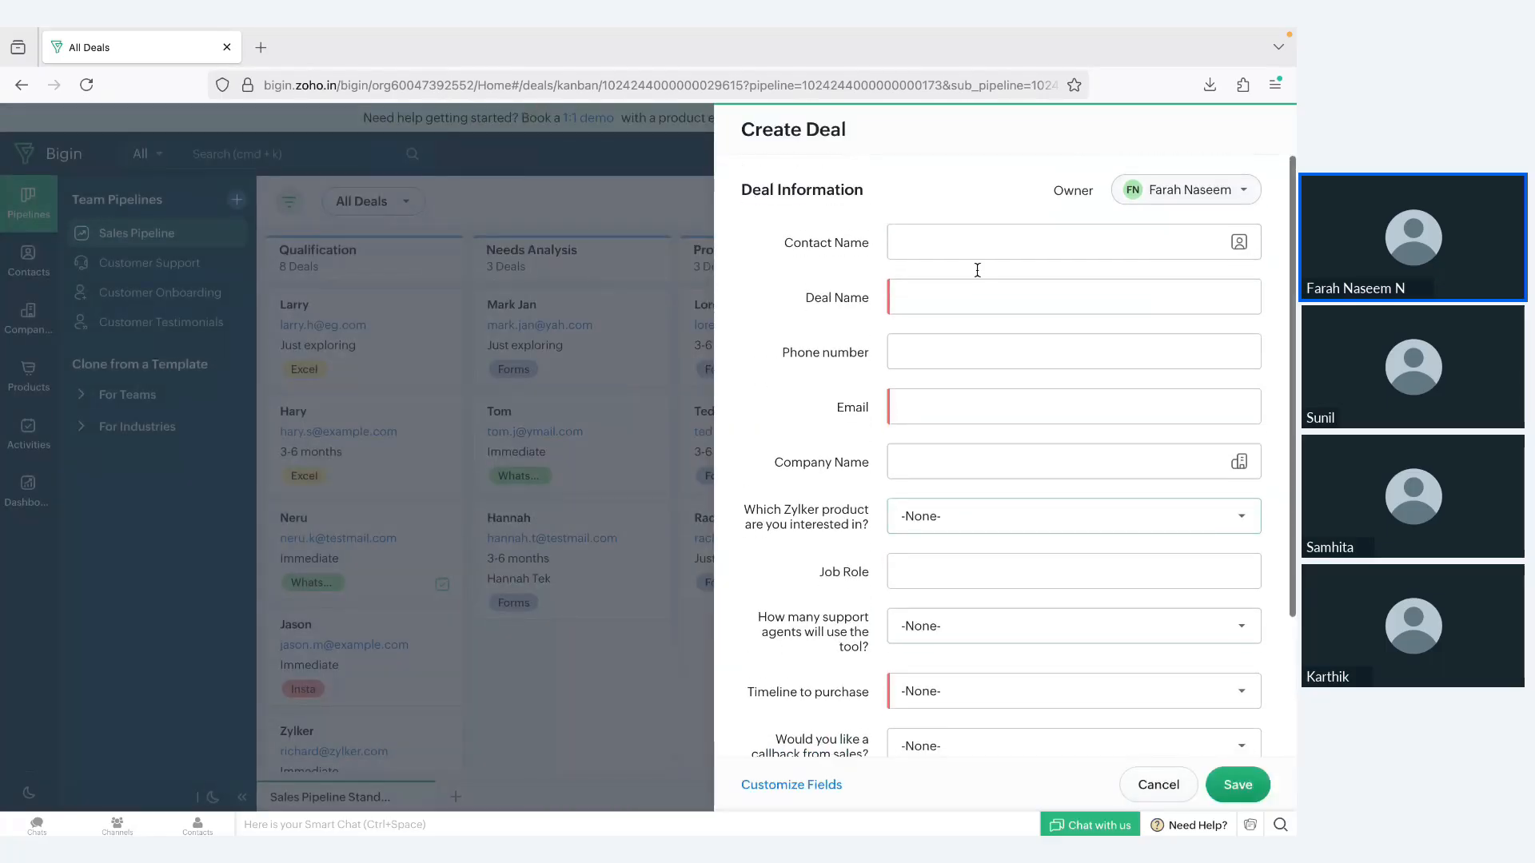
left_click(931, 303)
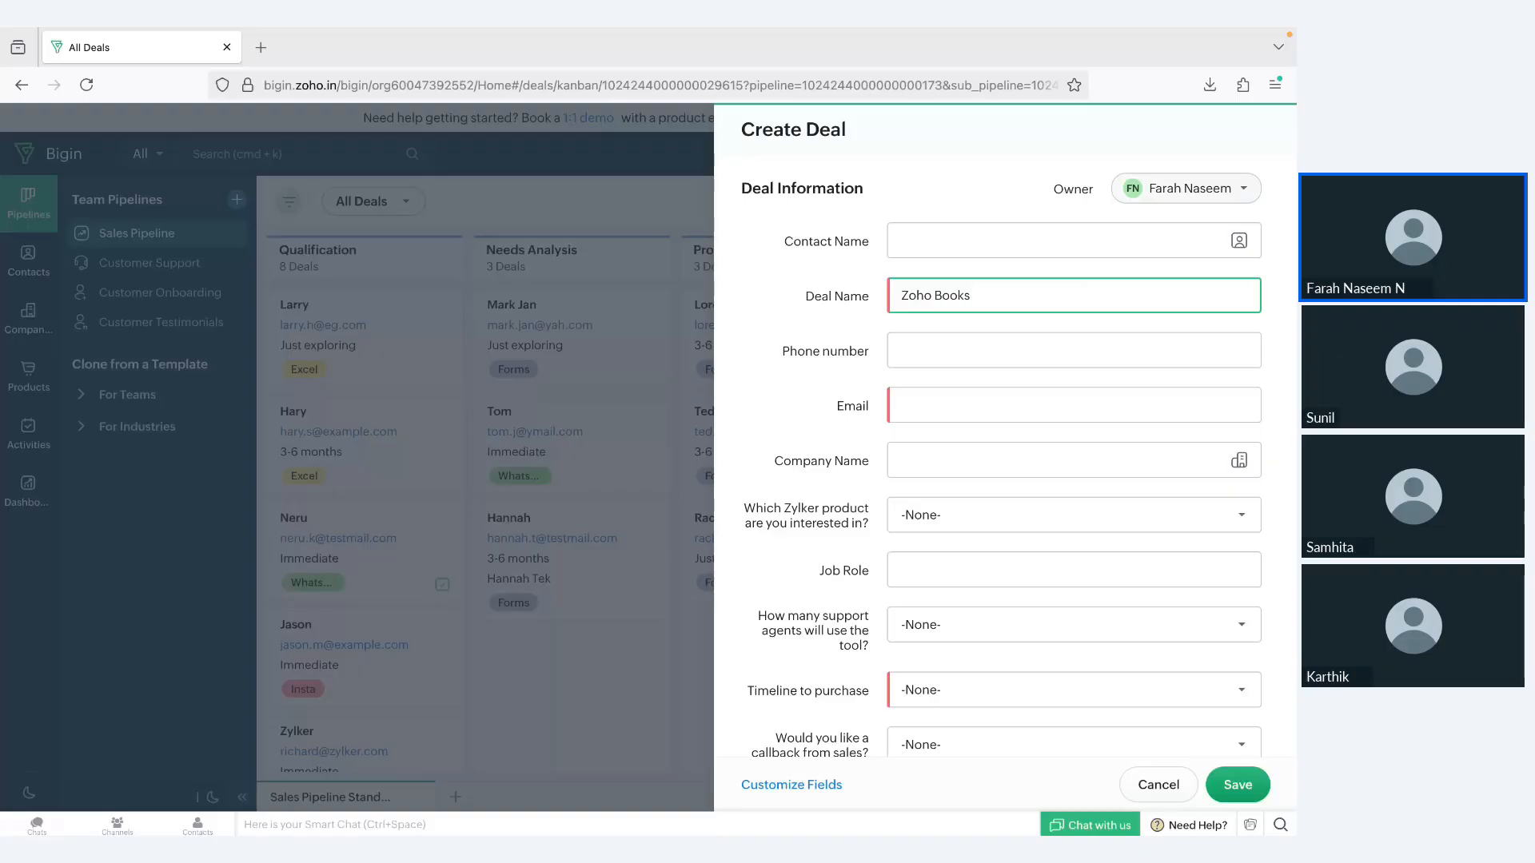
left_click(951, 241)
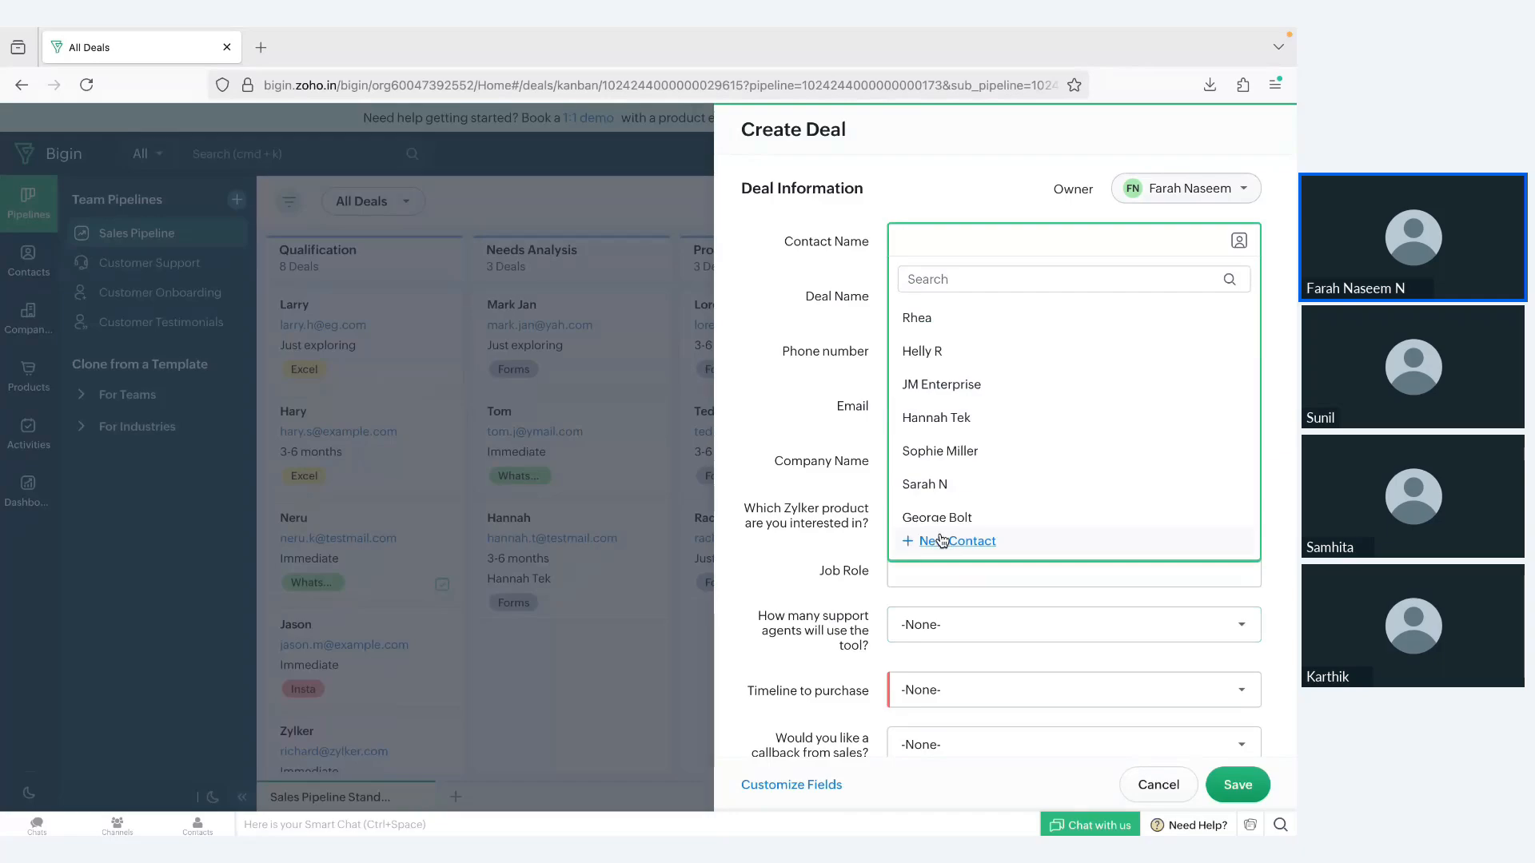
scroll(943, 486, "down", 2)
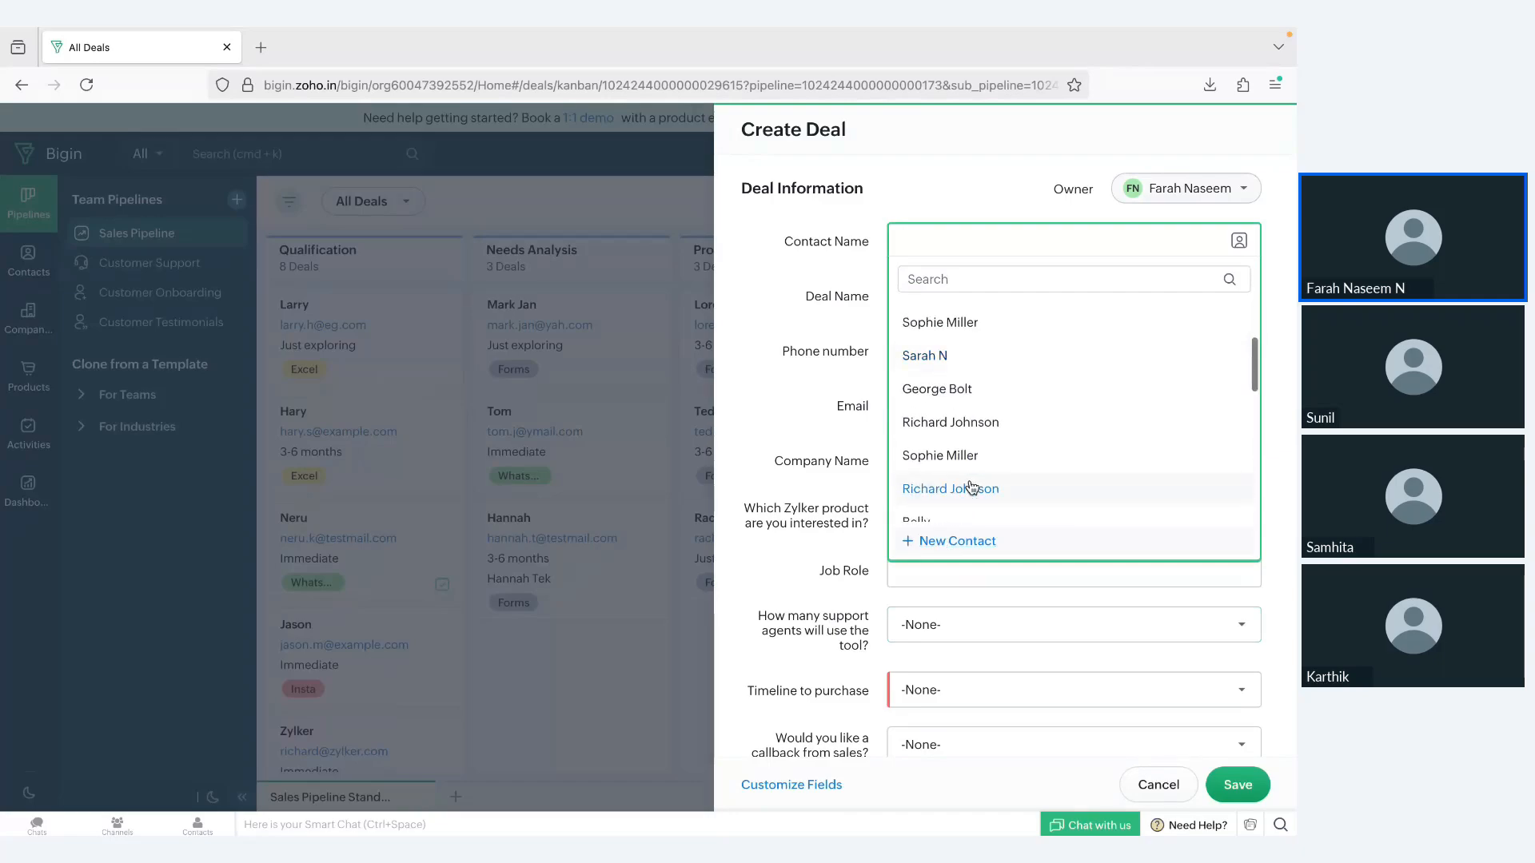
left_click(962, 455)
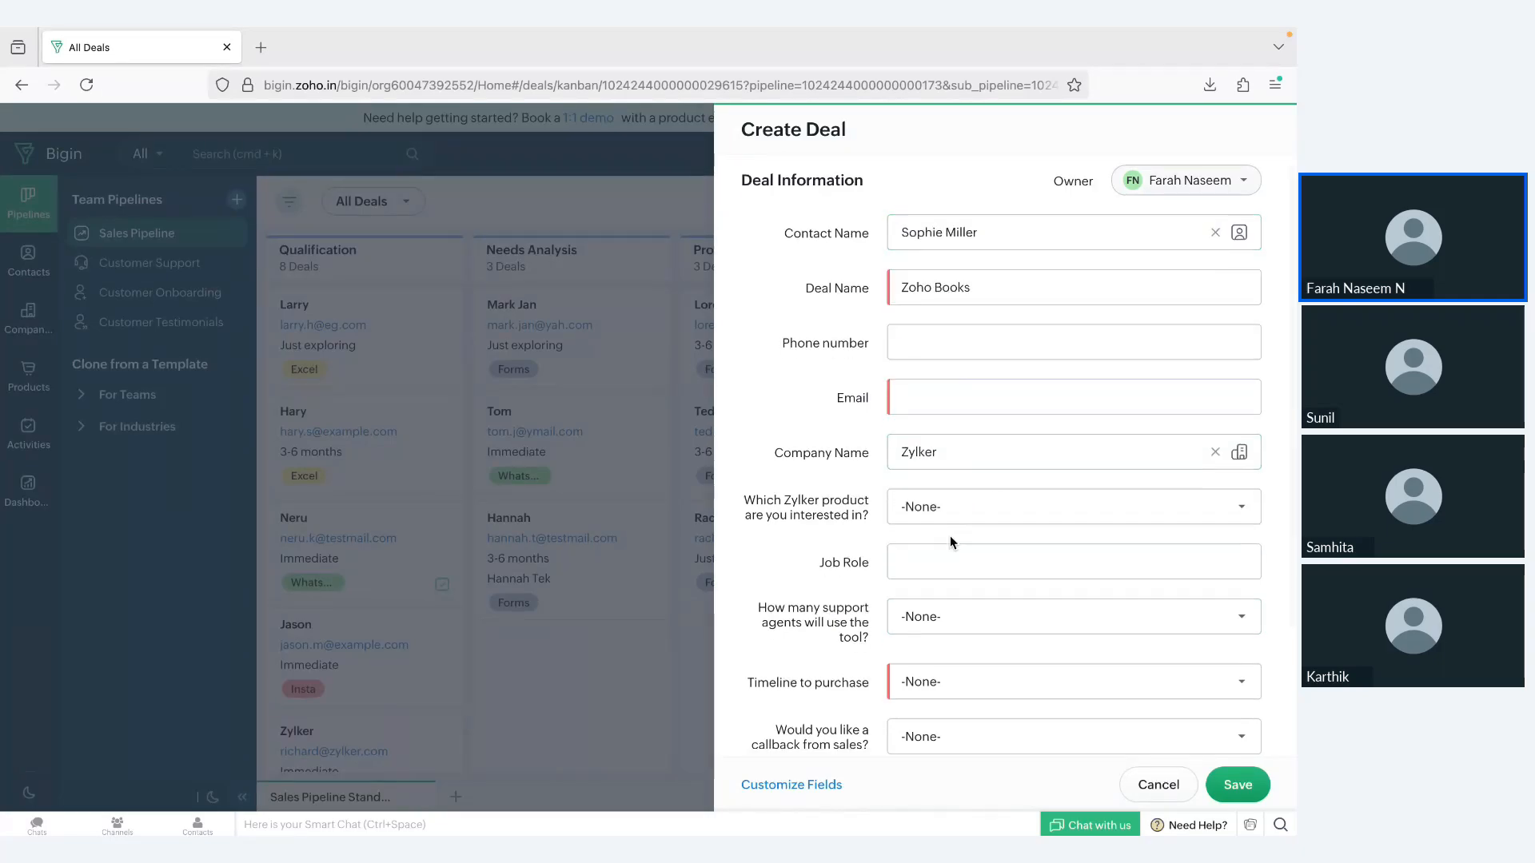
Step: Review the new deal's phone number, email and job role fields and the available Zylker product options
scroll(949, 536, "down", 1)
left_click(973, 360)
left_click(957, 314)
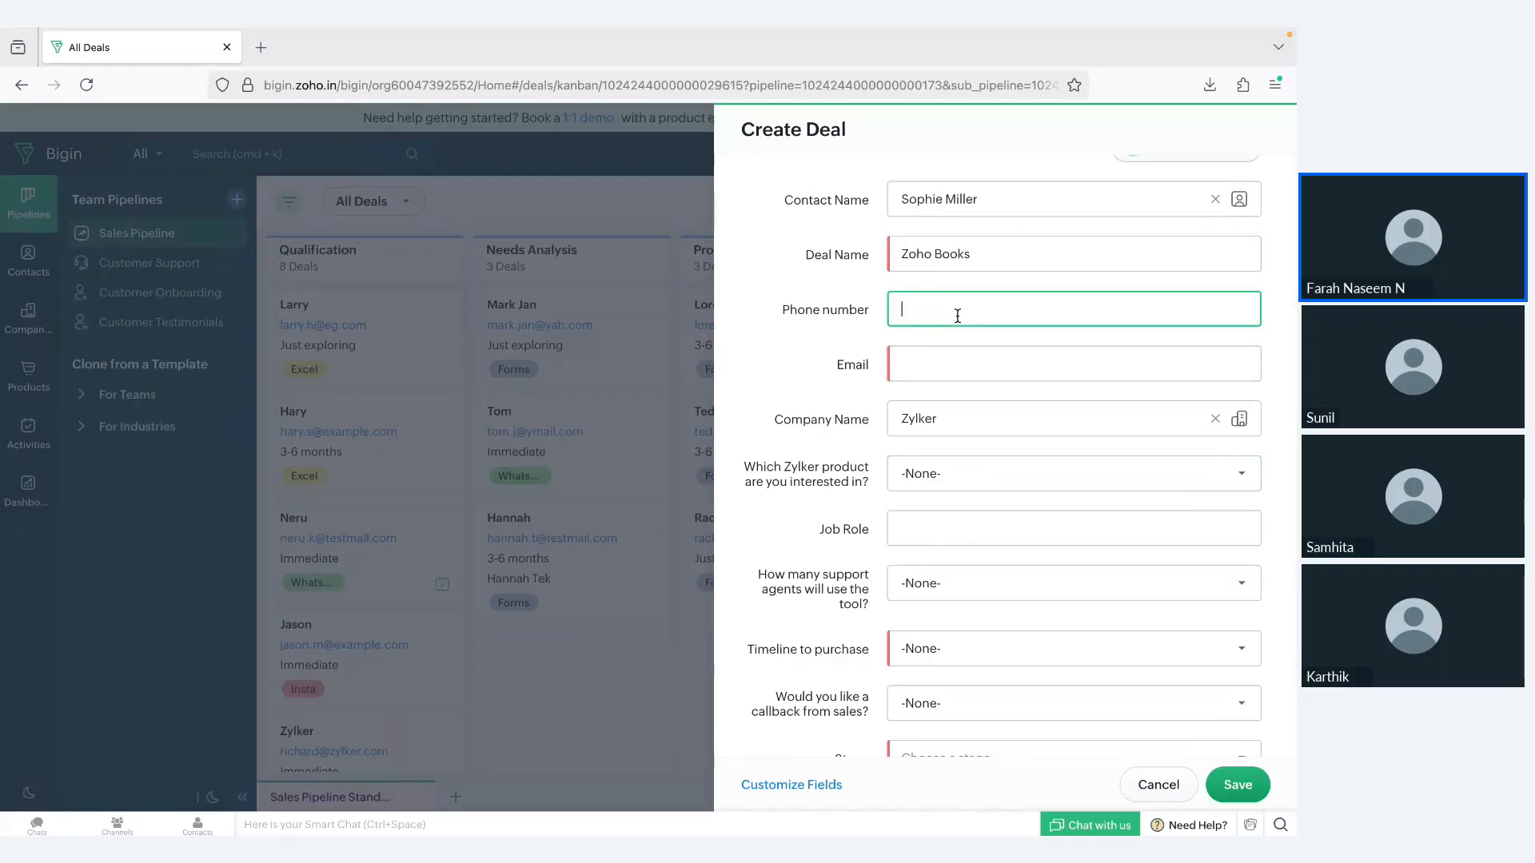
left_click(960, 375)
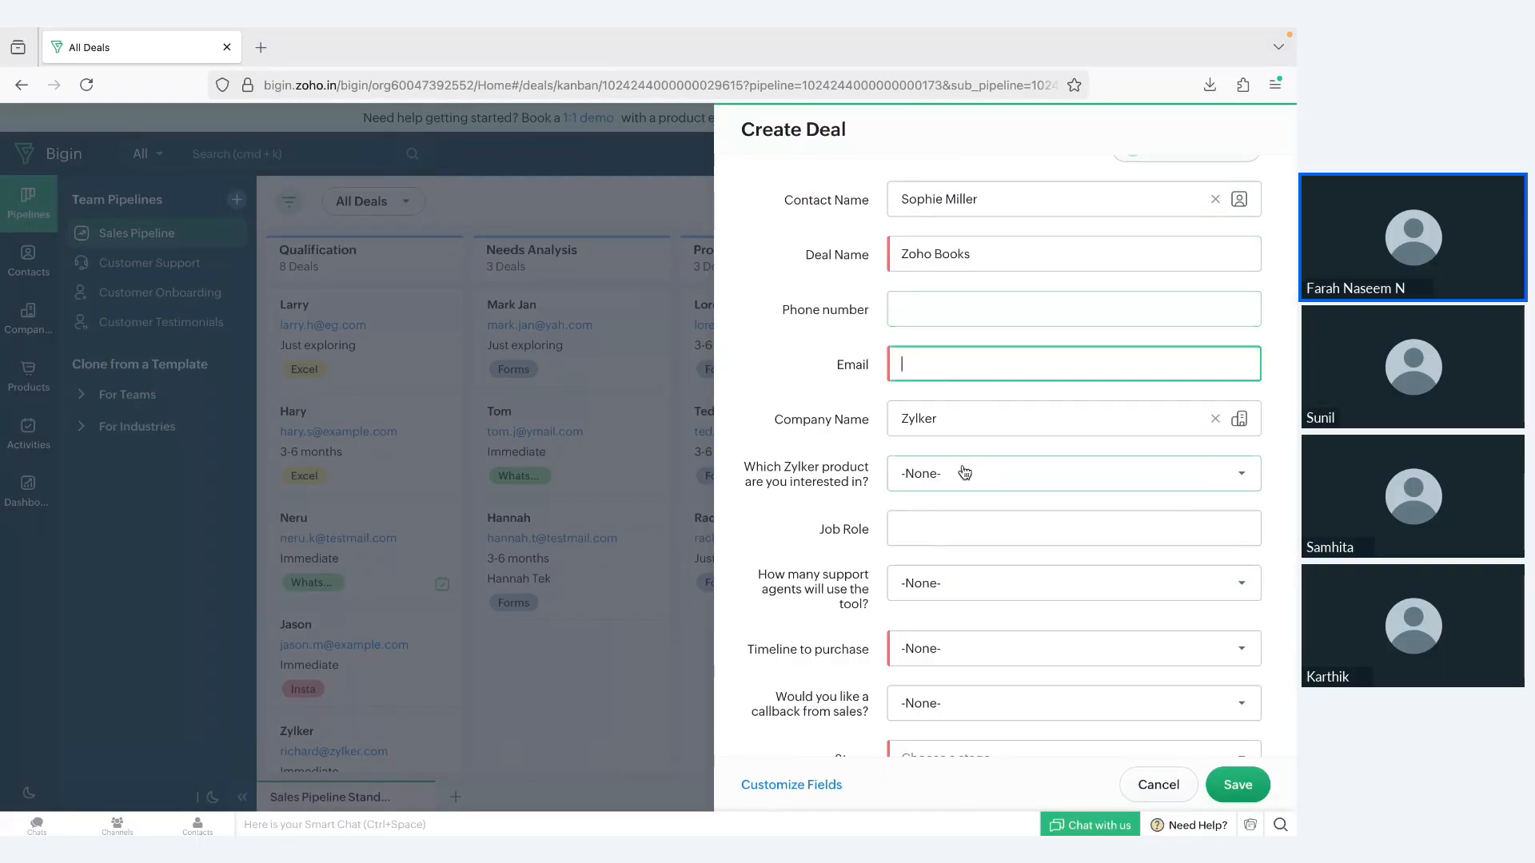
scroll(964, 472, "down", 1)
left_click(946, 436)
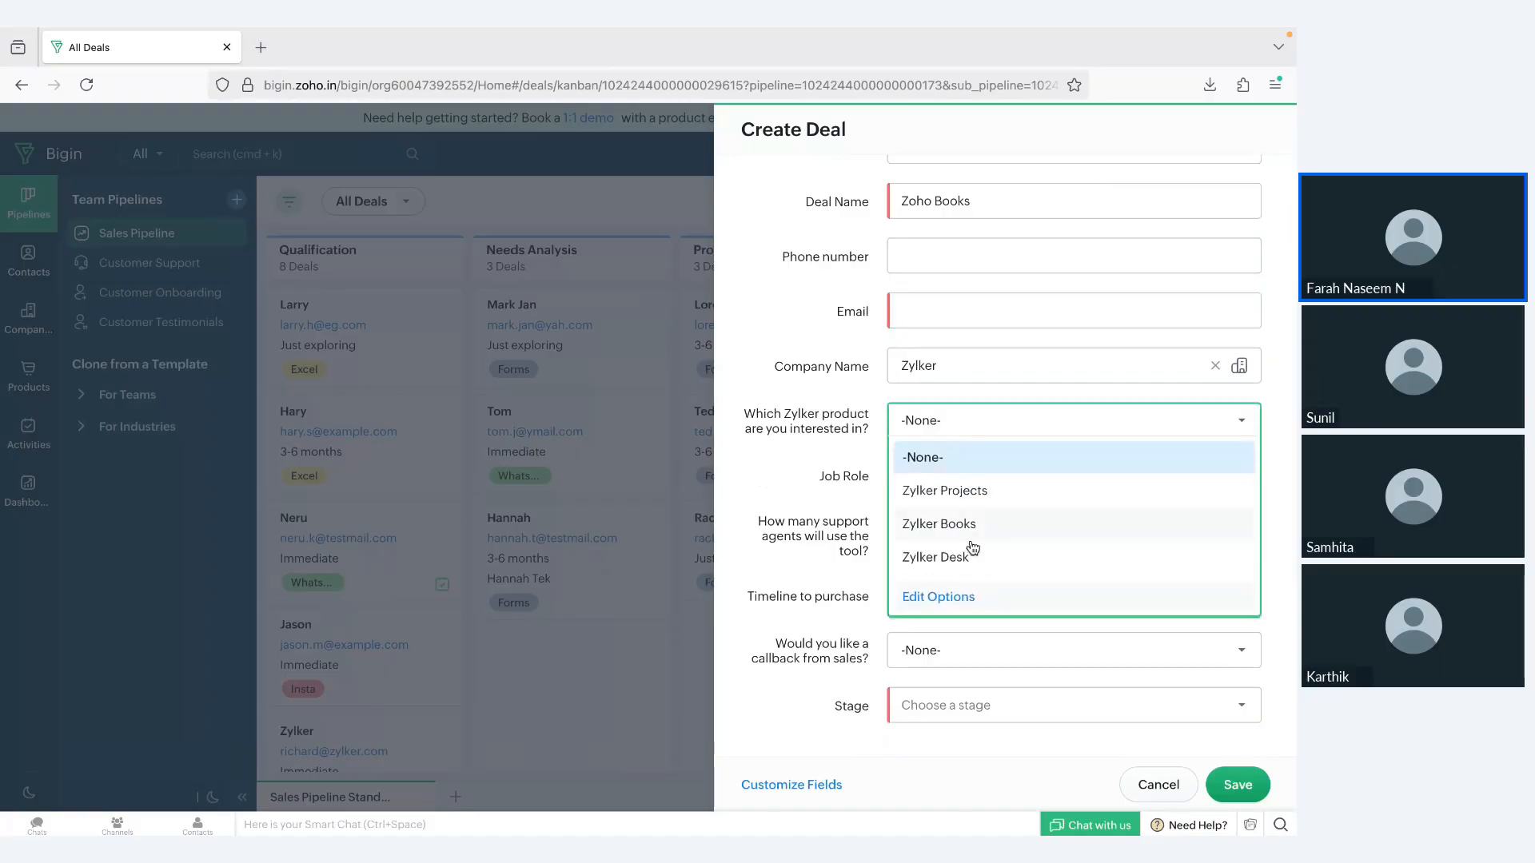
left_click(803, 458)
left_click(969, 476)
scroll(960, 527, "down", 1)
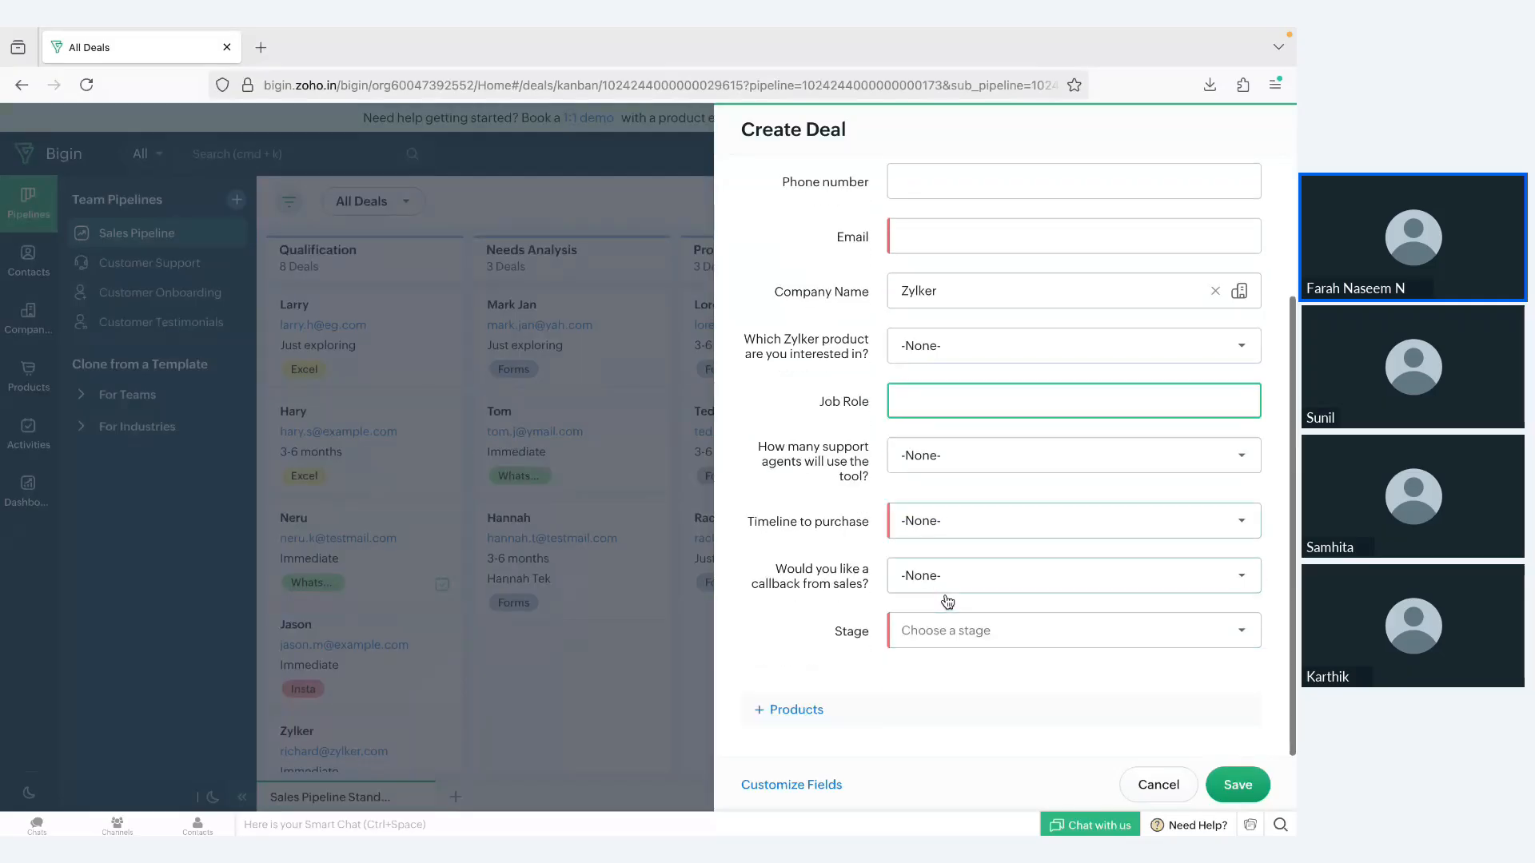
Step: Set the new deal's timeline to purchase to 3-6 months, and cancel the deal without saving
left_click(951, 541)
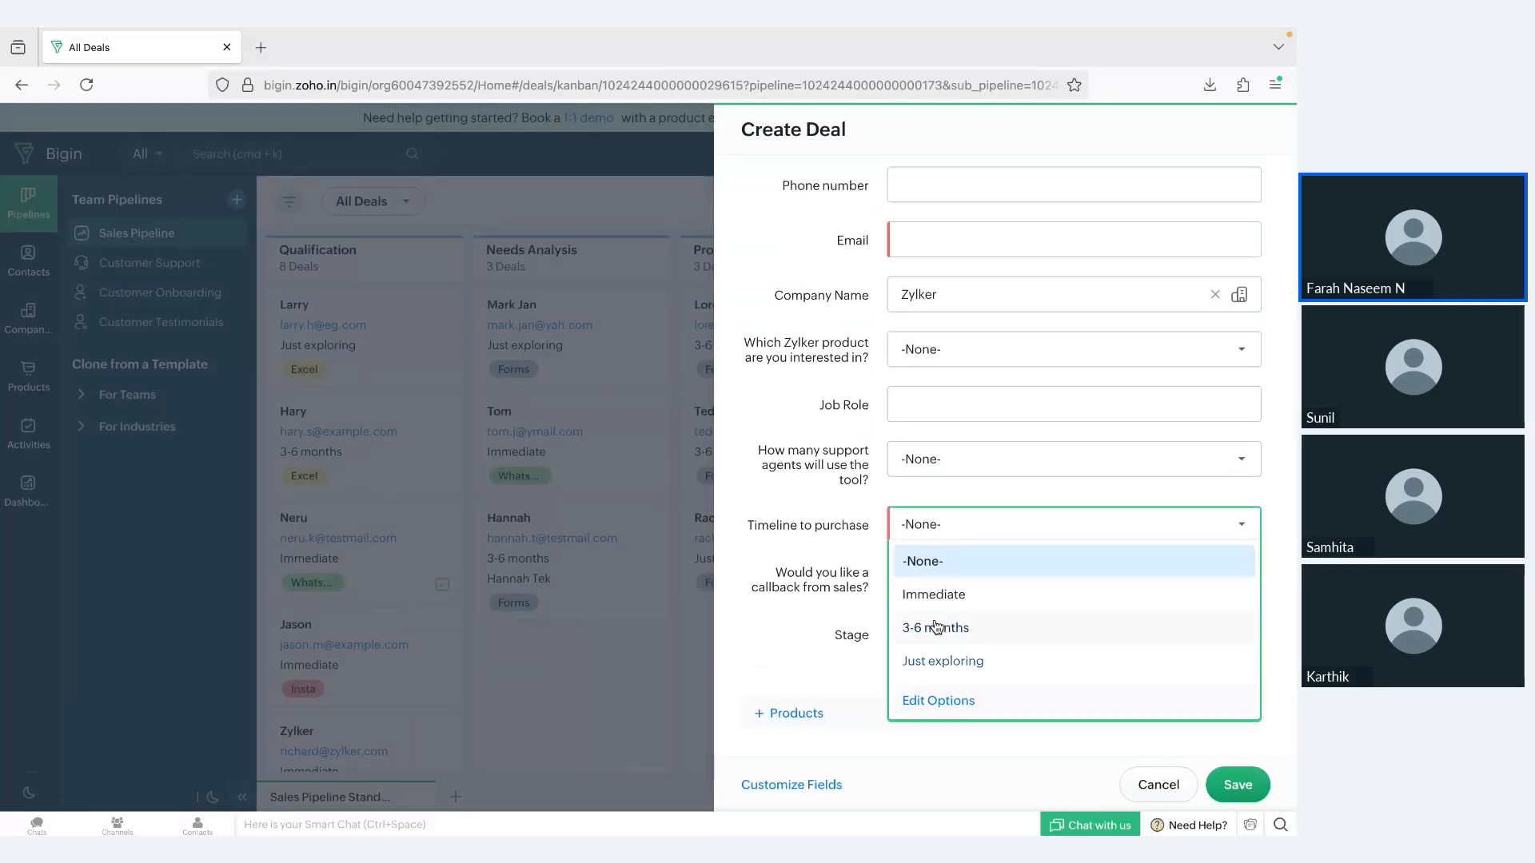
left_click(950, 544)
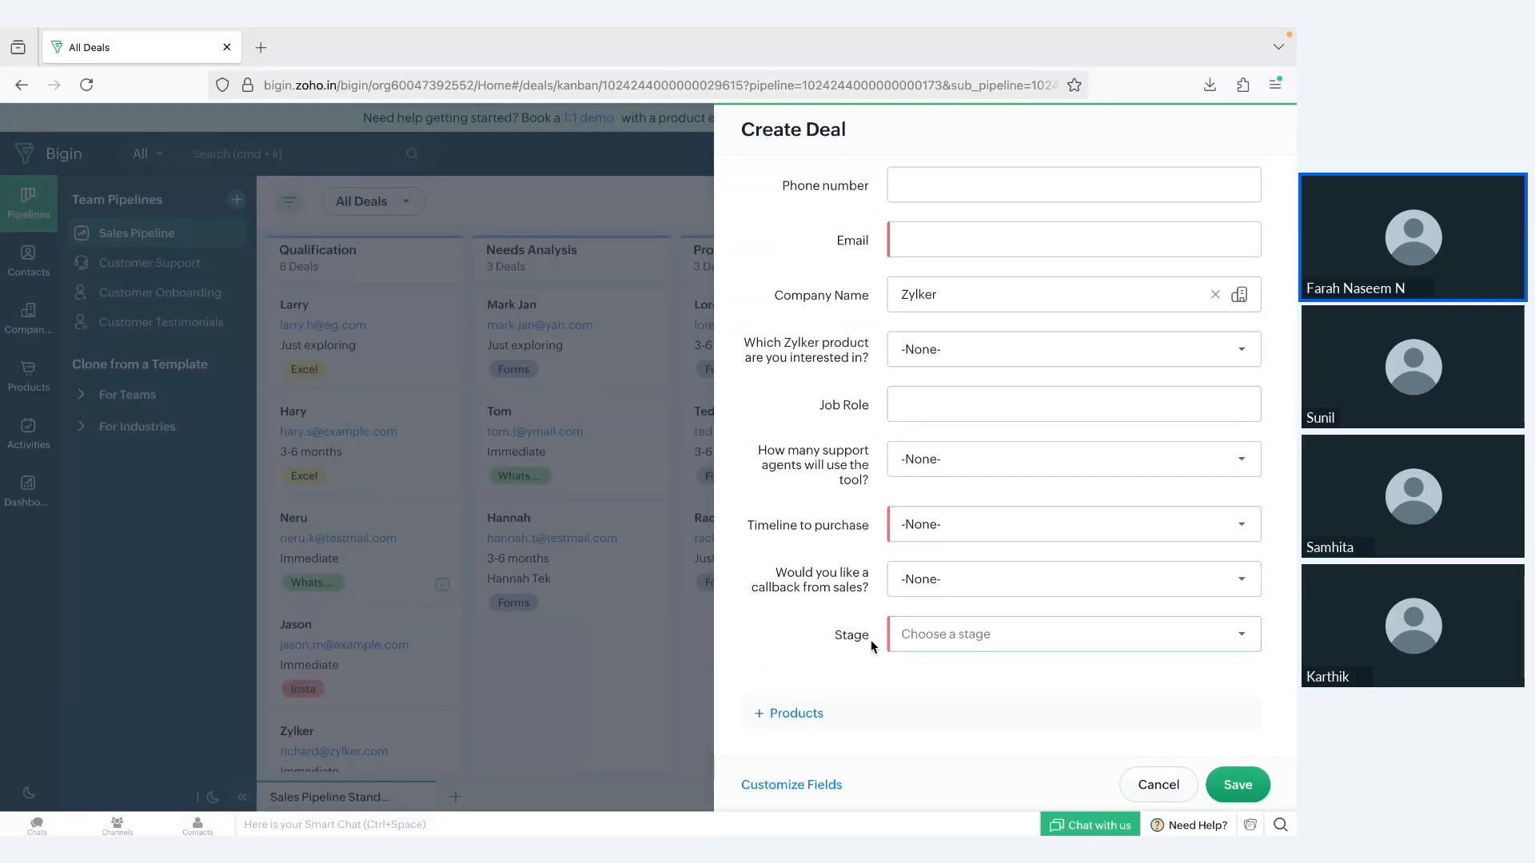
left_click(949, 541)
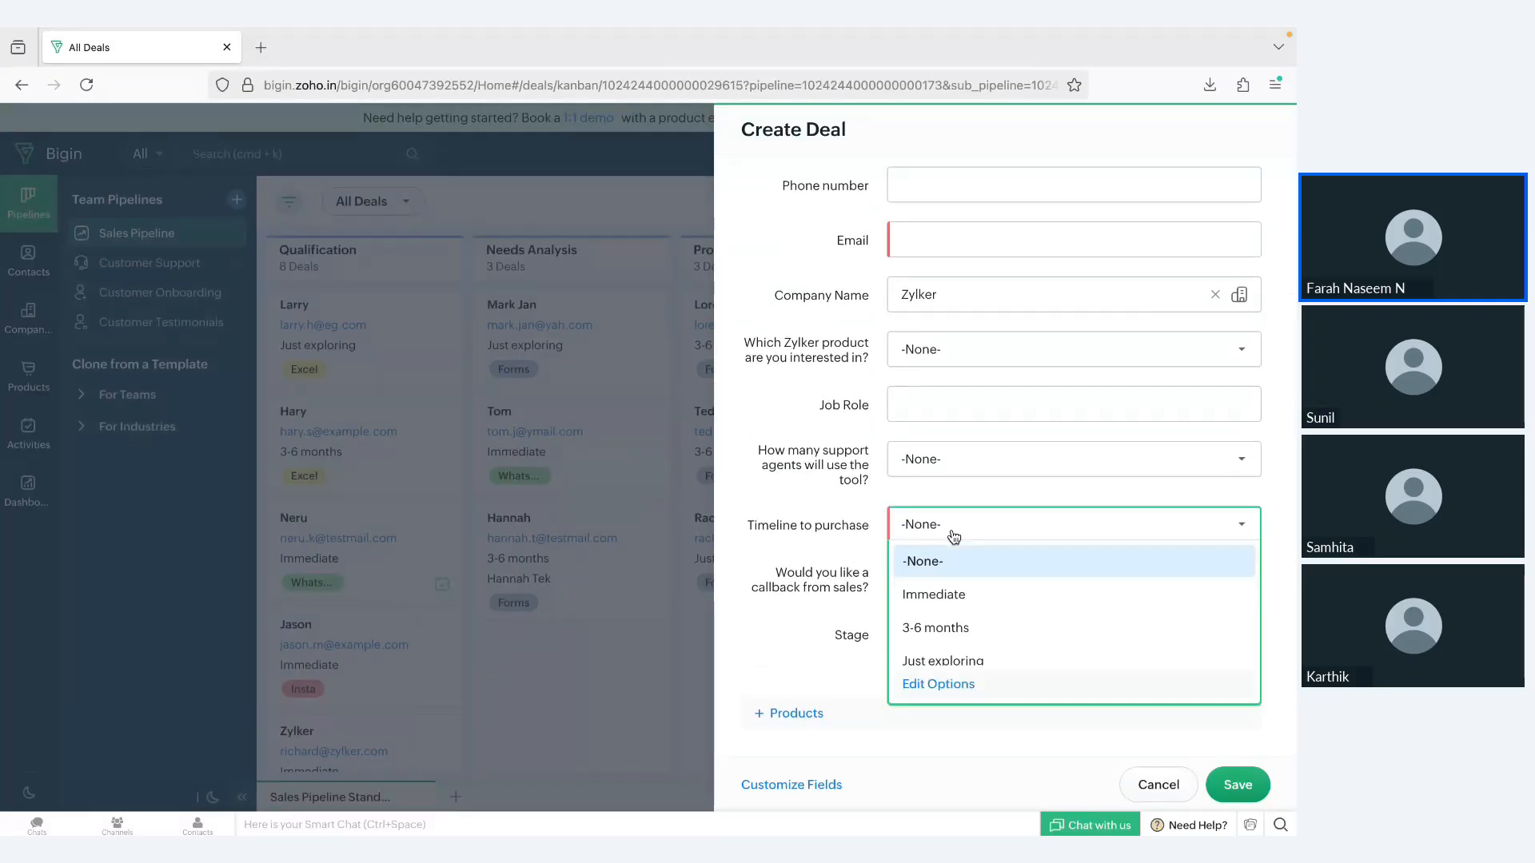
left_click(956, 637)
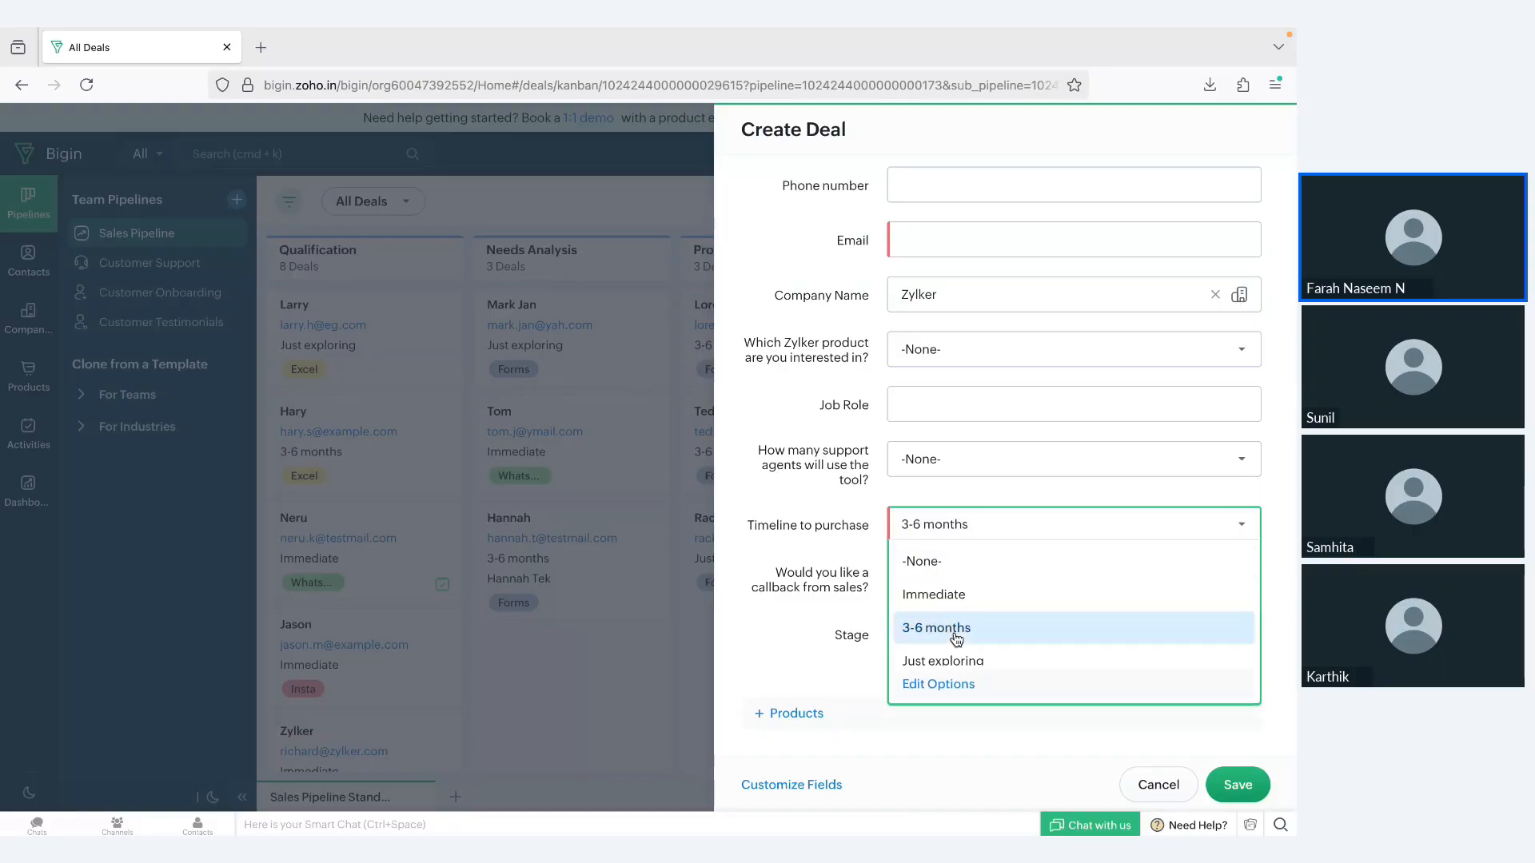
left_click(1179, 791)
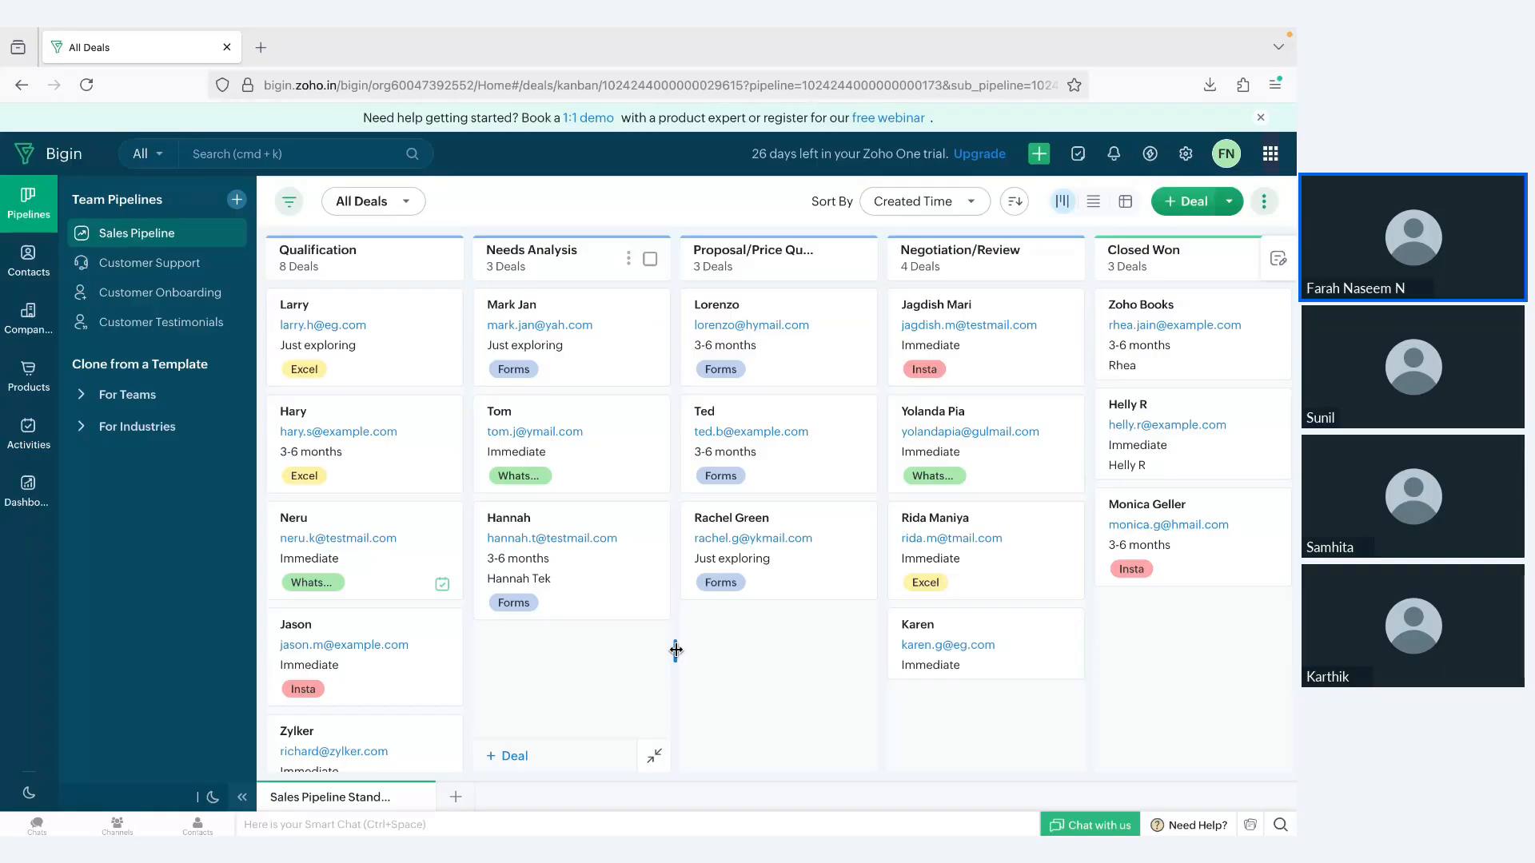
Step: Open the Toppings page in the settings to show the integrations built by Bigin
left_click(1183, 160)
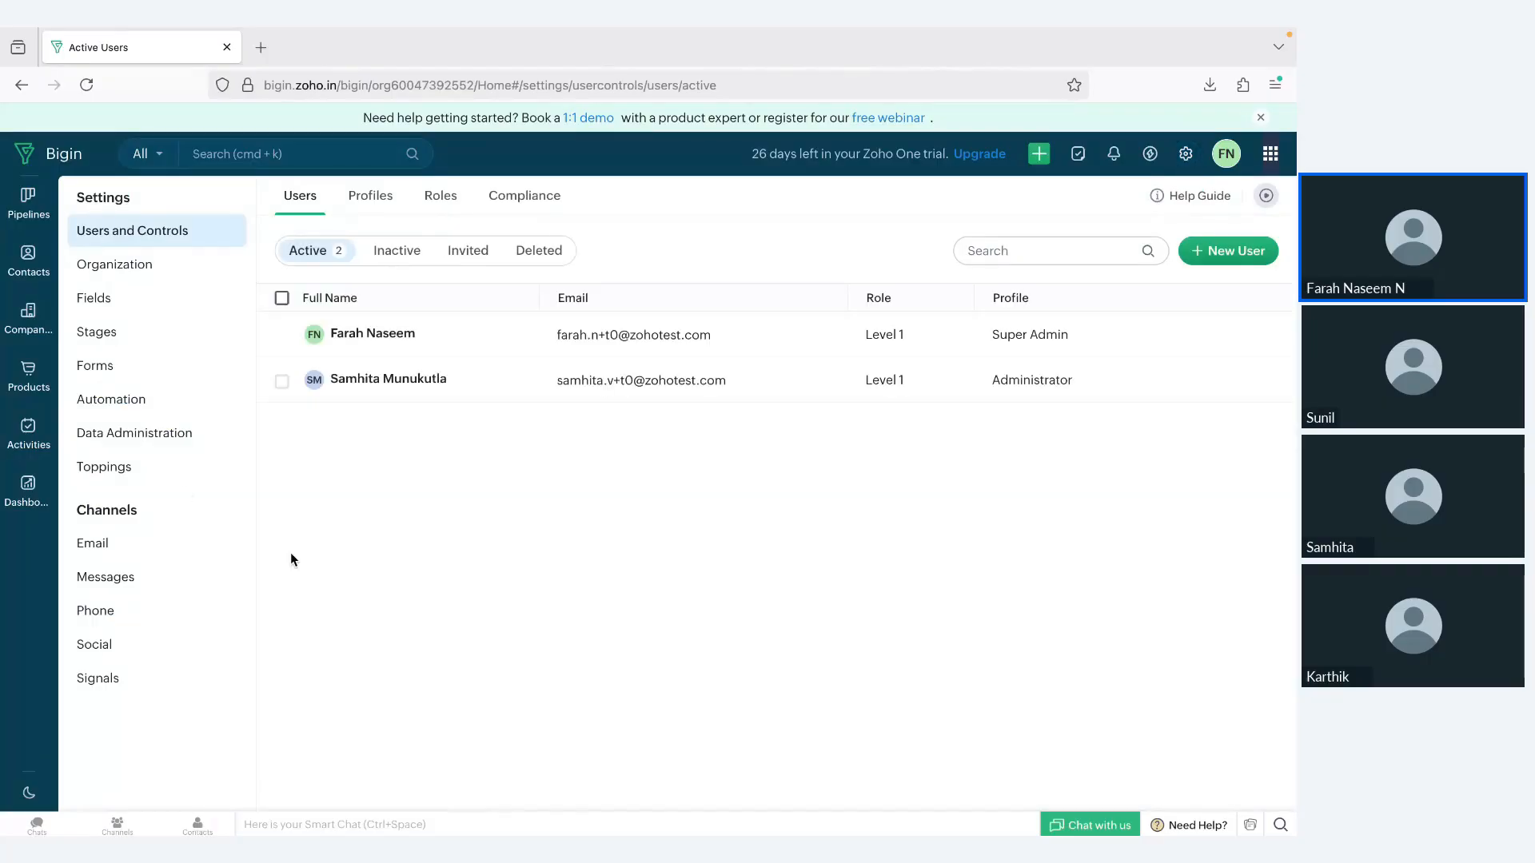
left_click(131, 467)
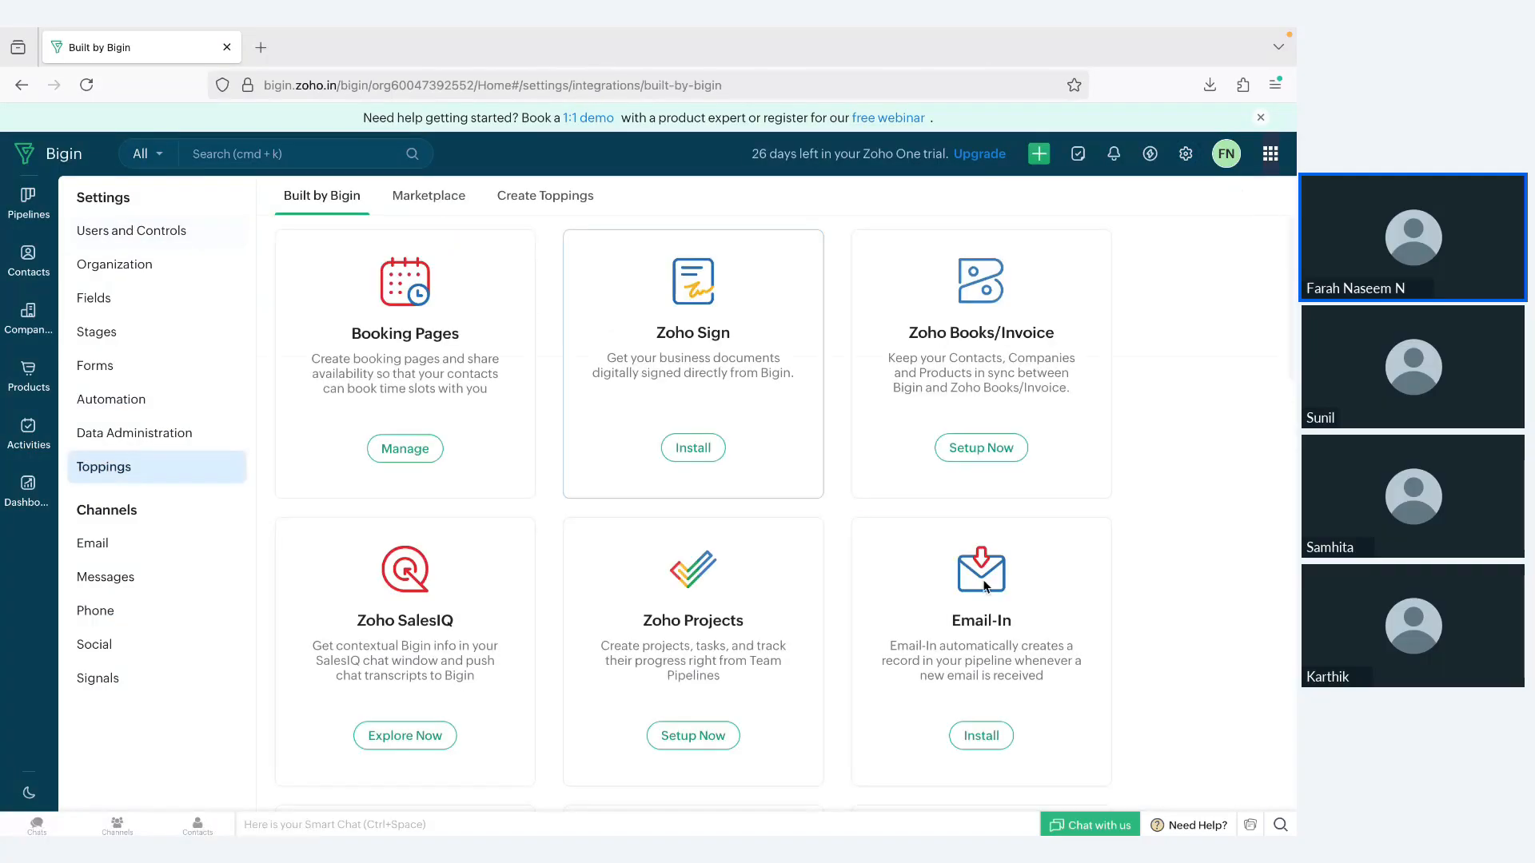
Step: Look through the integrations built by Bigin, including Zoho Forms, Zoho Meeting, Zoho Sign and Zoho Books/Invoice
scroll(1005, 617, "down", 10)
scroll(1006, 623, "down", 3)
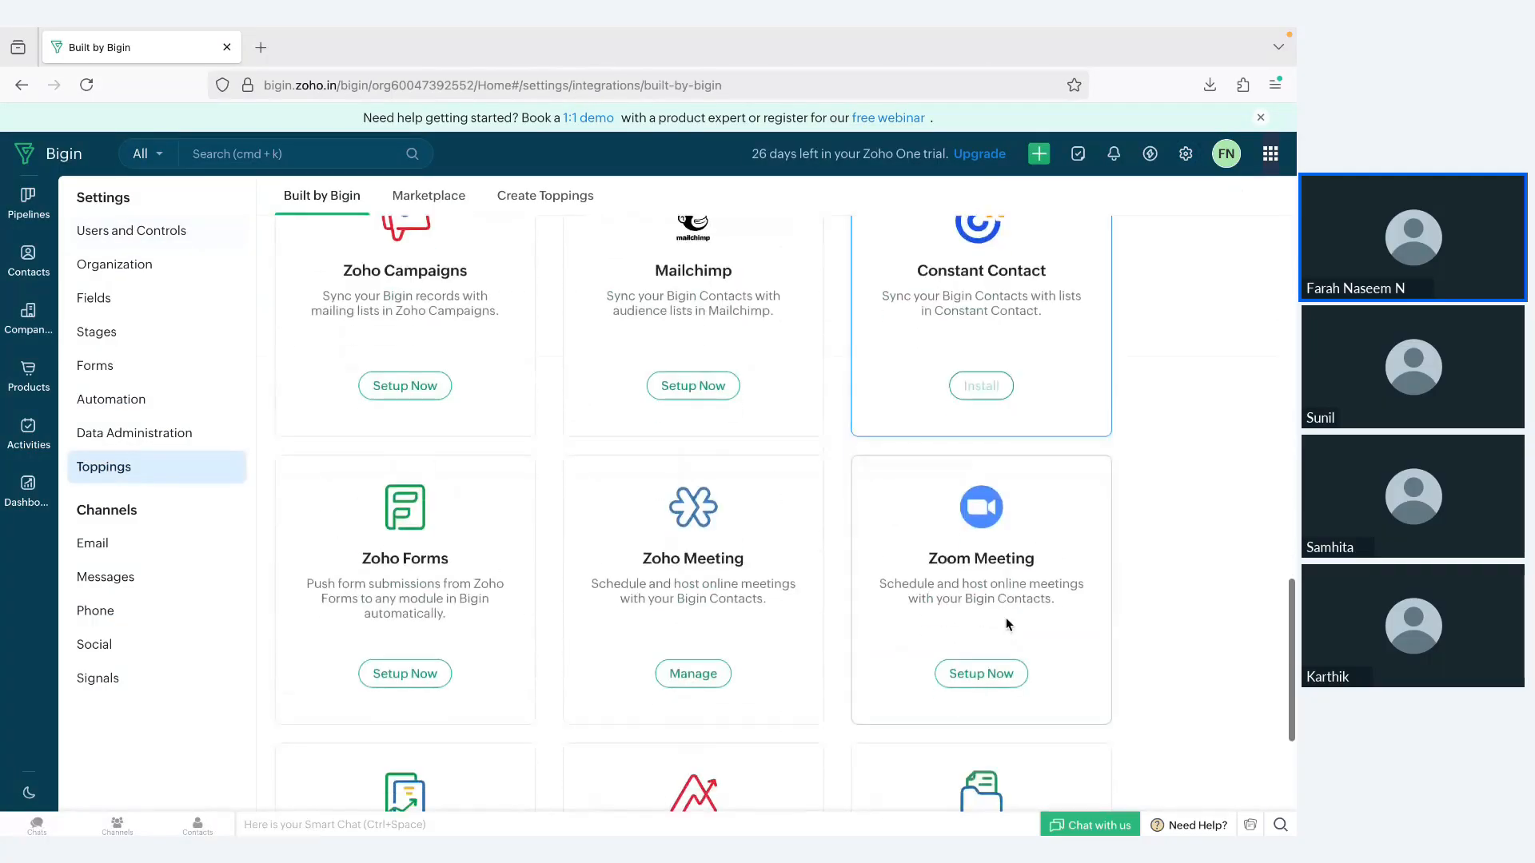
scroll(390, 559, "down", 1)
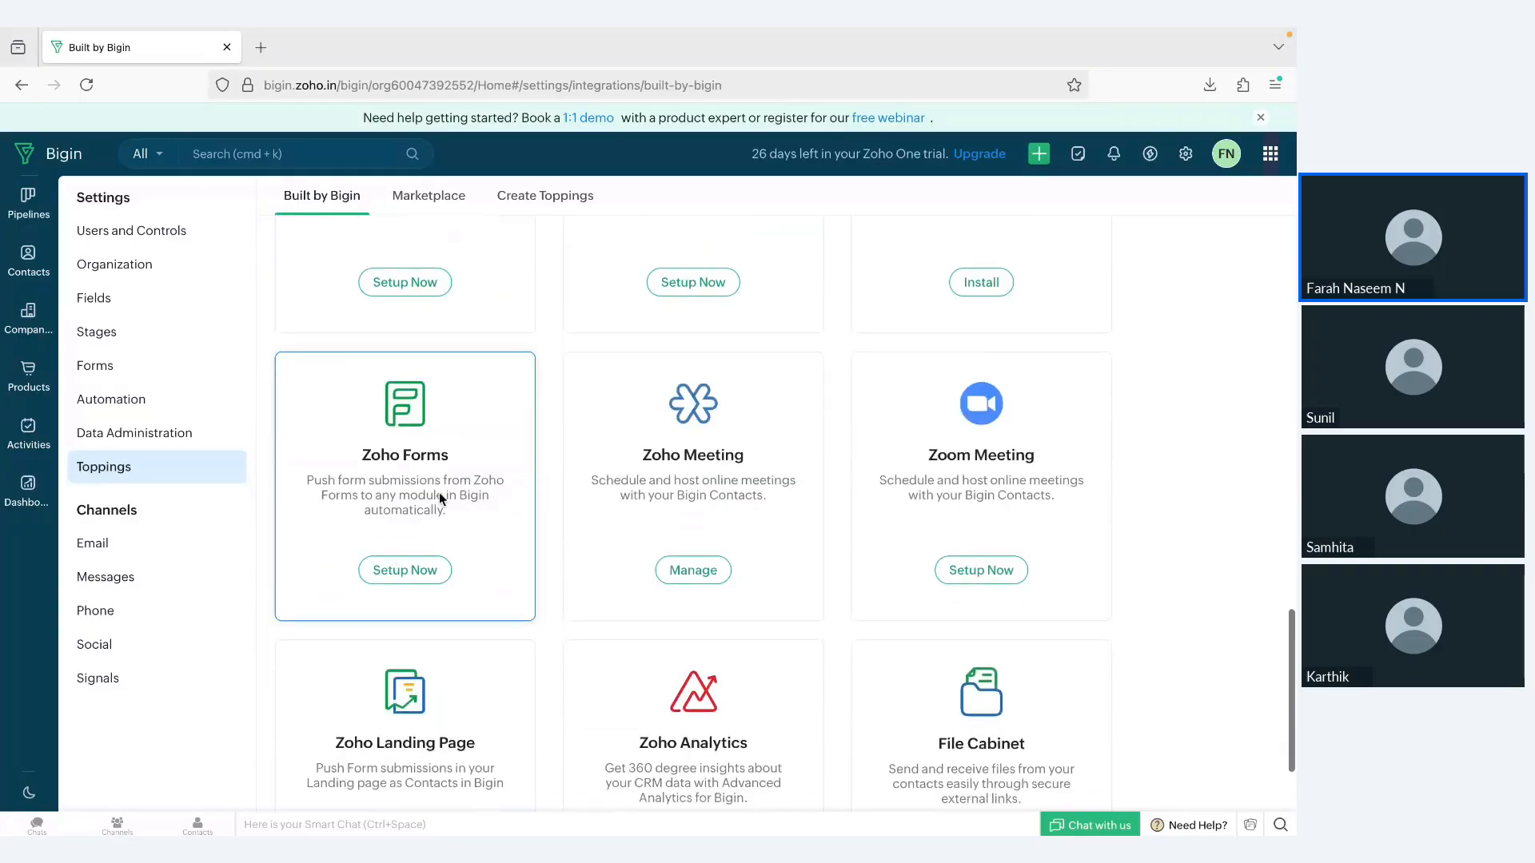
scroll(1194, 578, "up", 12)
scroll(1194, 578, "up", 2)
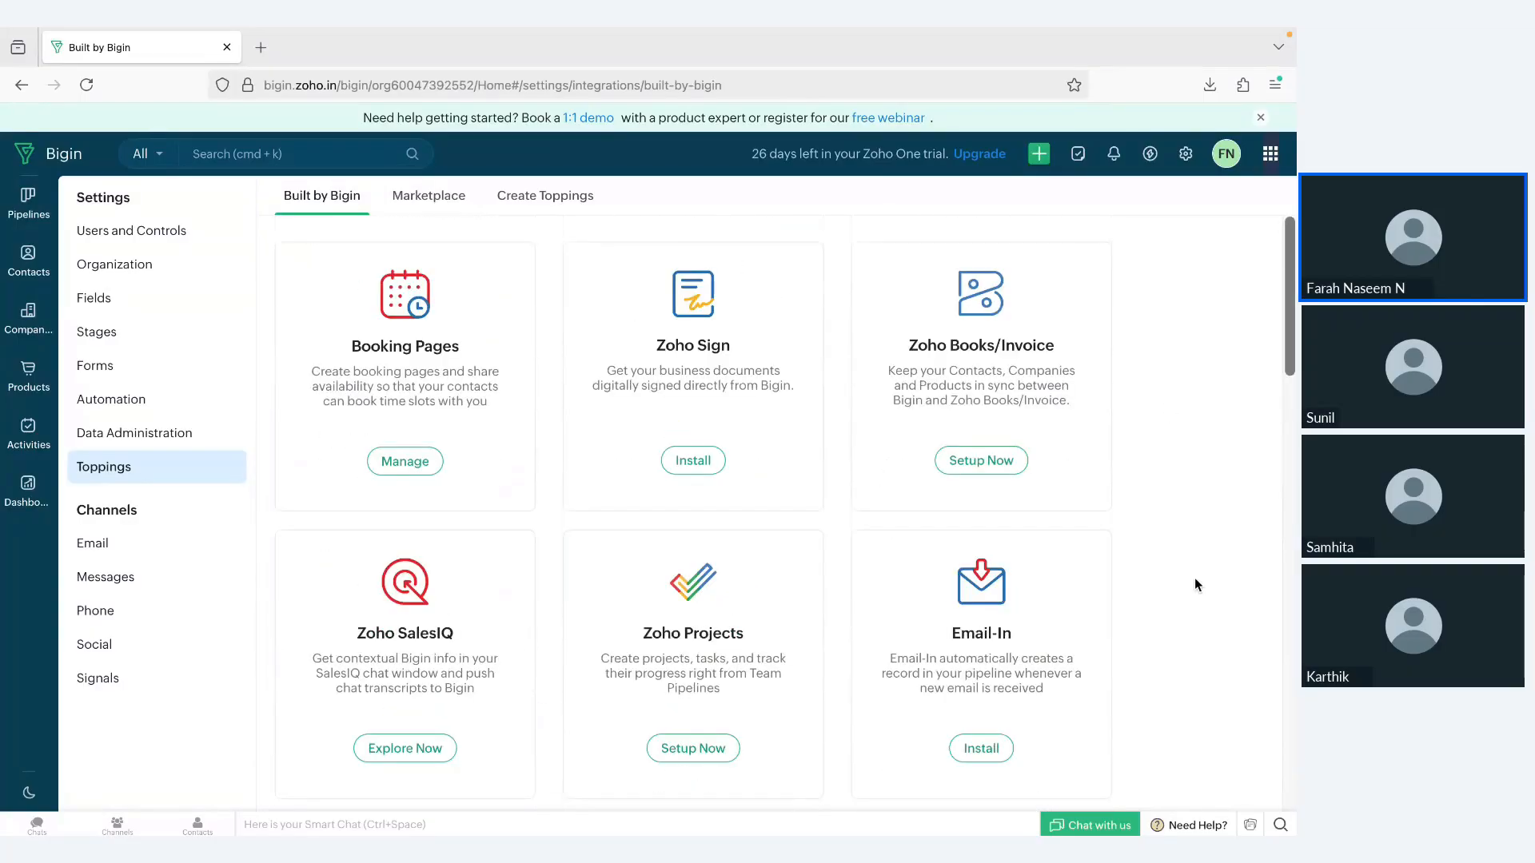
scroll(1194, 577, "down", 12)
scroll(1195, 569, "up", 2)
scroll(1196, 569, "up", 2)
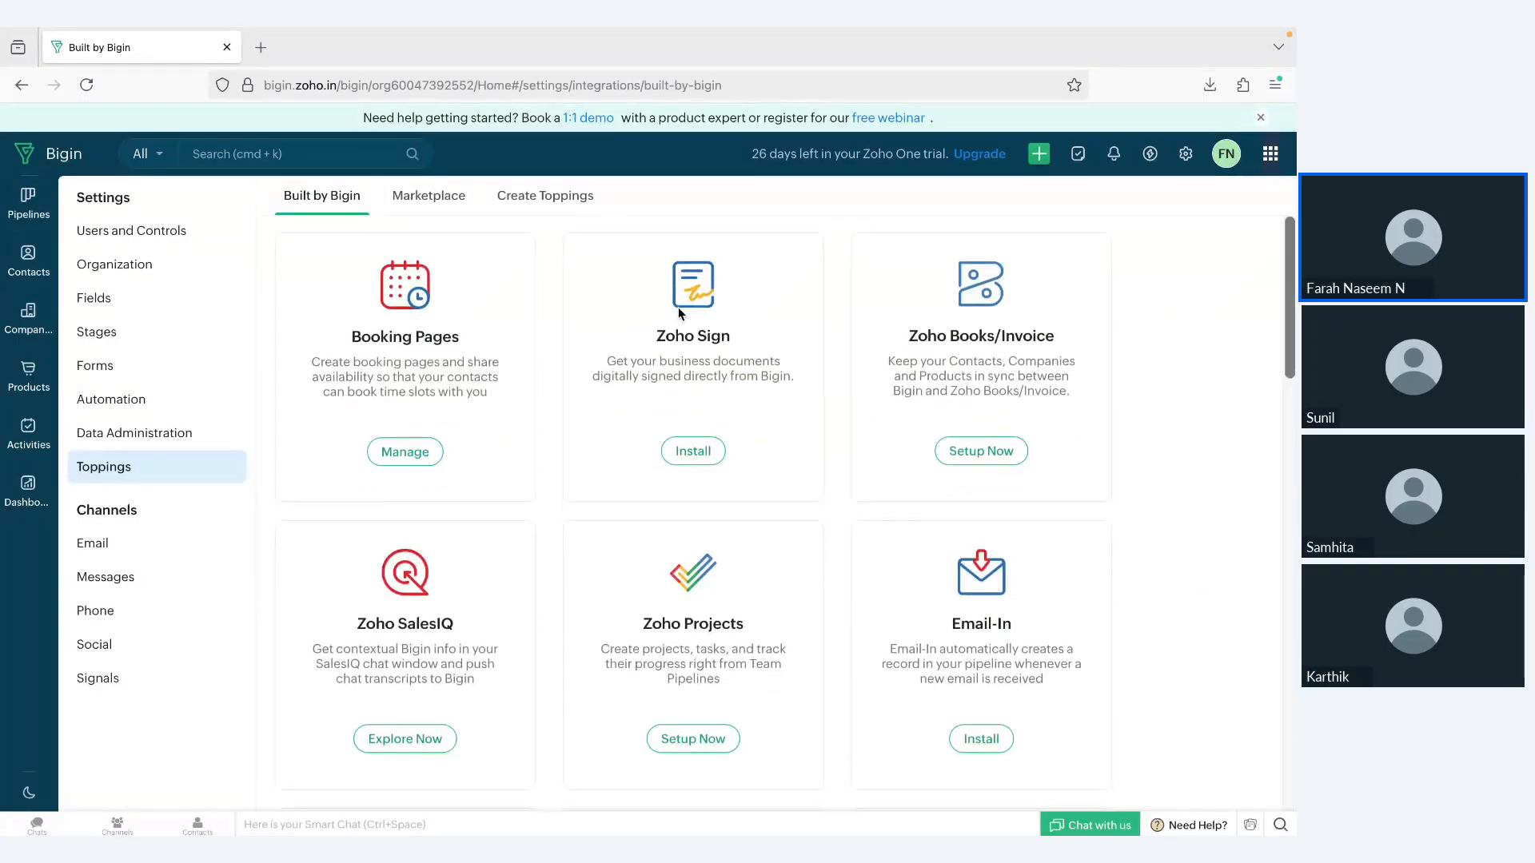
Step: View the toppings Marketplace and the Create Toppings page, and return to the integrations built by Bigin
left_click(434, 198)
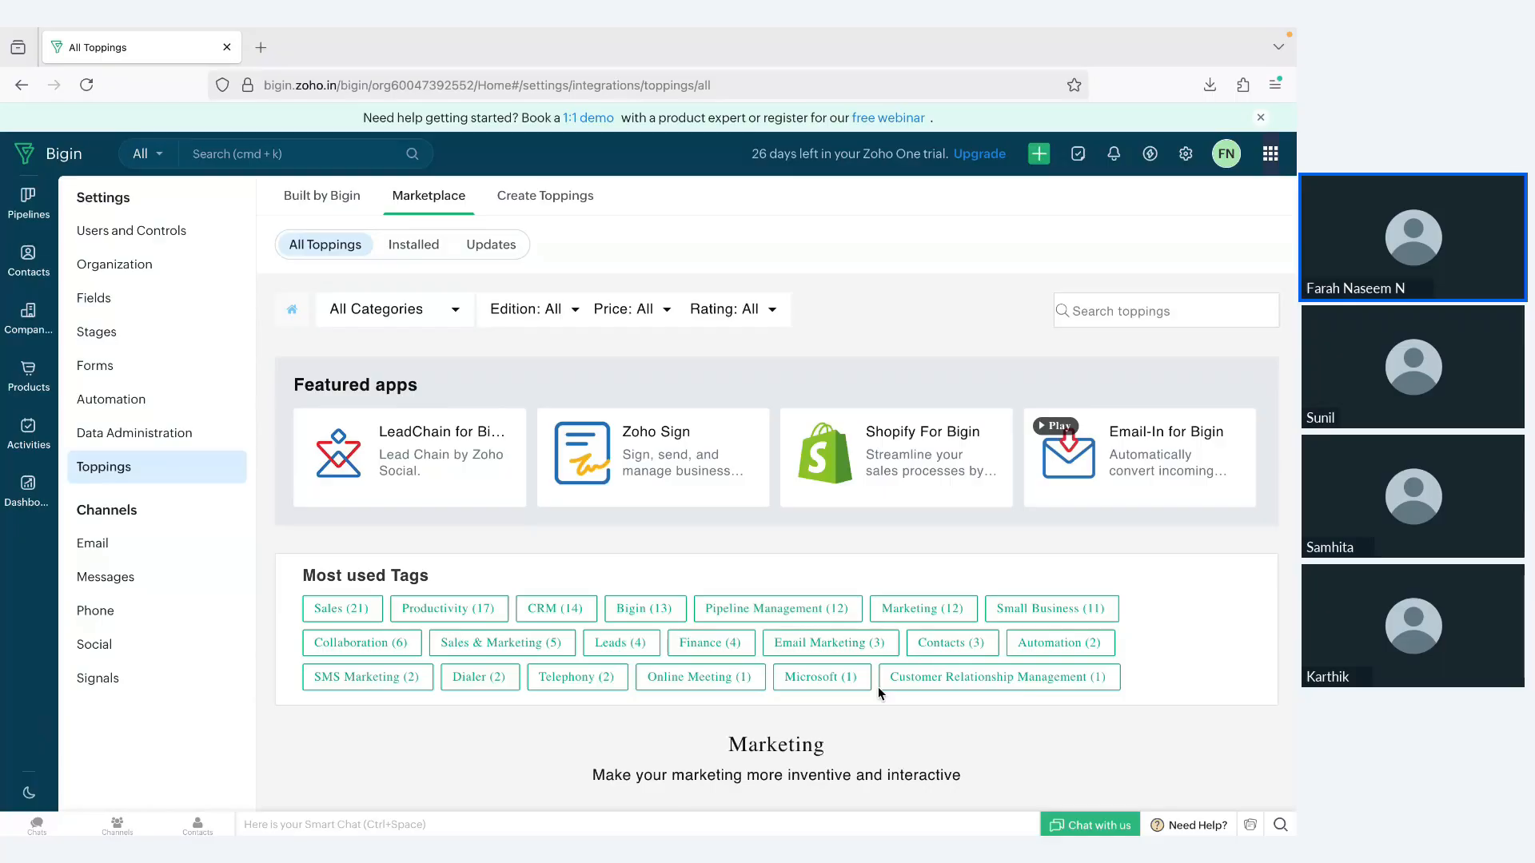
left_click(548, 200)
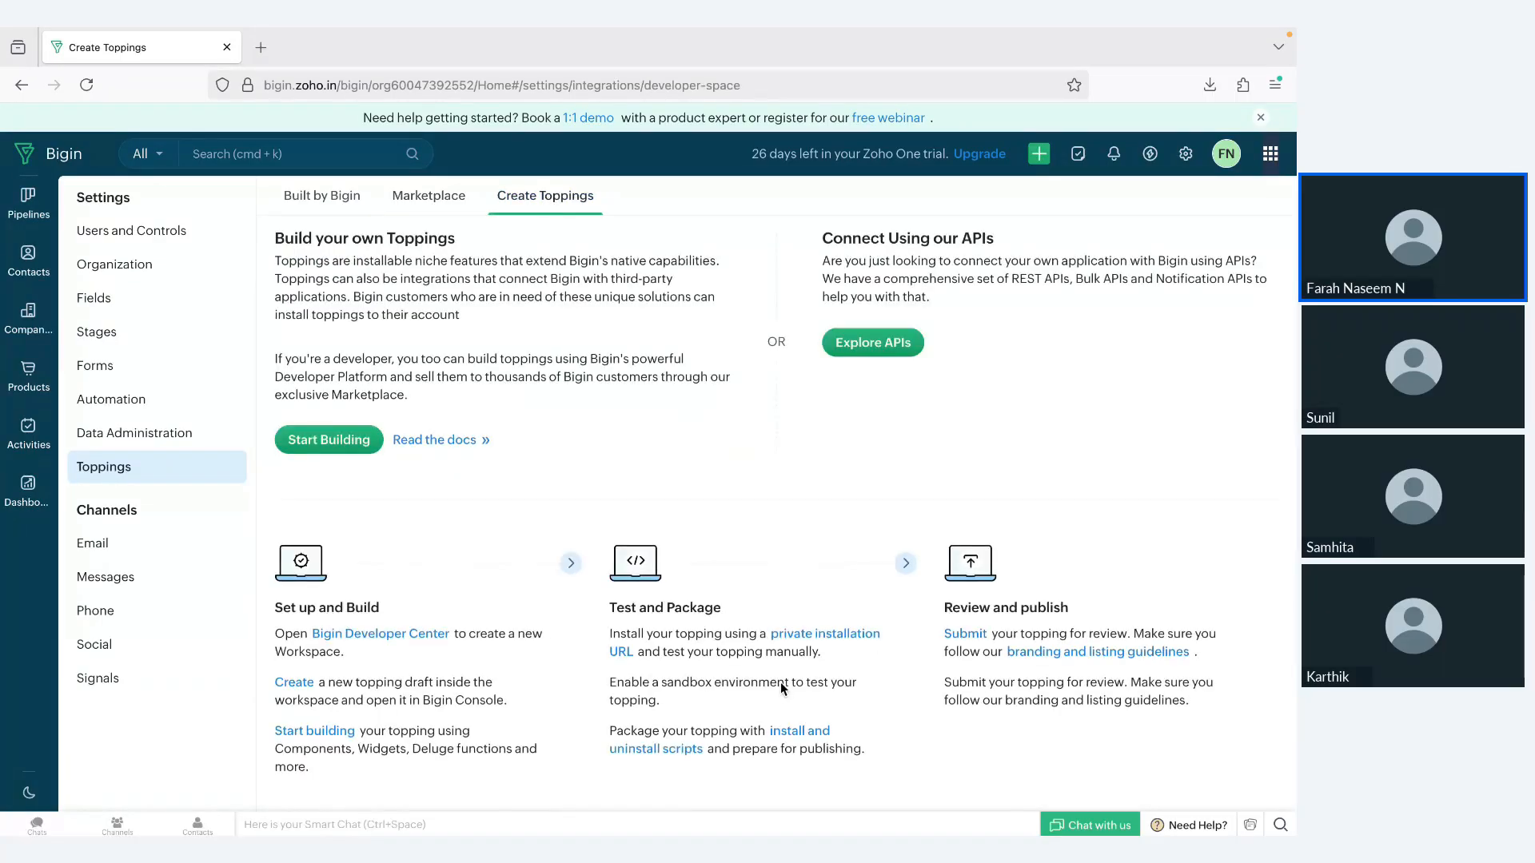
left_click(323, 196)
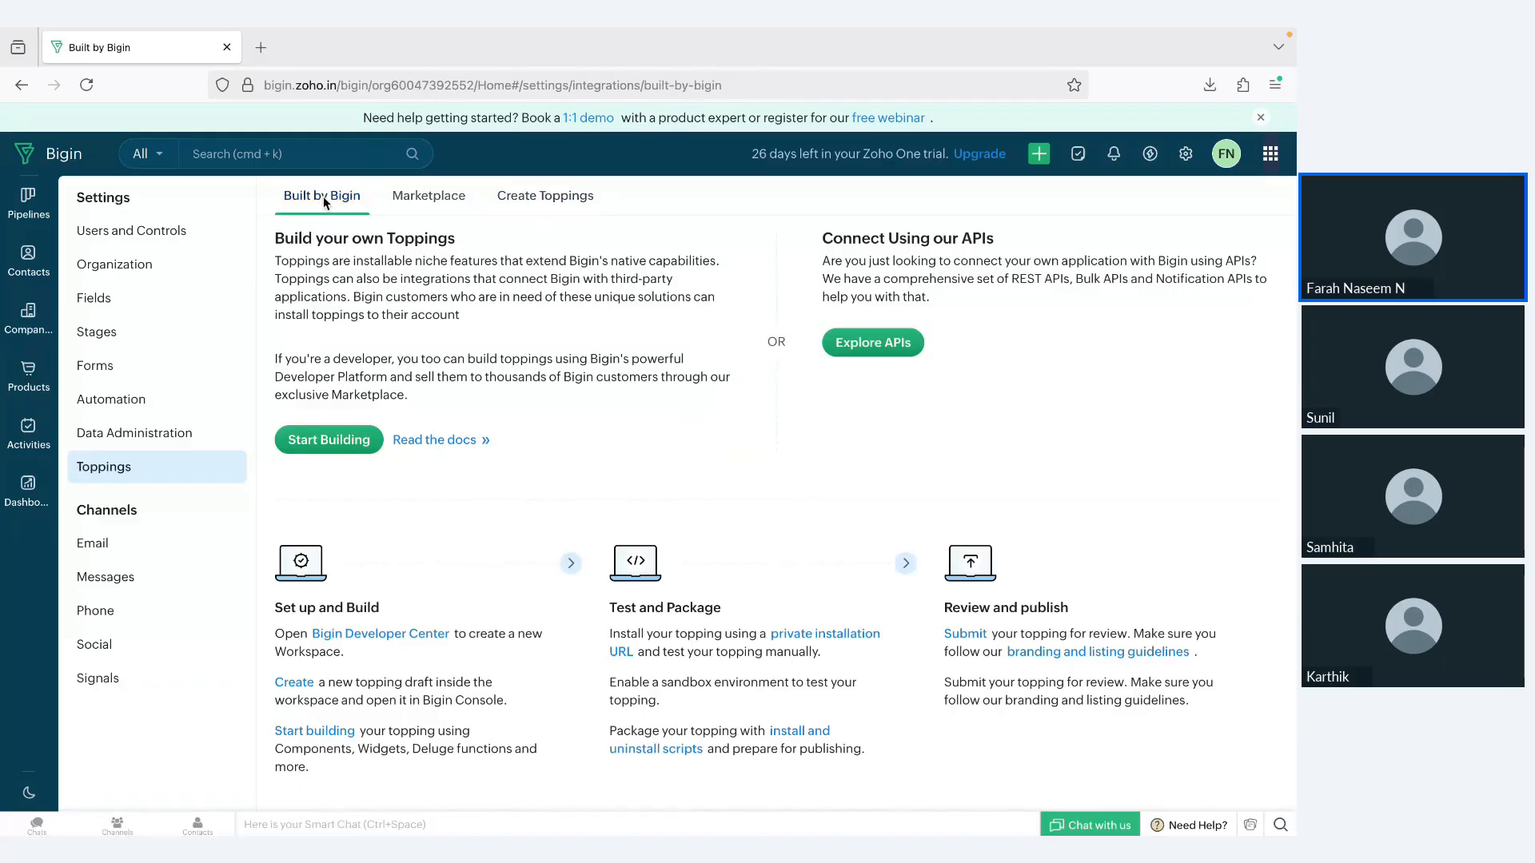
Step: Open the Zoho Forms topping and activate it so form links can be inserted in emails sent from Bigin
scroll(448, 483, "down", 15)
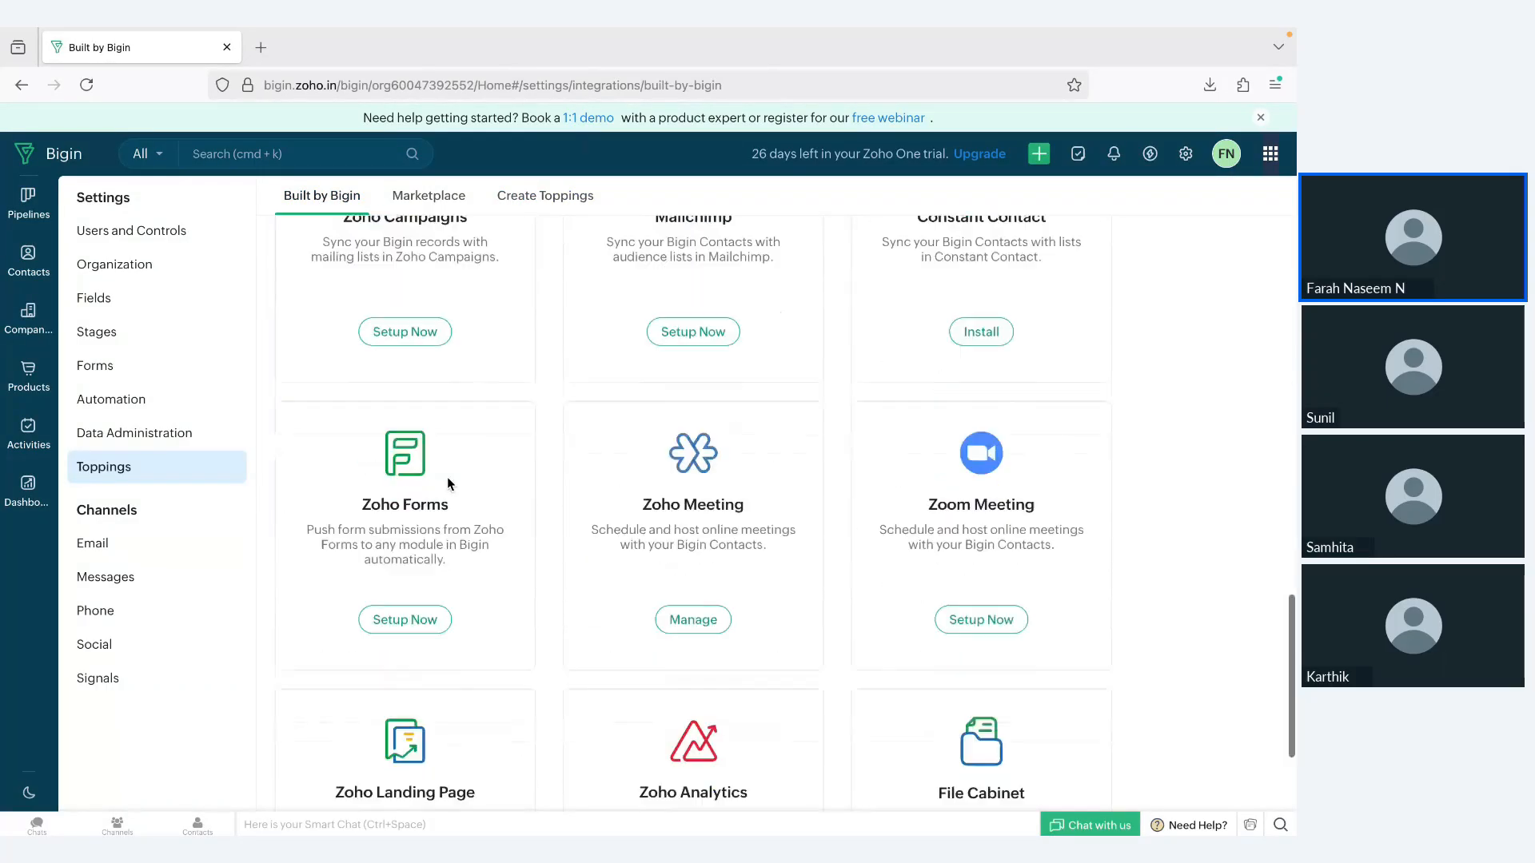
left_click(417, 438)
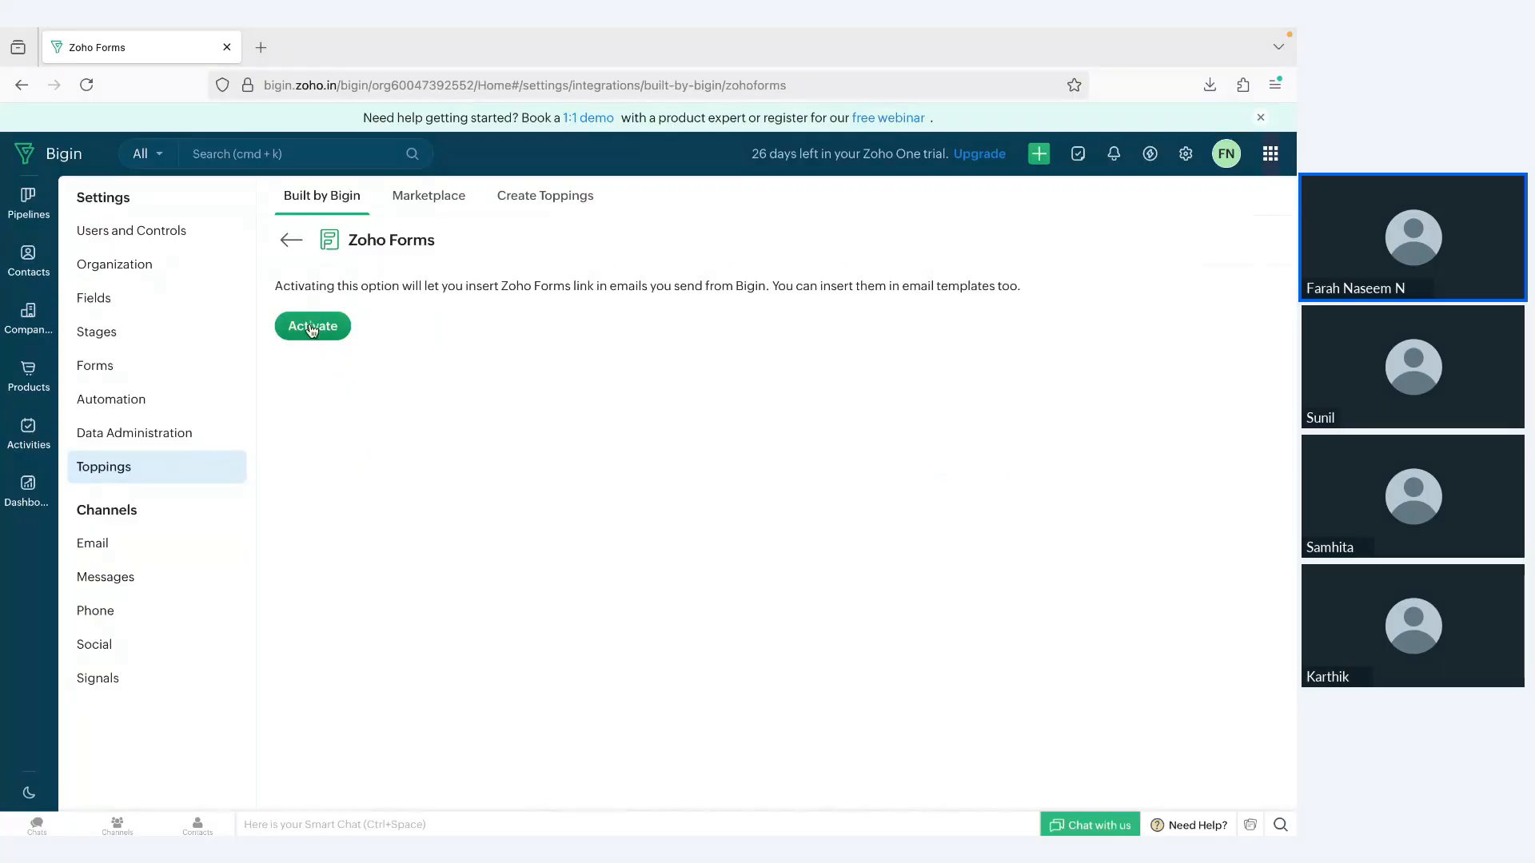
left_click(310, 326)
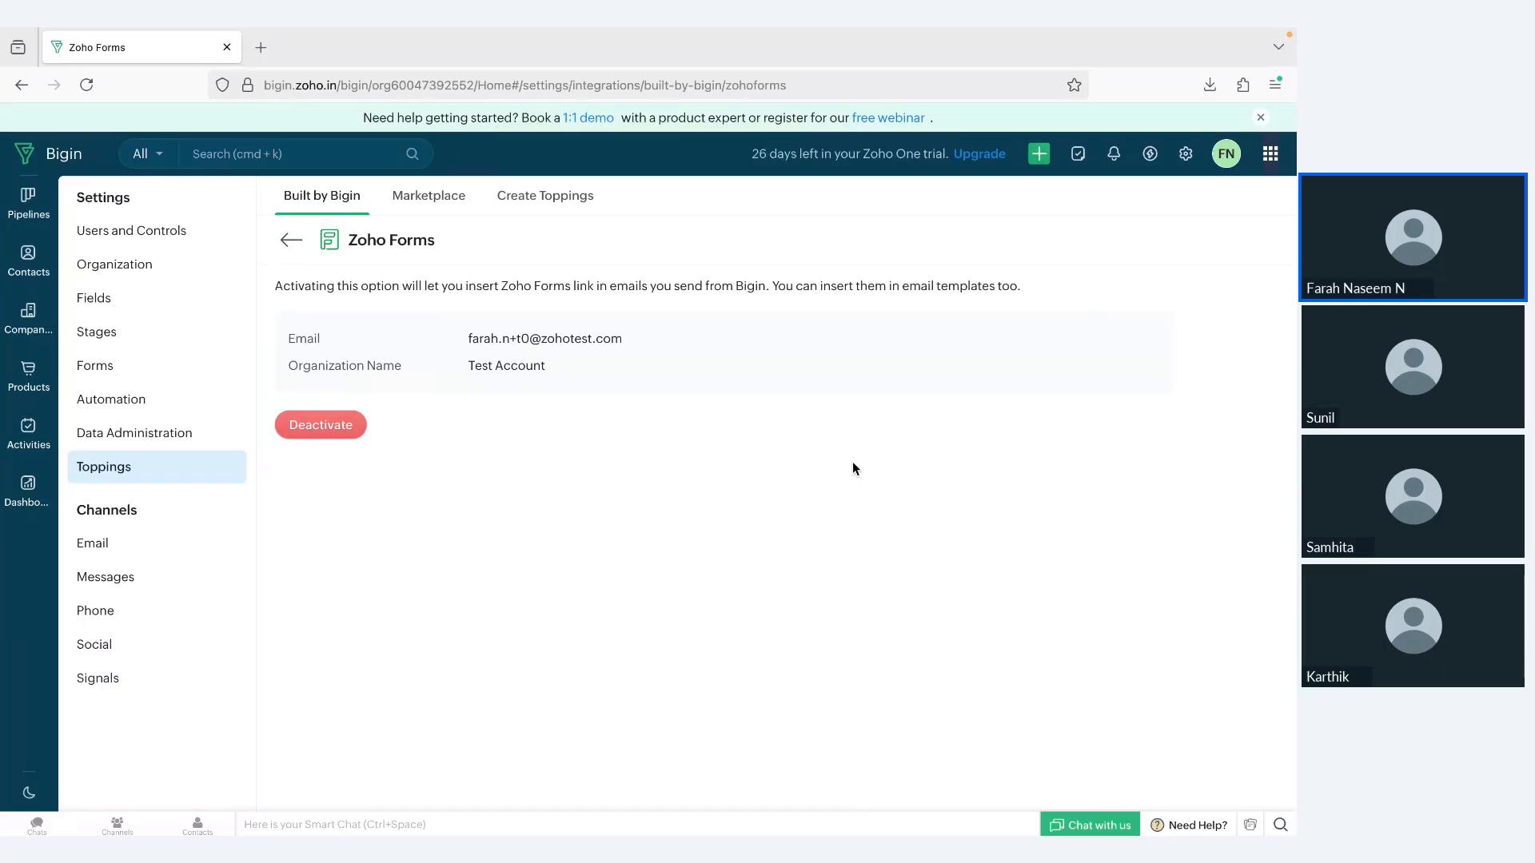
Step: Switch to the Zoho Meeting webinar window and stop sharing the screen
key("ctrl+Left")
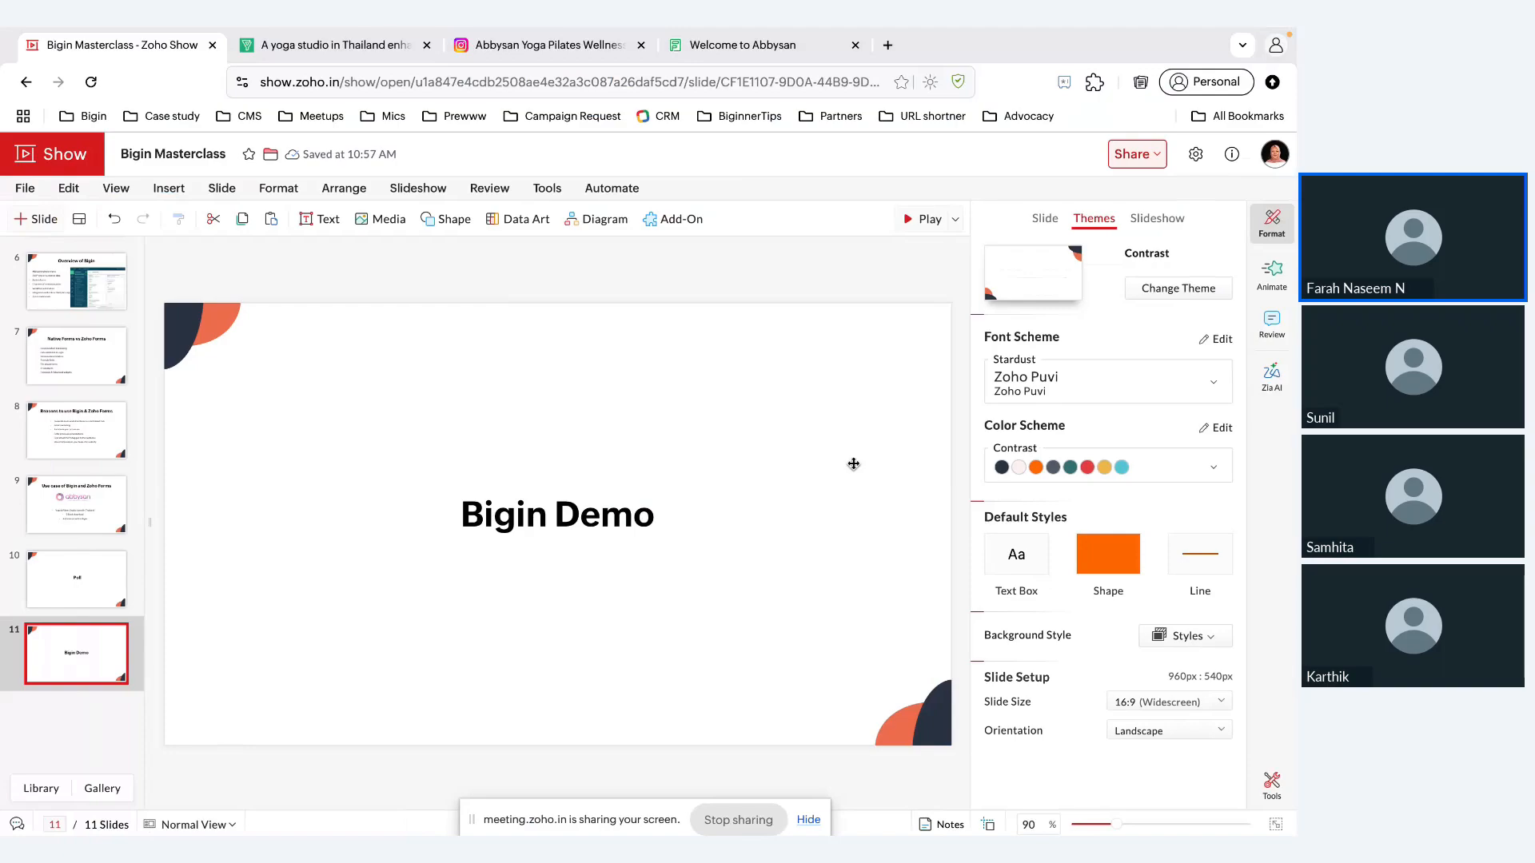
key("ctrl+Left")
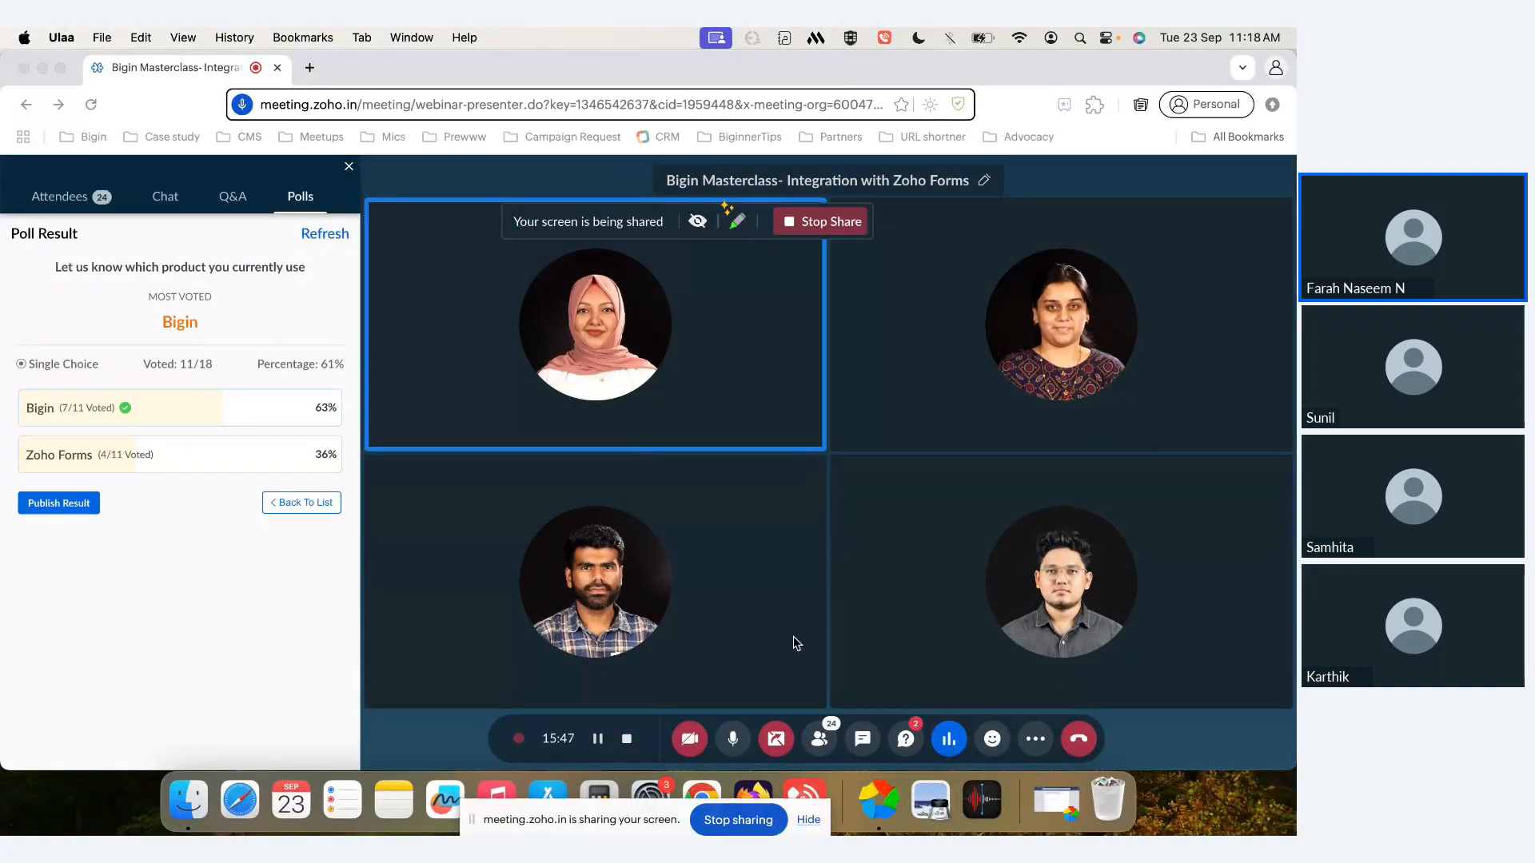
left_click(776, 740)
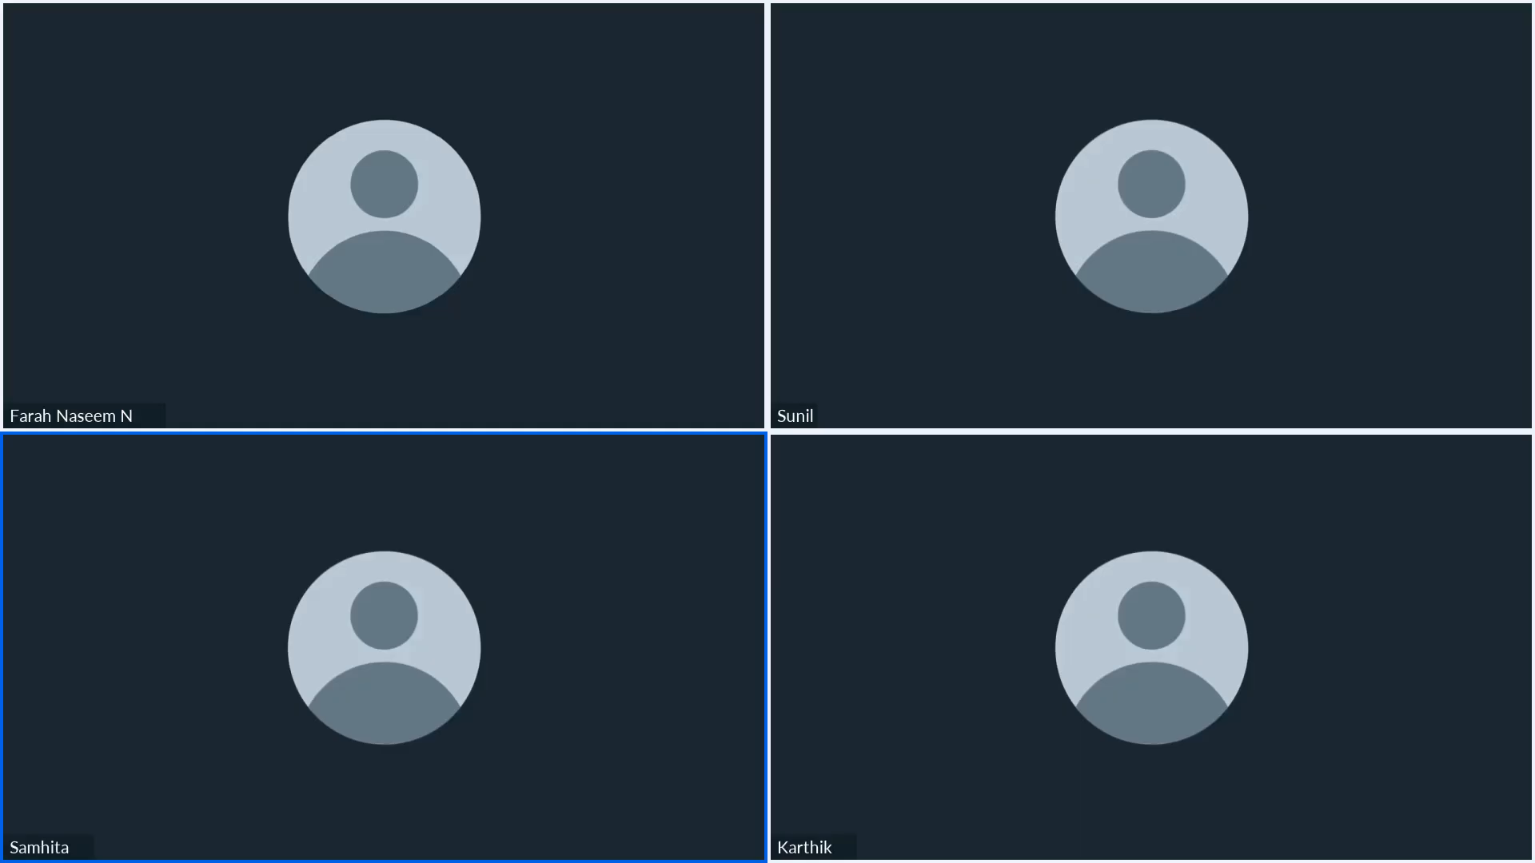
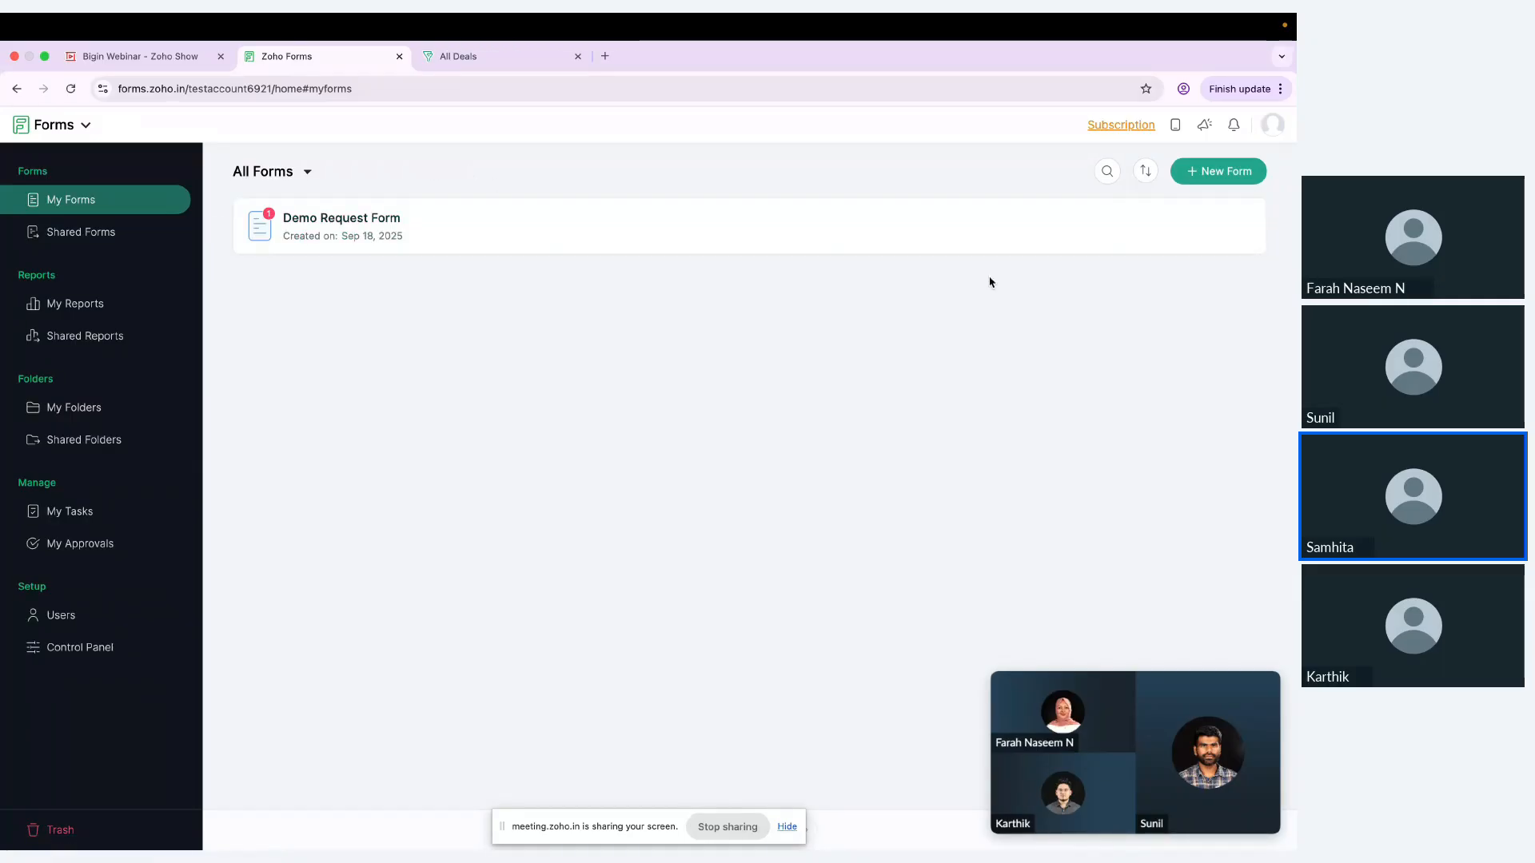
Step: Open the Demo Request Form and look through its fields in the builder
left_click(1004, 233)
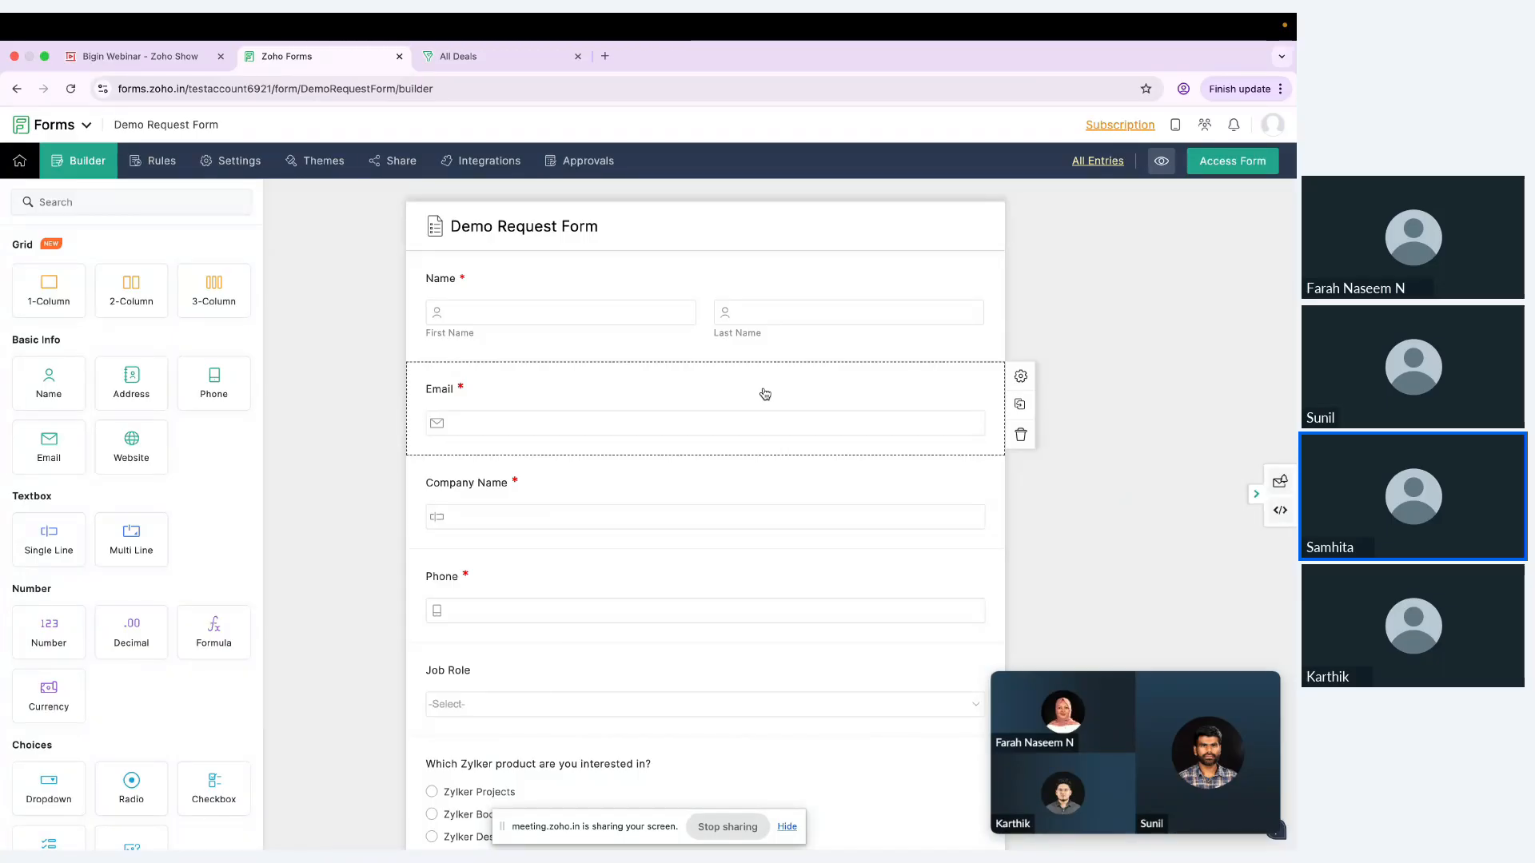
scroll(610, 400, "down", 2)
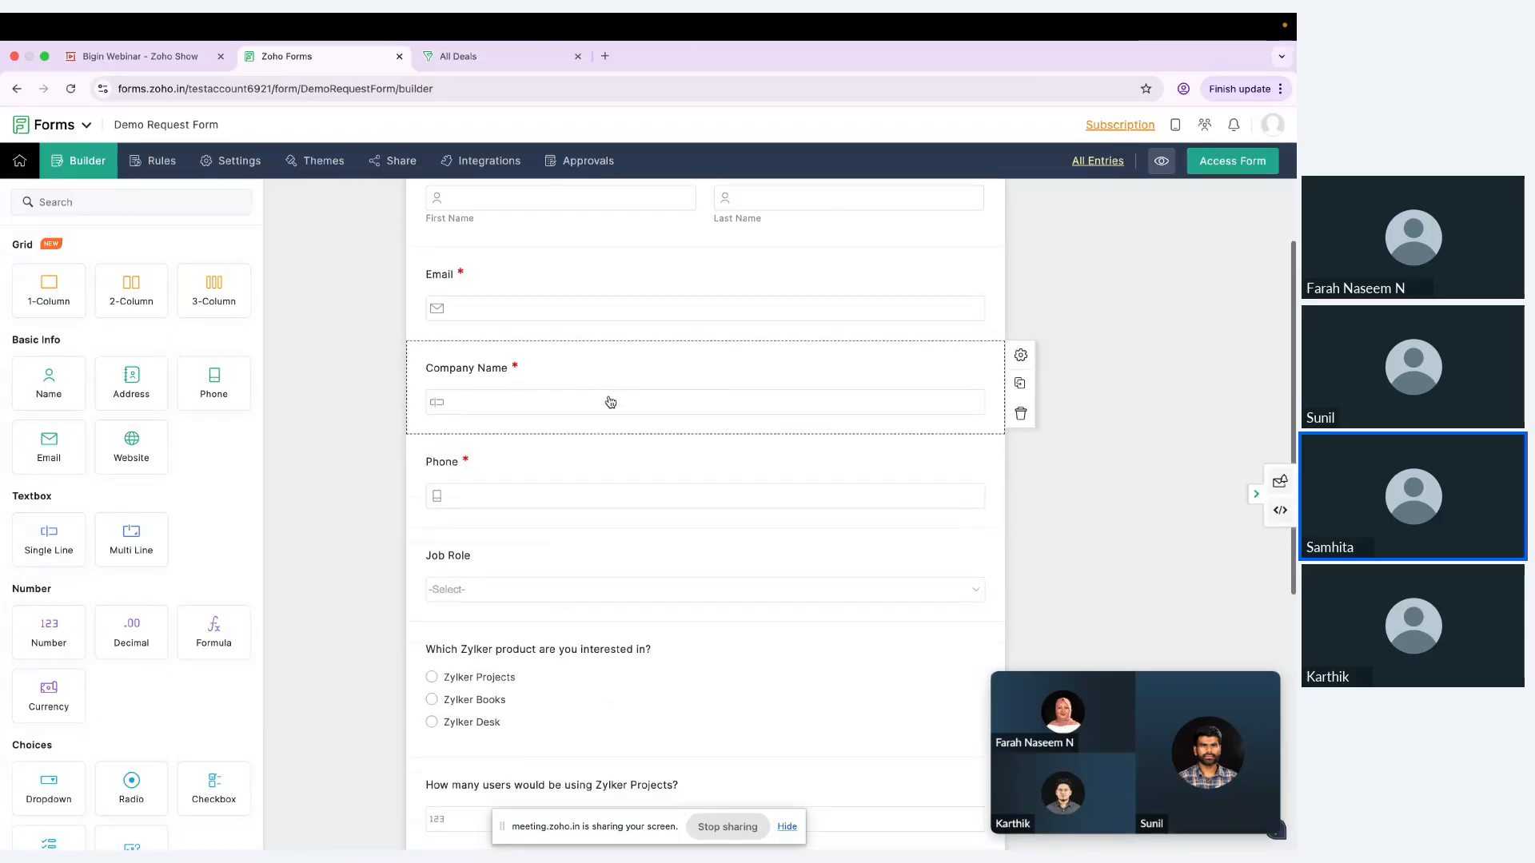
scroll(608, 408, "down", 2)
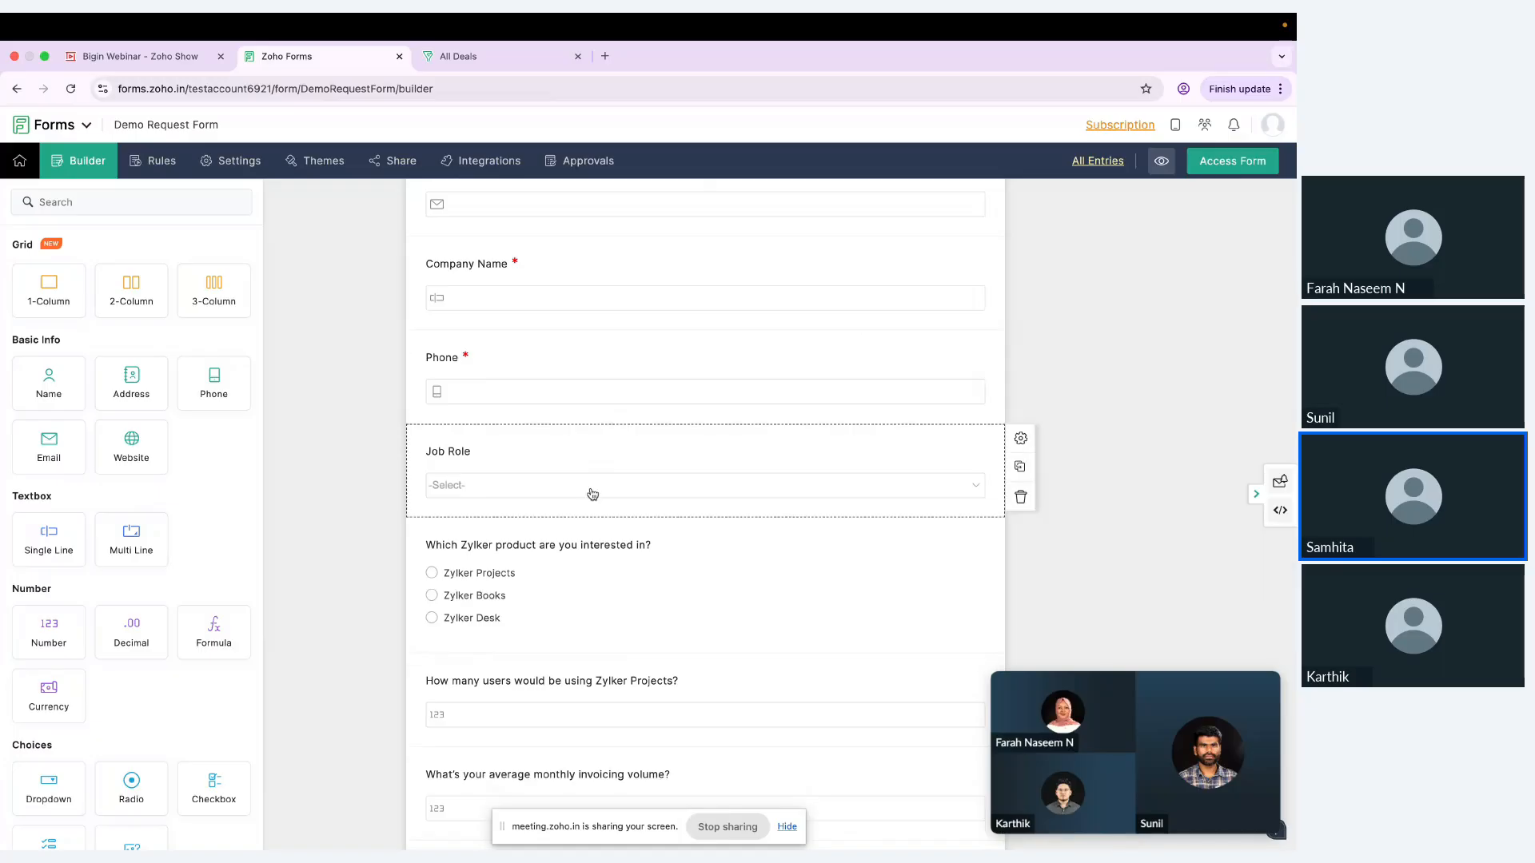
scroll(584, 591, "down", 2)
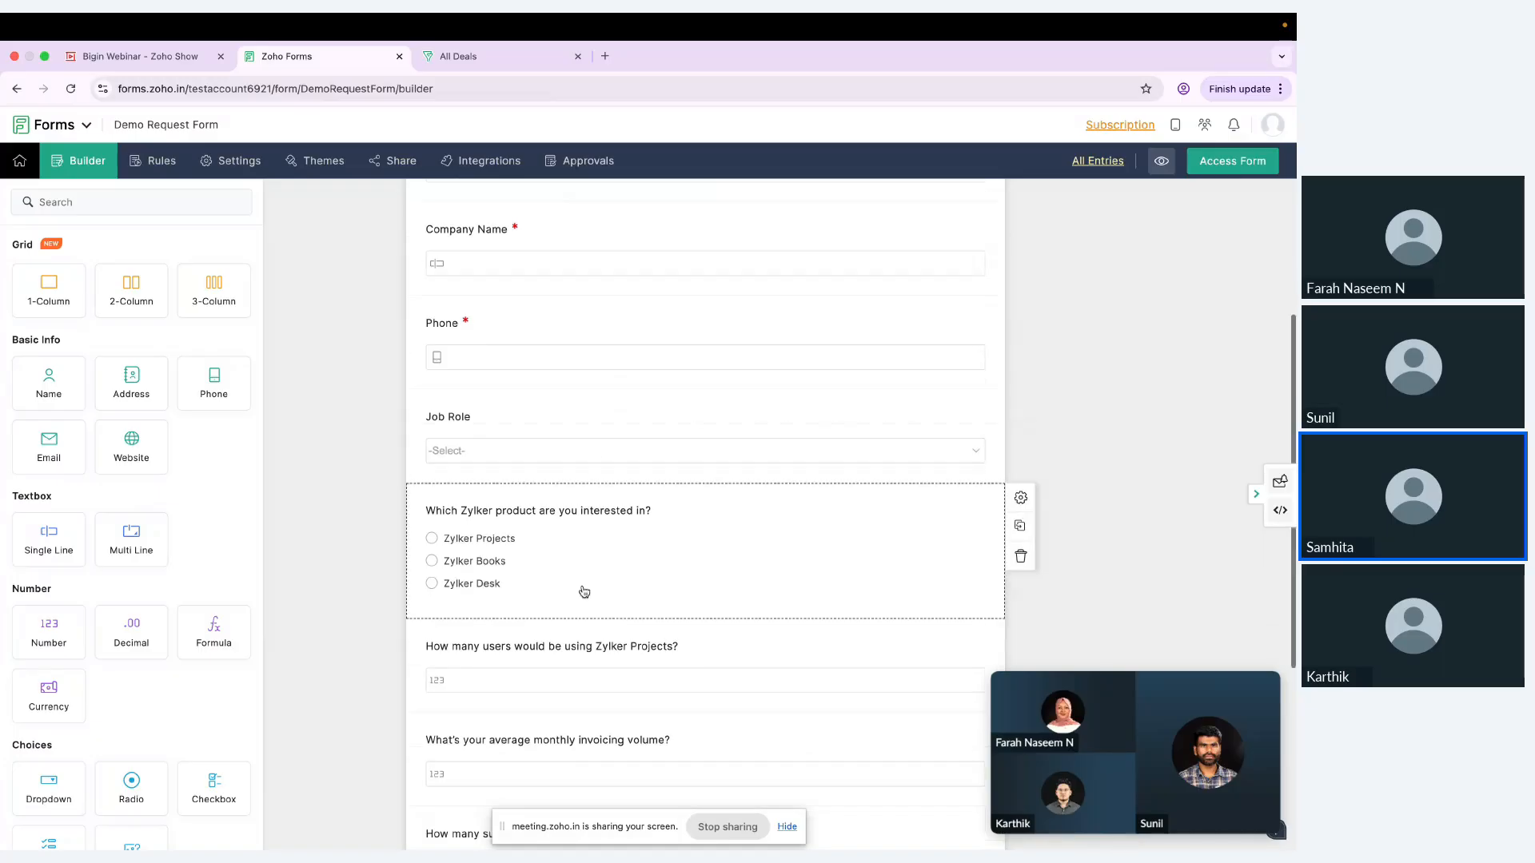
scroll(585, 591, "down", 1)
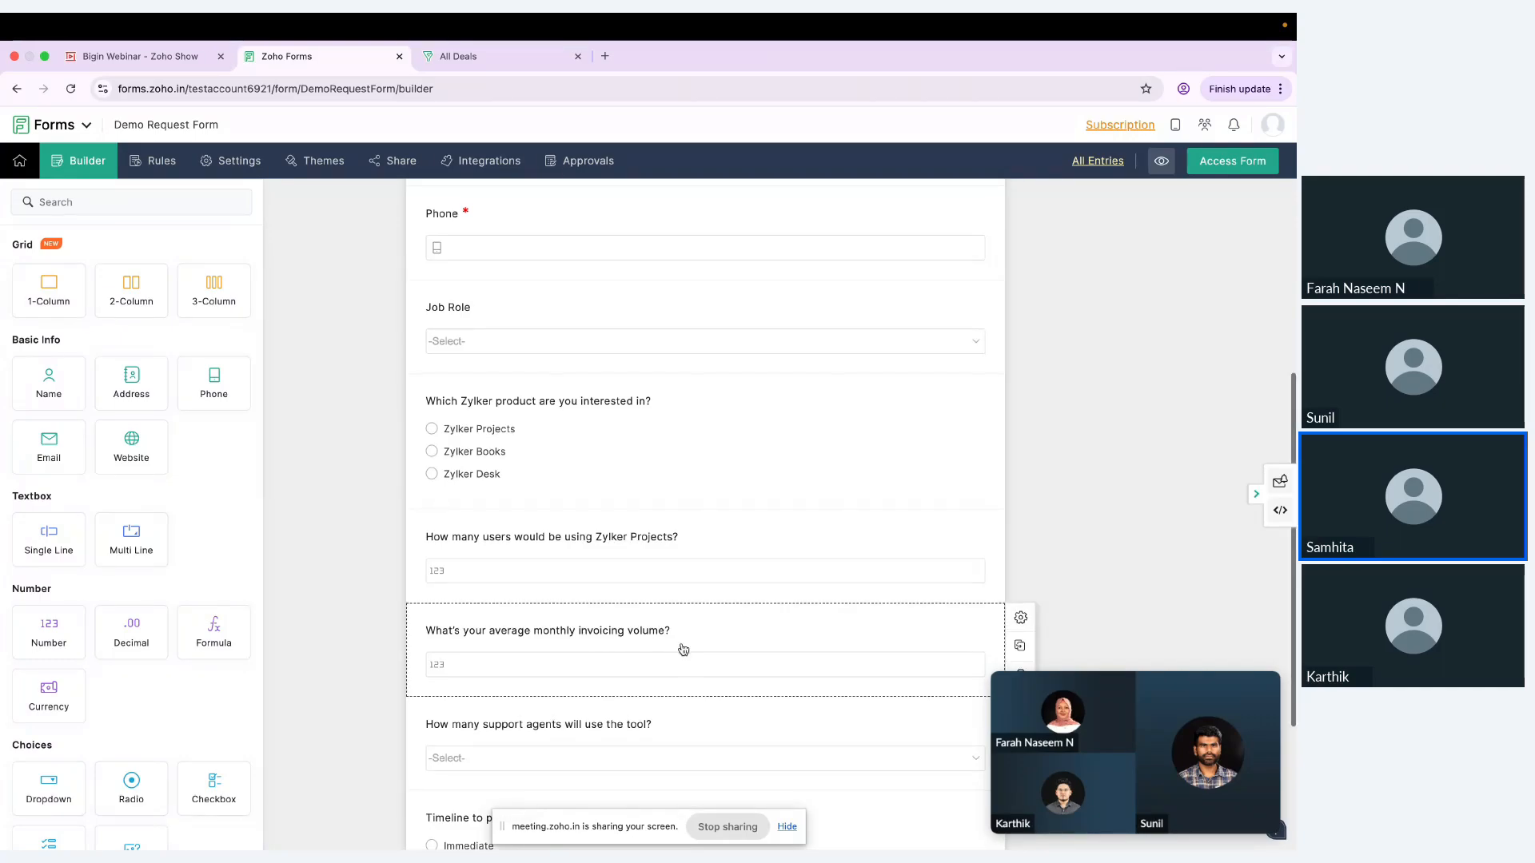
scroll(662, 679, "down", 2)
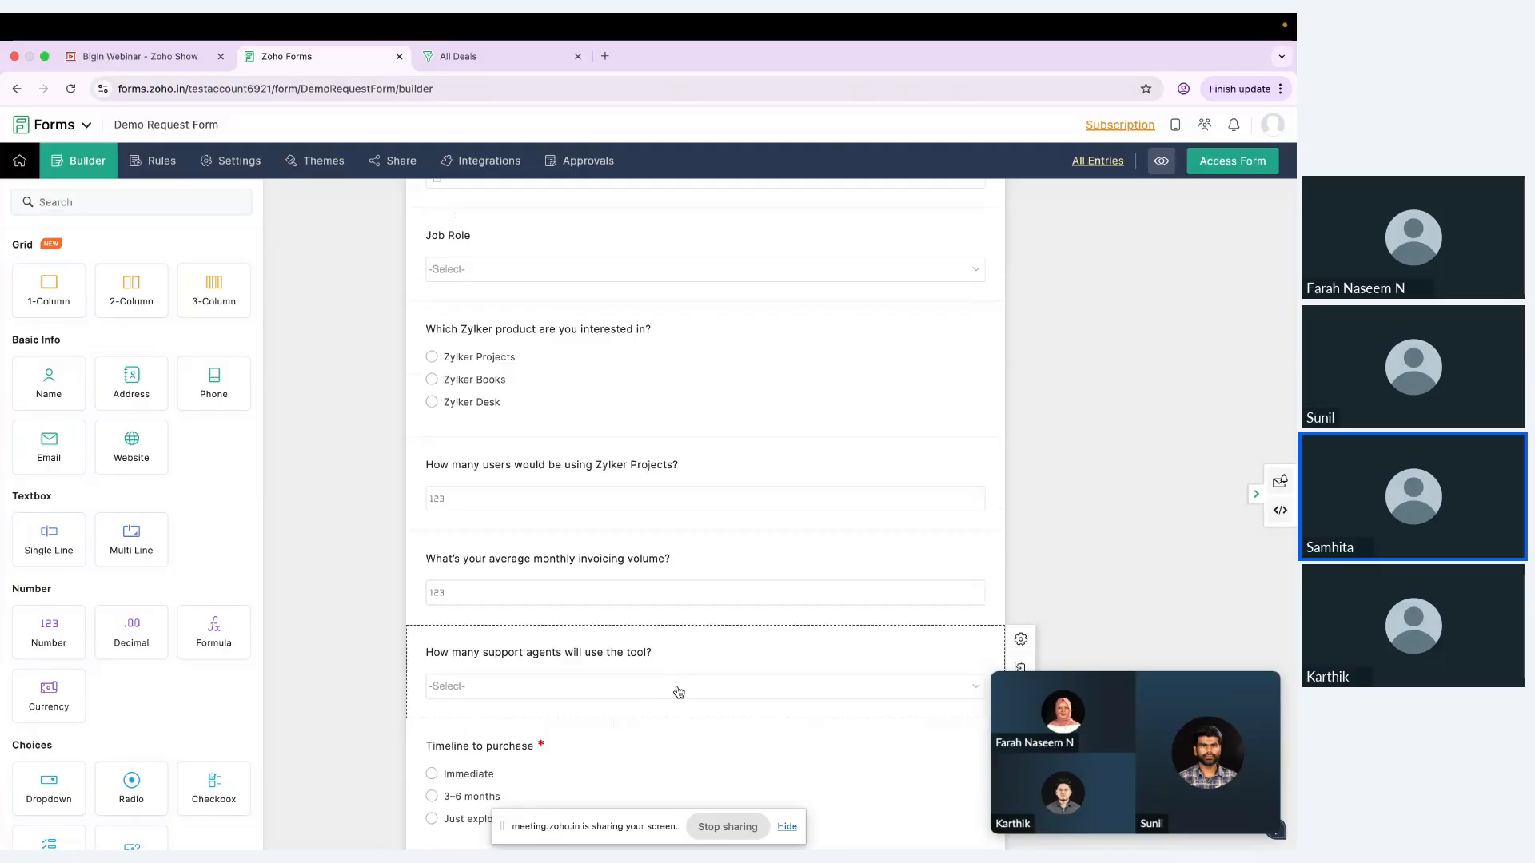
scroll(679, 691, "down", 4)
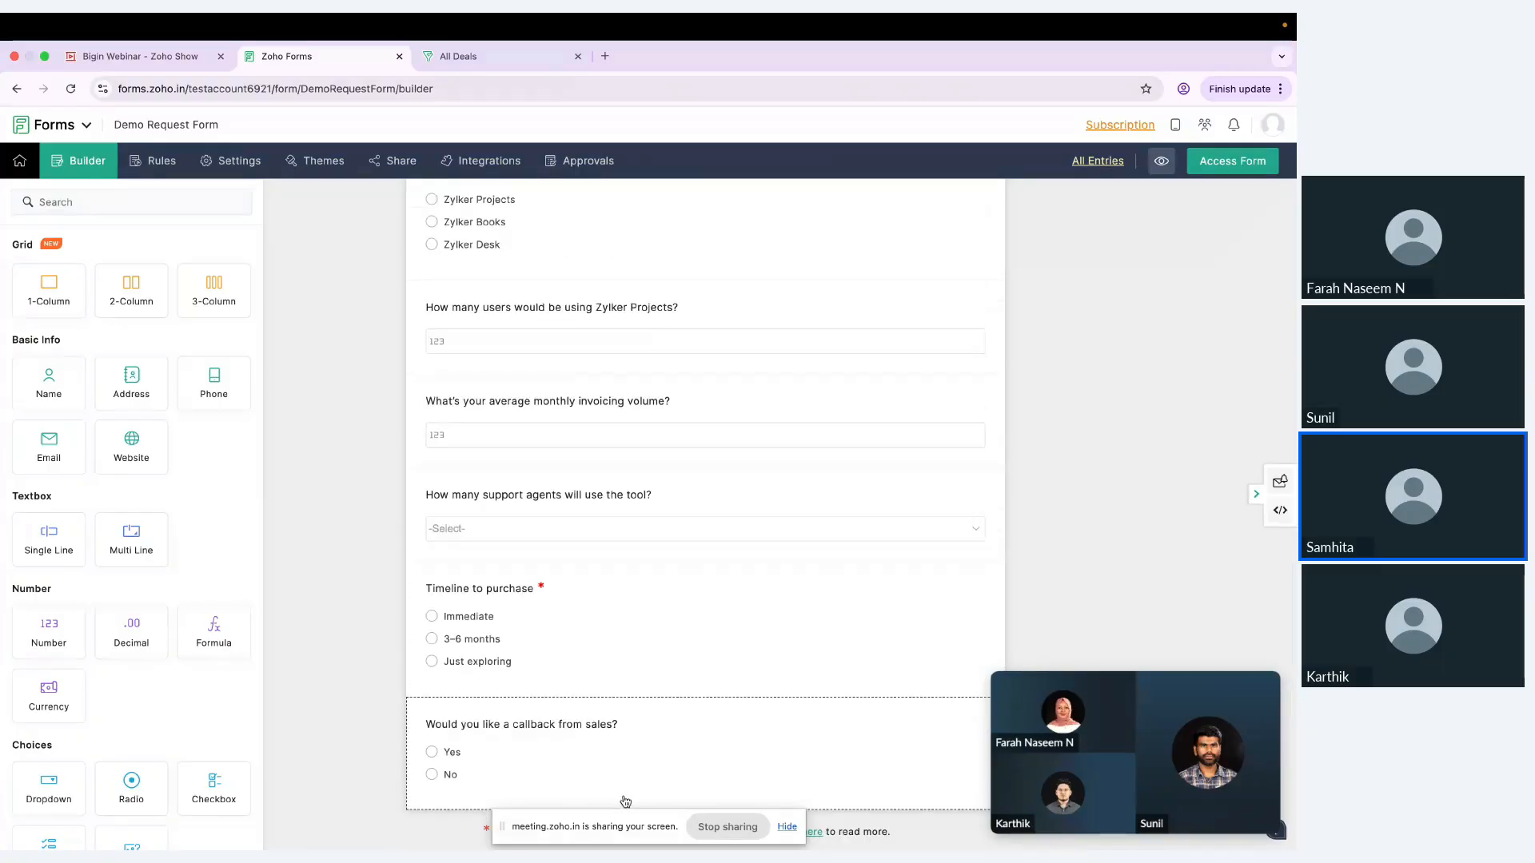
scroll(668, 755, "up", 3)
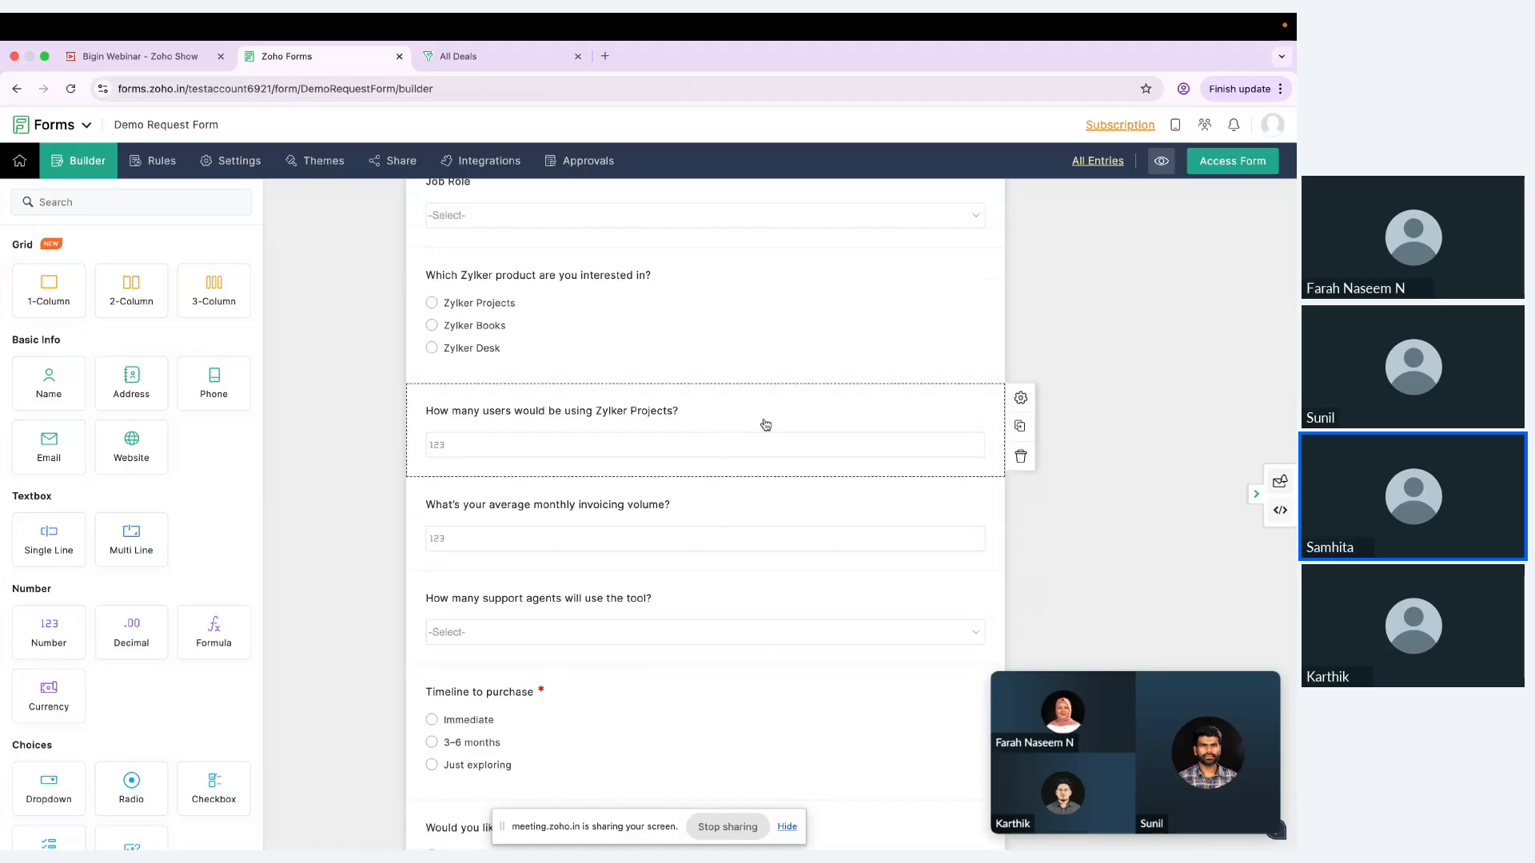
scroll(742, 507, "up", 1)
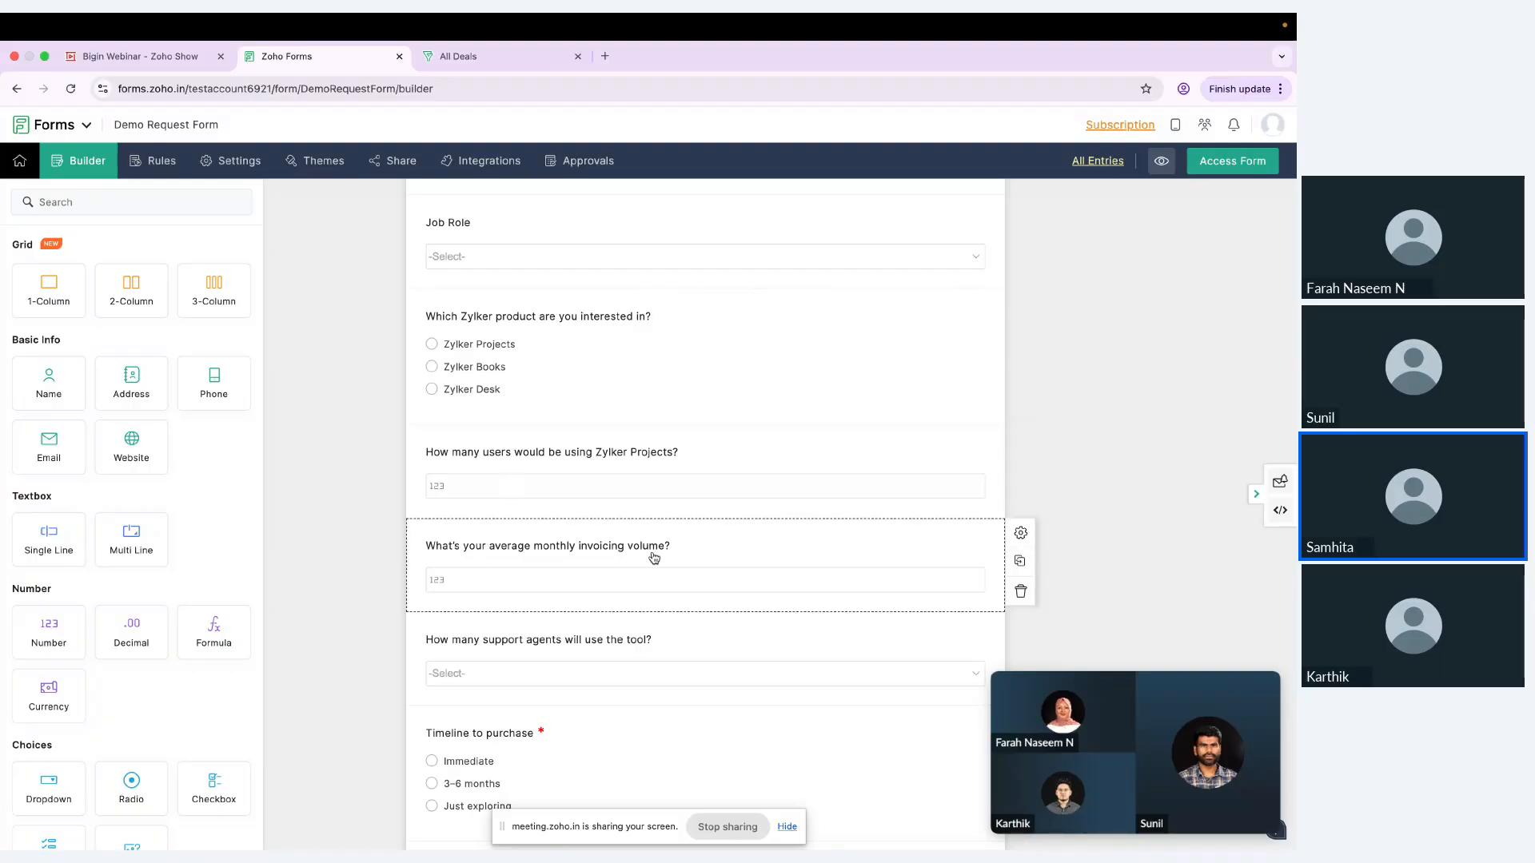
Step: Open the form's field rules and delete the rule that applies to Zylker Projects
left_click(161, 165)
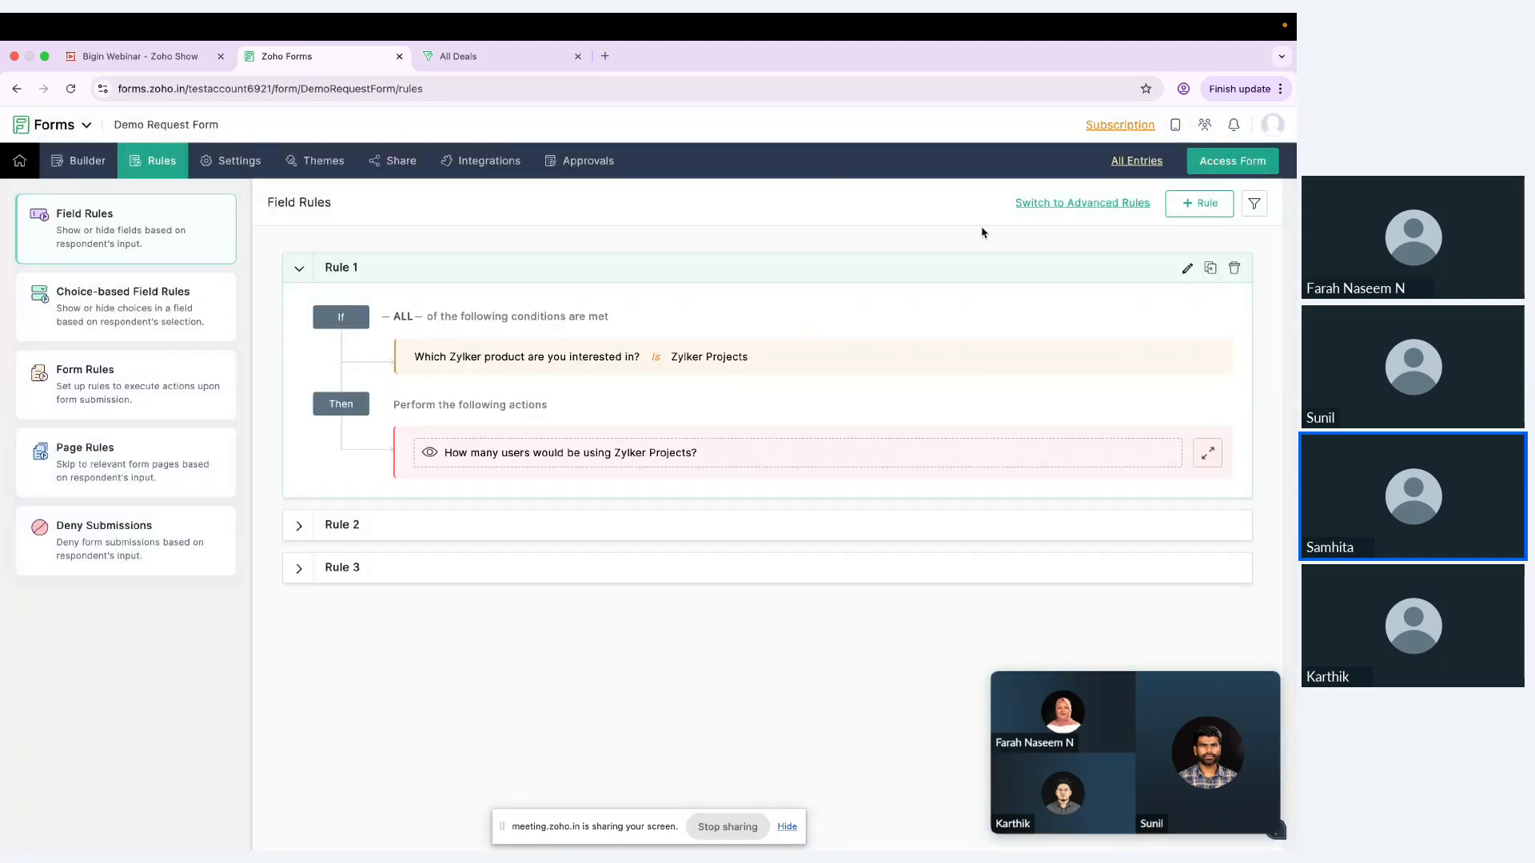
left_click(1235, 268)
left_click(795, 456)
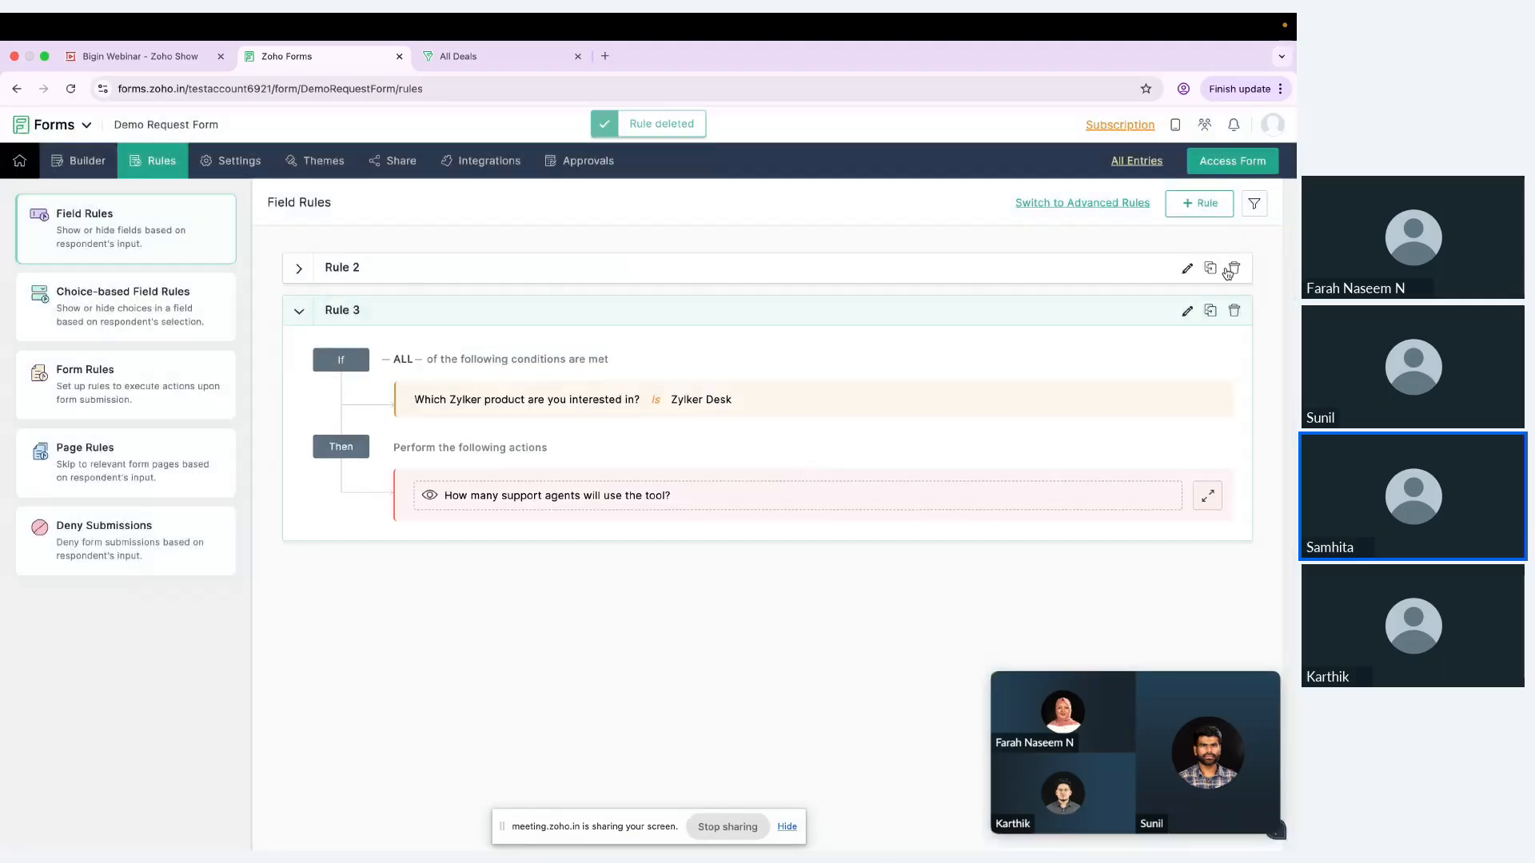
Step: Create a field rule with the condition that "Which Zylker product are you interested in?" is Zylker Projects
left_click(1199, 203)
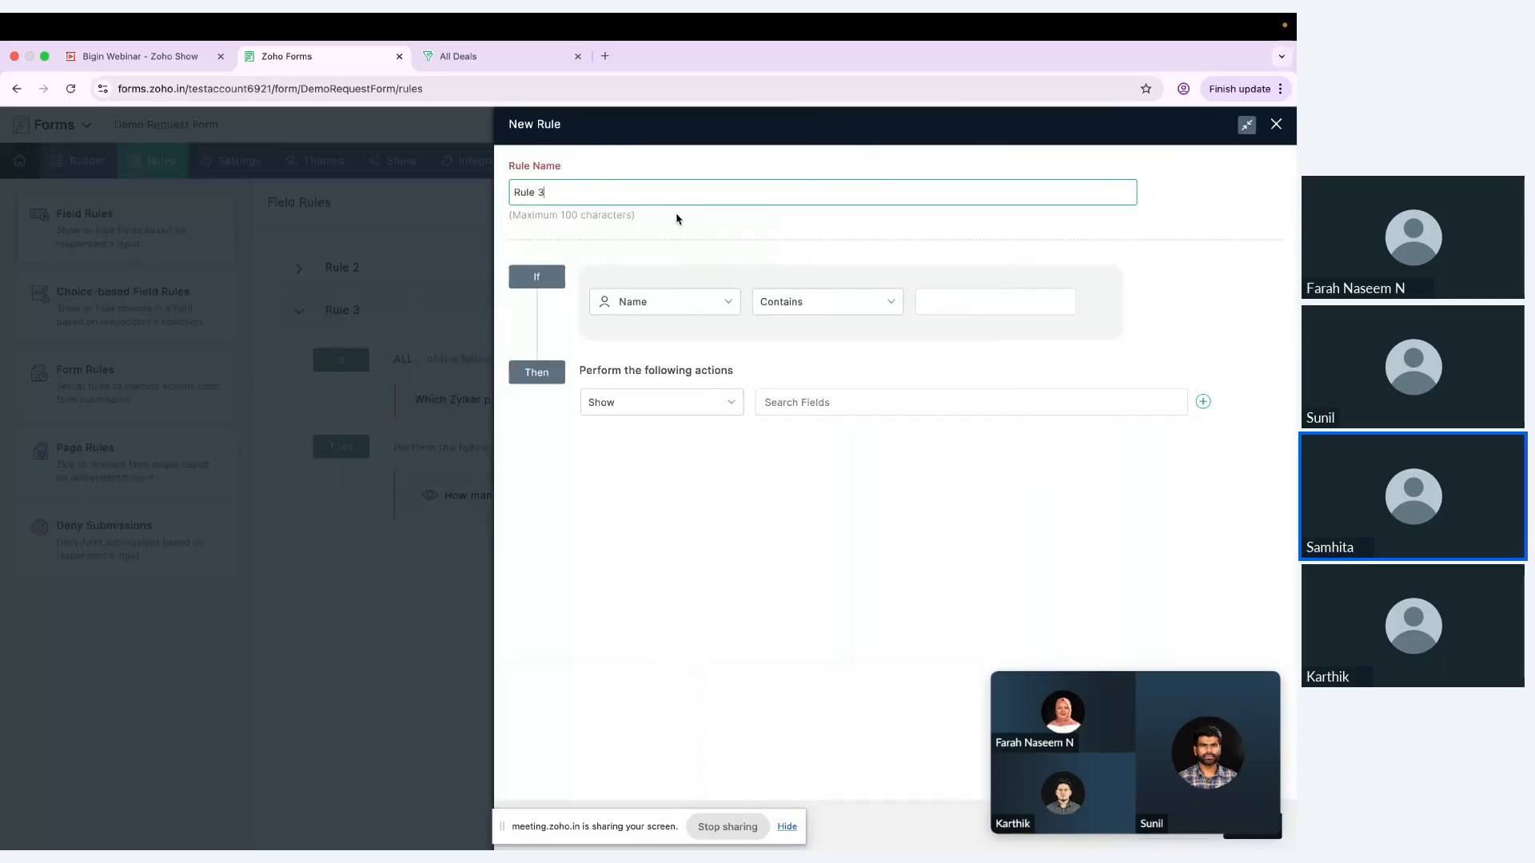
left_click(678, 304)
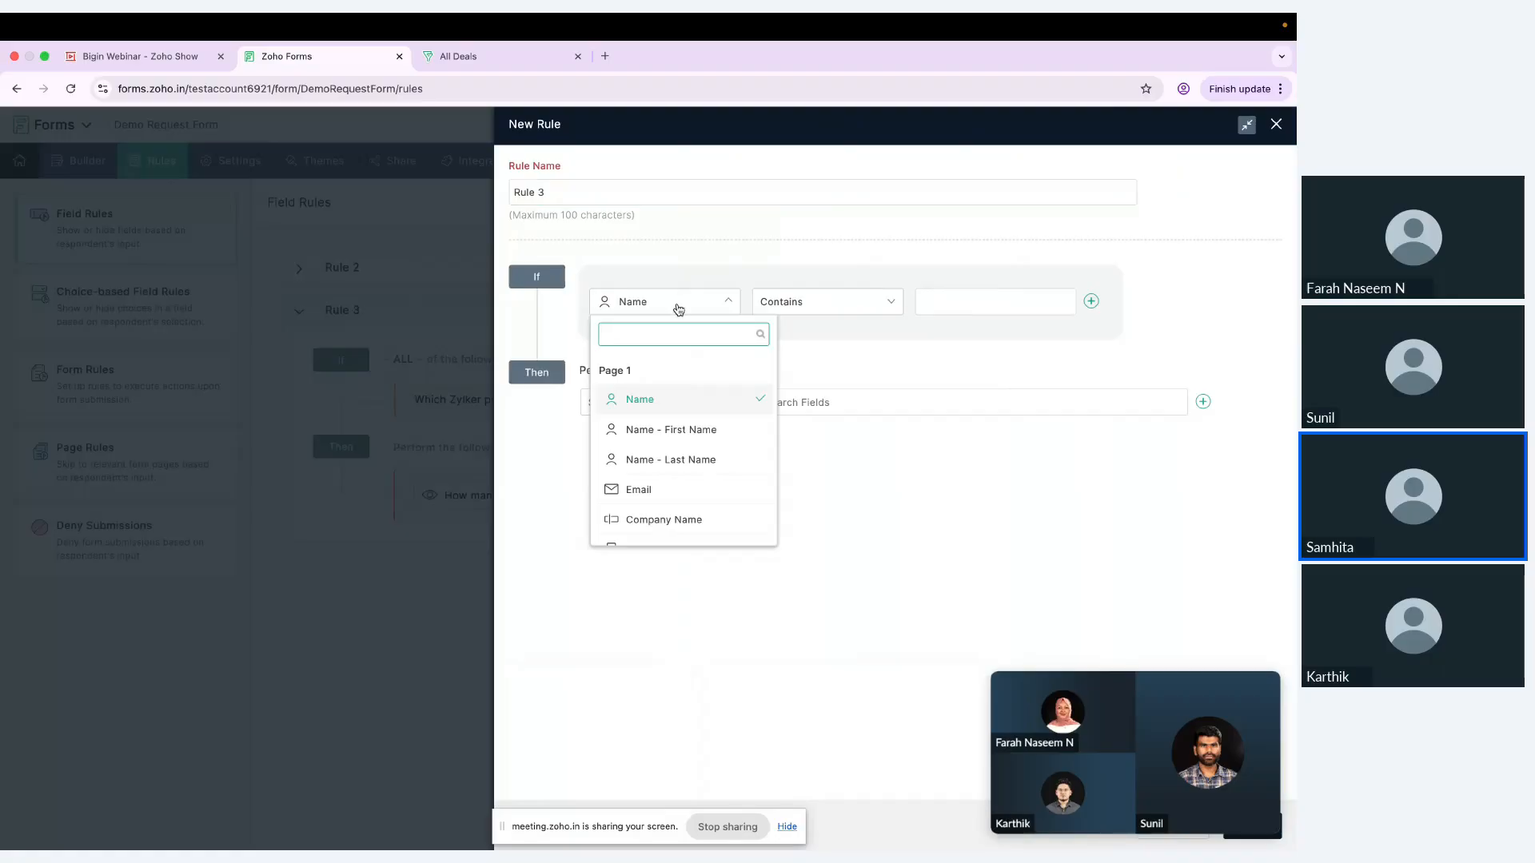
scroll(663, 468, "down", 4)
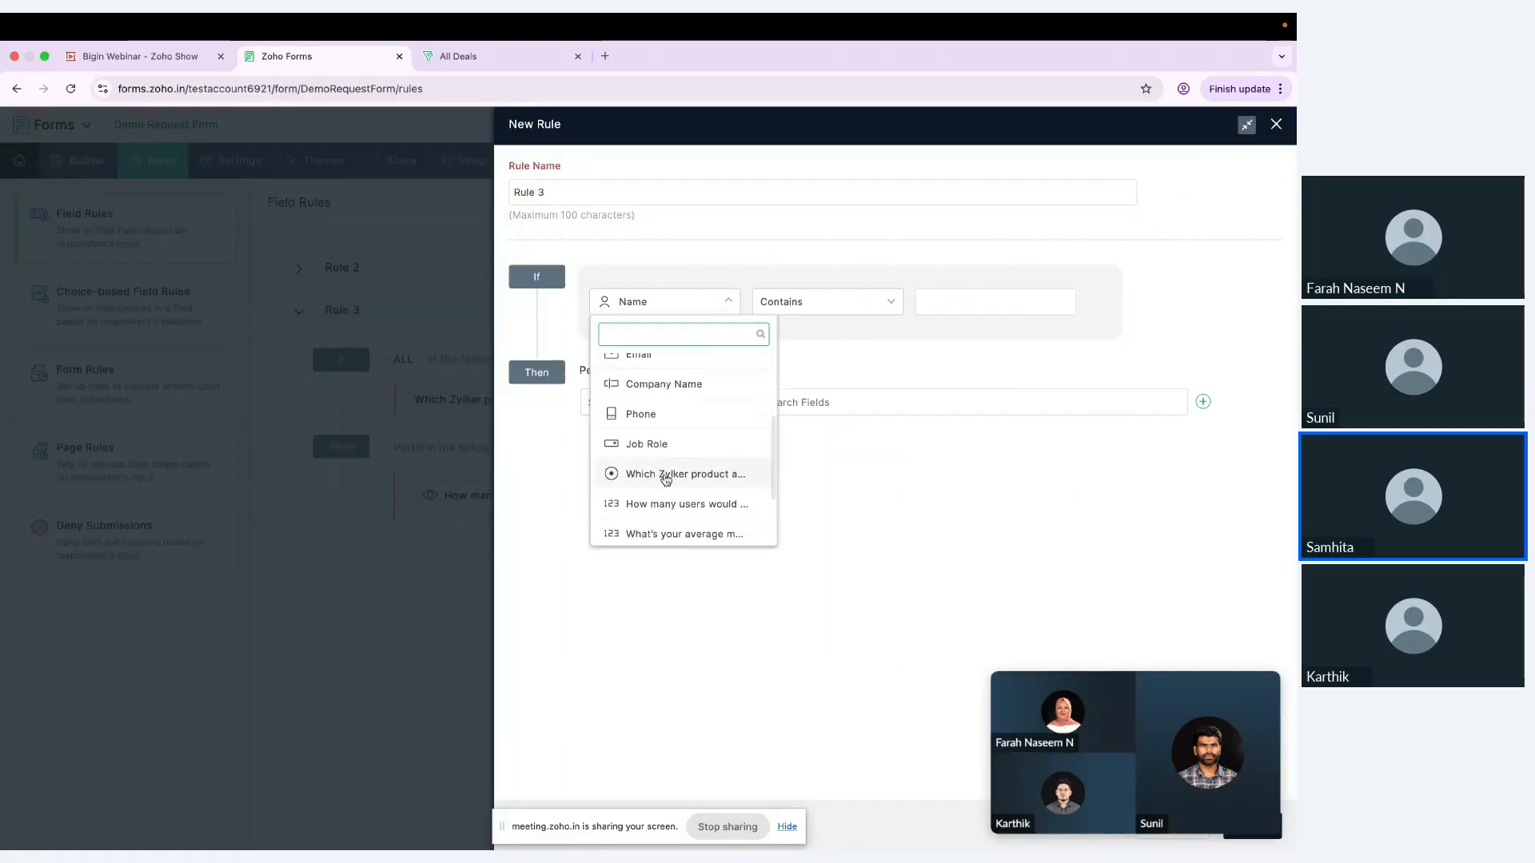
left_click(665, 476)
left_click(951, 301)
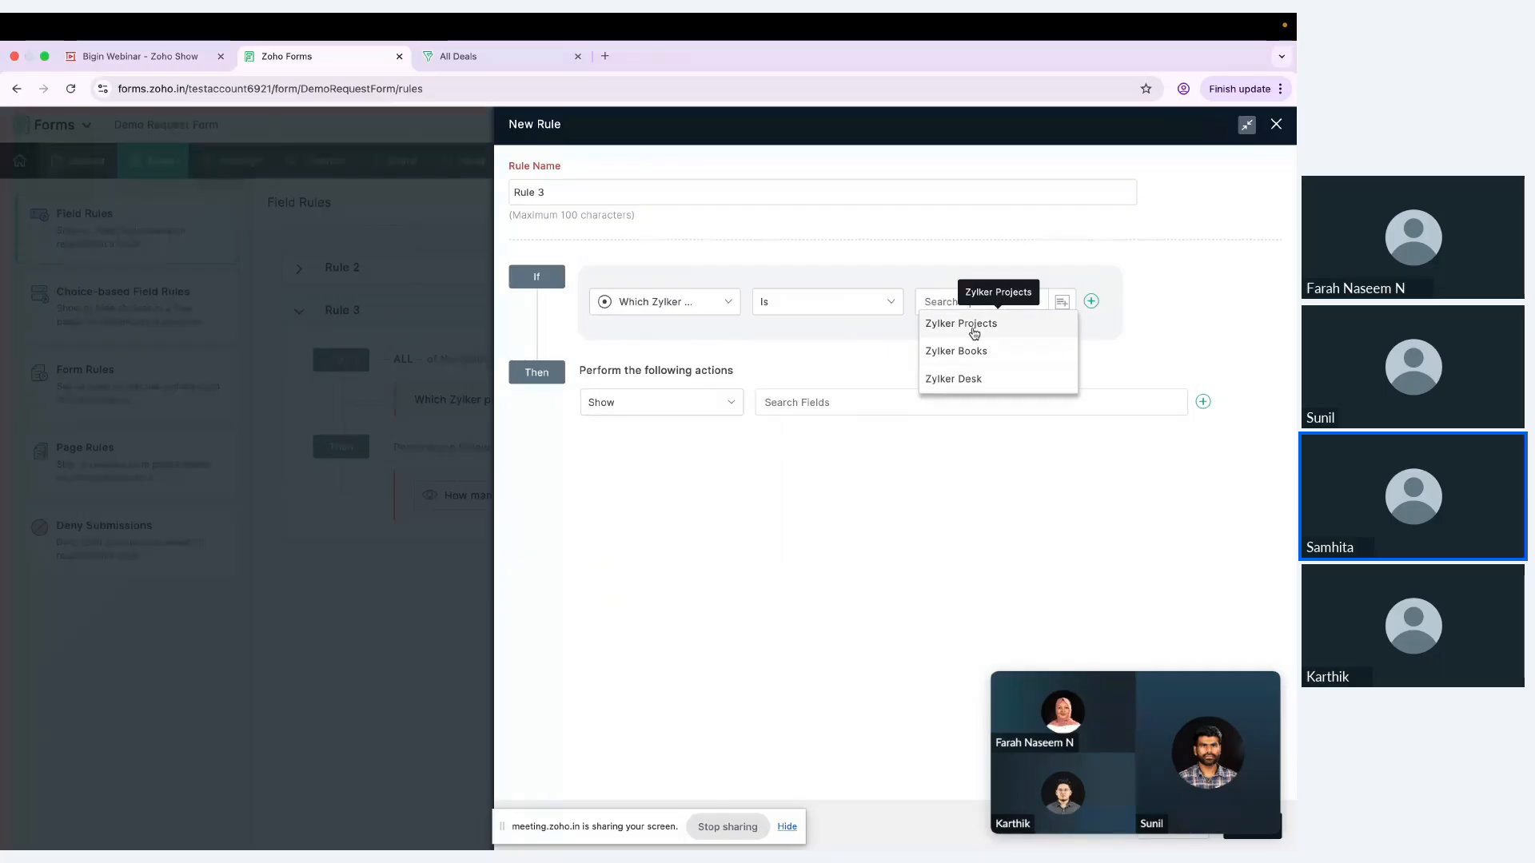
left_click(976, 331)
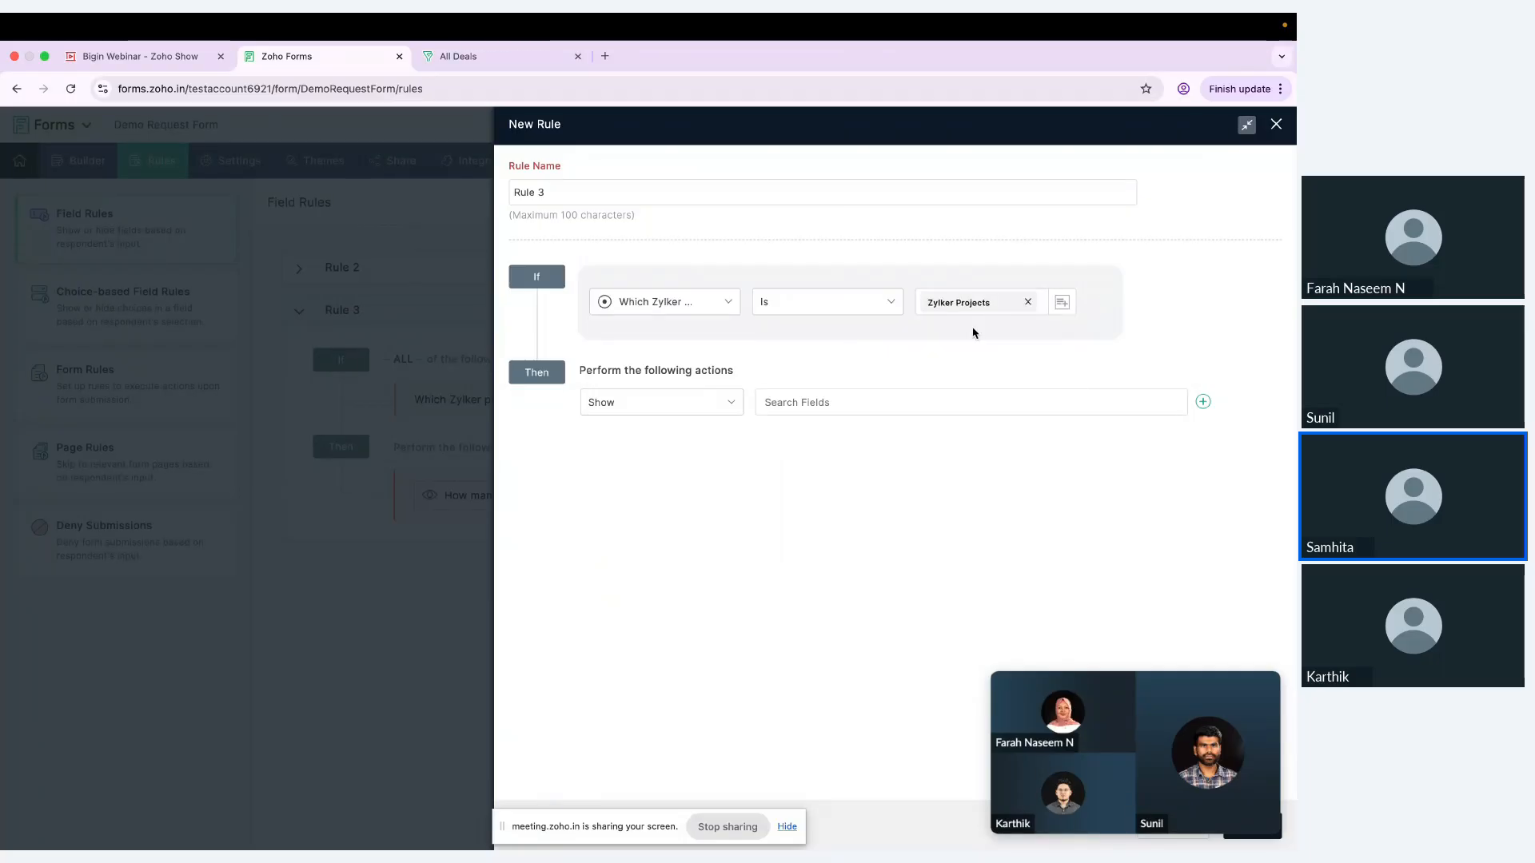
Step: Make the rule show the field "How many users would be using Zylker Projects?" and add the rule
left_click(792, 399)
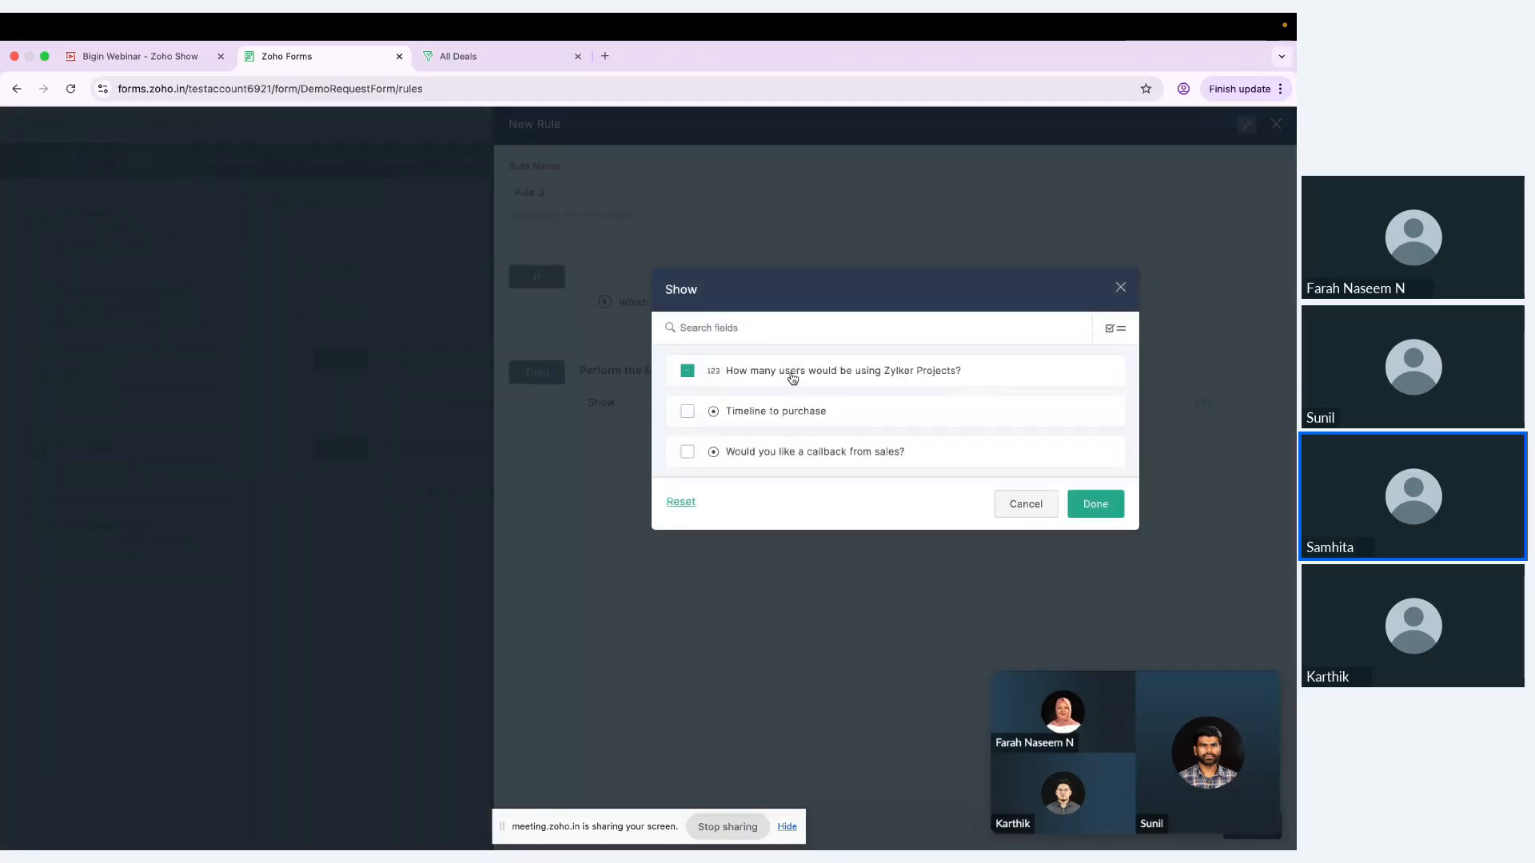
left_click(1095, 504)
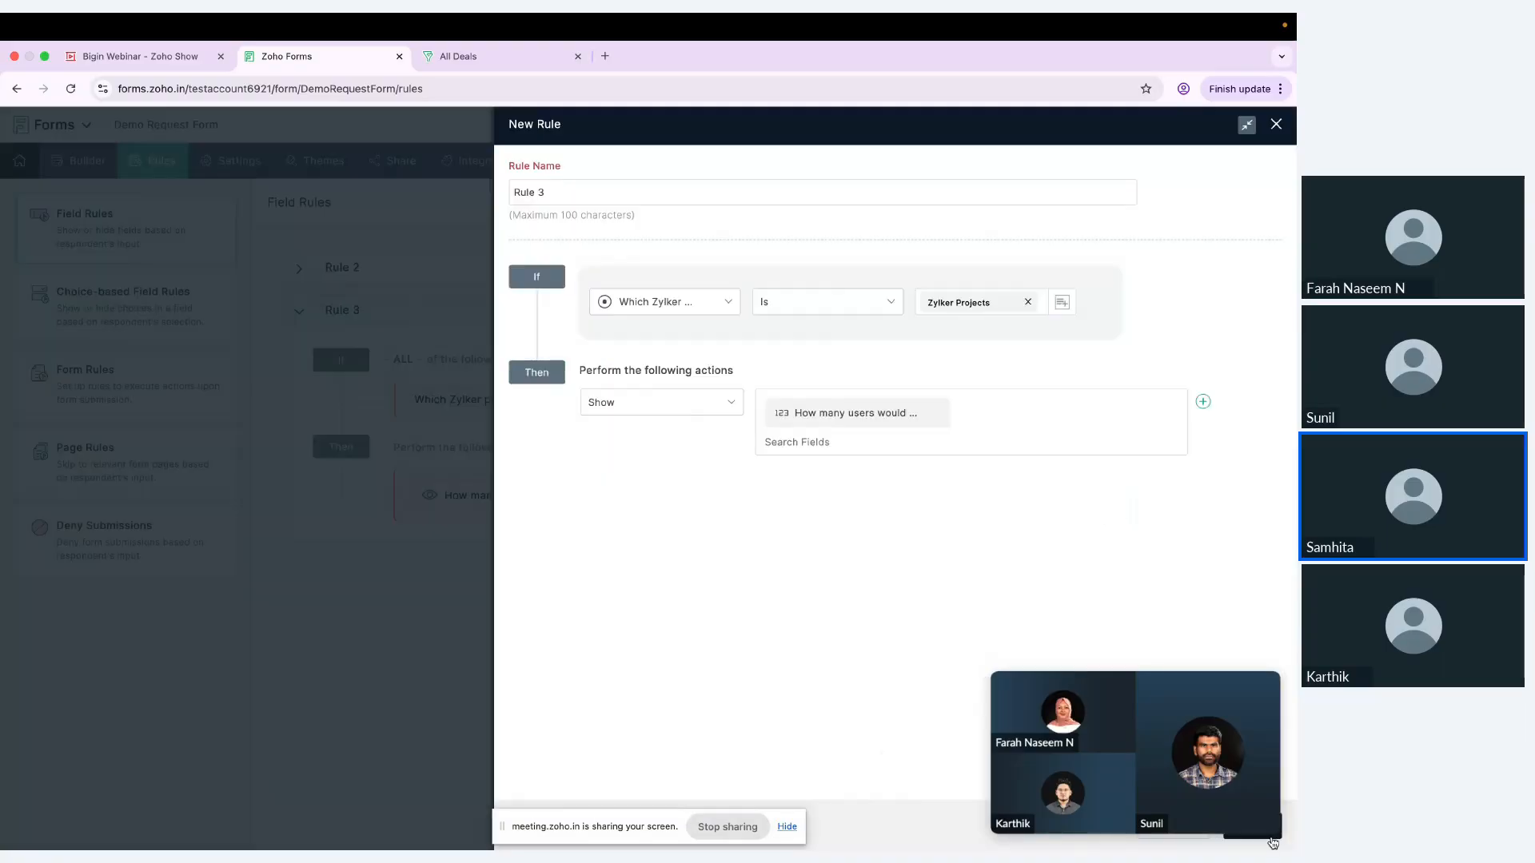
left_click_drag(1116, 765, 665, 718)
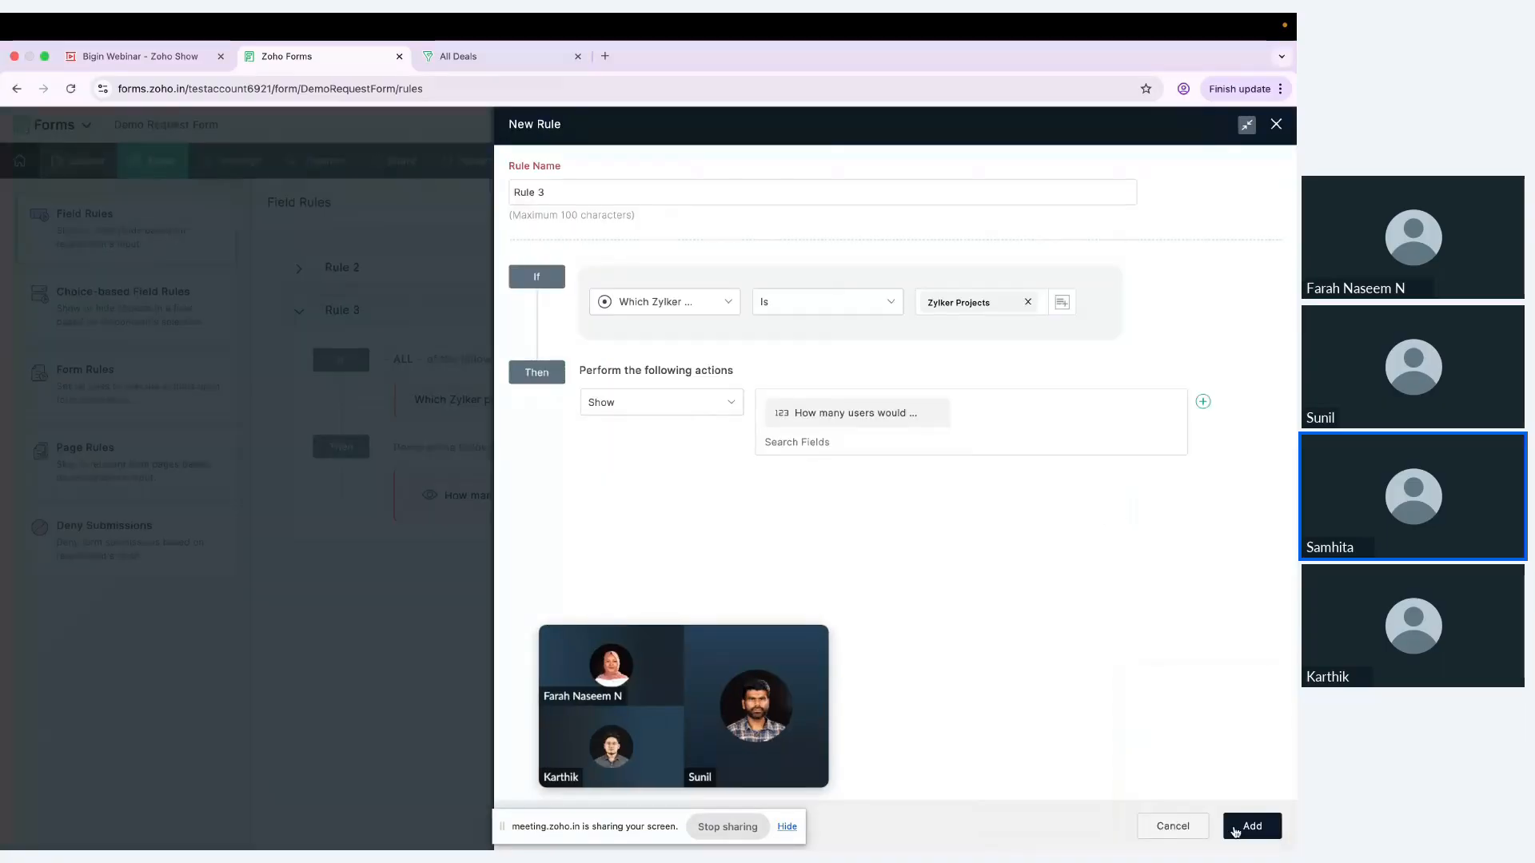
left_click(1242, 827)
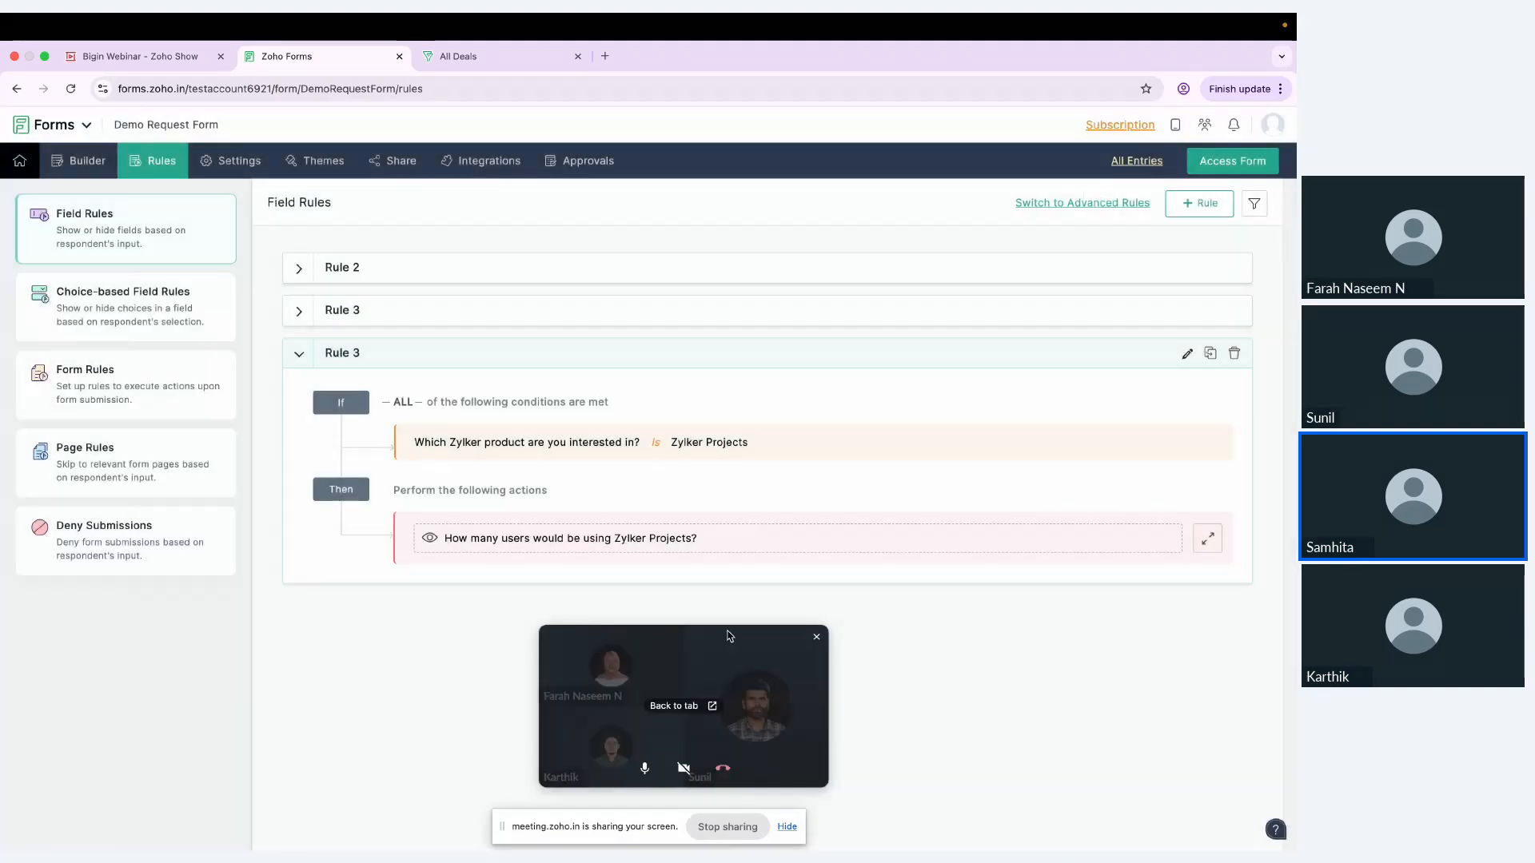
Step: Review the conditions and actions of the field rules for Zylker Books and Zylker Desk
left_click_drag(727, 634, 988, 649)
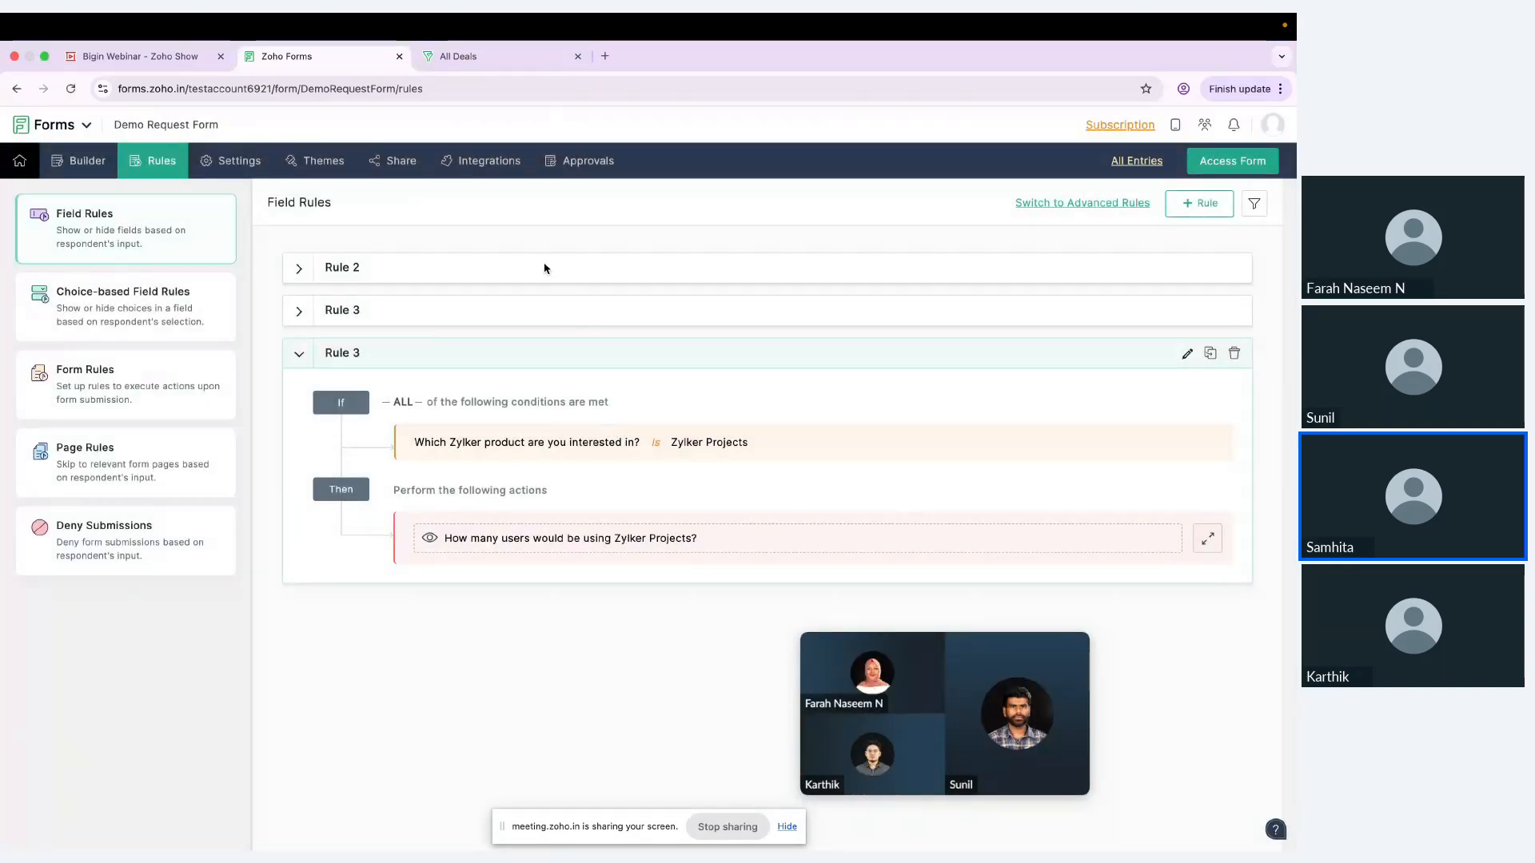
left_click(513, 277)
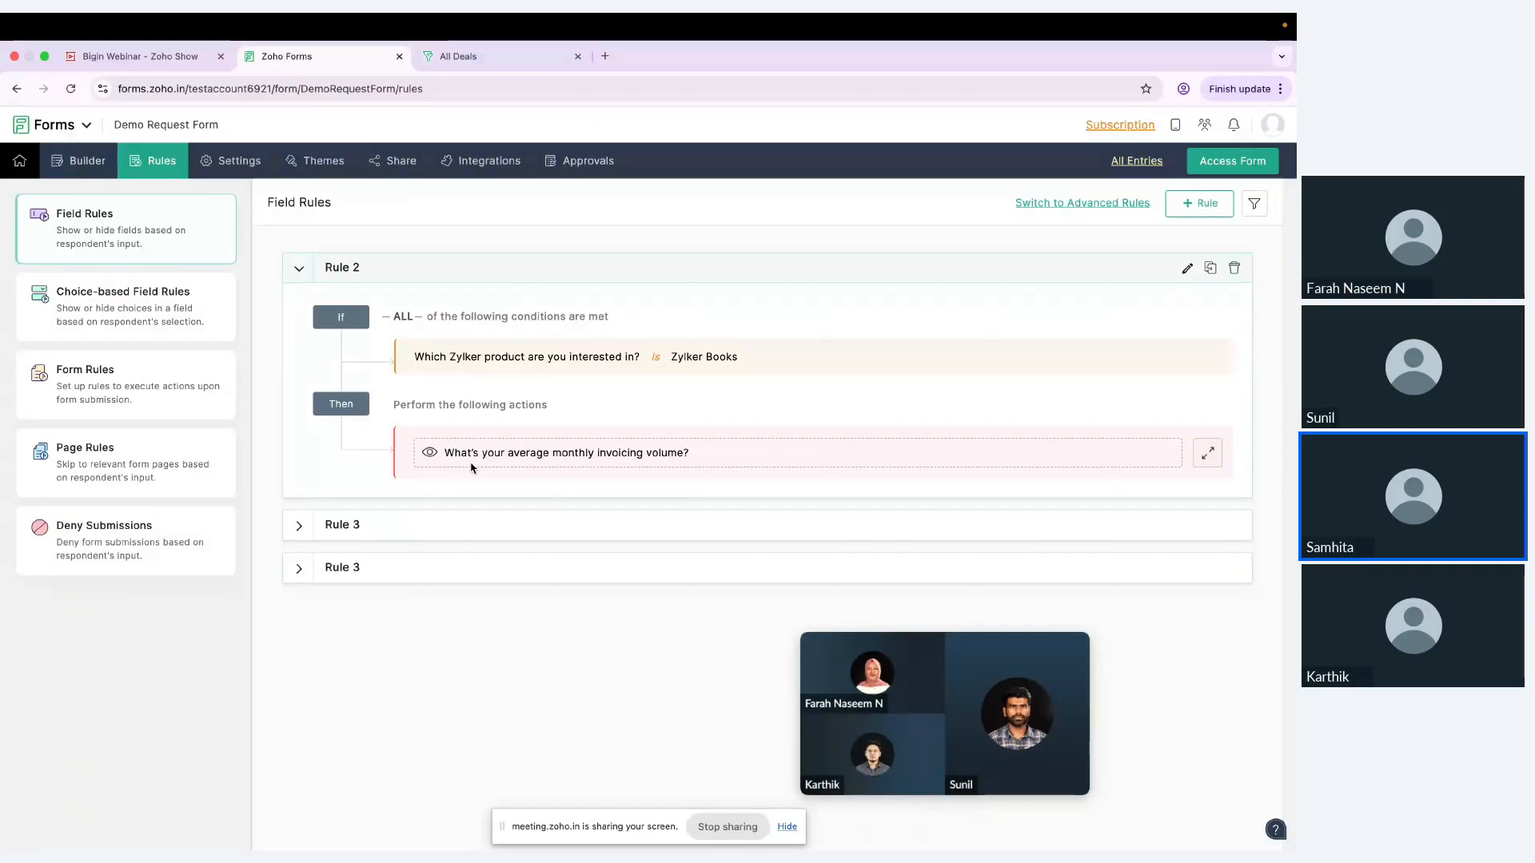
left_click(703, 531)
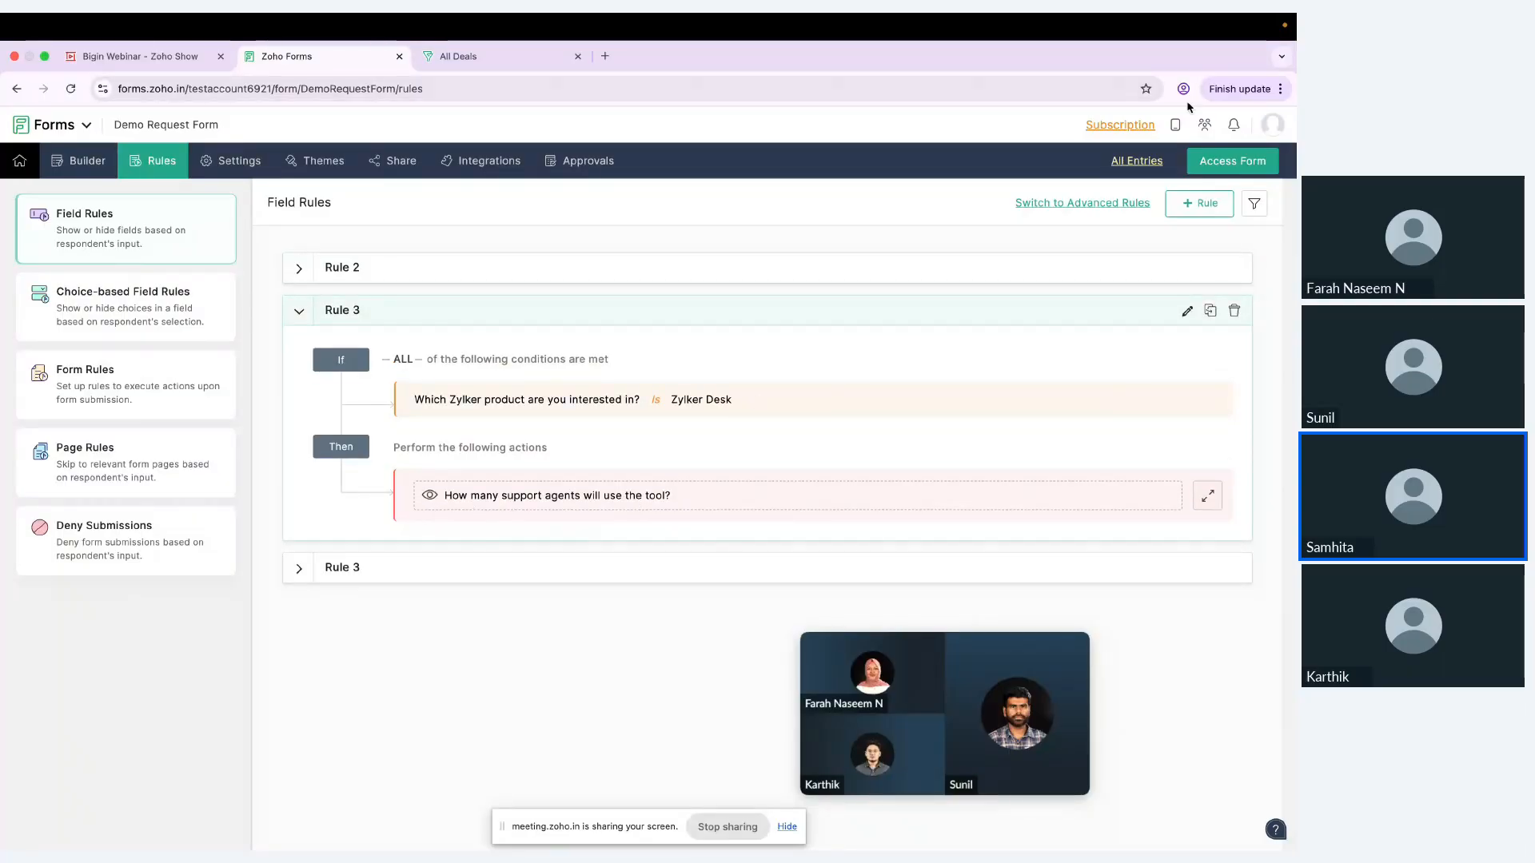
Step: Open the live Demo Request Form and test the field rules by choosing Zylker Projects, Zylker Books and Zylker Desk in turn
left_click(1231, 160)
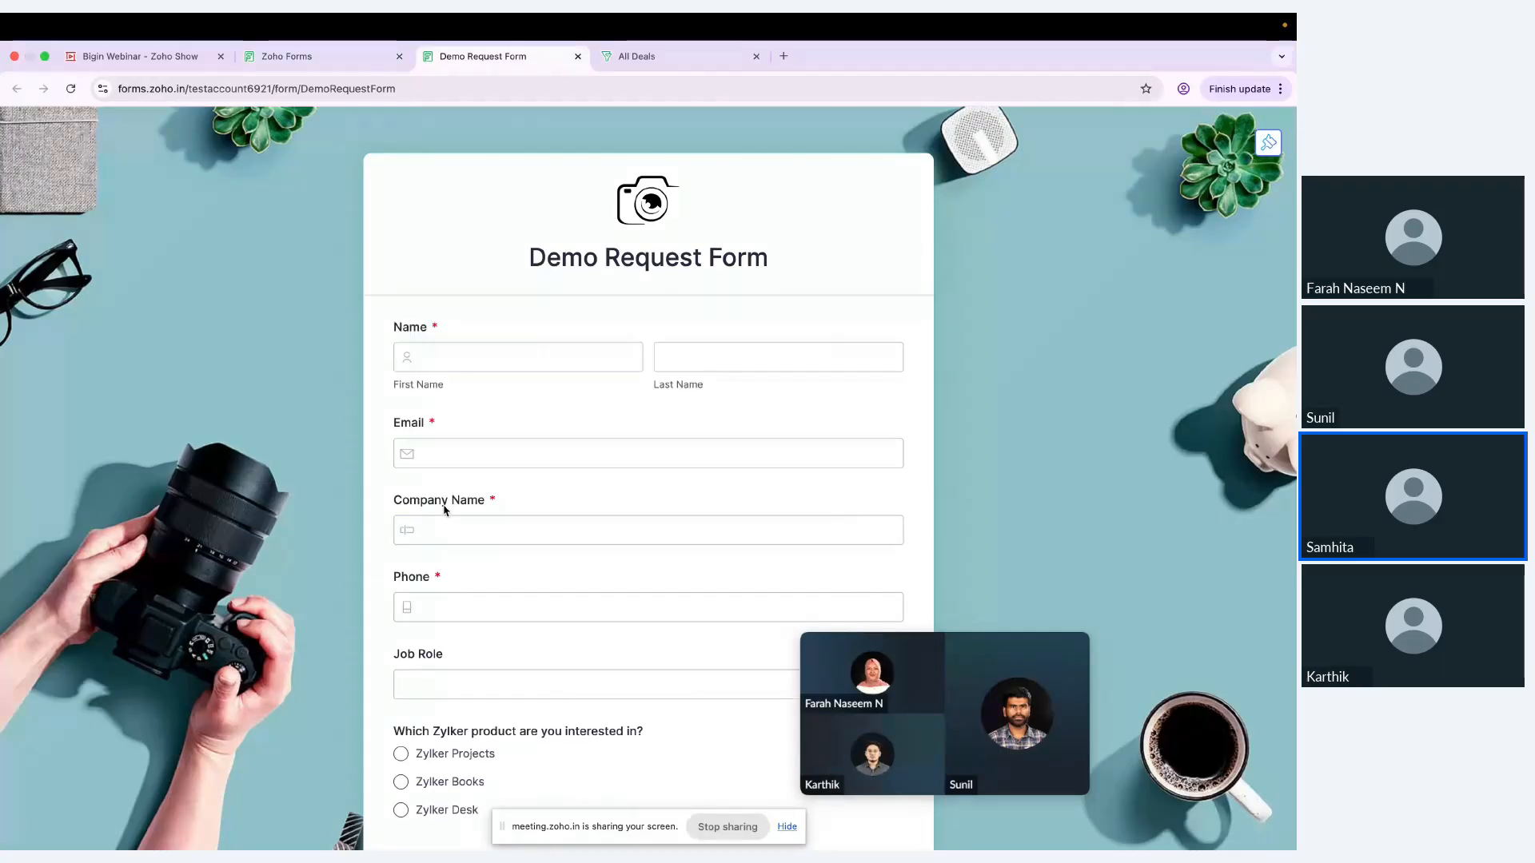
scroll(469, 514, "down", 5)
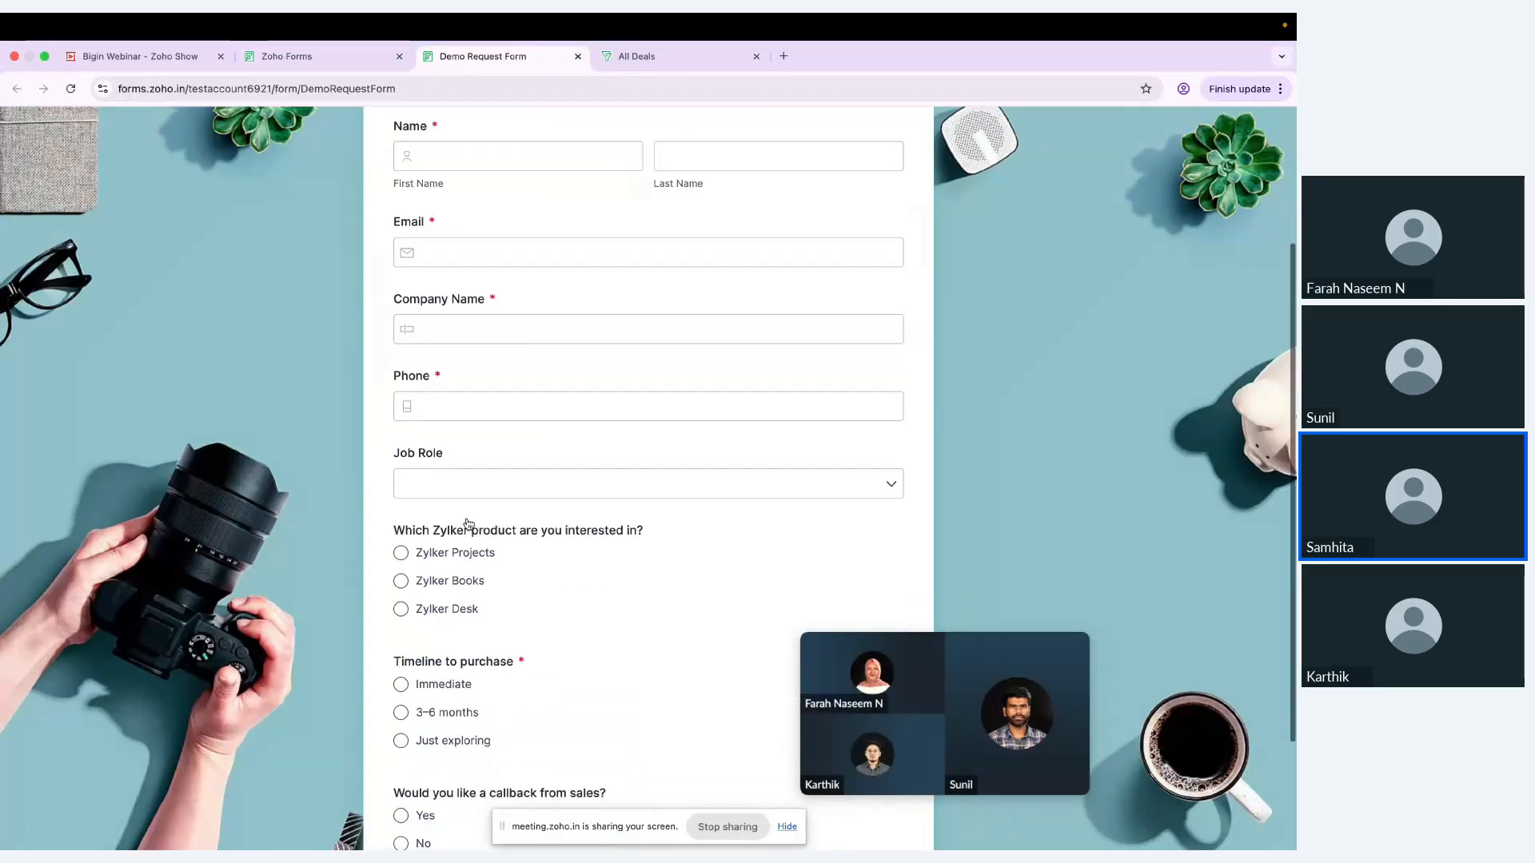
scroll(469, 524, "down", 4)
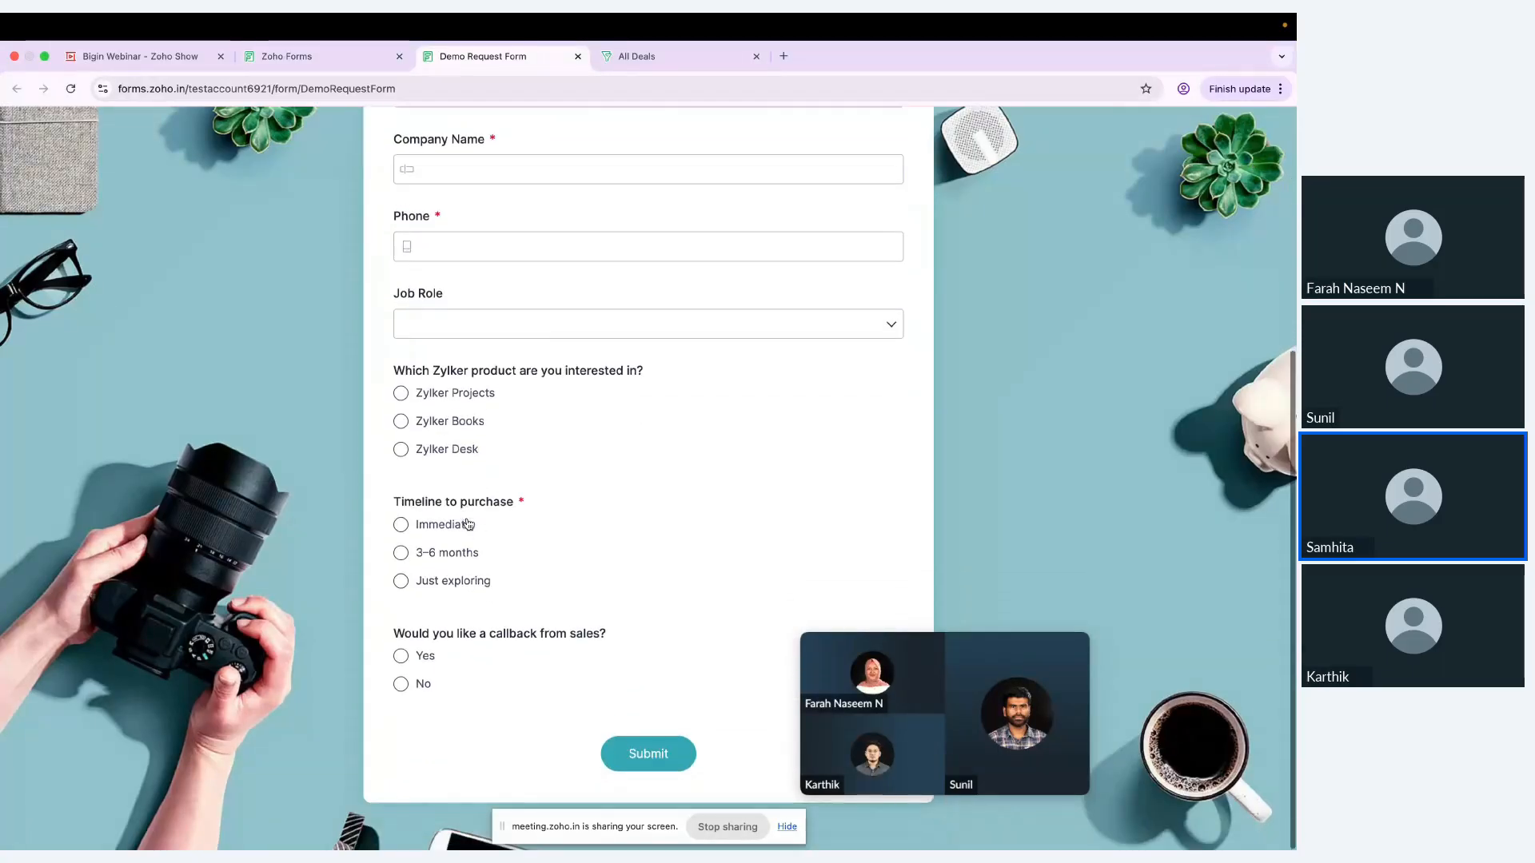
left_click(402, 395)
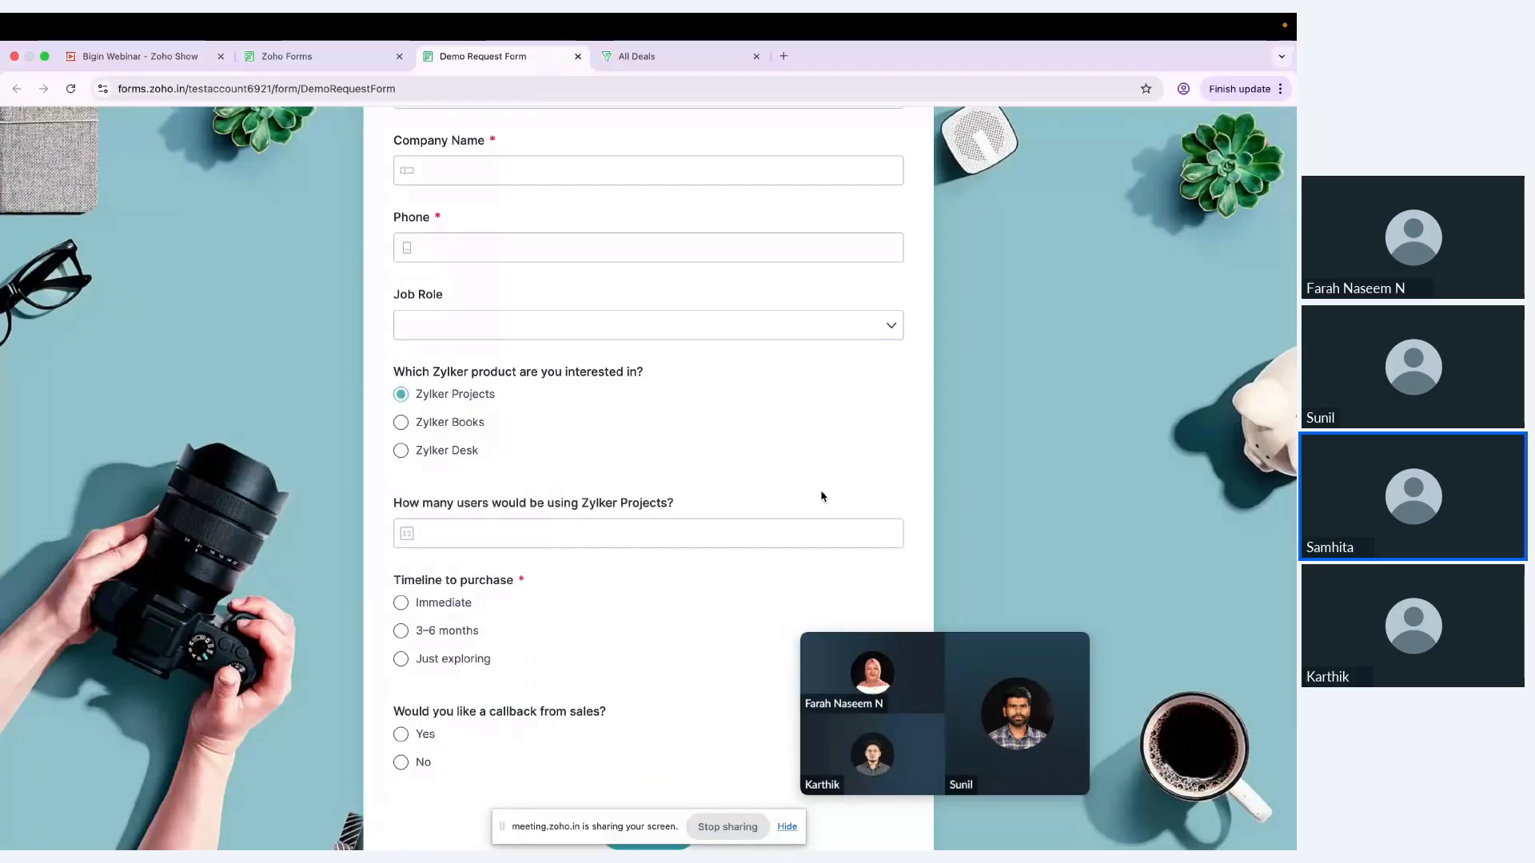
left_click(402, 422)
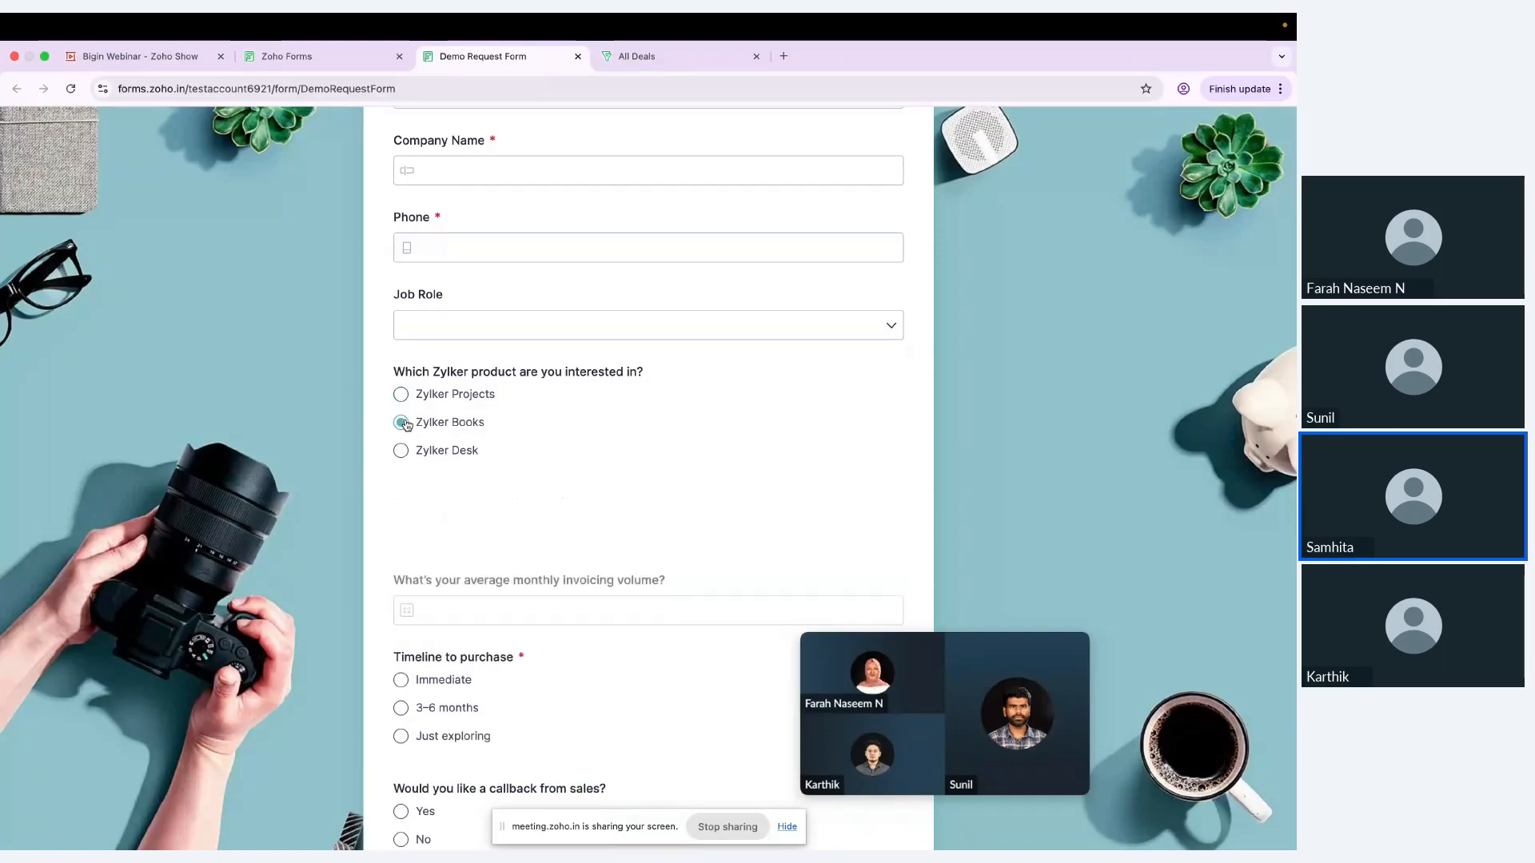
left_click(402, 452)
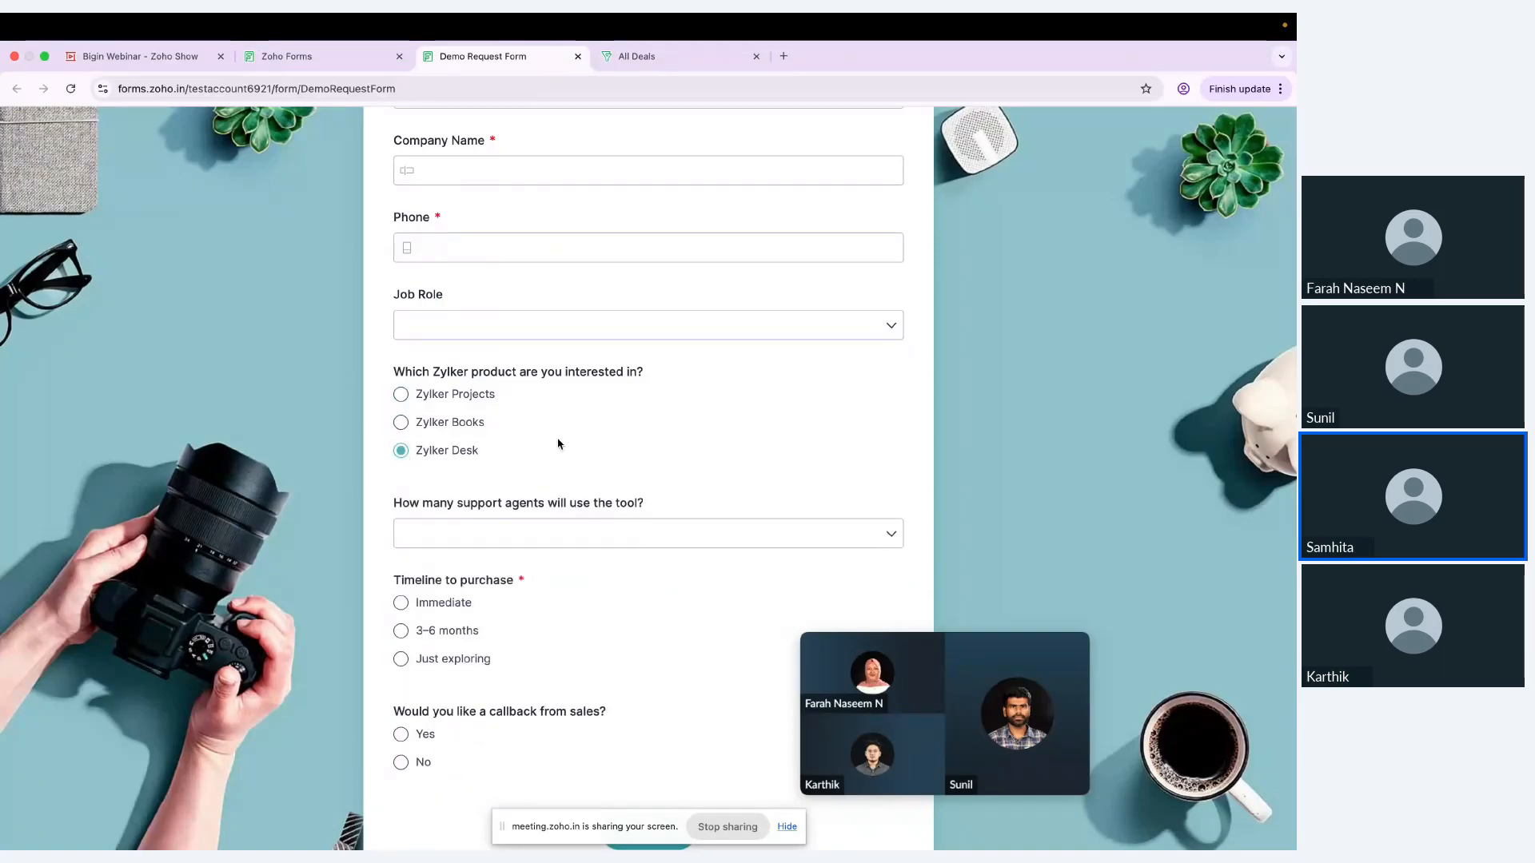
Step: Return to the form's rules page and open the Demo Request Form's settings
left_click(360, 62)
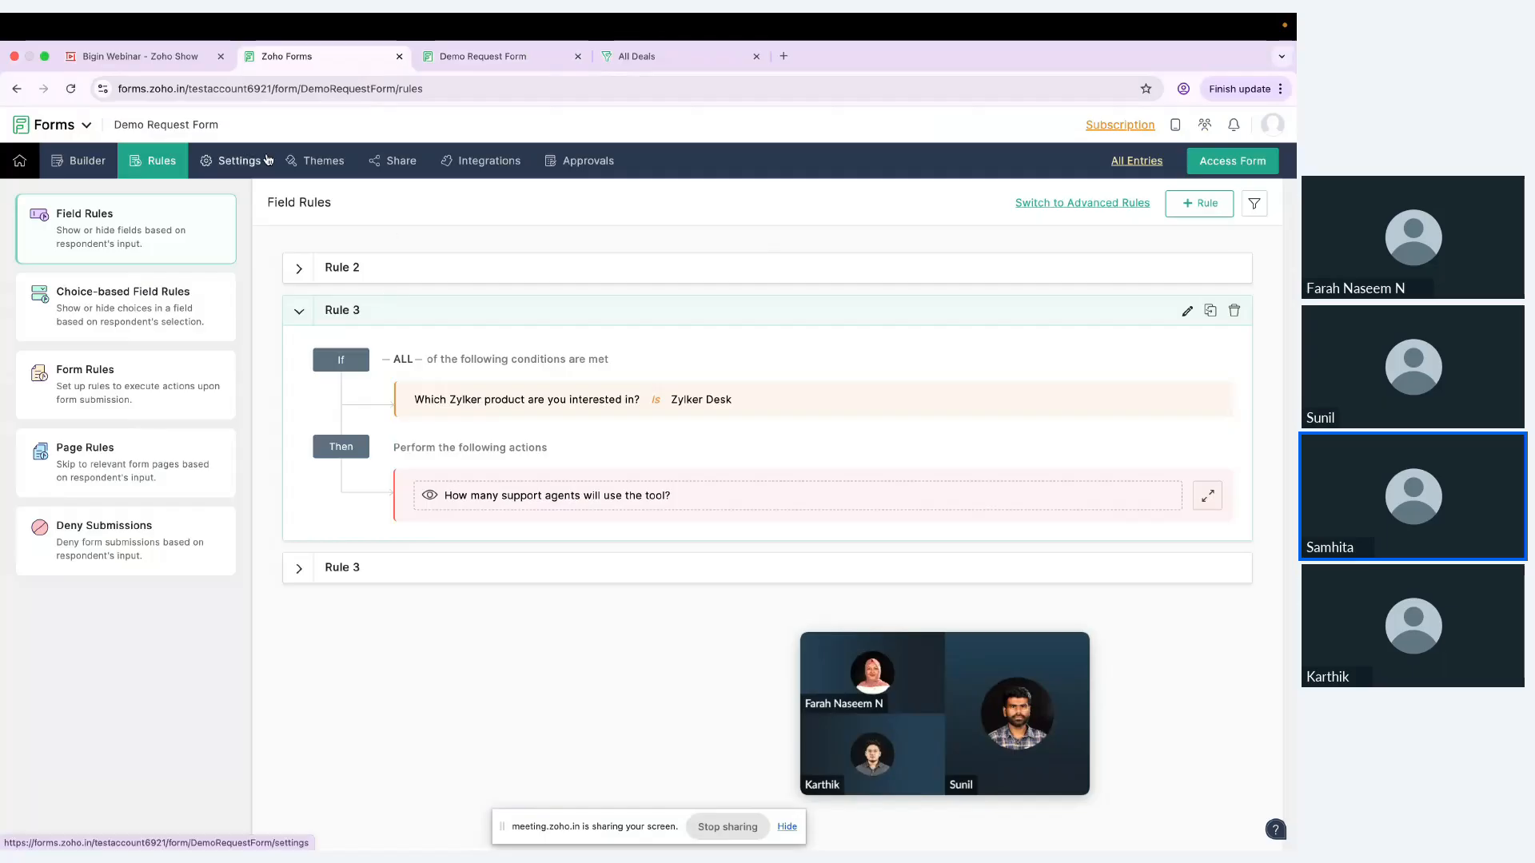
left_click(232, 167)
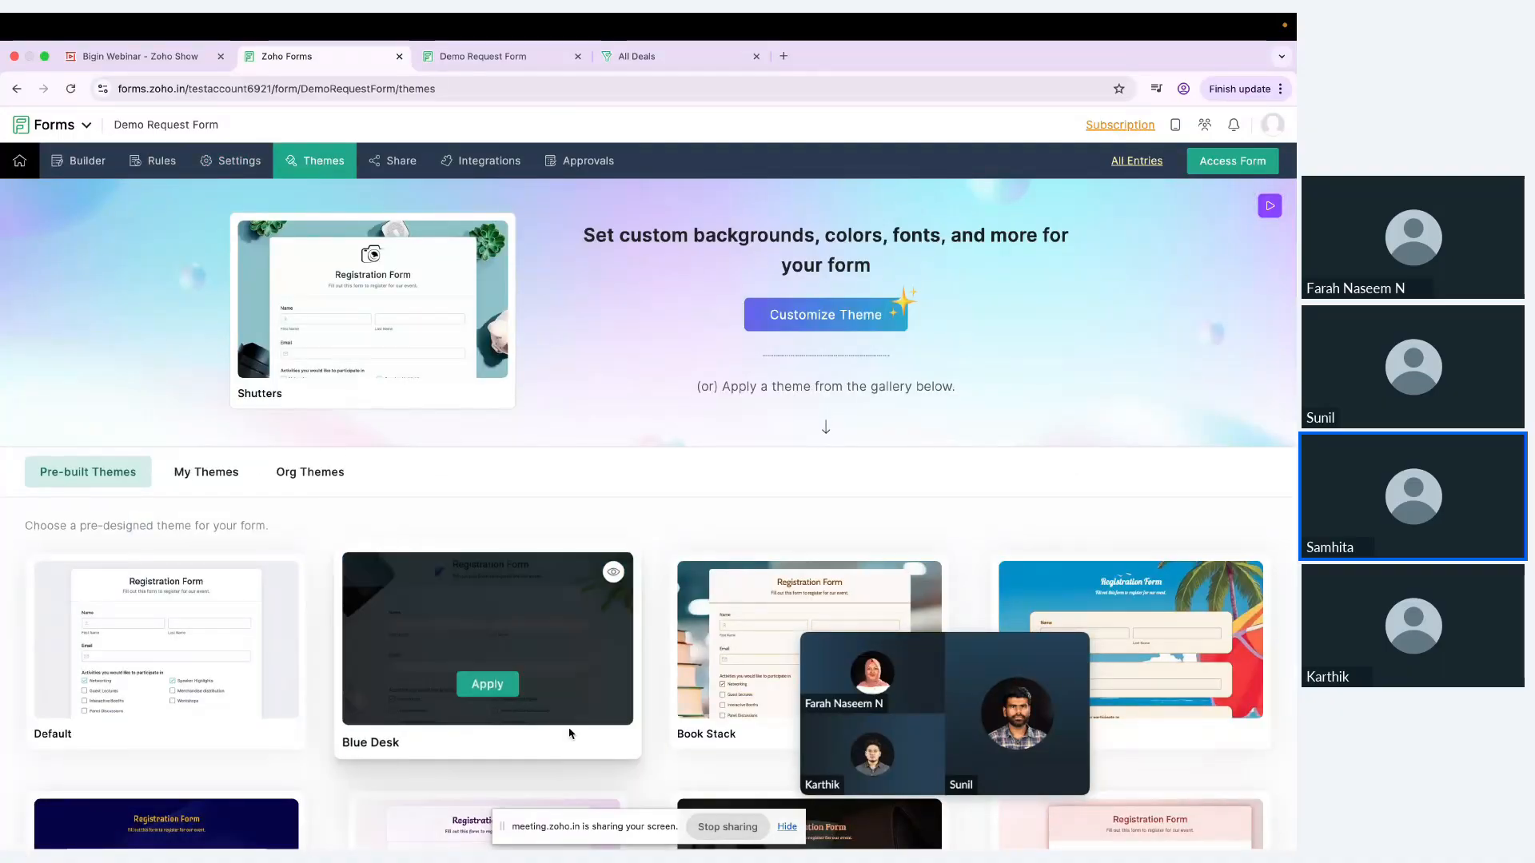
Step: Browse the pre-built themes and preview the Outdoorsy theme on the Demo Request Form
scroll(570, 733, "down", 2)
scroll(570, 733, "down", 13)
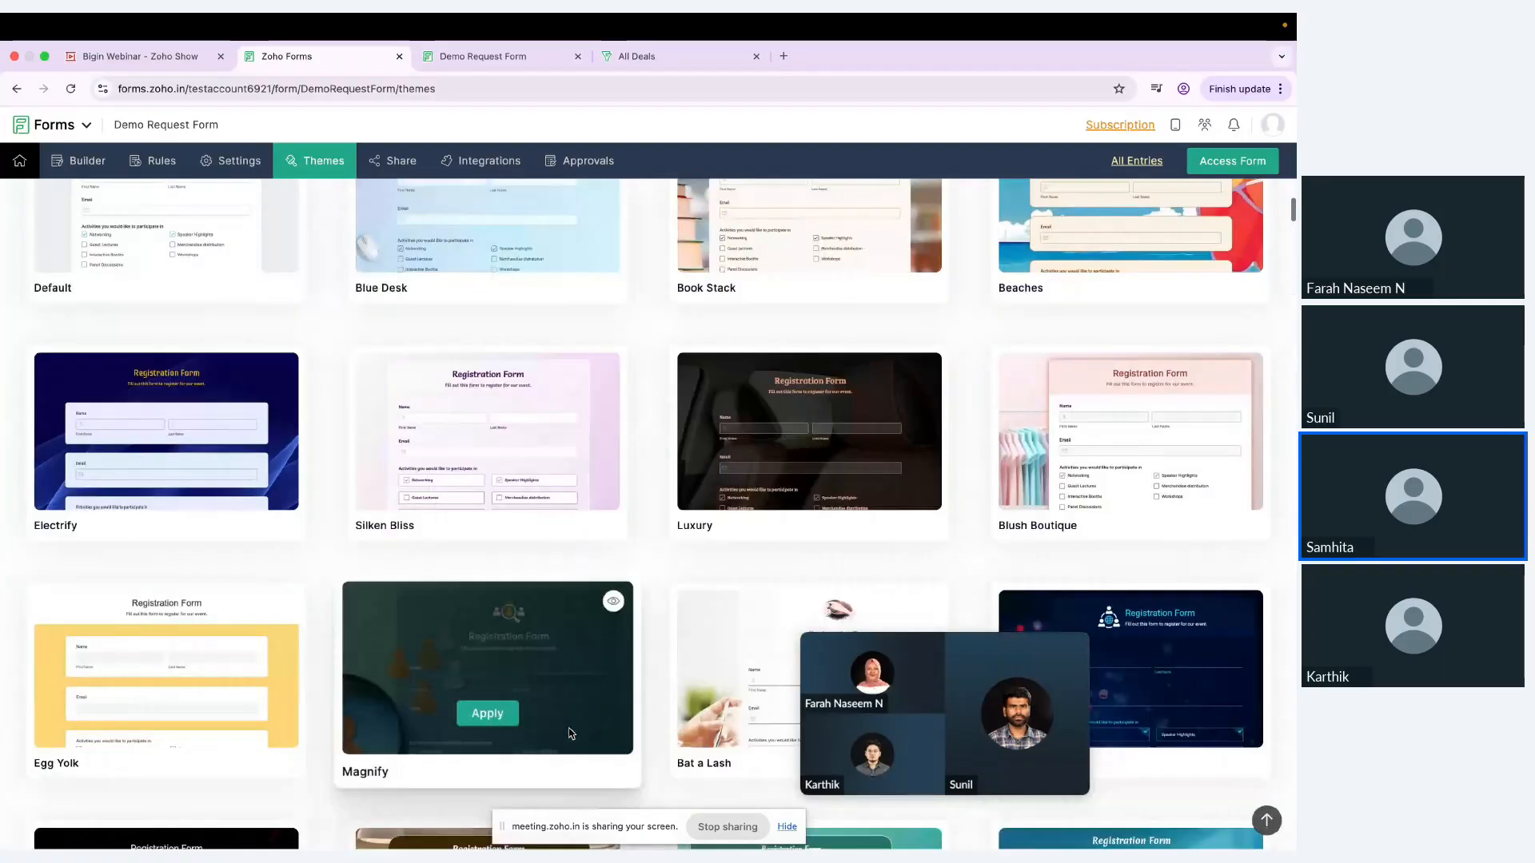
scroll(570, 733, "down", 20)
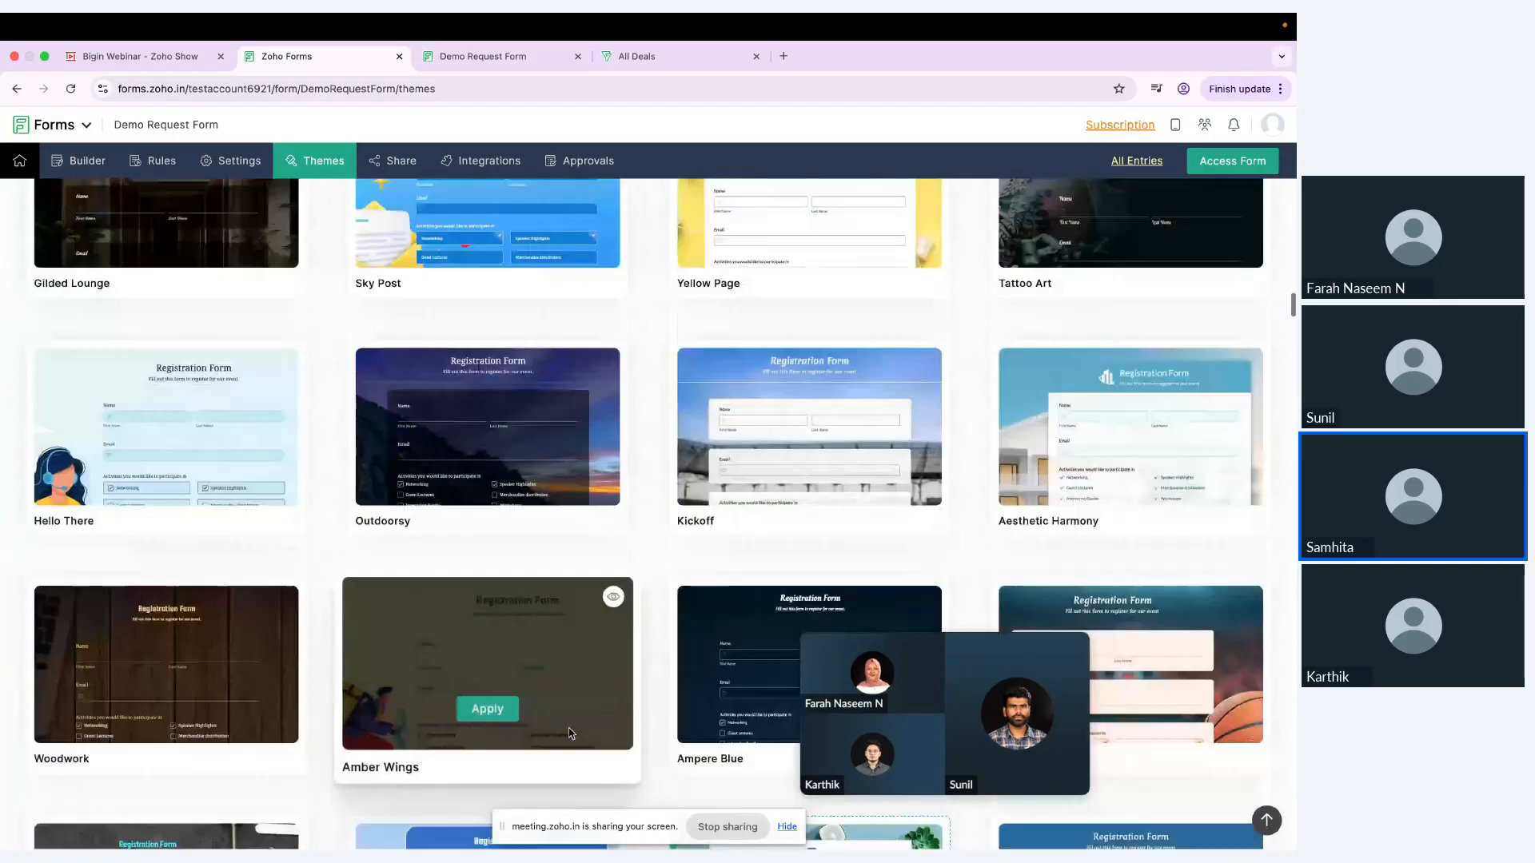
scroll(570, 733, "down", 12)
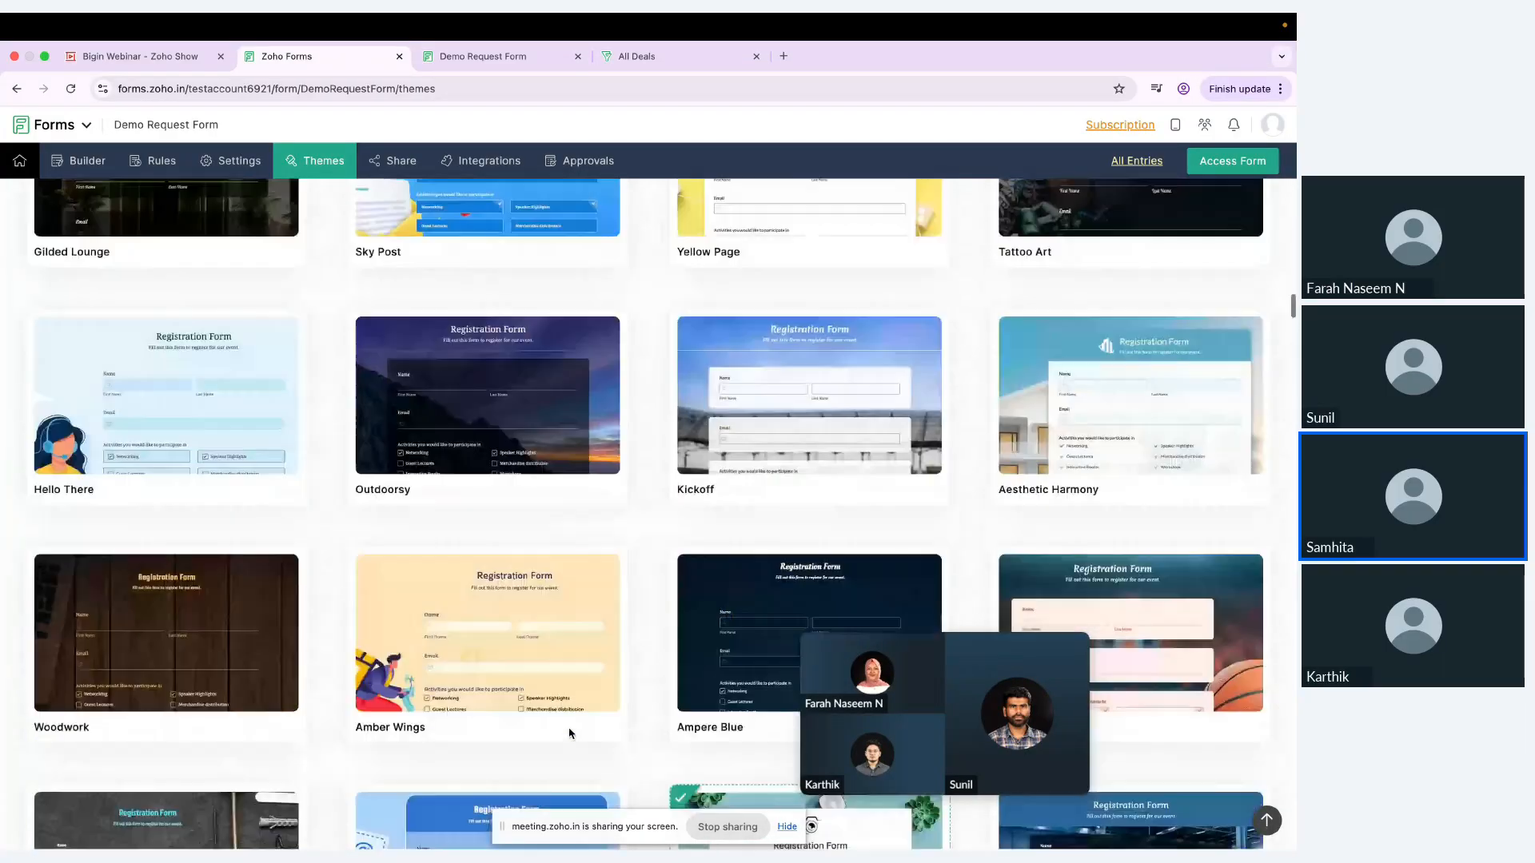
scroll(570, 733, "up", 4)
left_click(613, 531)
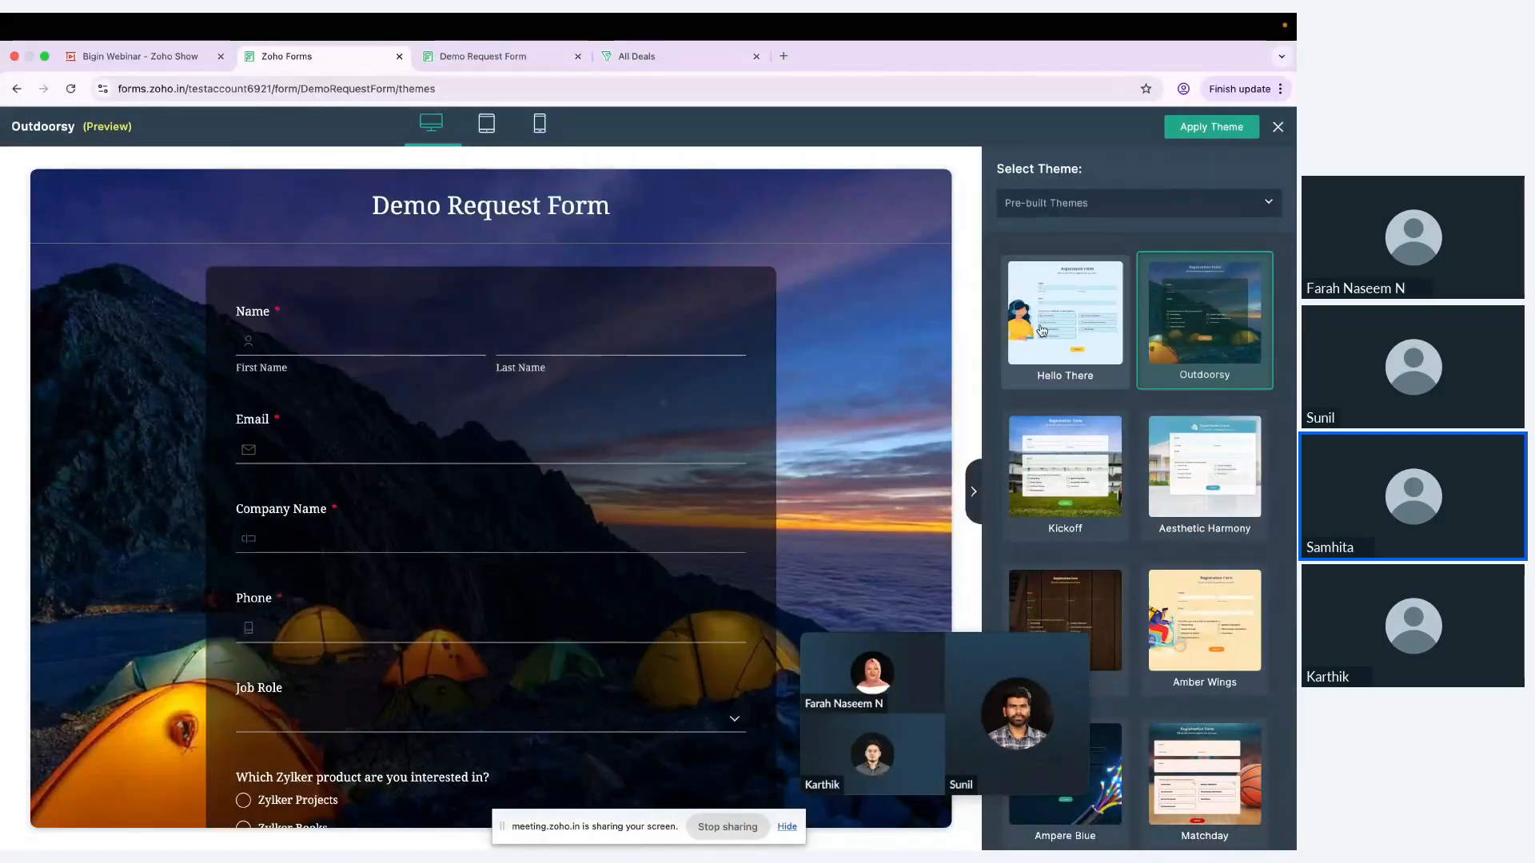
Step: Preview the Outdoorsy theme in the tablet and mobile layouts, and apply it to the Demo Request Form
scroll(1094, 525, "down", 8)
scroll(1095, 525, "down", 10)
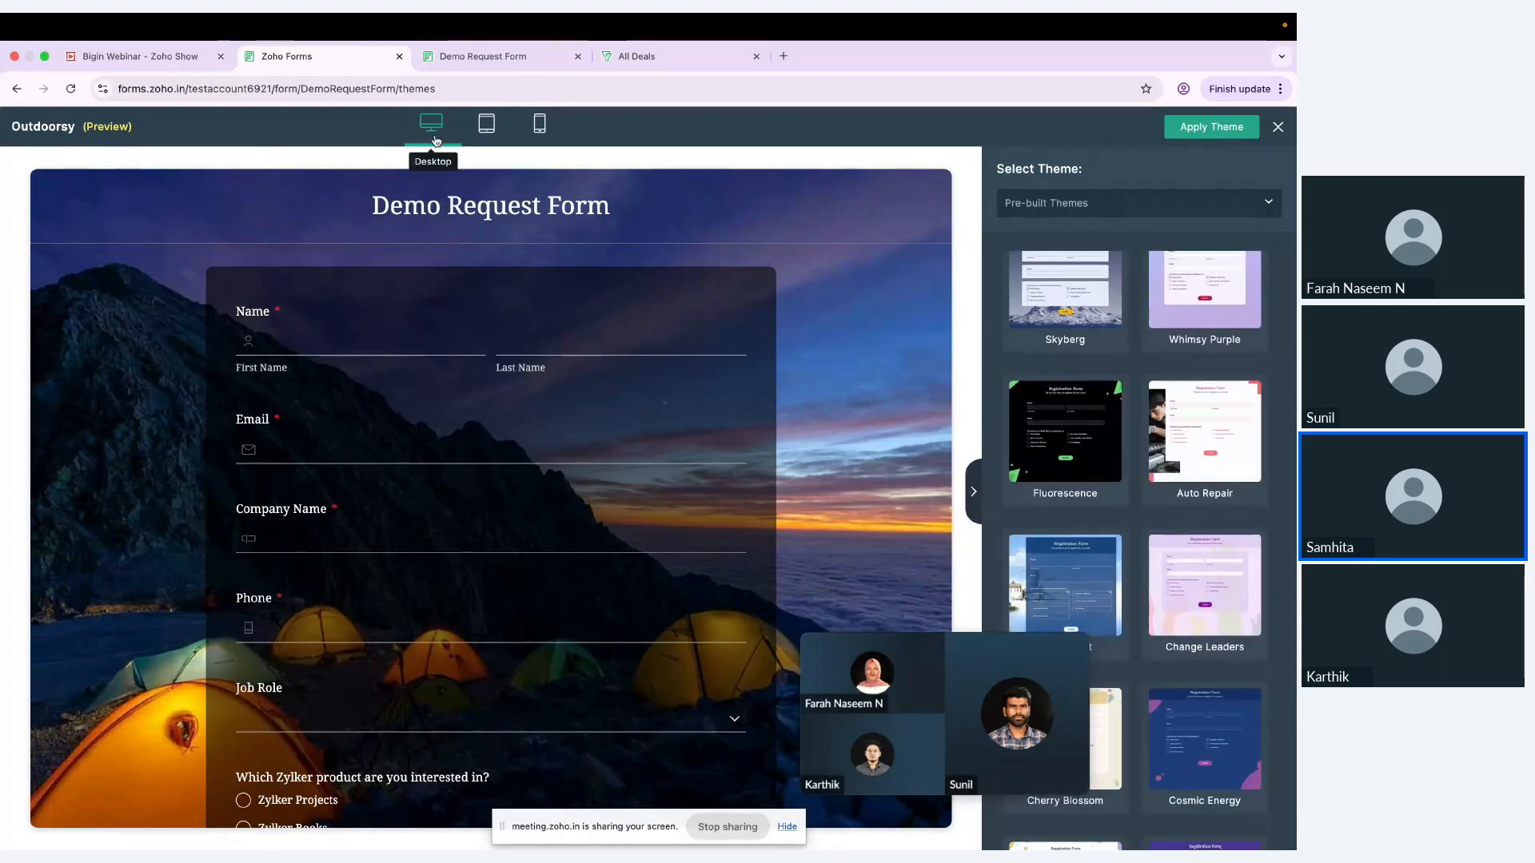
left_click(490, 125)
left_click(538, 127)
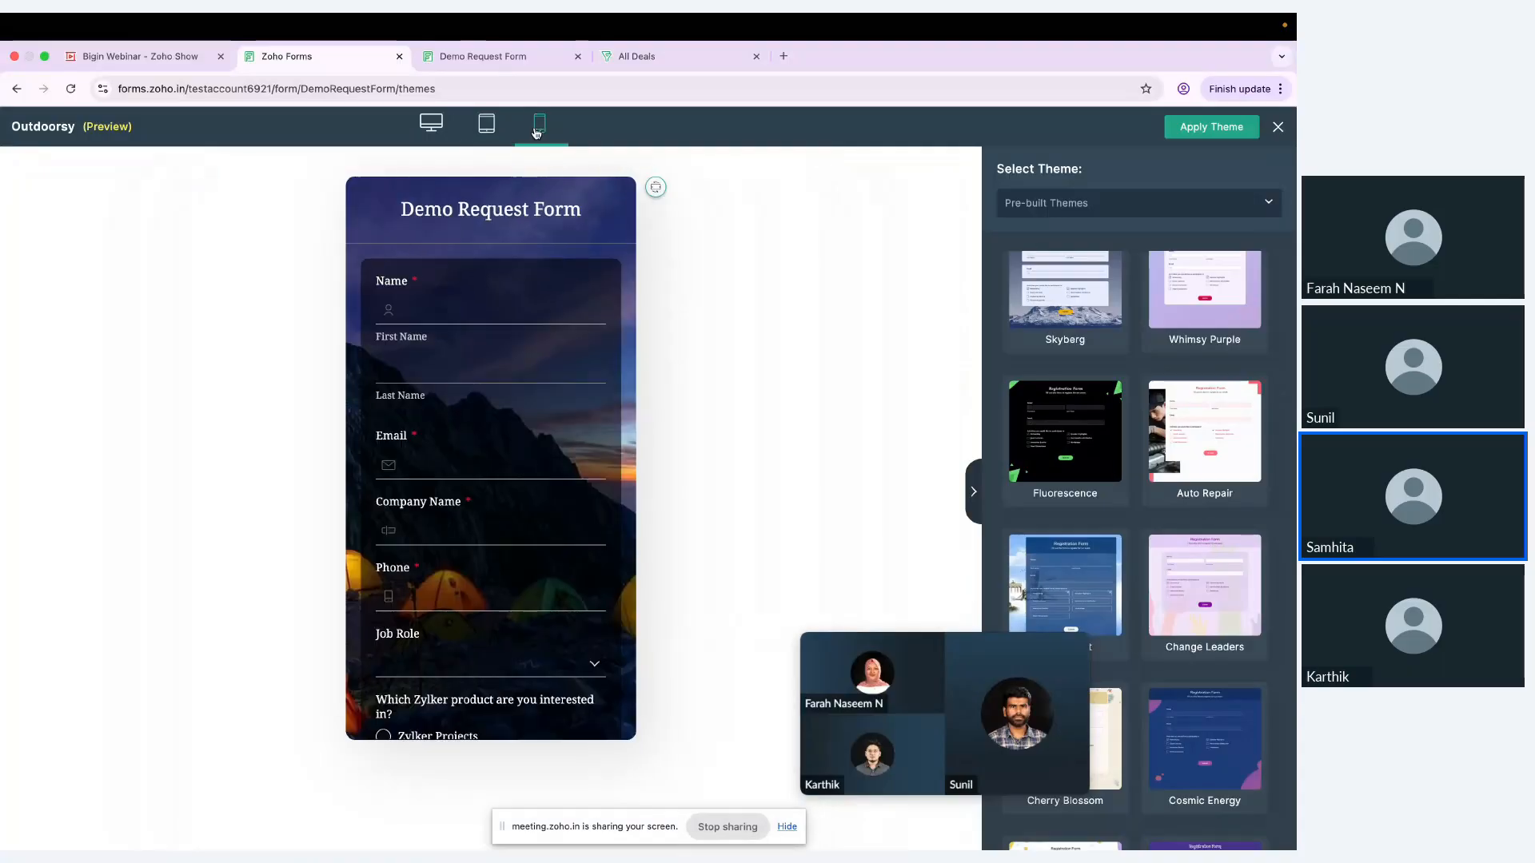
left_click(1223, 132)
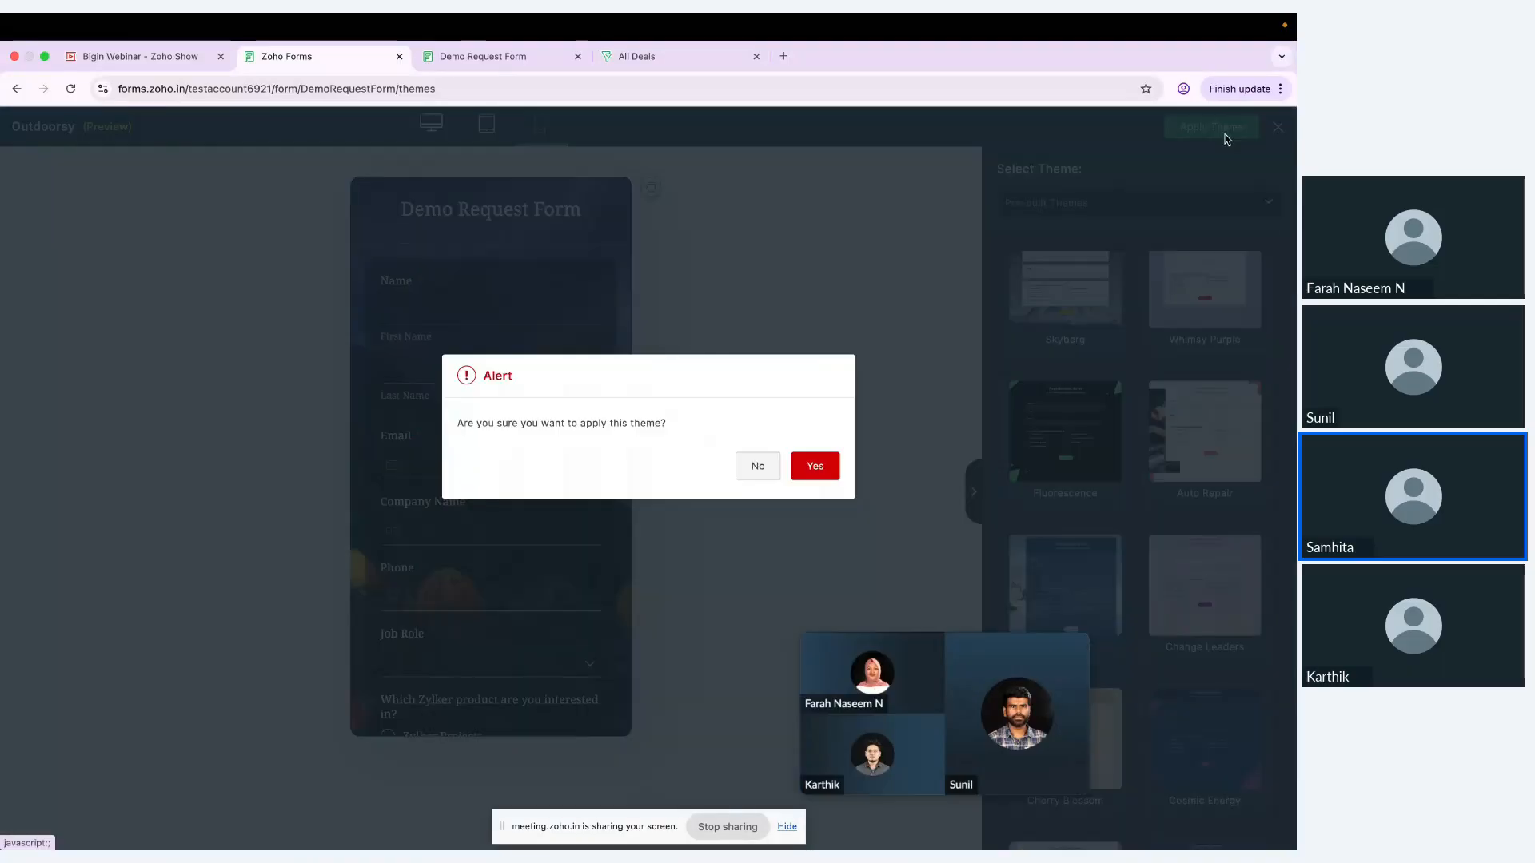
left_click(814, 467)
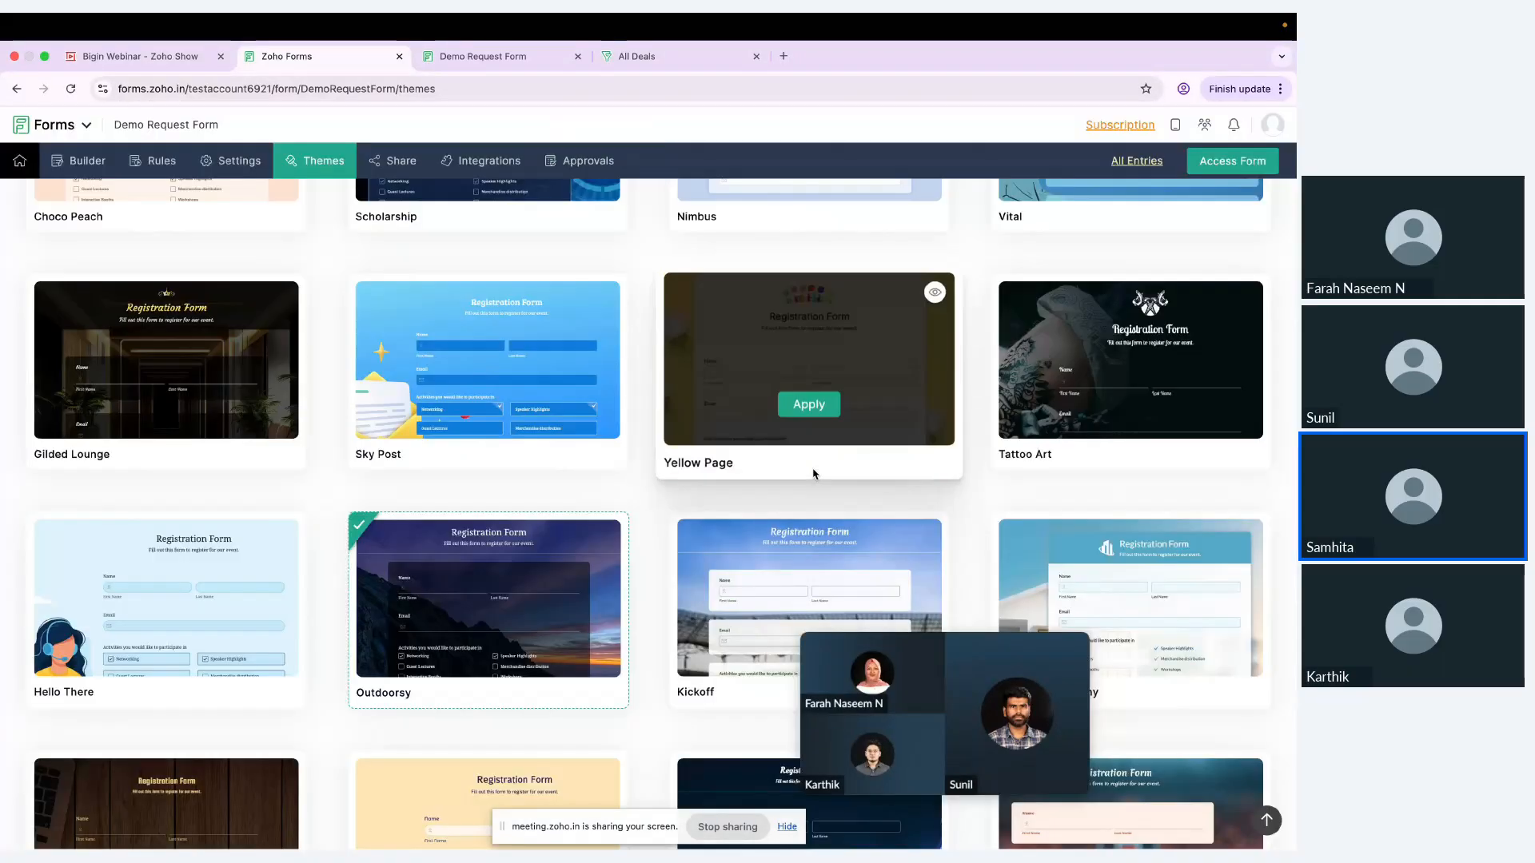
Step: Look through the theme customization sections, including the Page, Header and Wallpaper options, and exit without applying changes
scroll(564, 387, "up", 15)
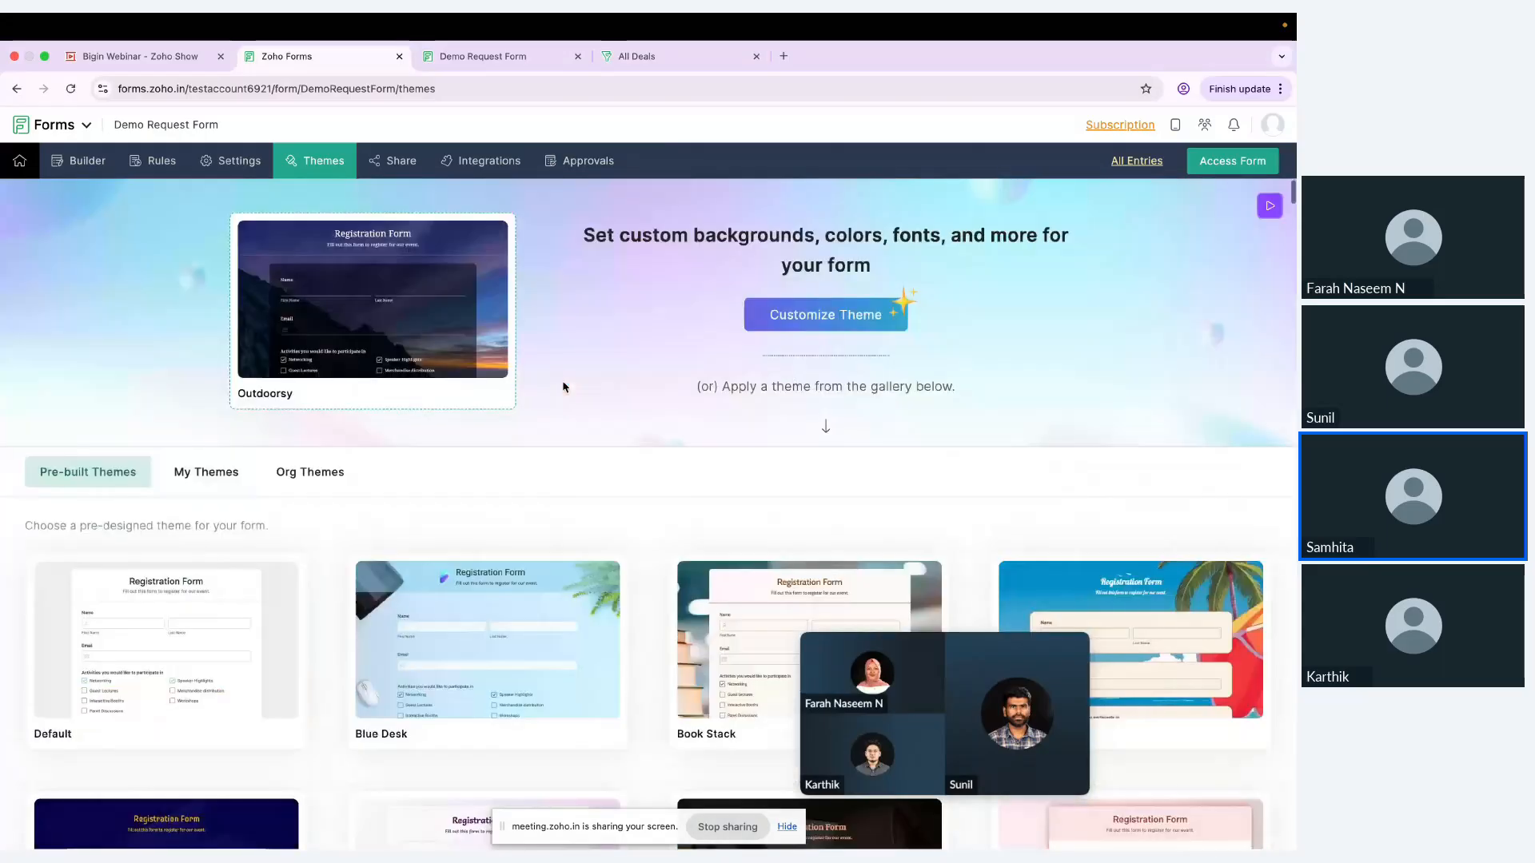
left_click(850, 322)
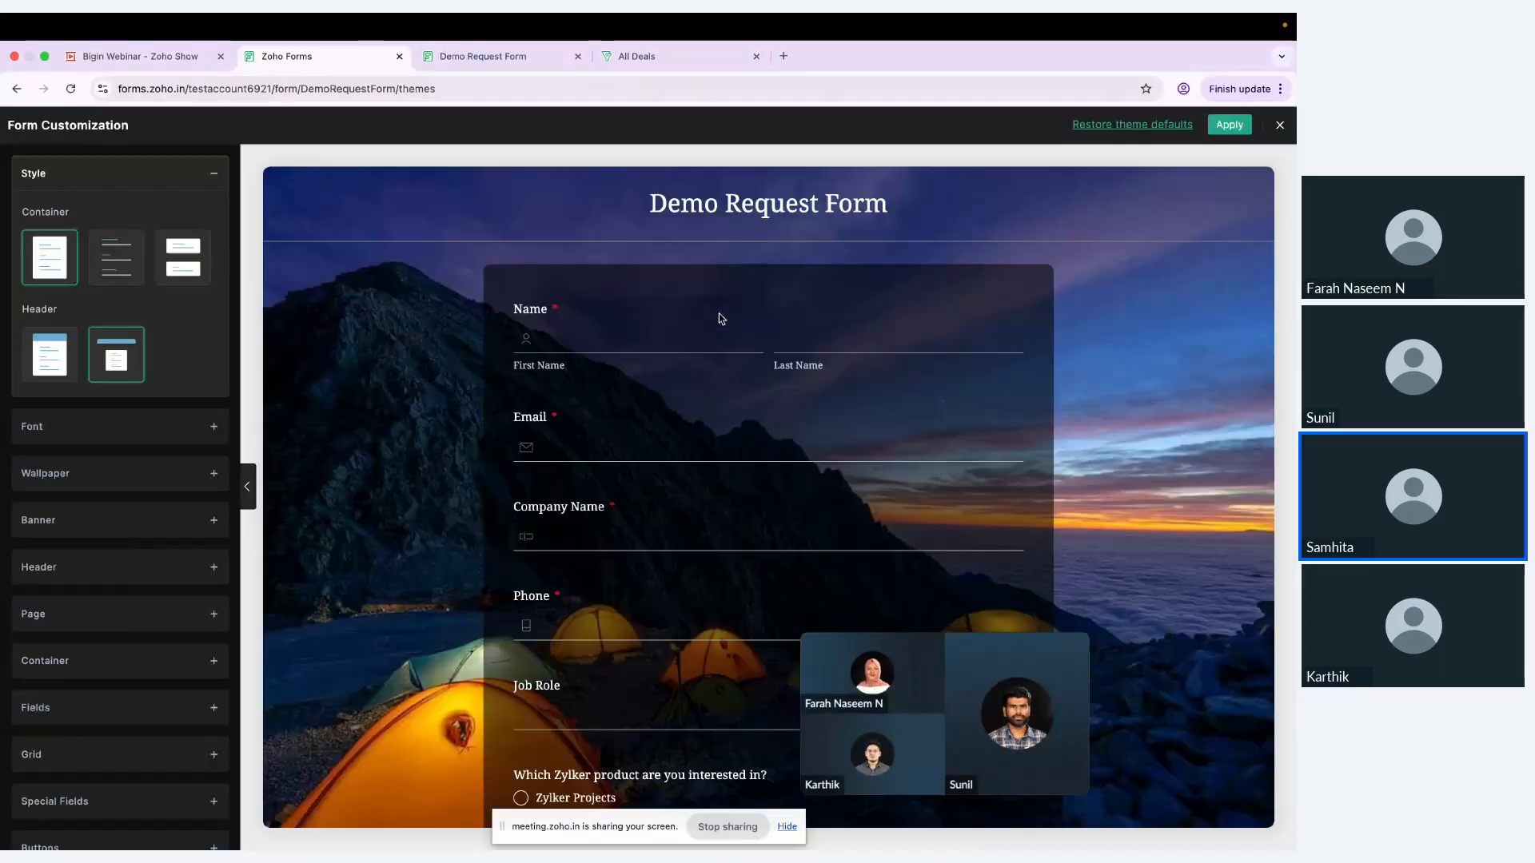
scroll(86, 383, "down", 1)
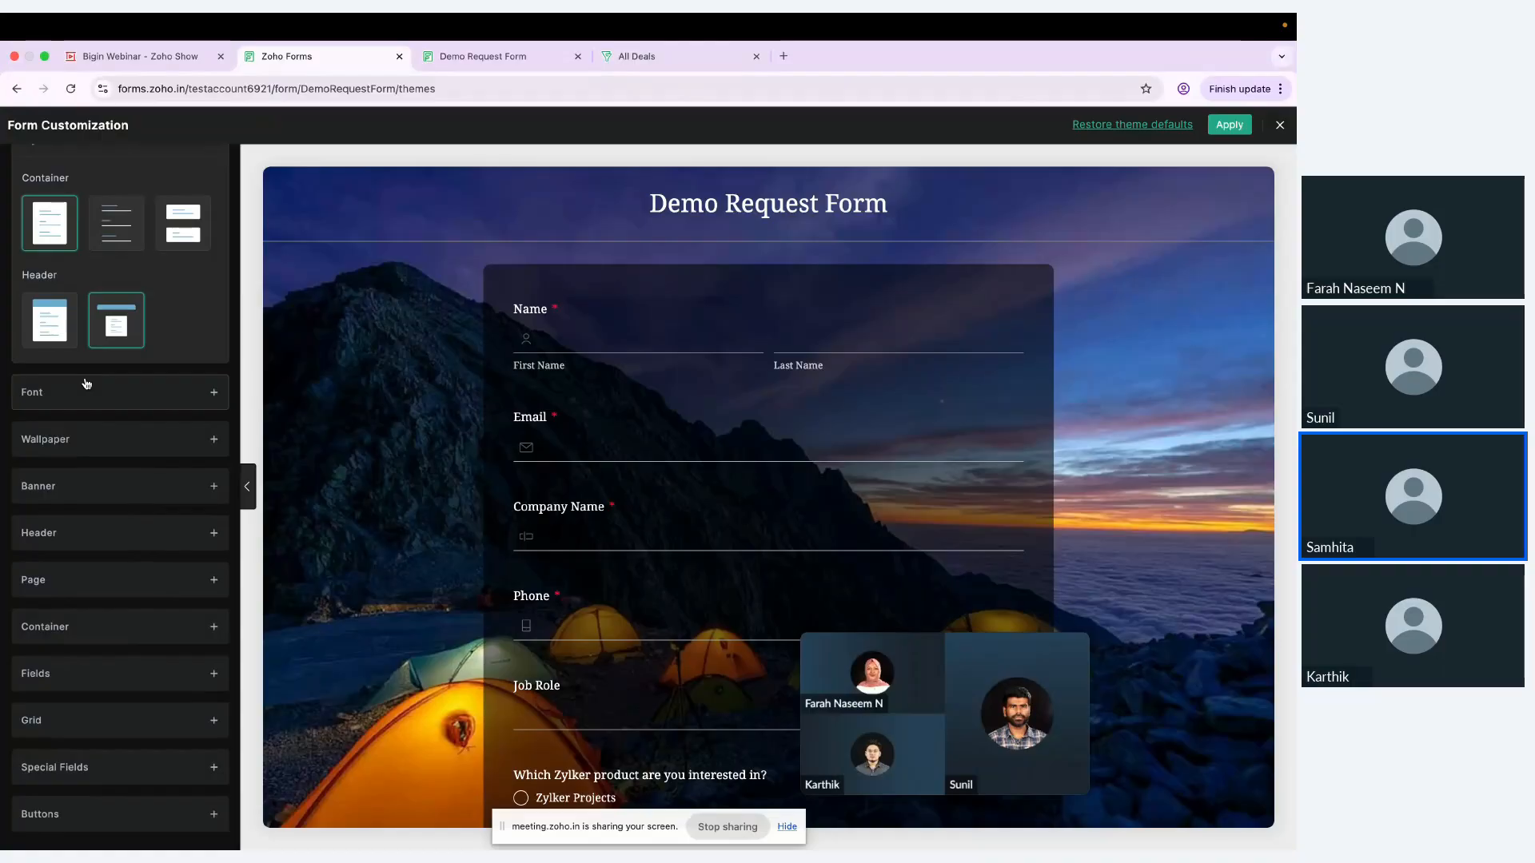
scroll(87, 383, "up", 1)
scroll(86, 383, "down", 1)
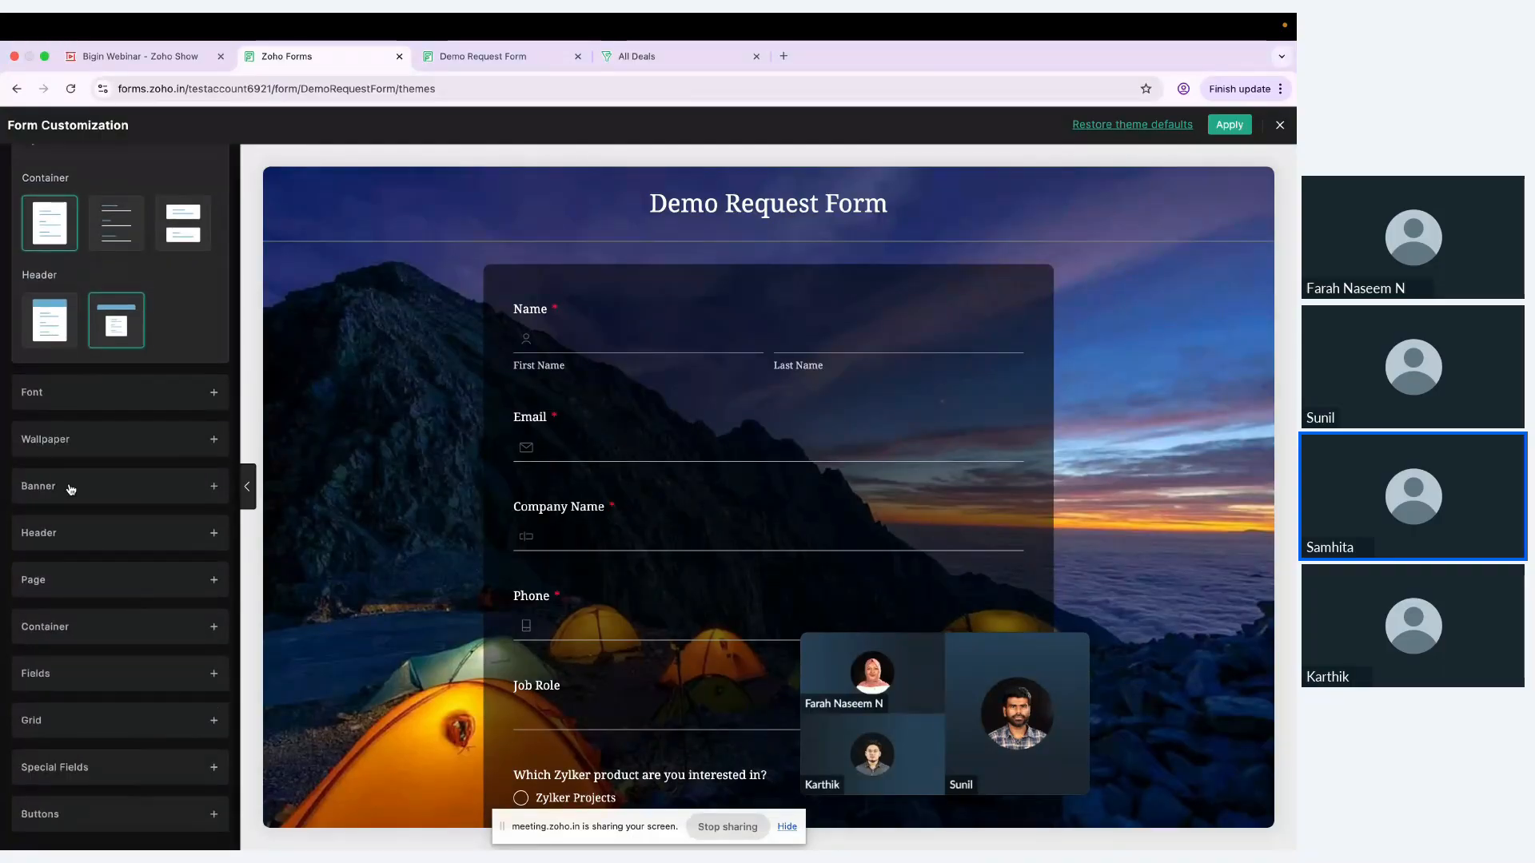
scroll(55, 589, "up", 1)
left_click(55, 589)
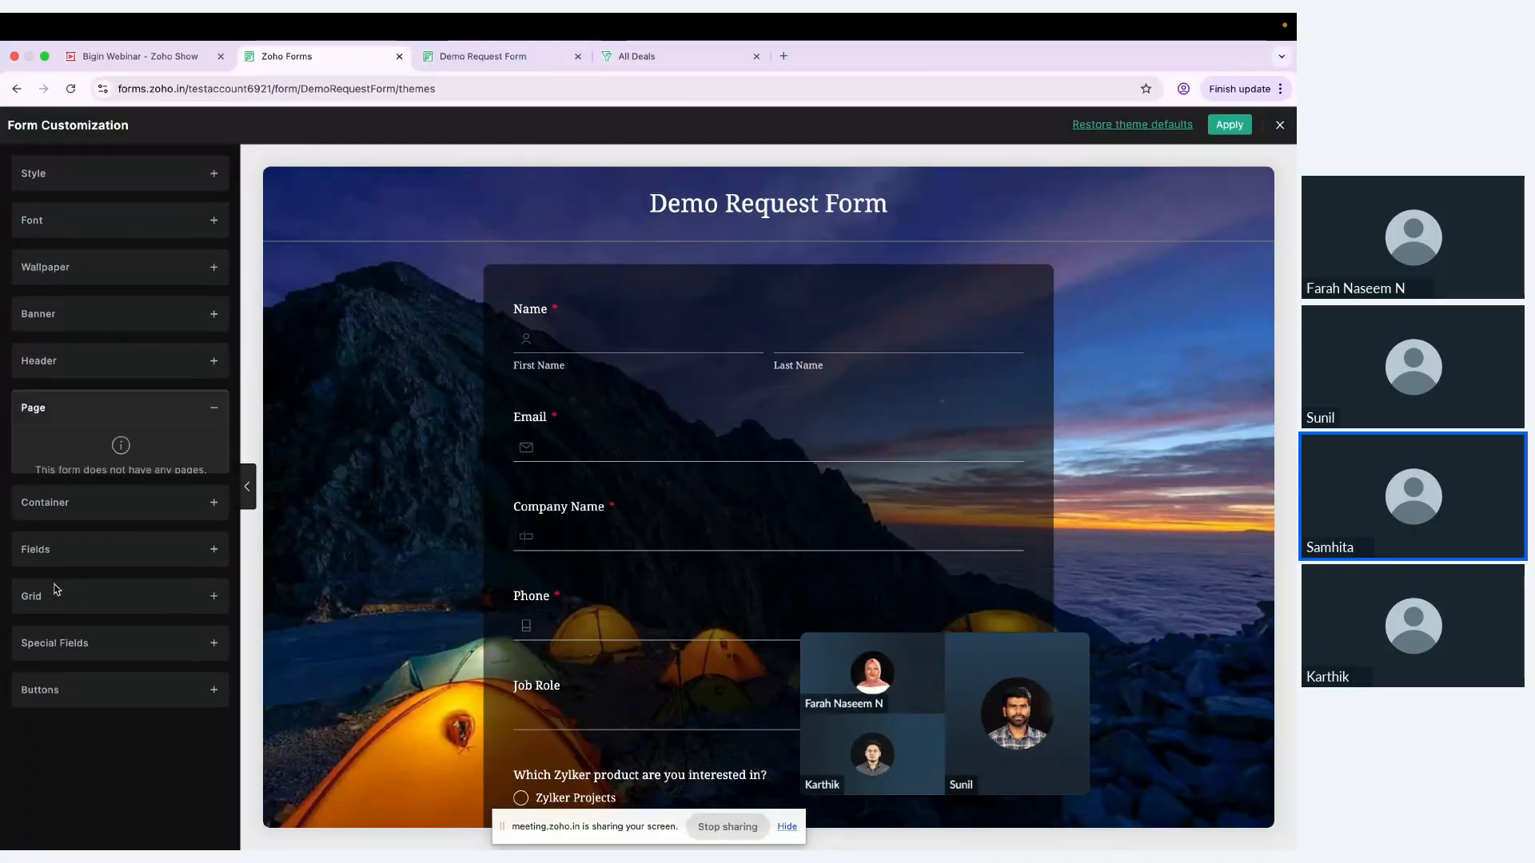
left_click(81, 364)
left_click(102, 279)
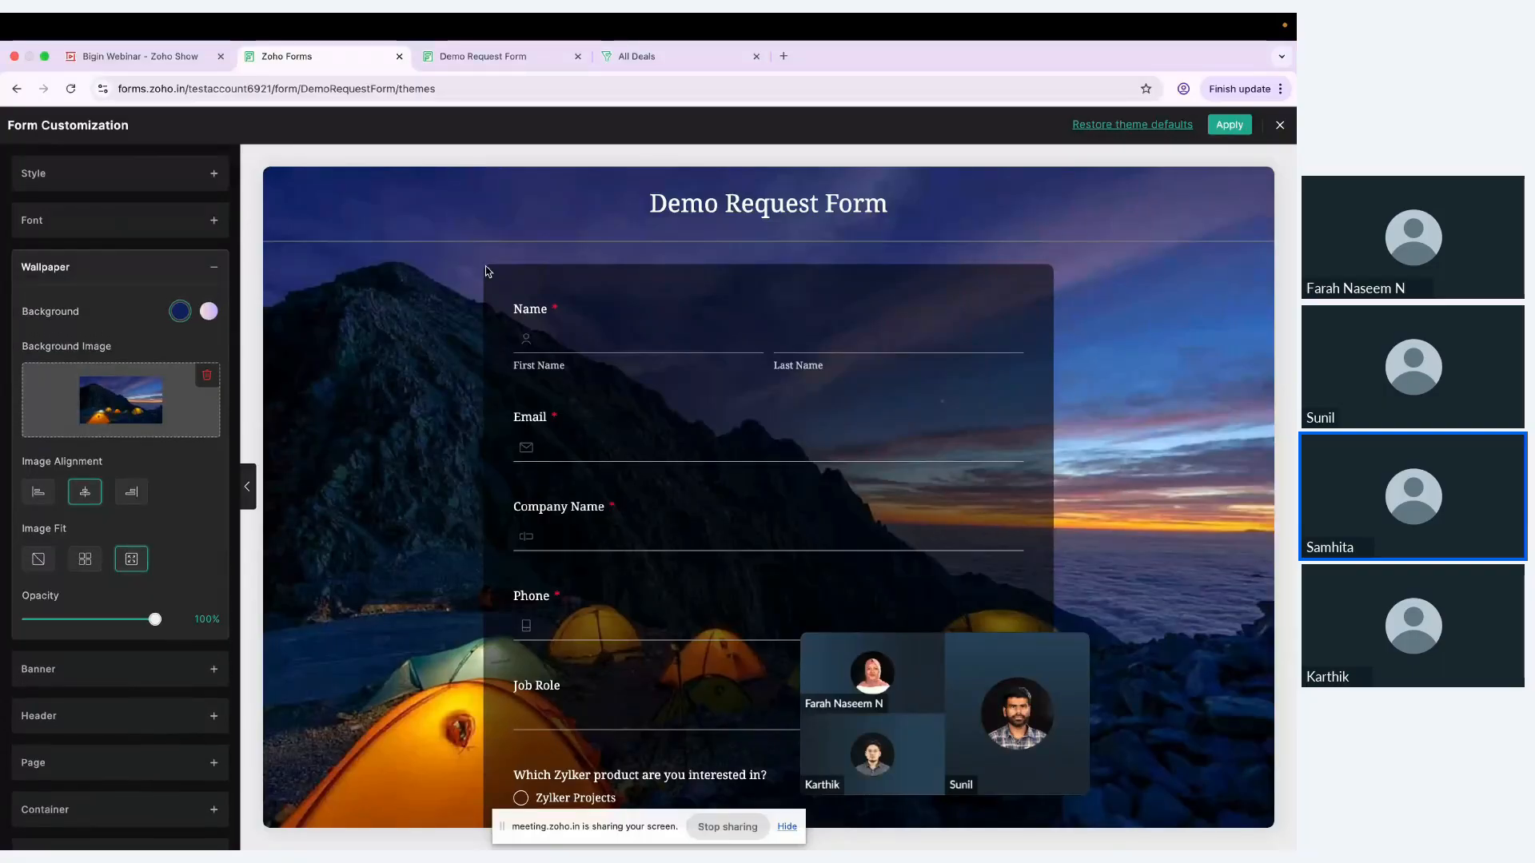
left_click(1278, 127)
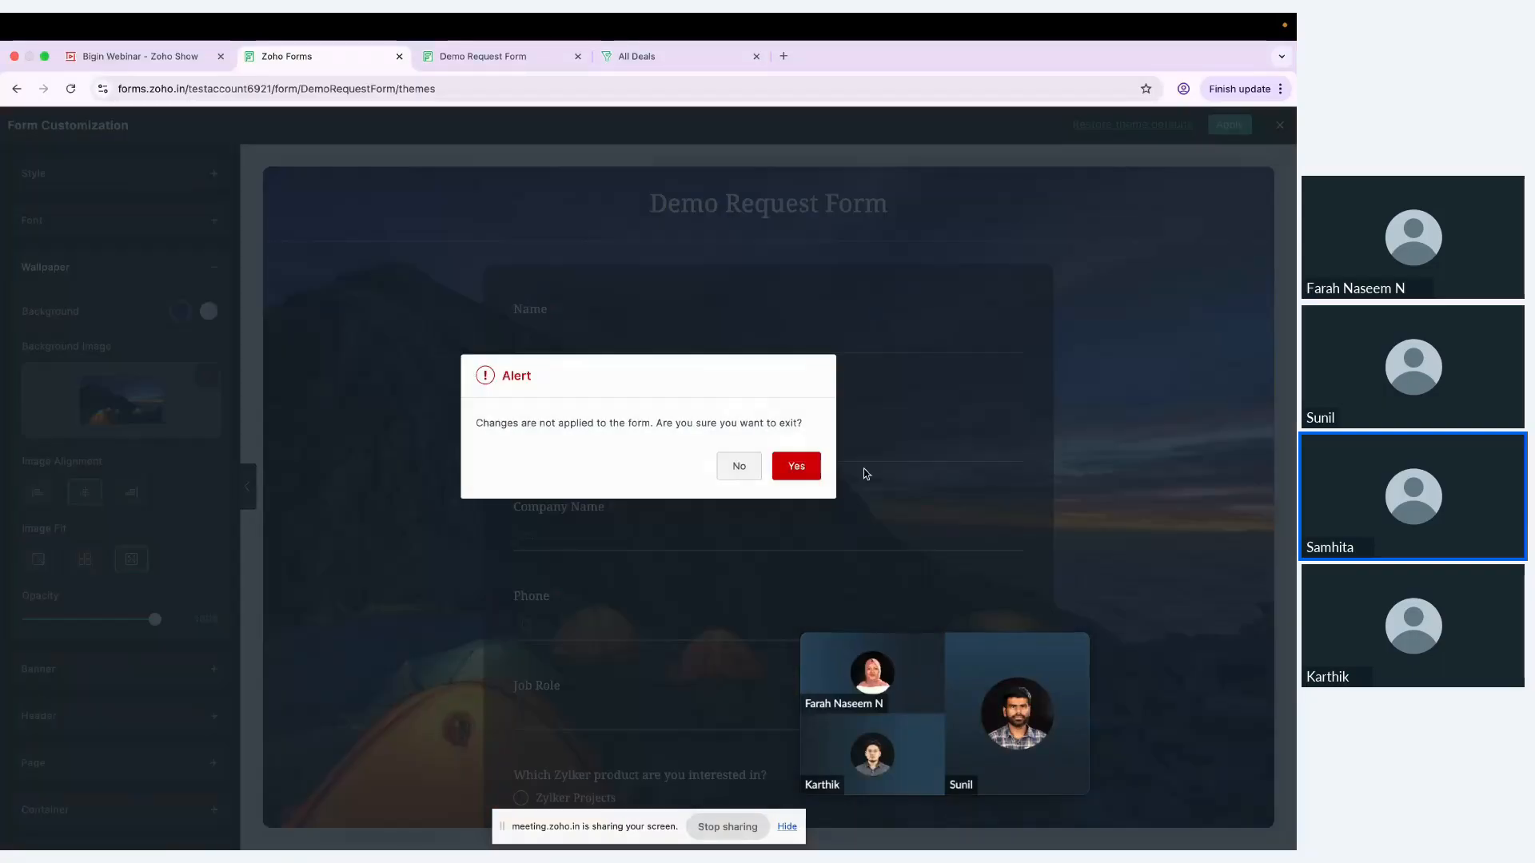
left_click(811, 476)
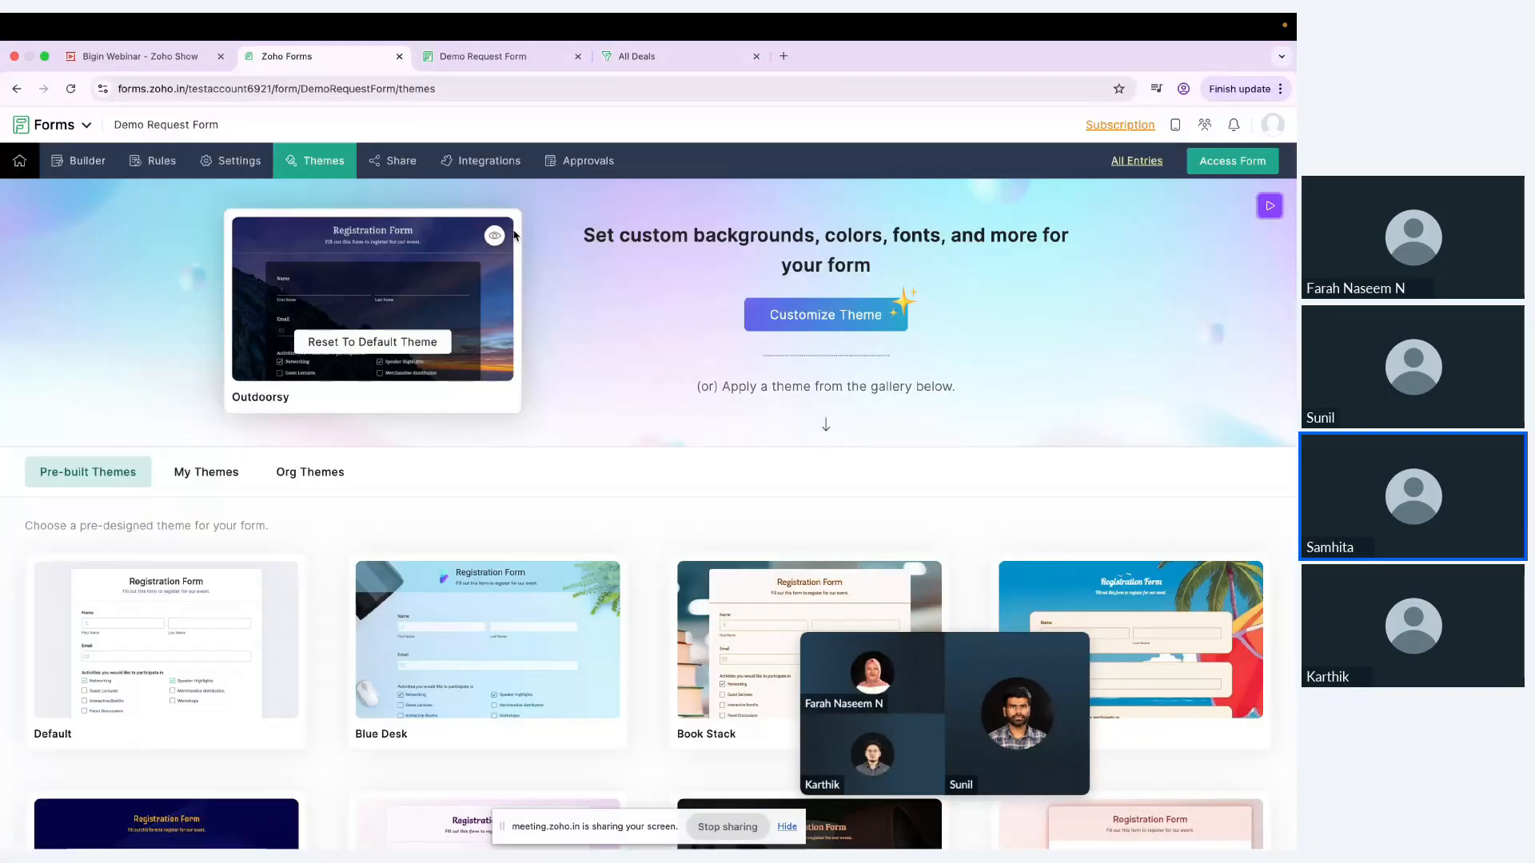
Step: Review the form's sharing options for public access, specific users with their permission levels, groups and all users
left_click(393, 161)
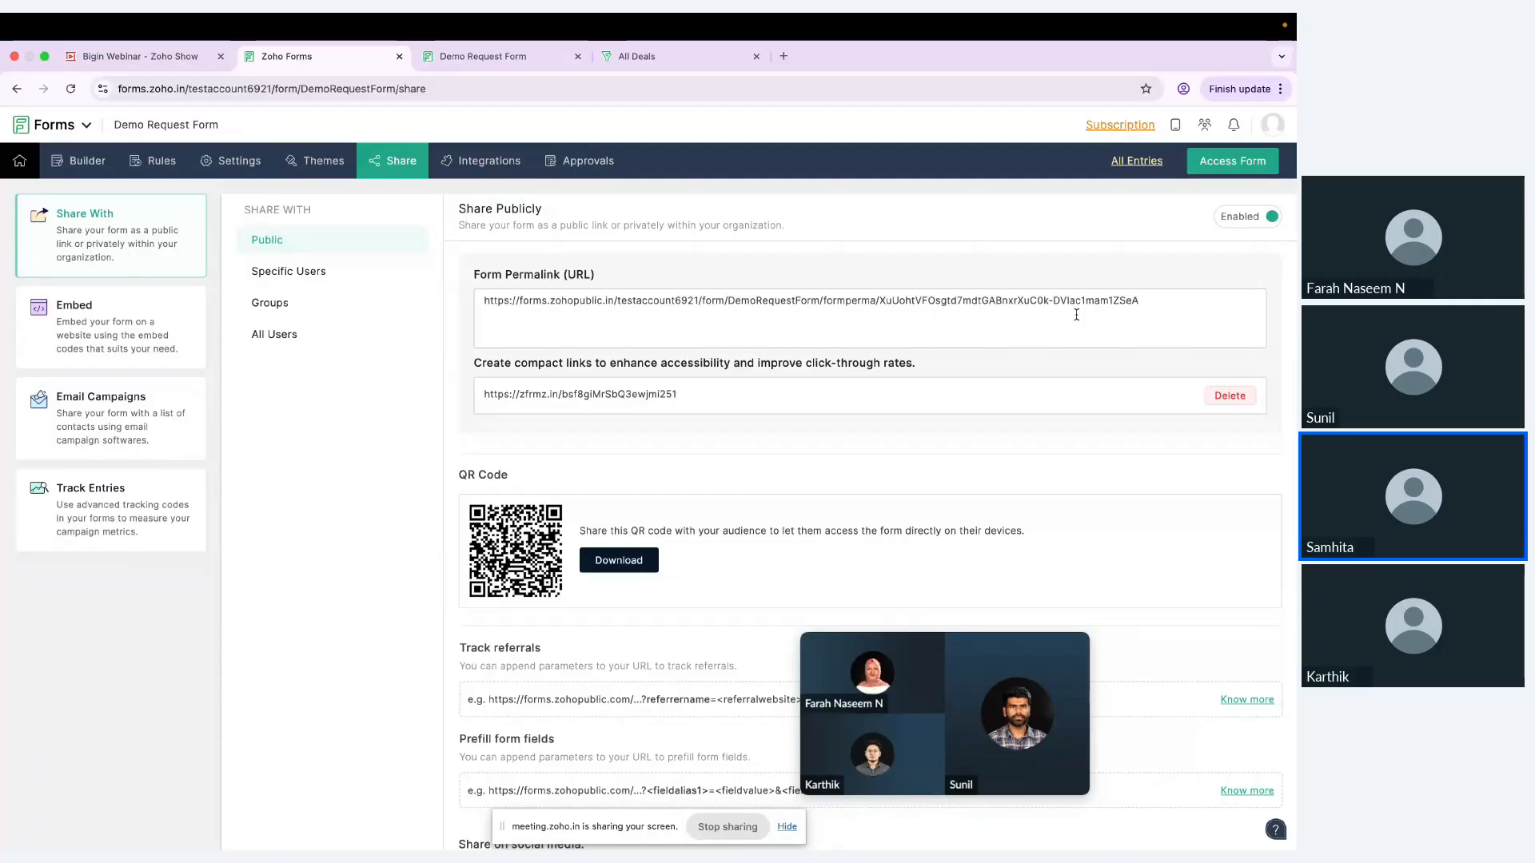
scroll(1076, 315, "down", 2)
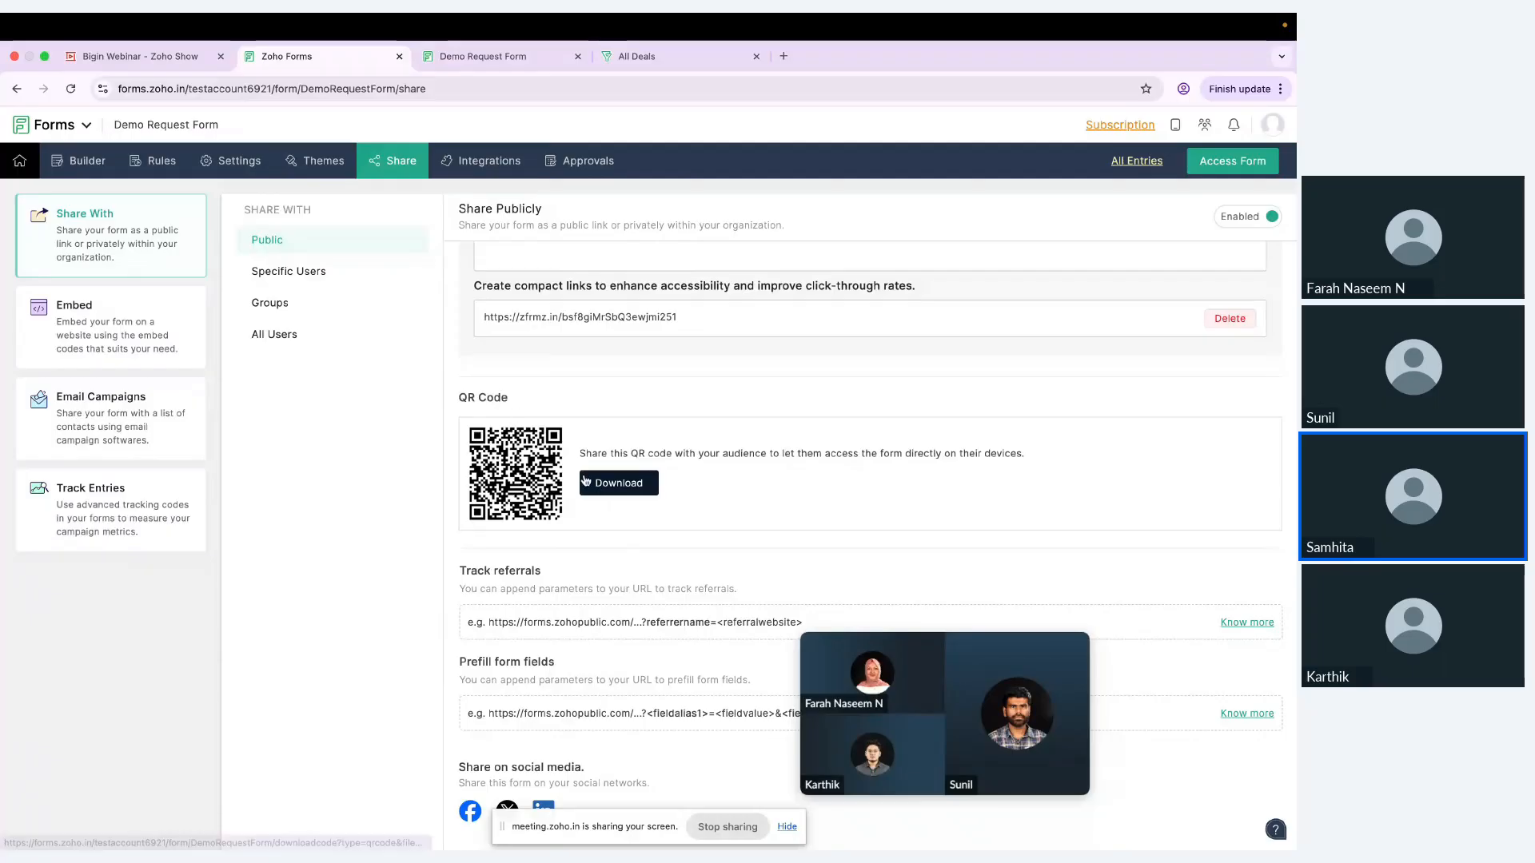
left_click(317, 276)
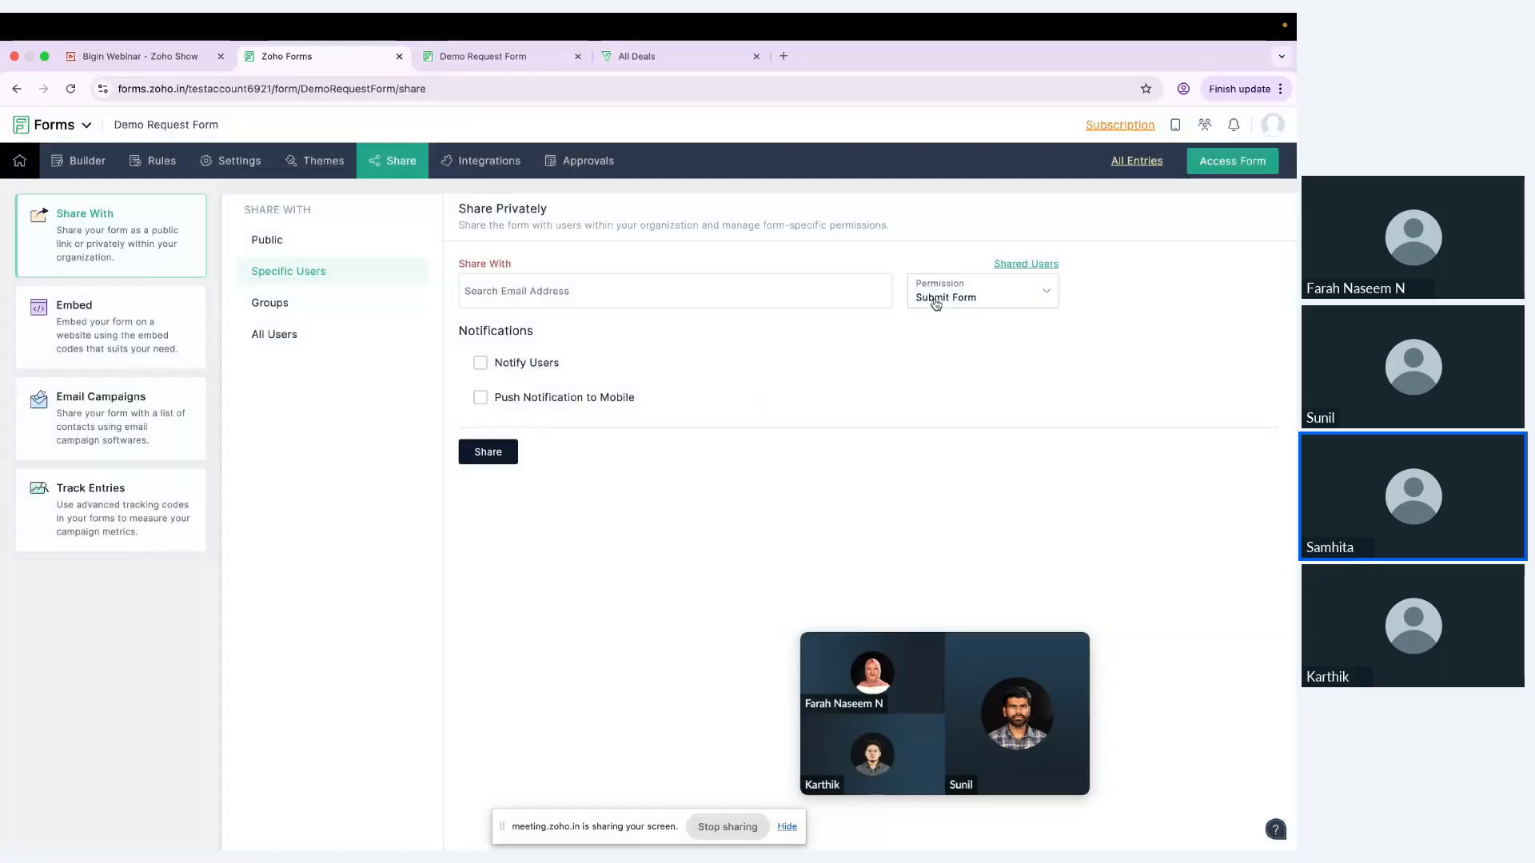
left_click(936, 302)
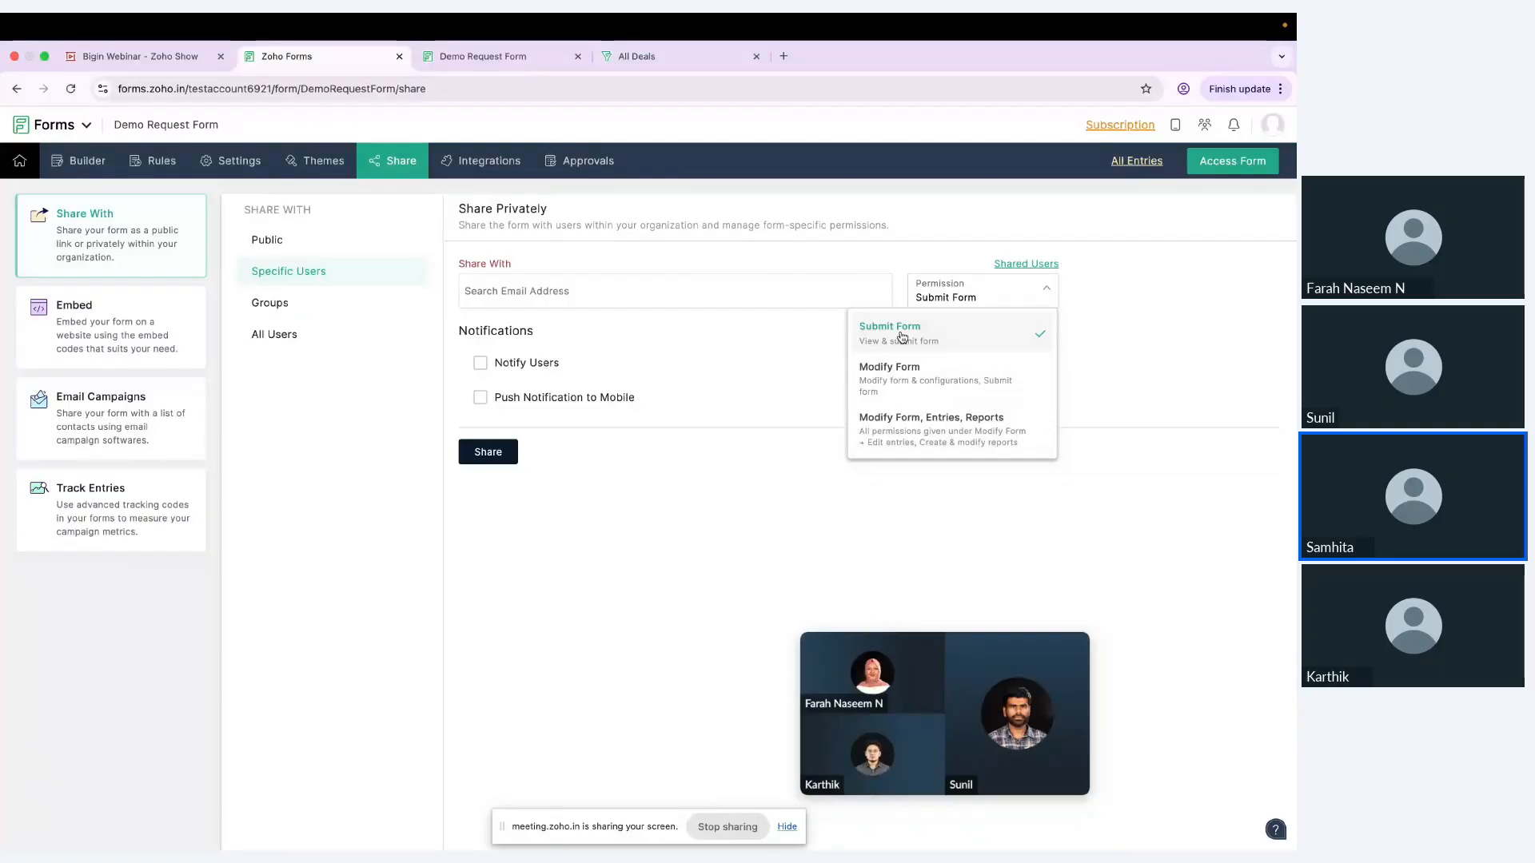
left_click(302, 307)
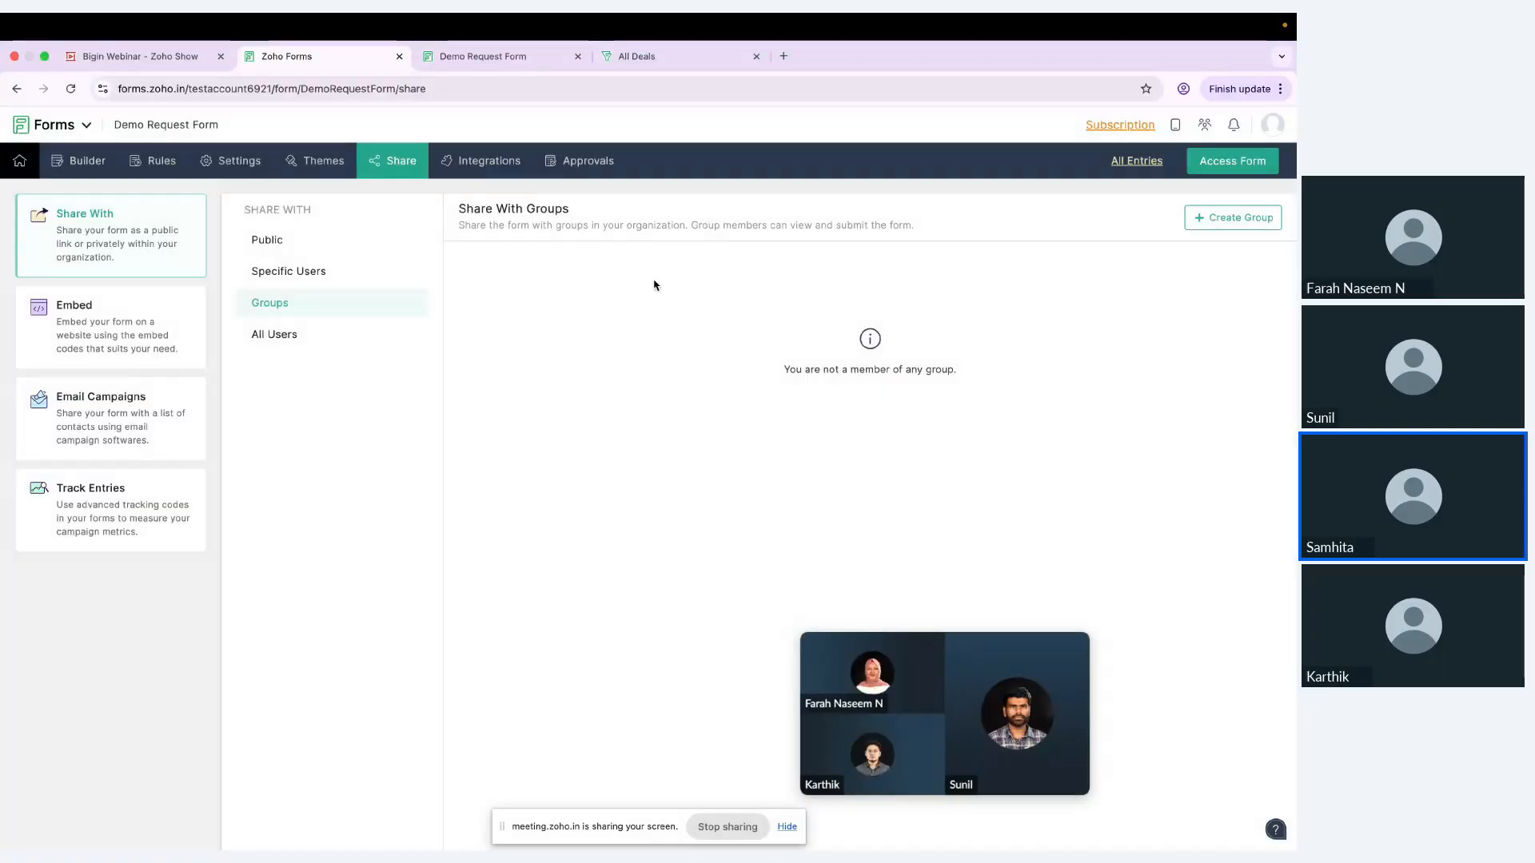
left_click(315, 332)
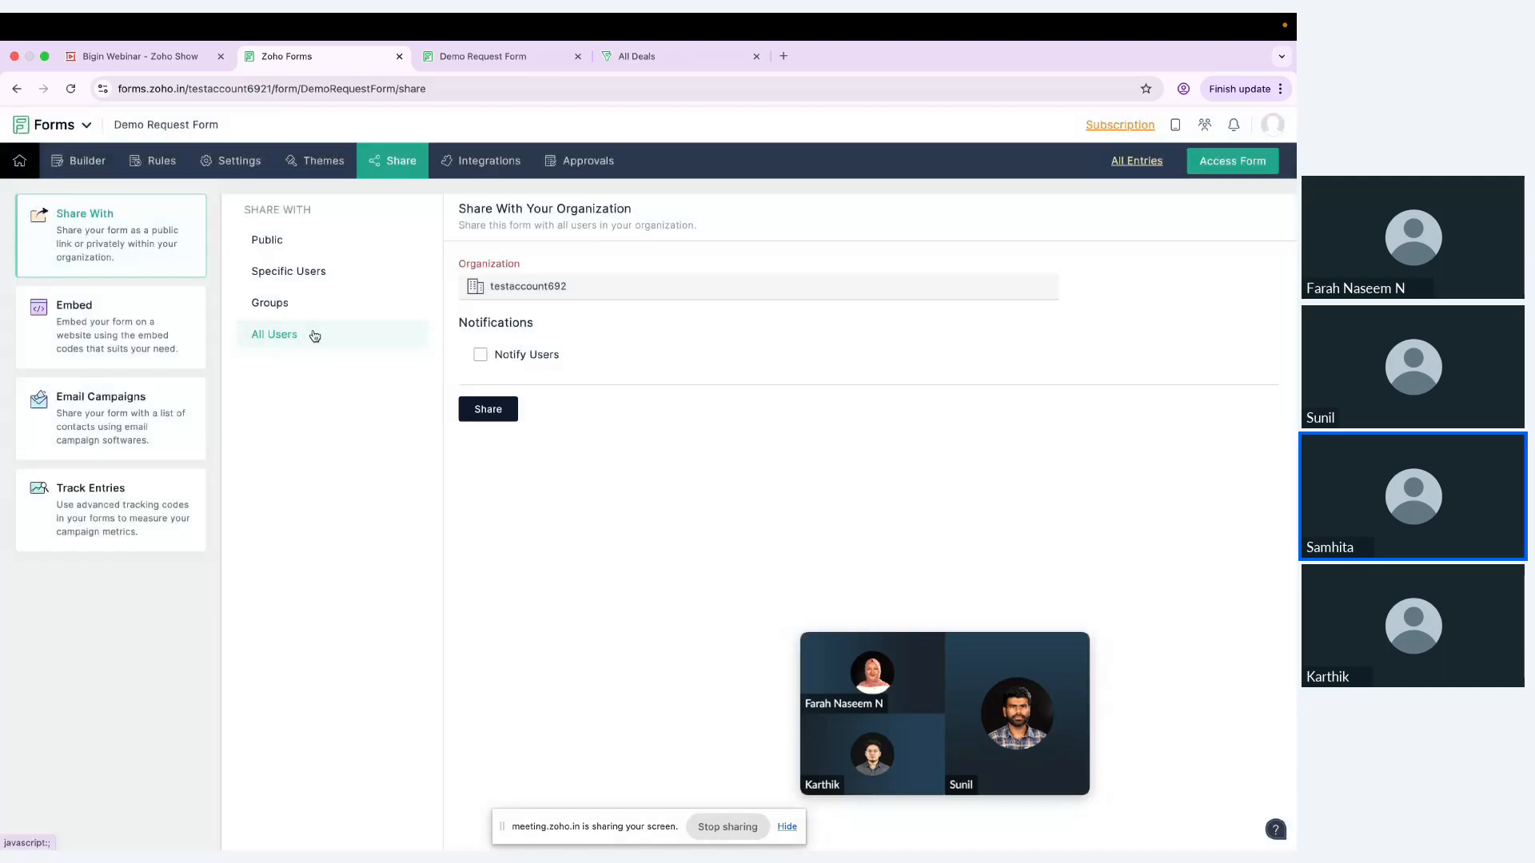
Step: Review the form's embed options for iframe, JavaScript and Lightbox Pop-up Form
left_click(151, 323)
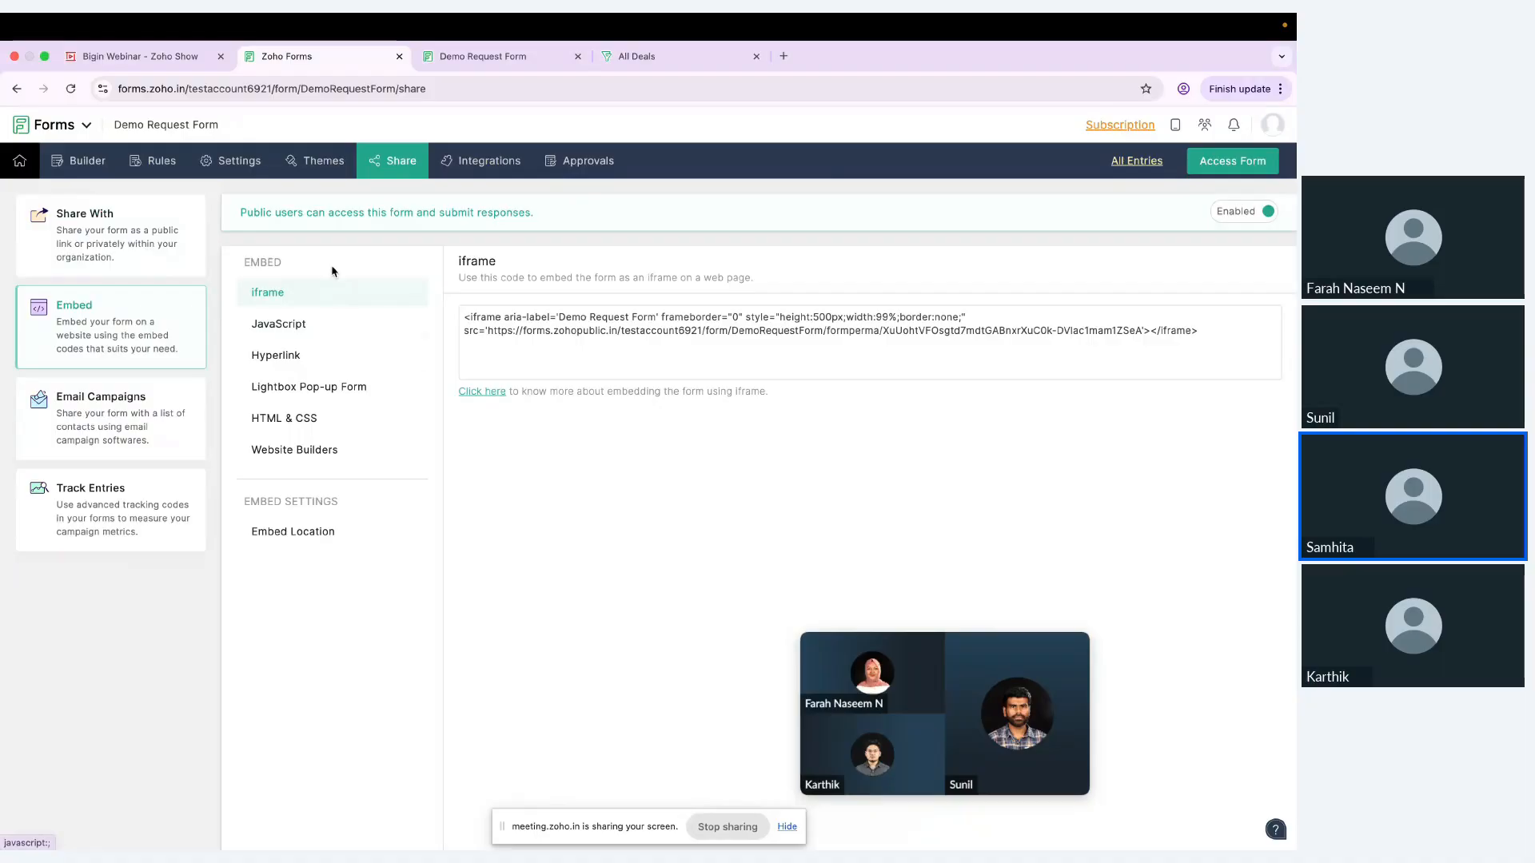
left_click(338, 329)
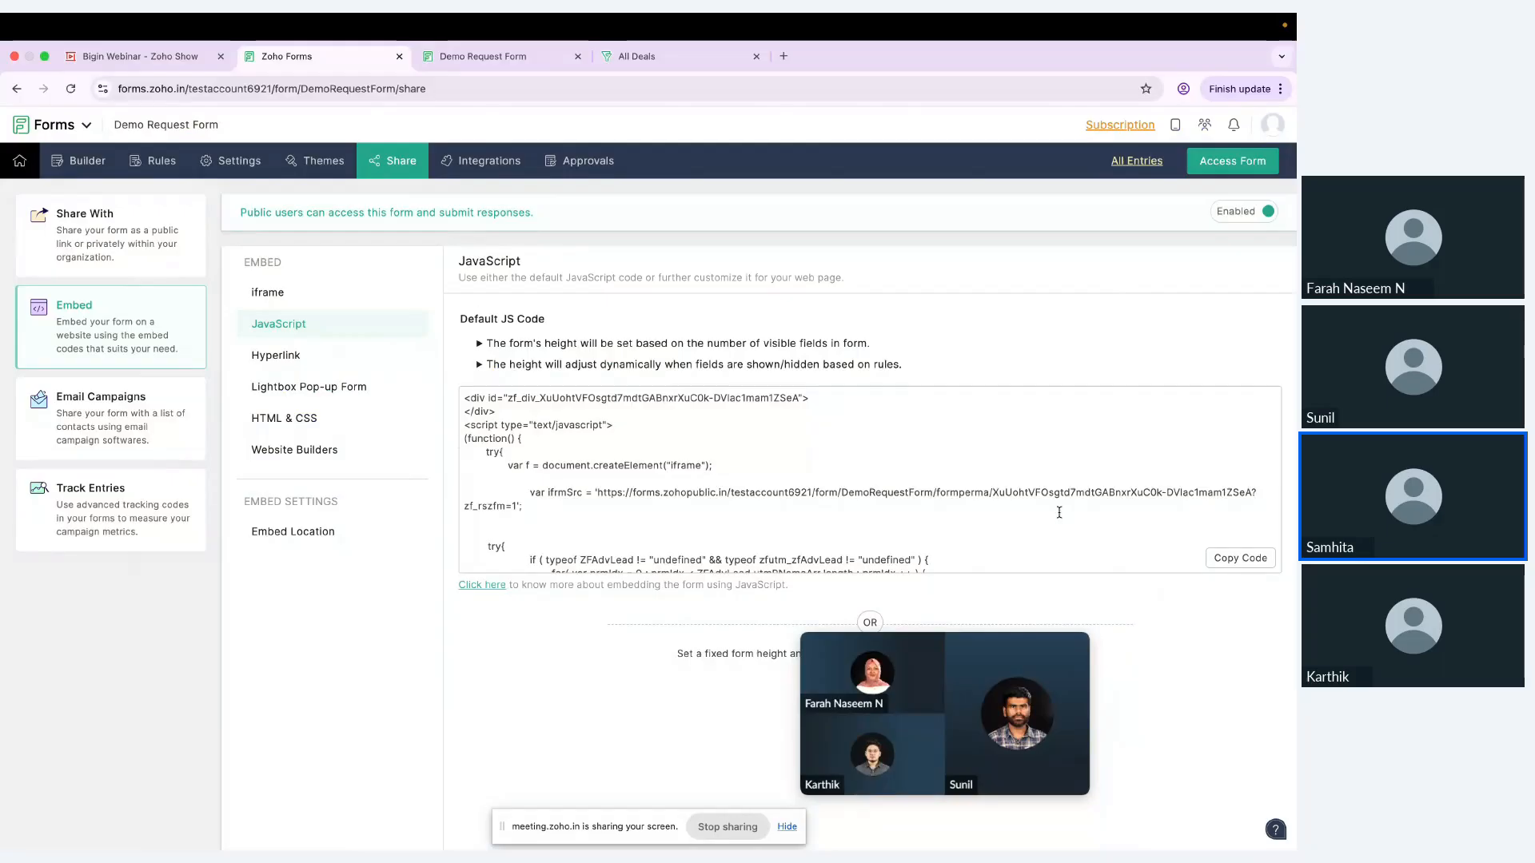
left_click(302, 387)
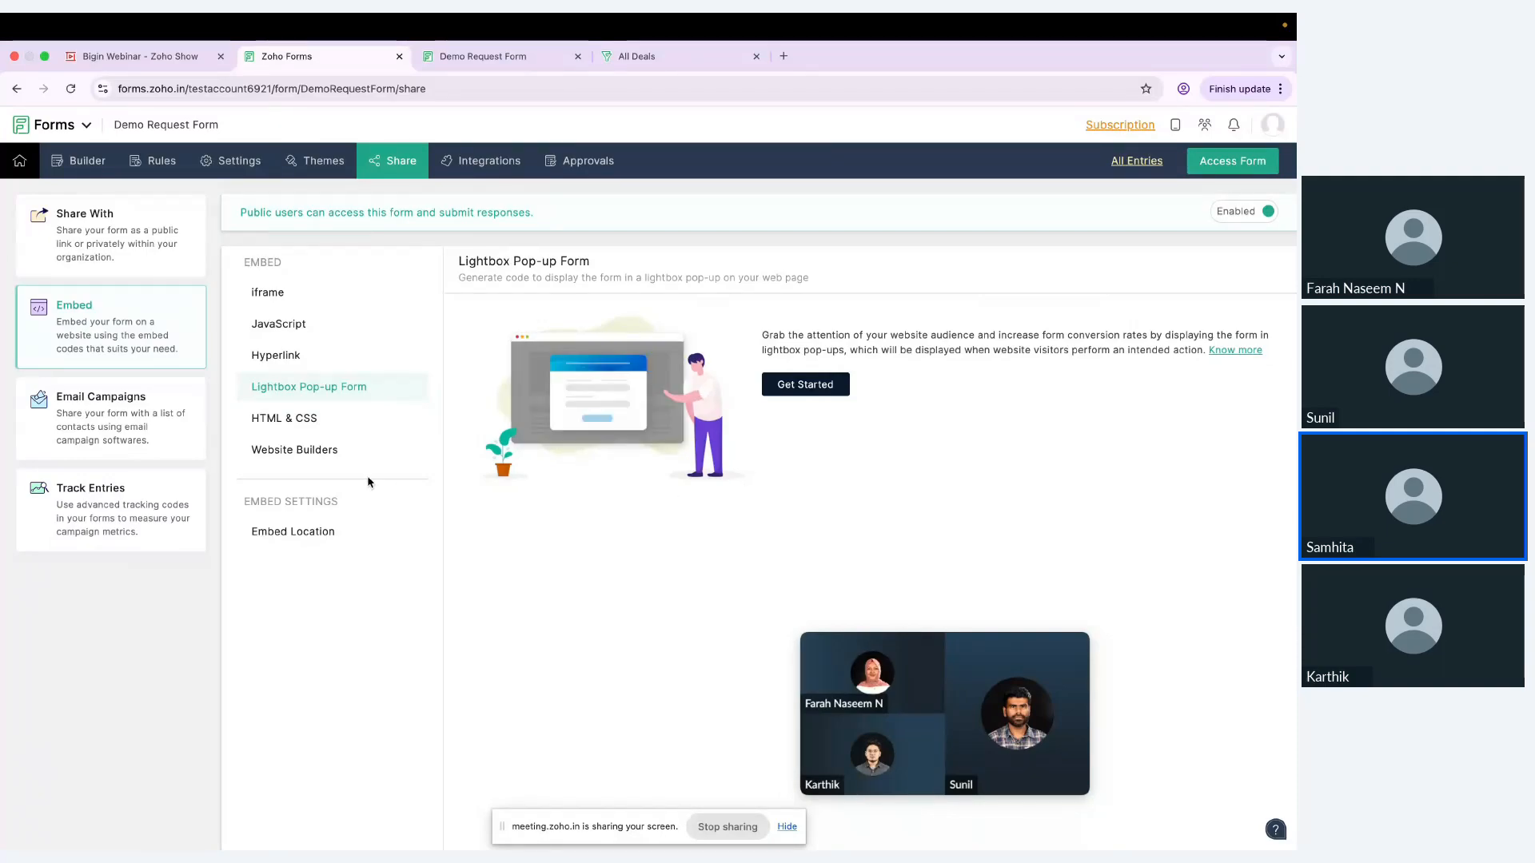
Step: View the Email Campaigns sharing options and the entry tracking options: UTM Tracking, Google Tag Manager and Embedded Form Tracking
left_click(188, 438)
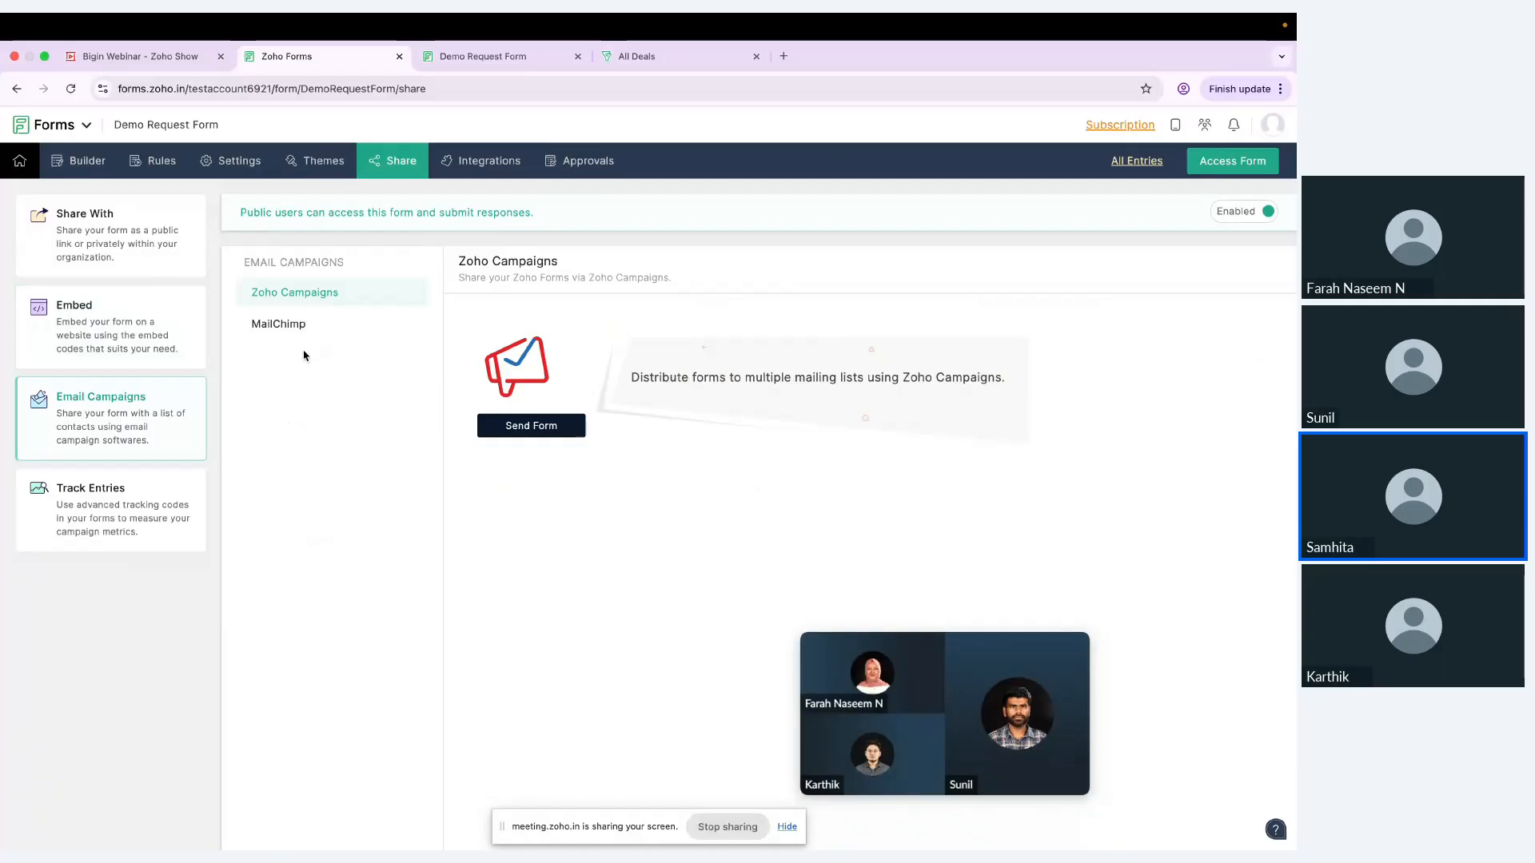
left_click(142, 486)
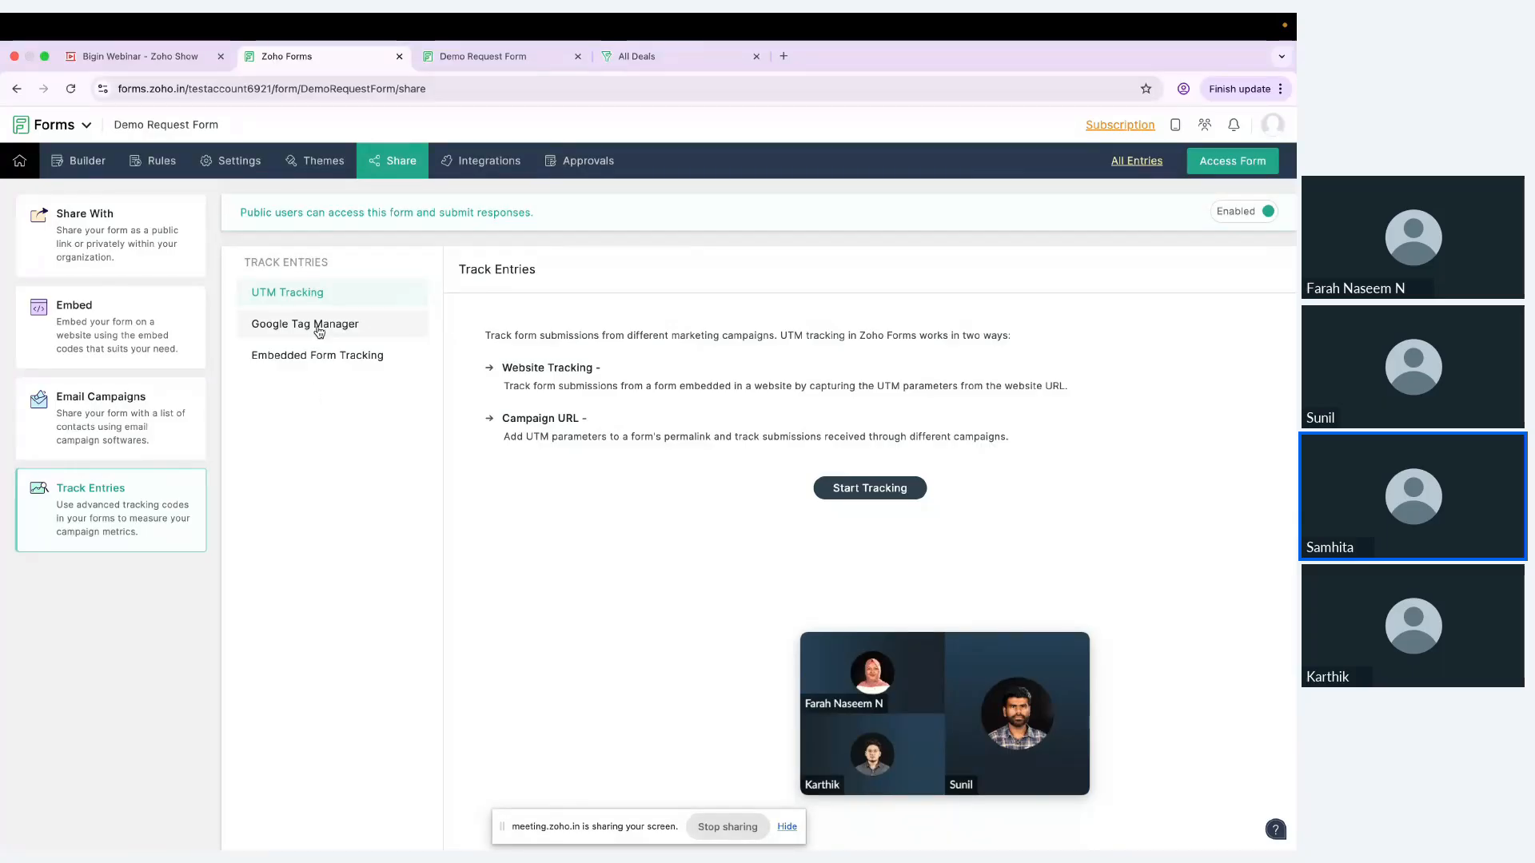
left_click(353, 334)
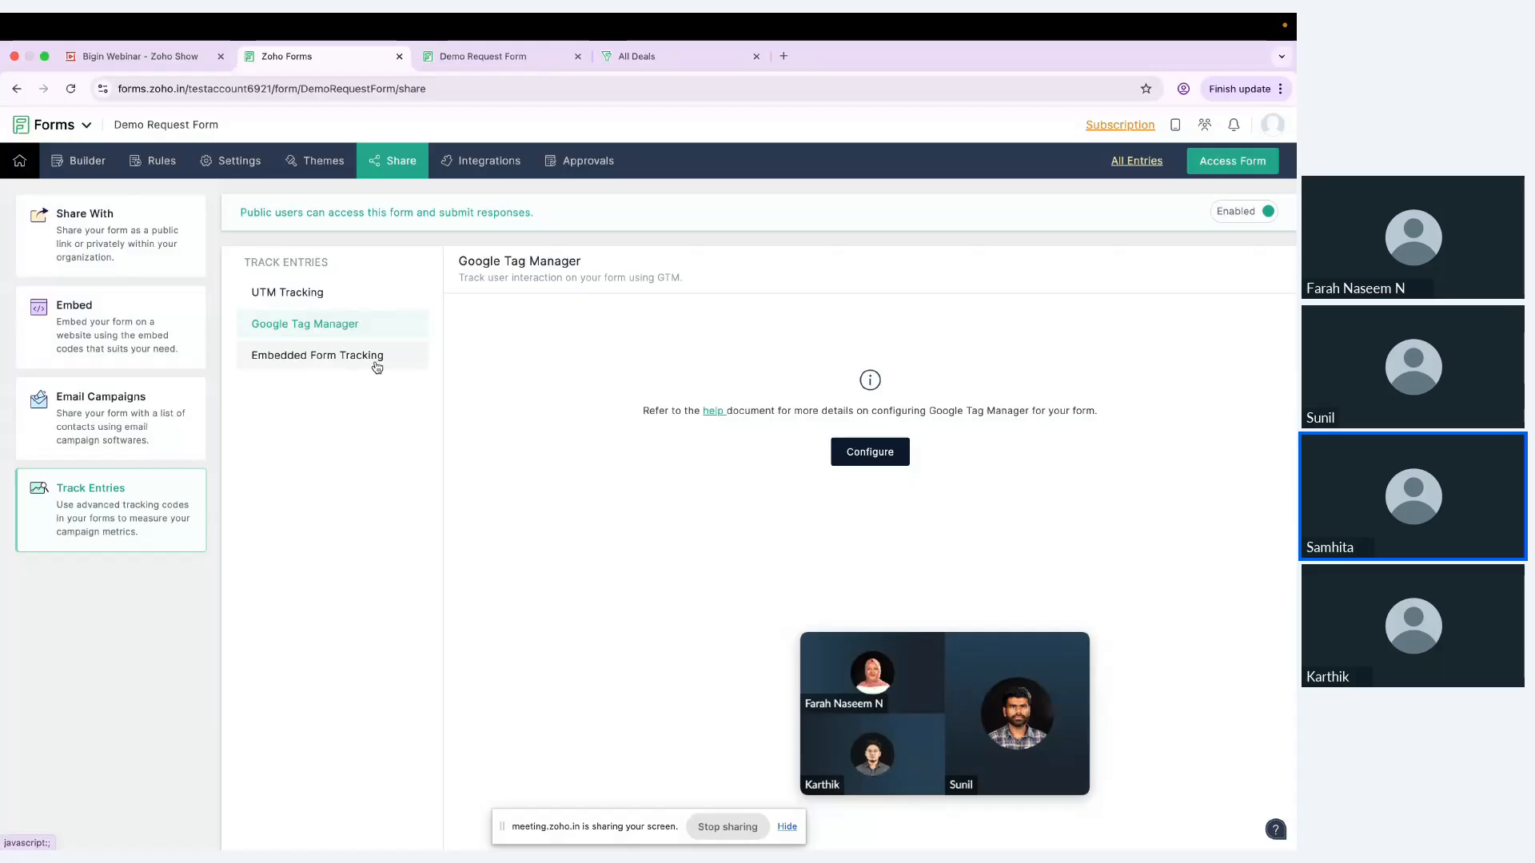
left_click(377, 362)
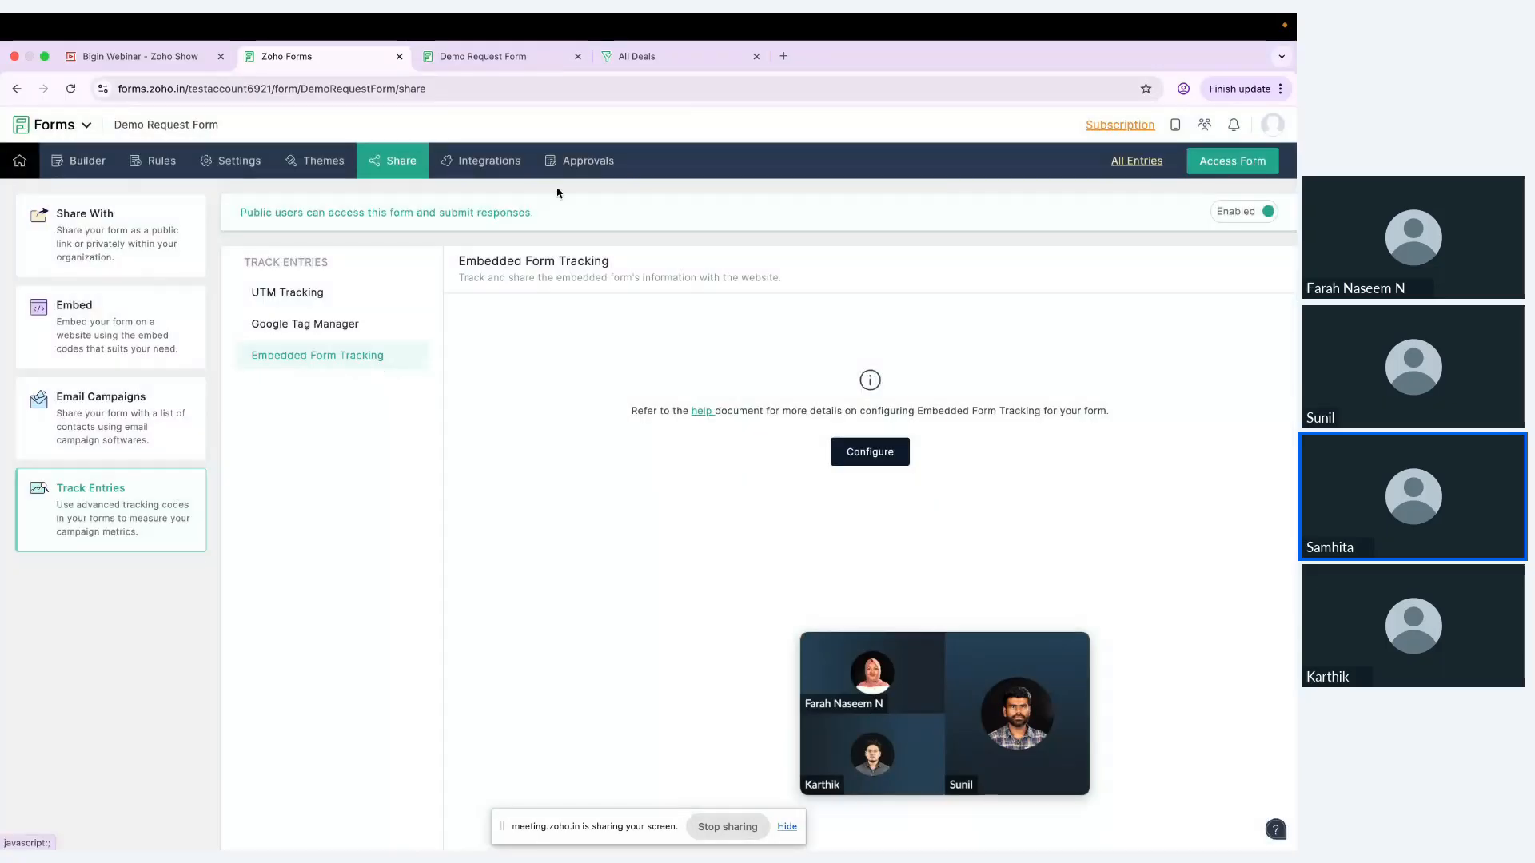
Step: Explore the Advanced multilevel approval setup, including a new level condition and its available actions, and exit without saving a level
left_click(572, 165)
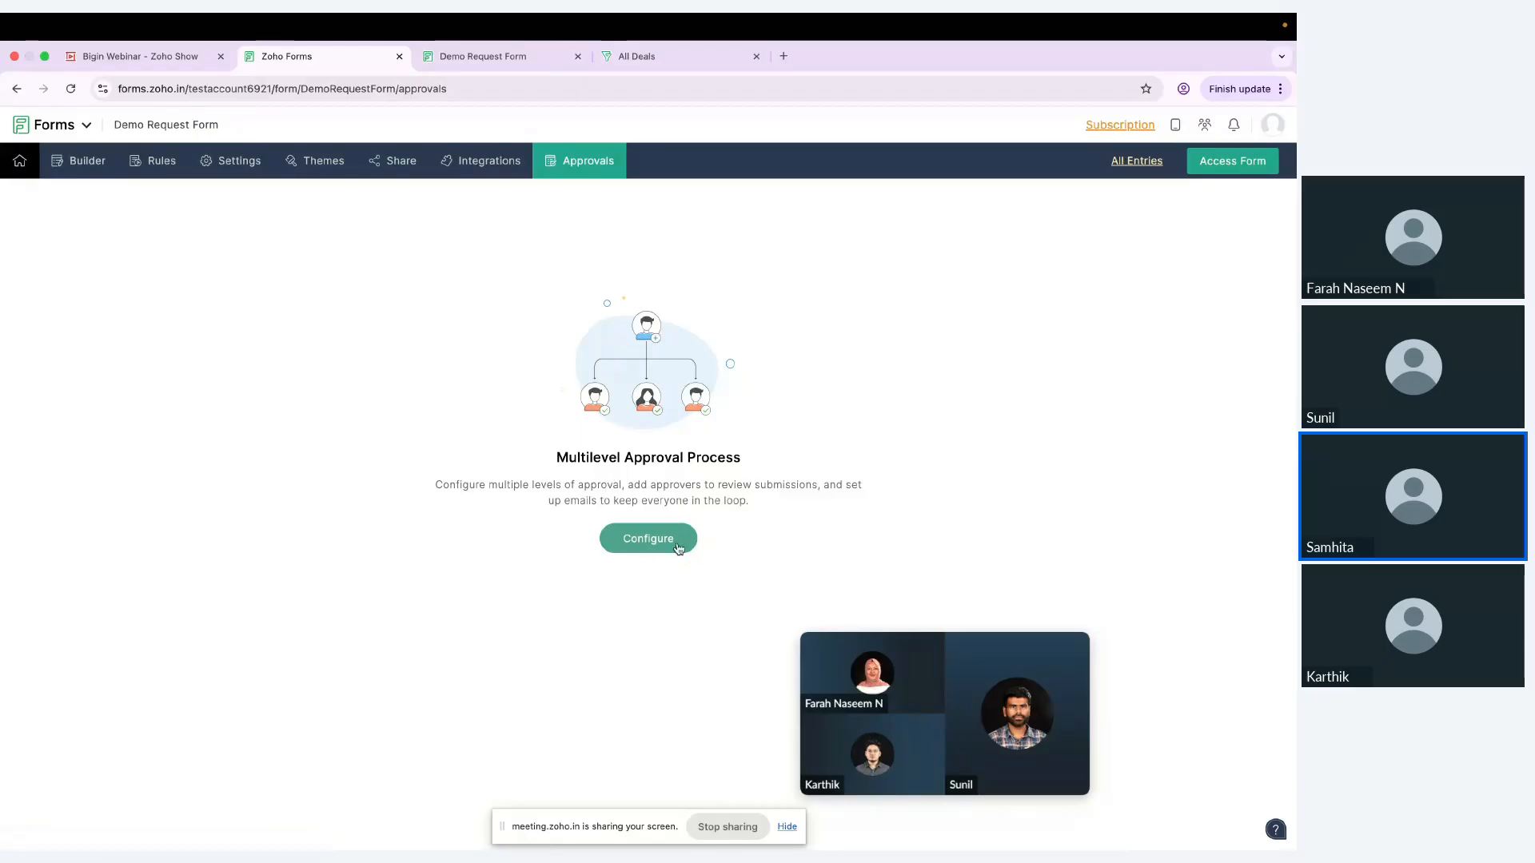
left_click(678, 548)
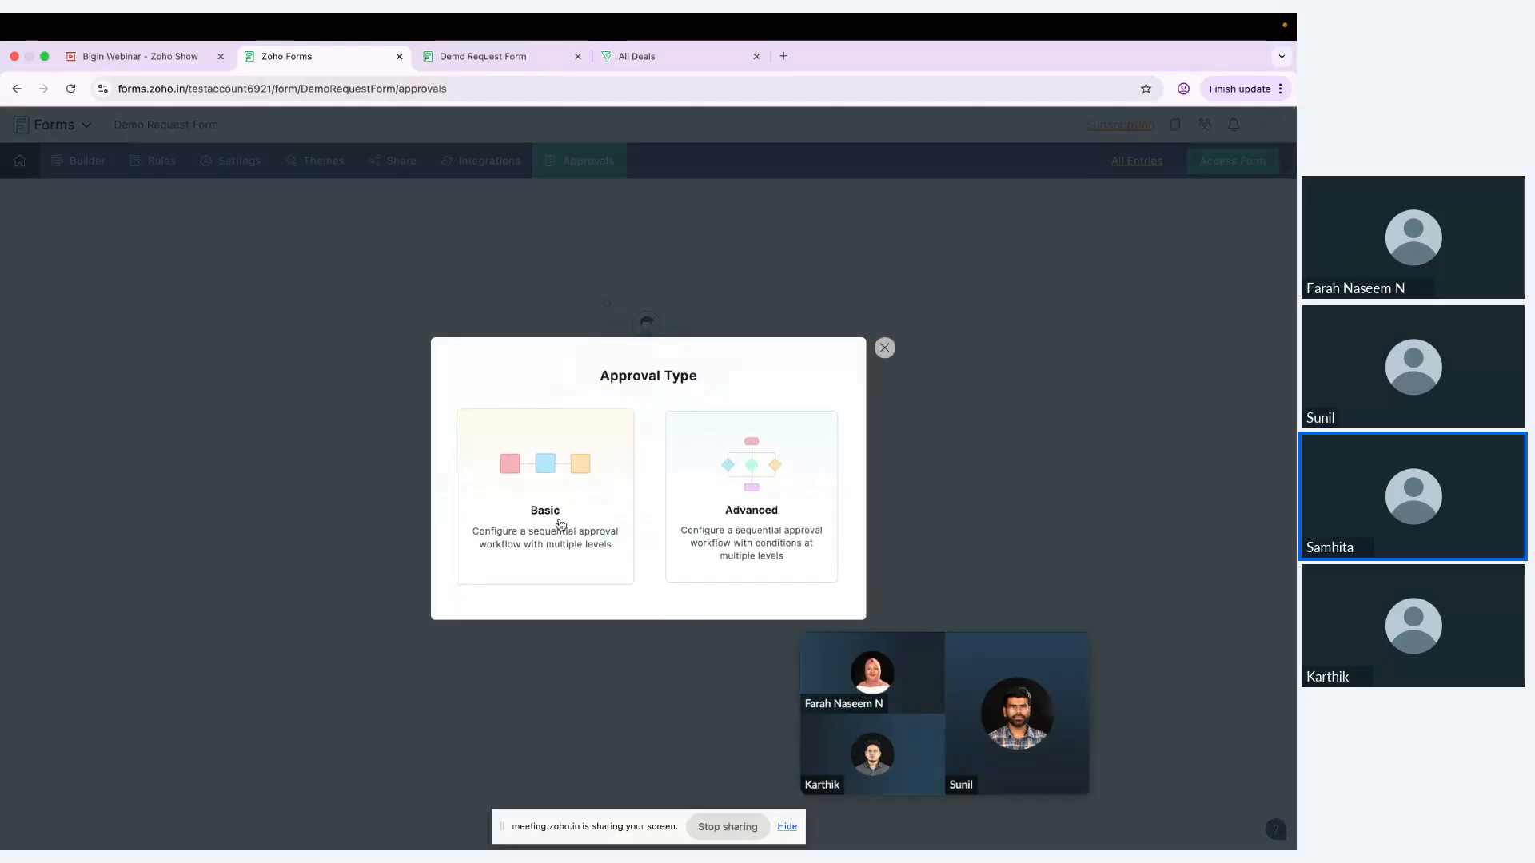
left_click(787, 474)
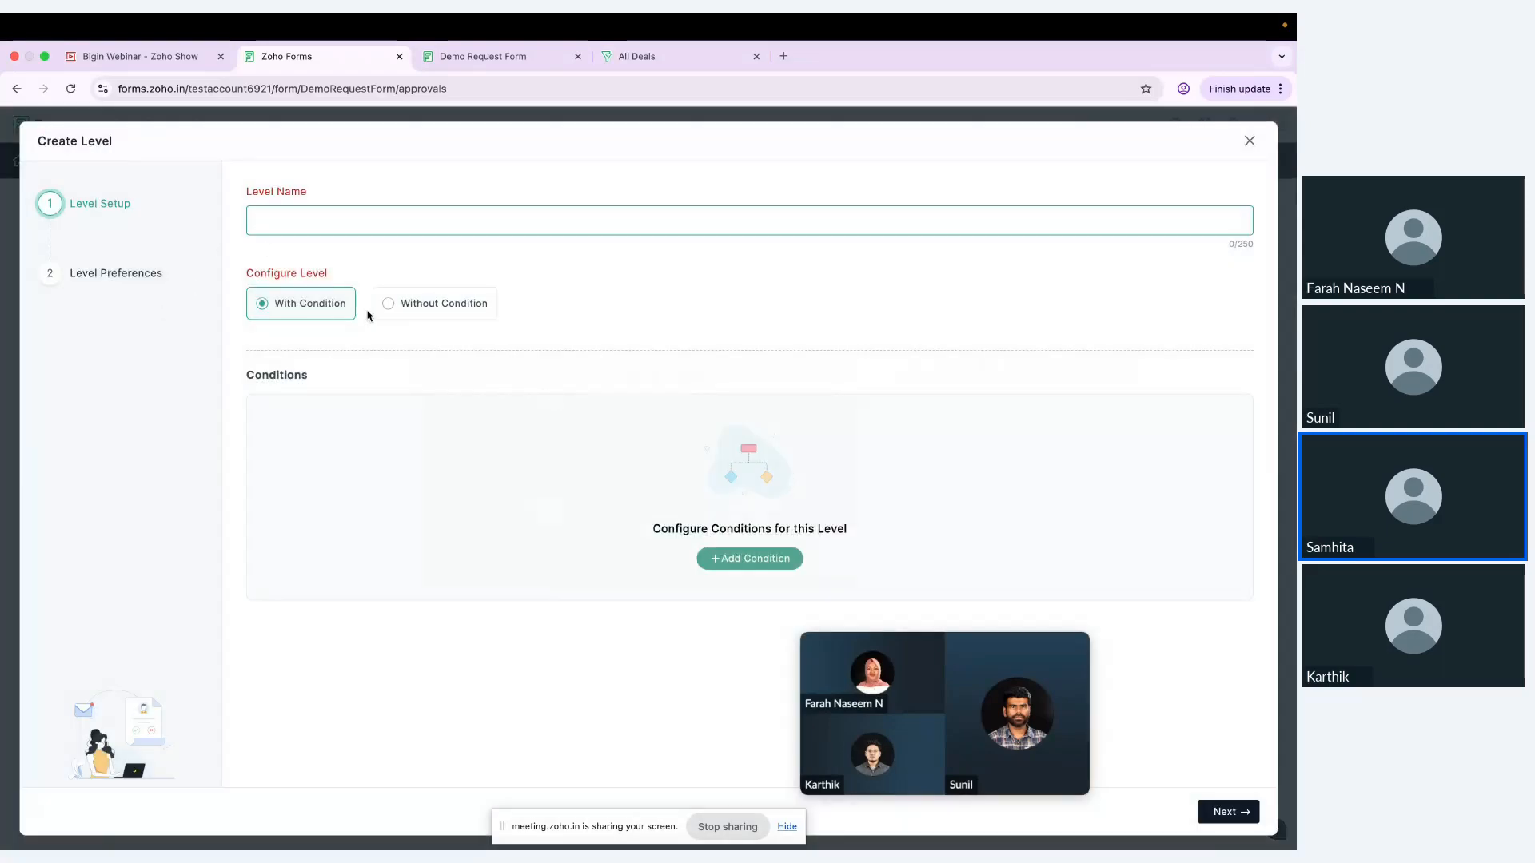
left_click(713, 567)
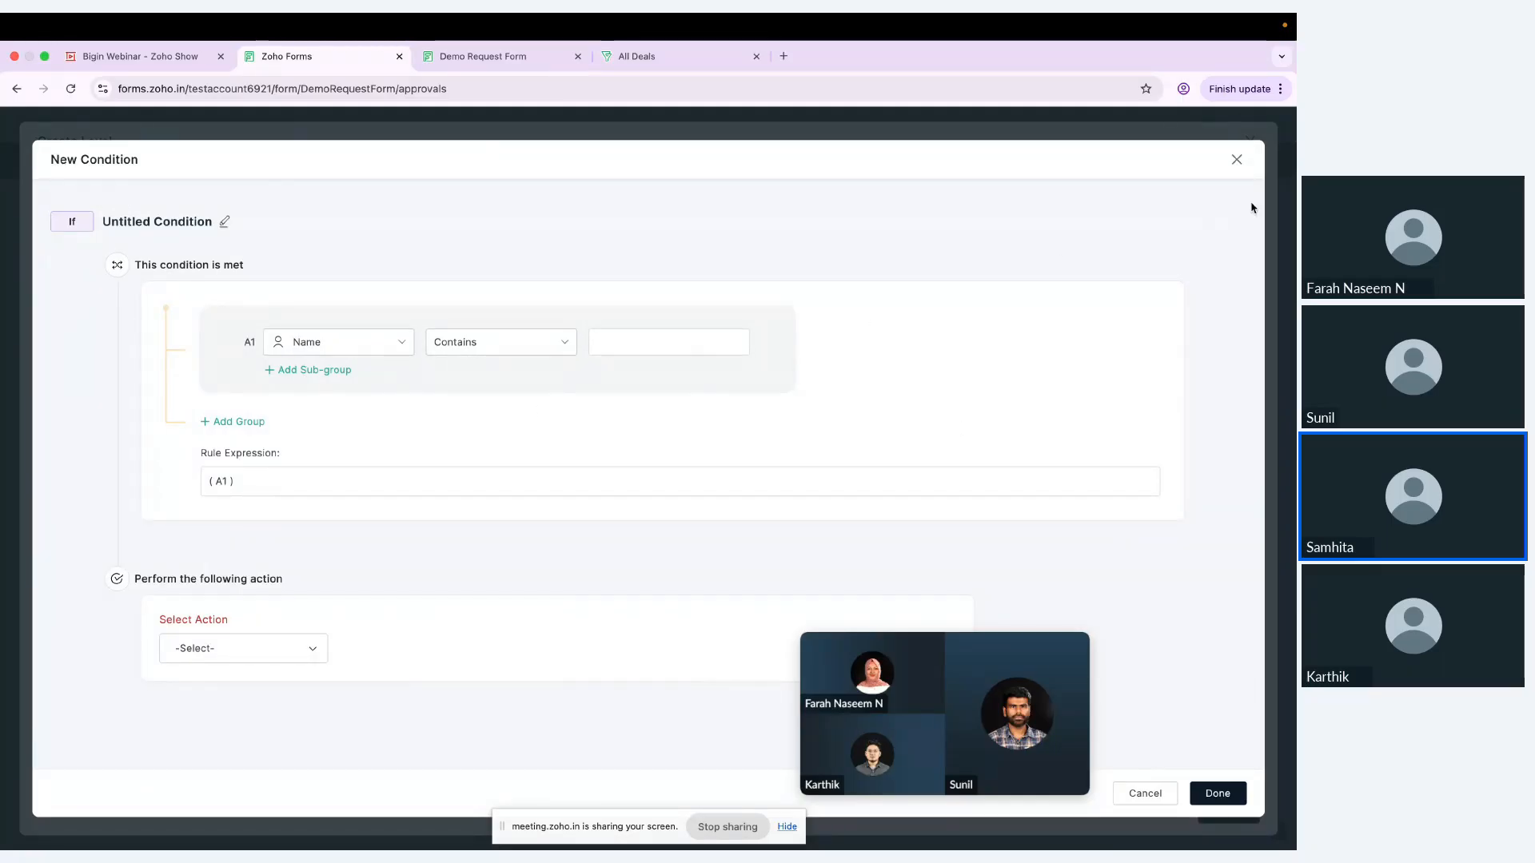
left_click(292, 649)
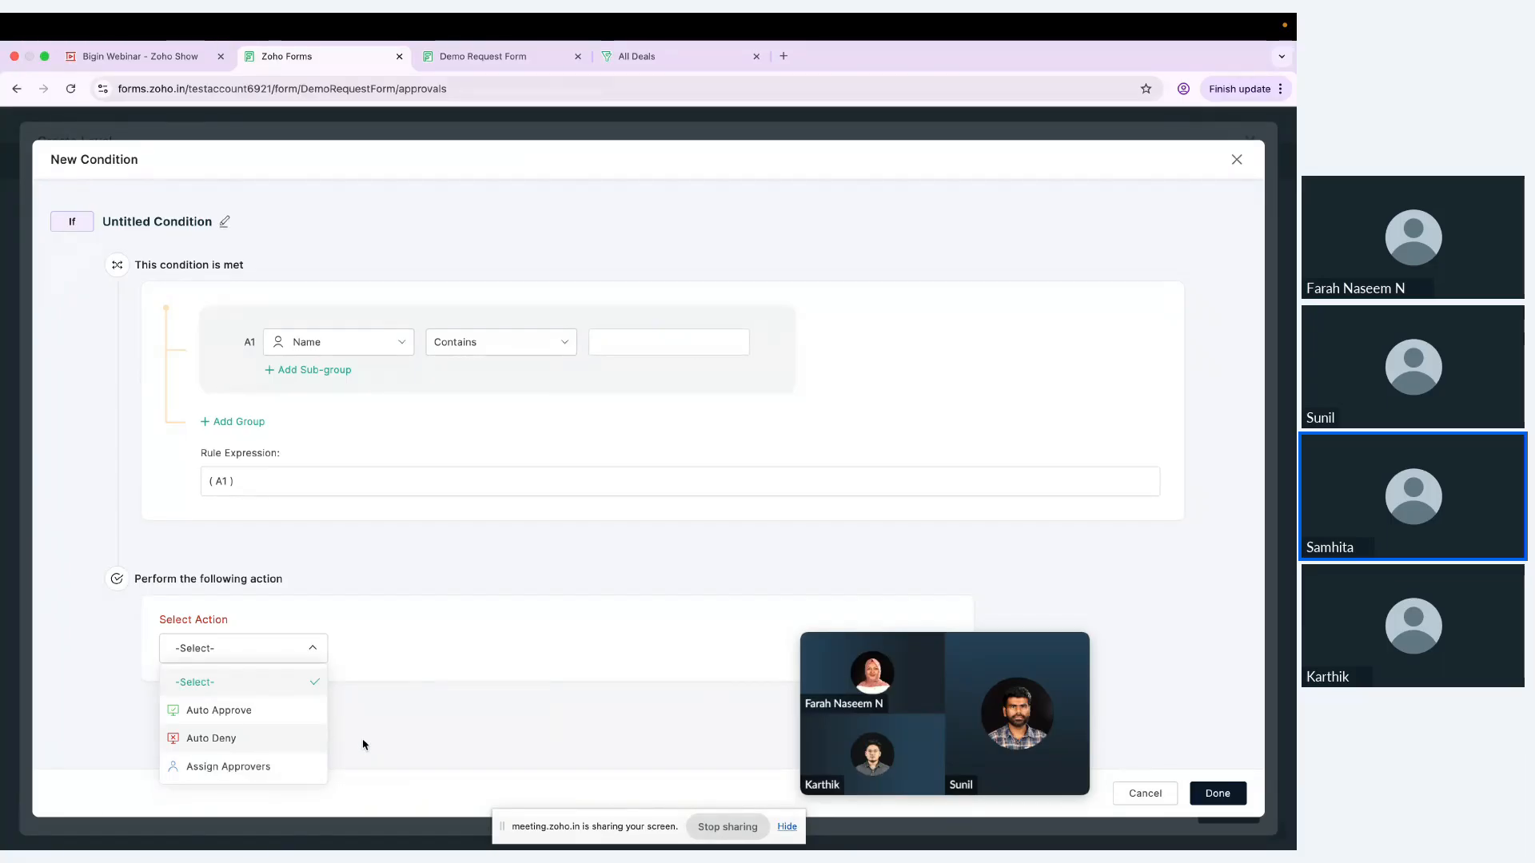
left_click(1216, 793)
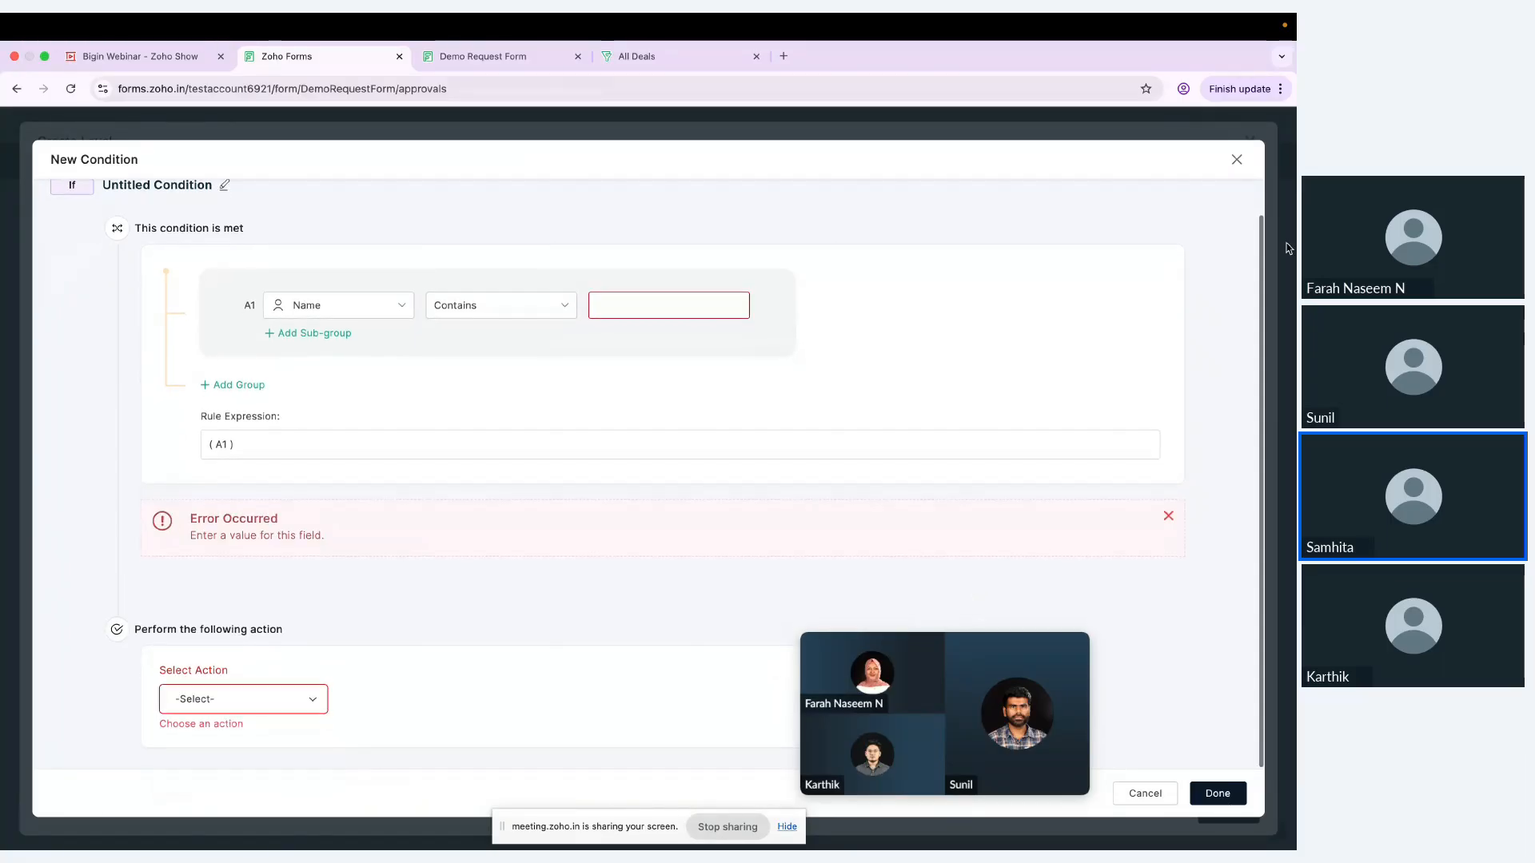
left_click(1237, 161)
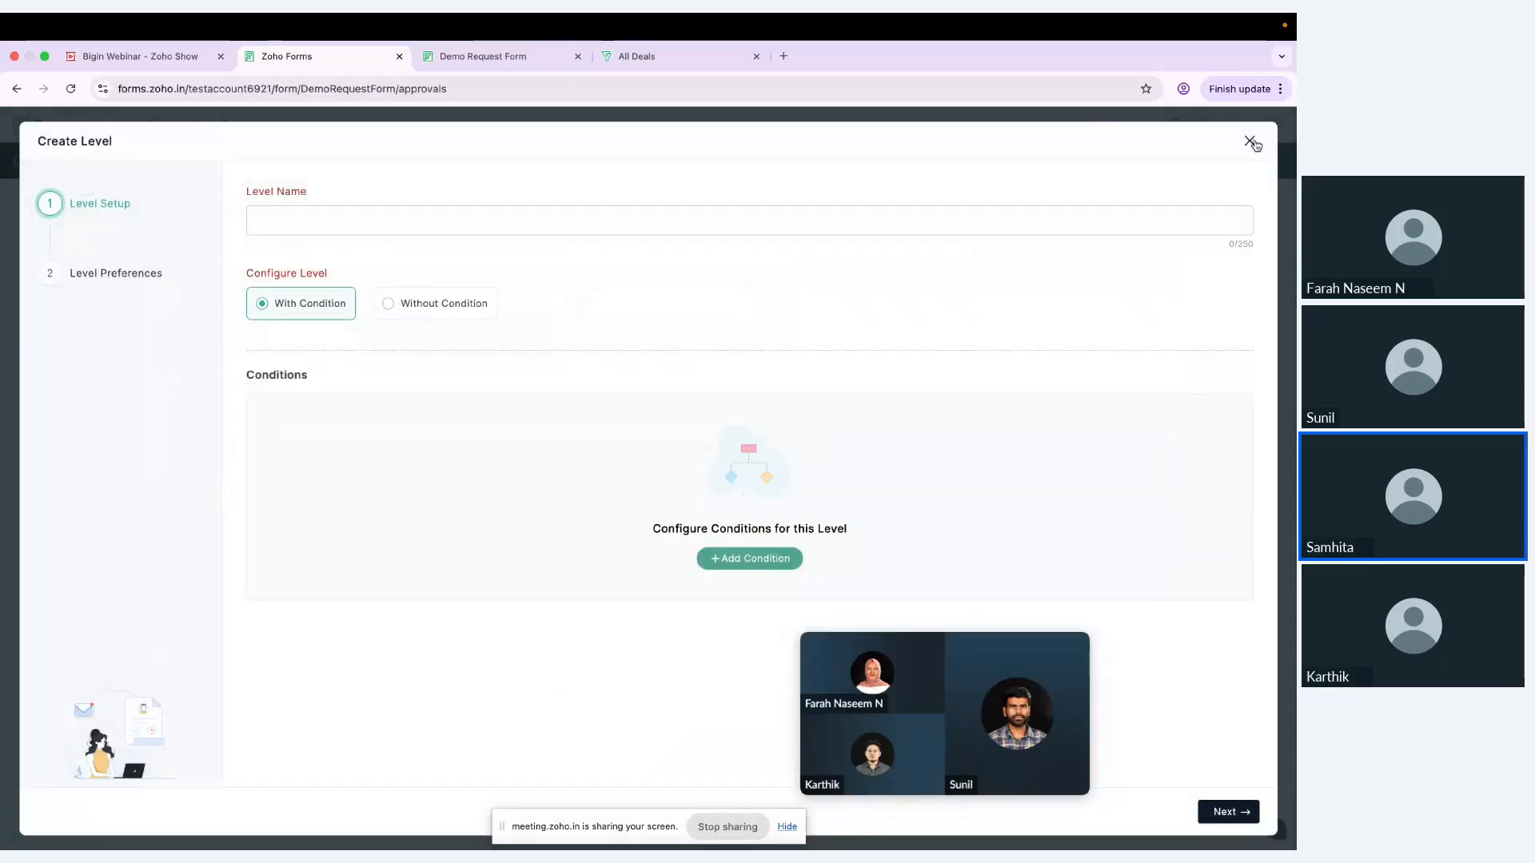
left_click(1249, 141)
left_click(816, 518)
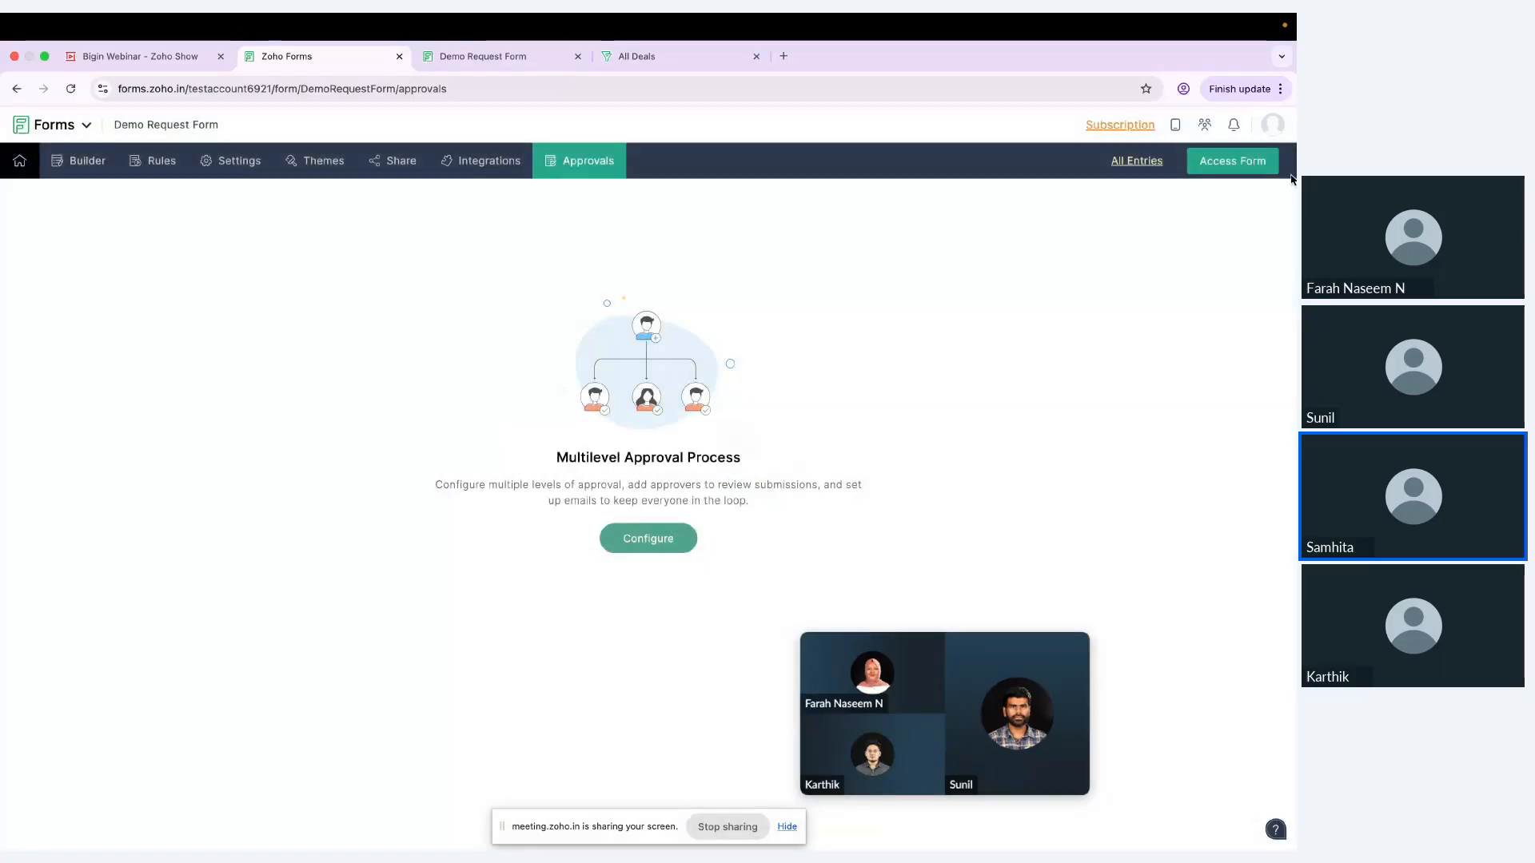
Step: Start a Bigin integration for the Demo Request Form and choose Contacts as the module
left_click(496, 166)
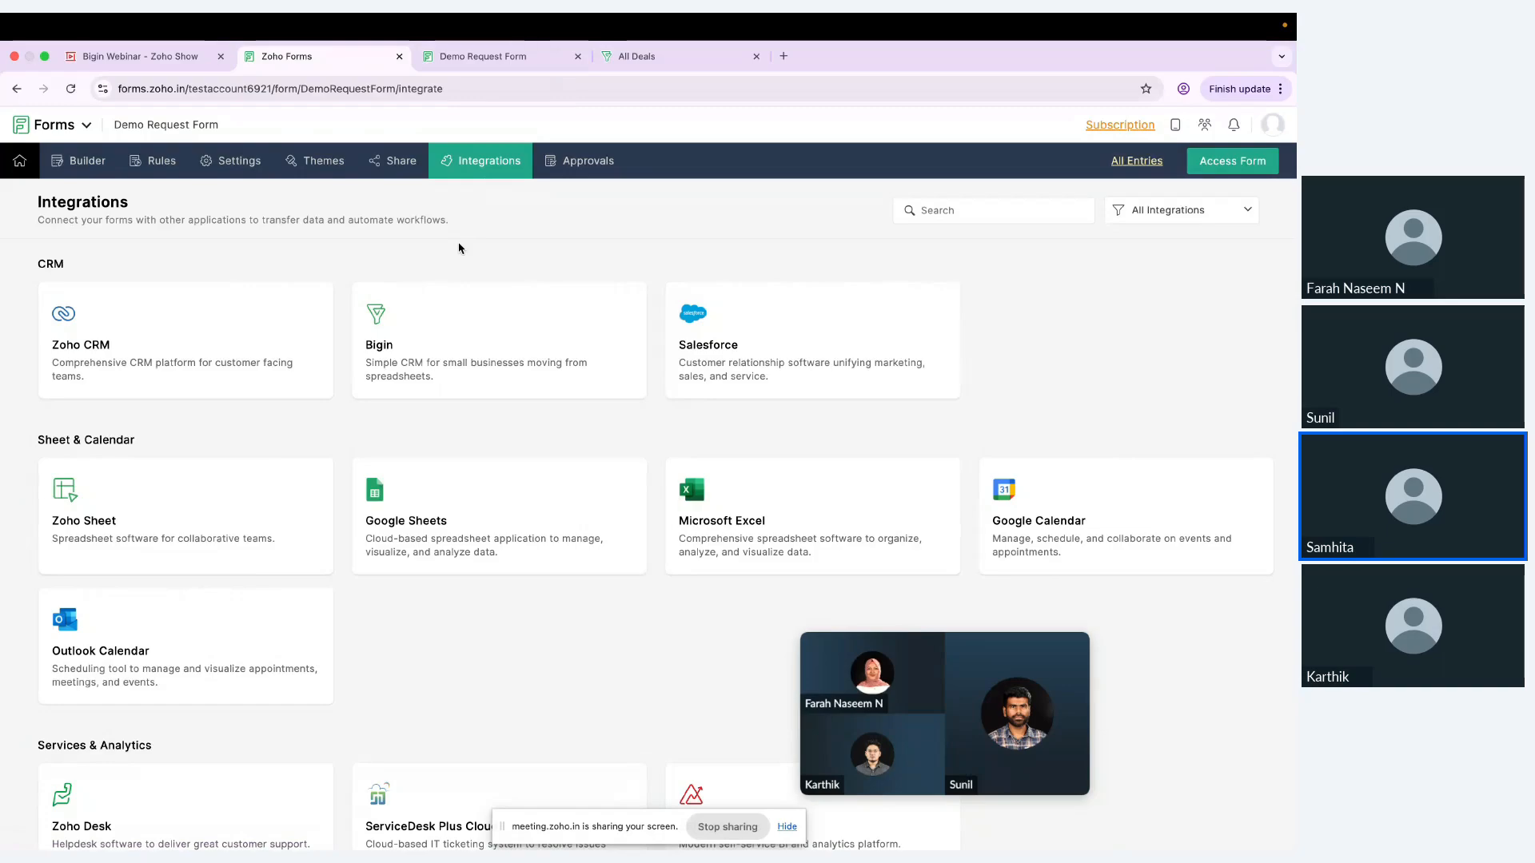
scroll(439, 572, "down", 9)
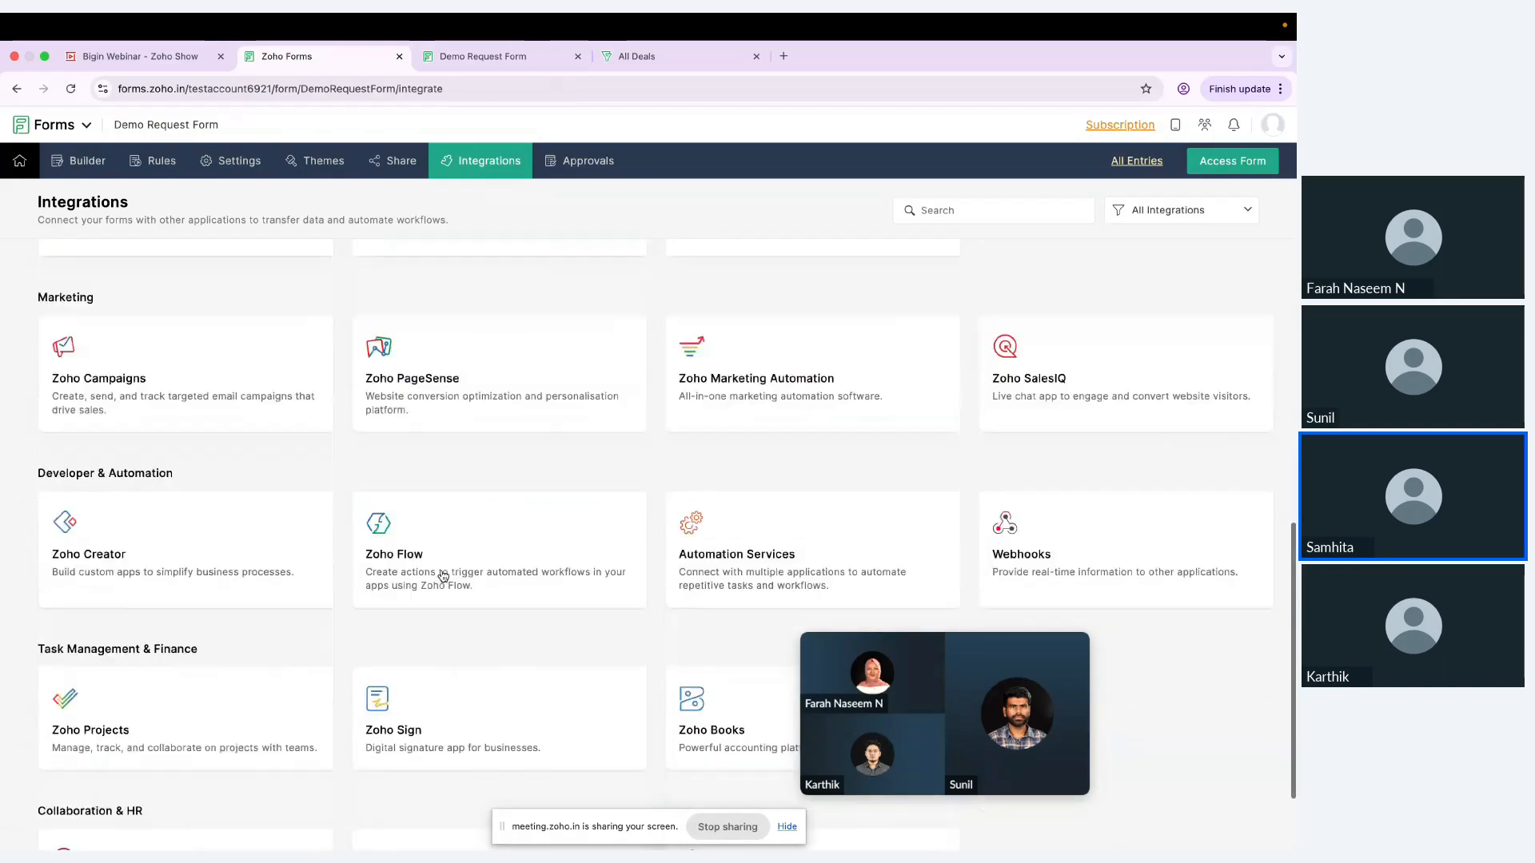
scroll(443, 575, "up", 9)
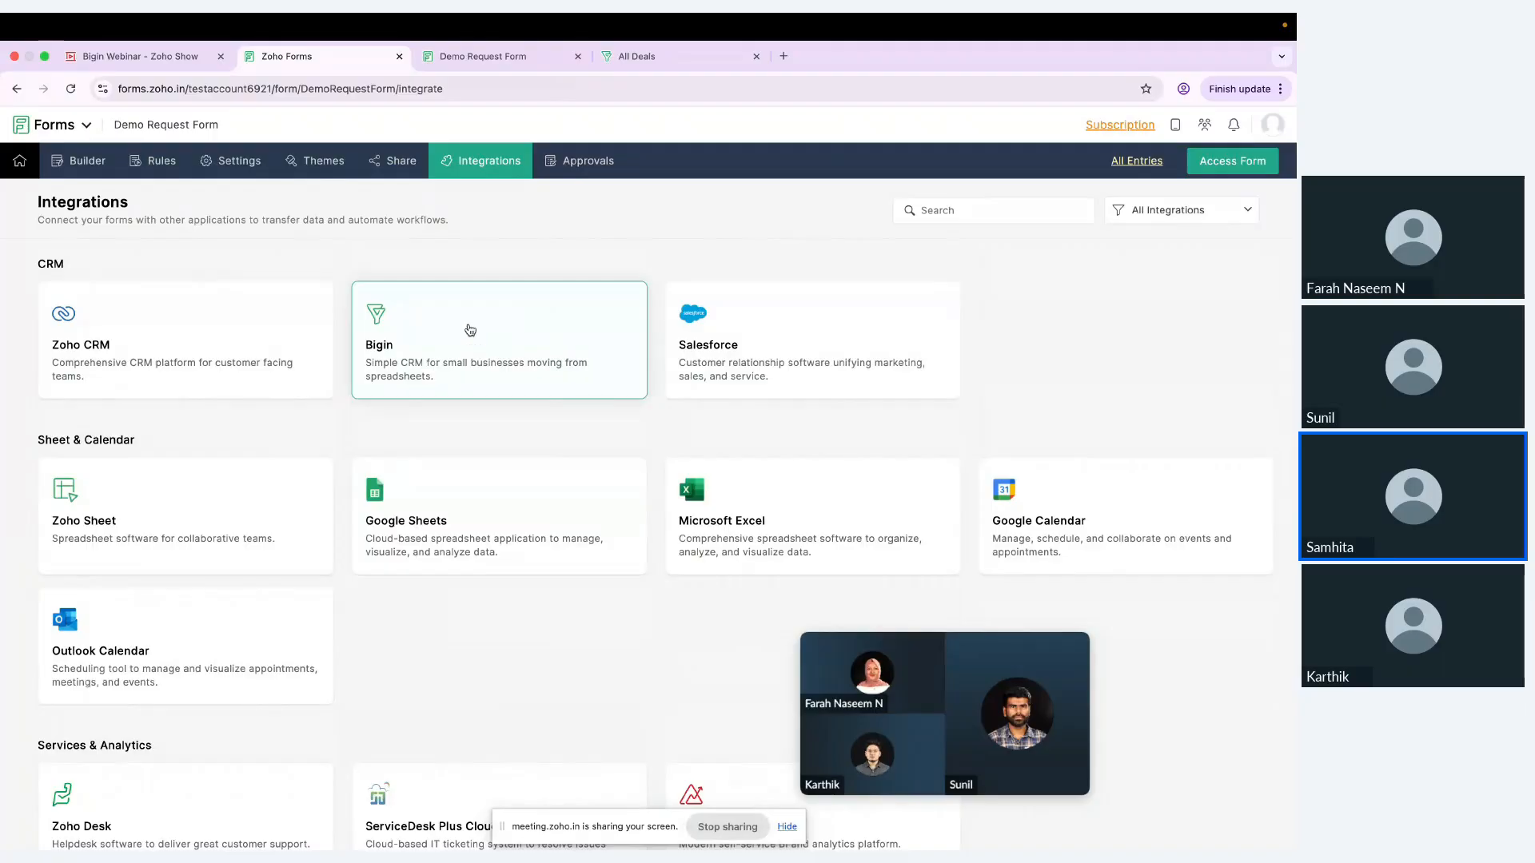
left_click(465, 314)
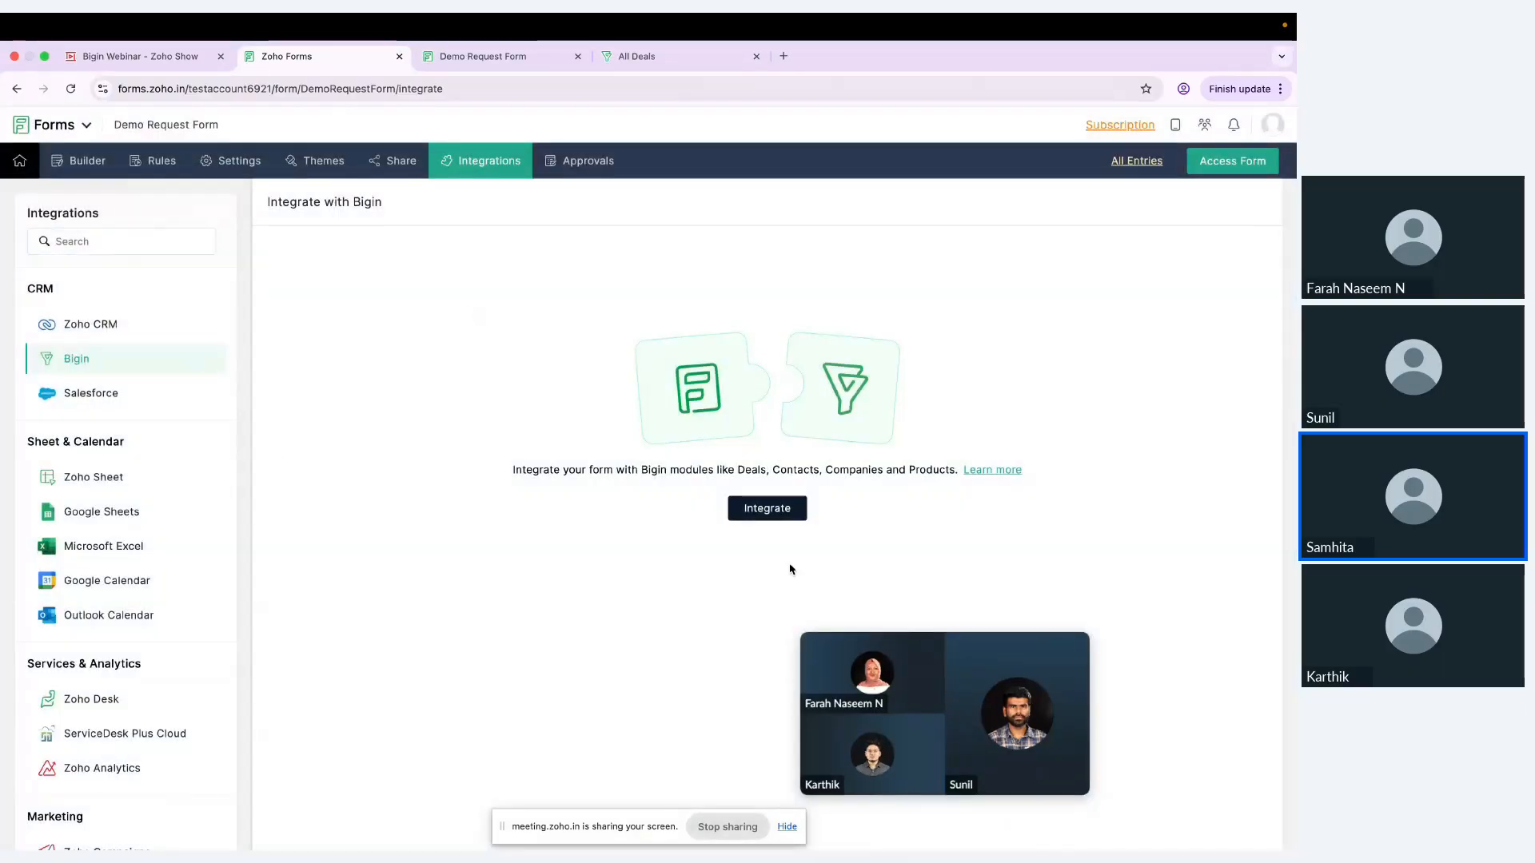
left_click(781, 514)
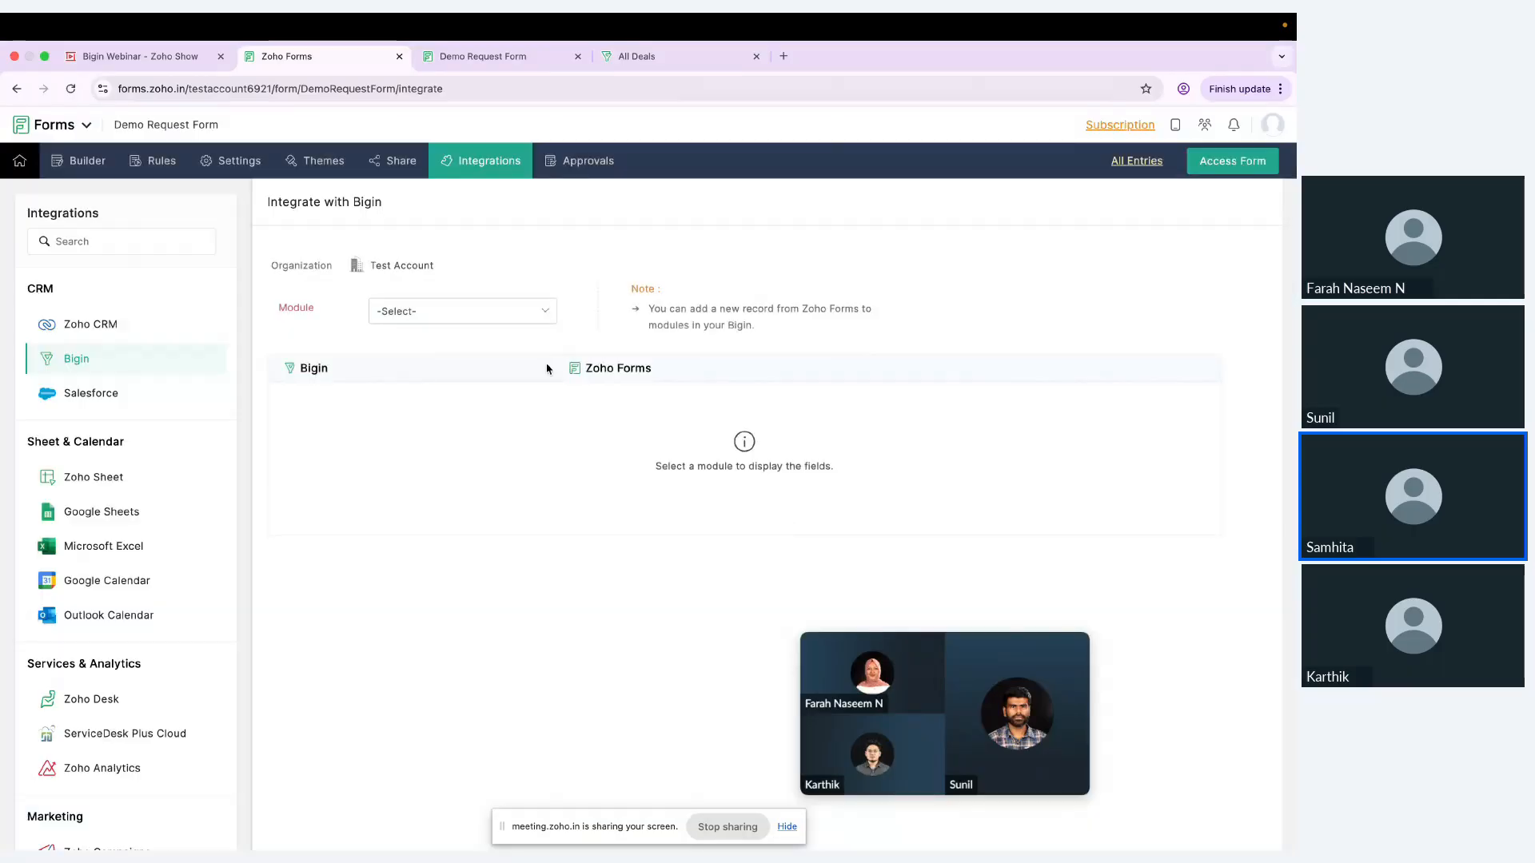
left_click(525, 318)
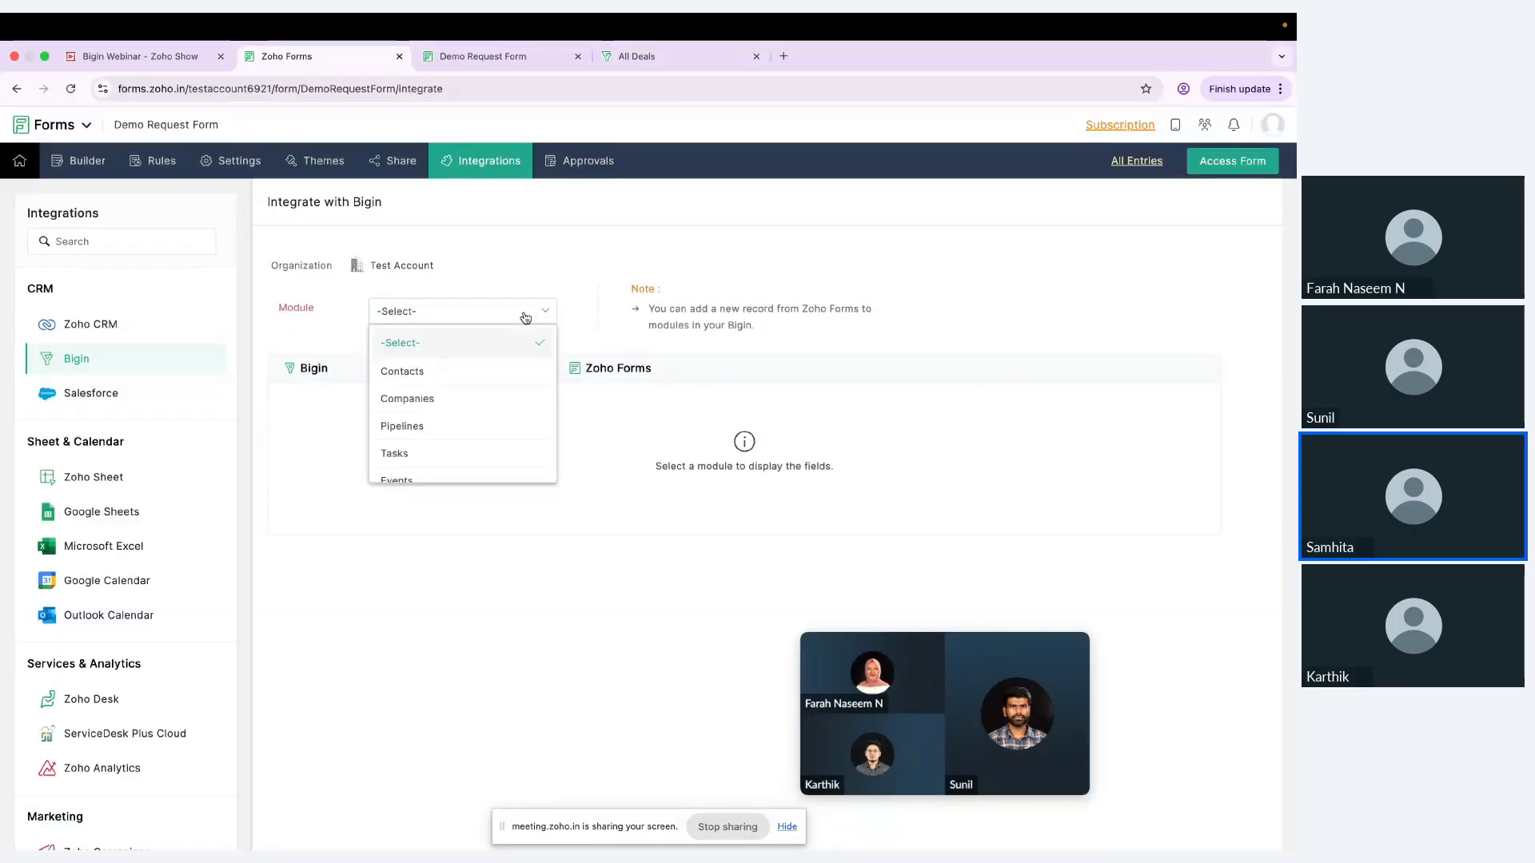
left_click(478, 372)
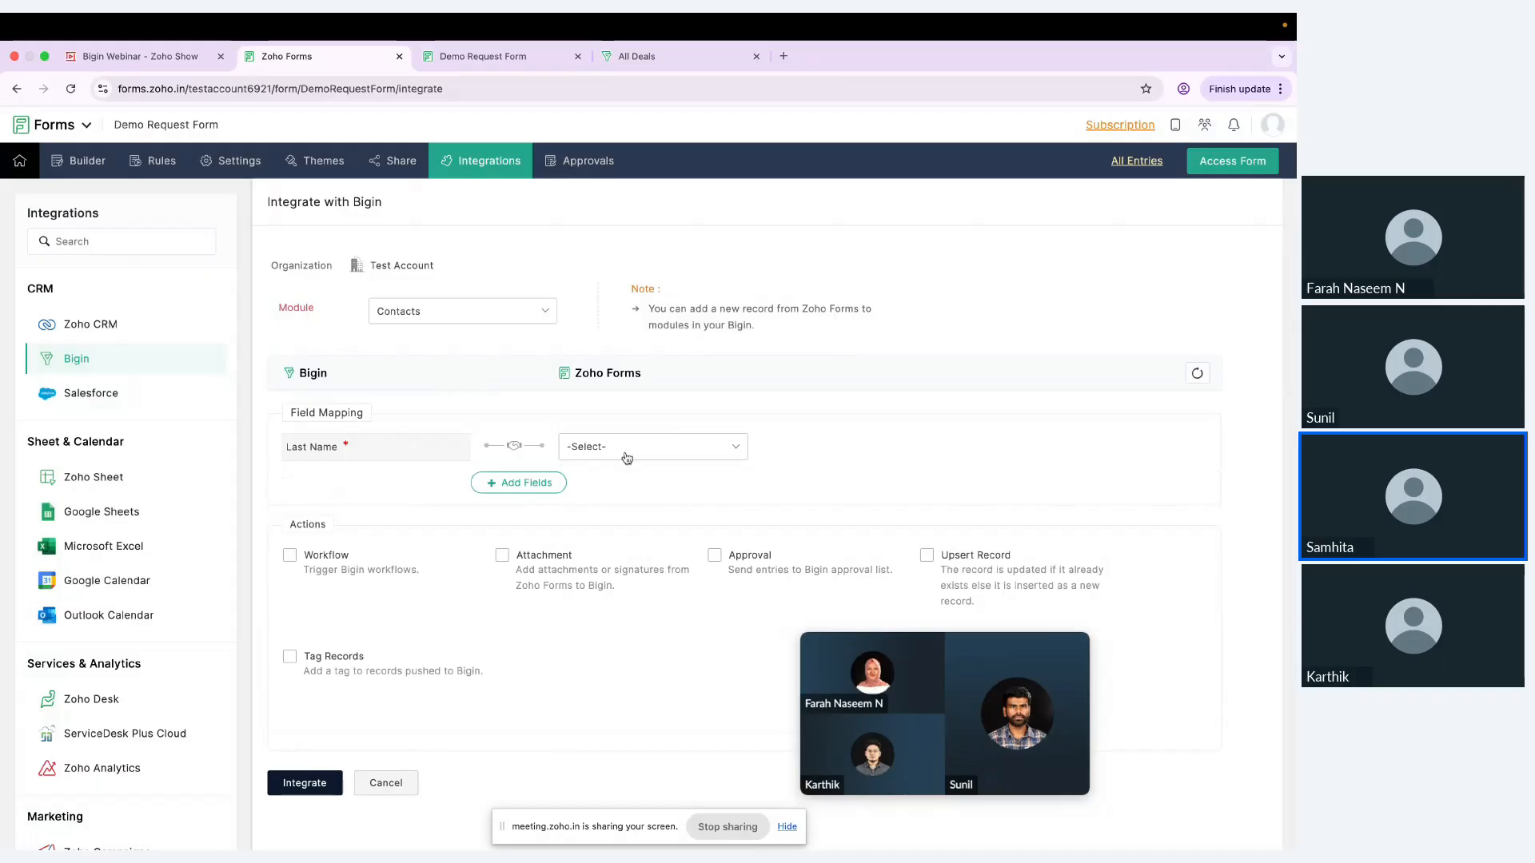
Step: Map Bigin's Last Name to Name - Last Name and First Name to Name - First Name in the form
left_click(626, 456)
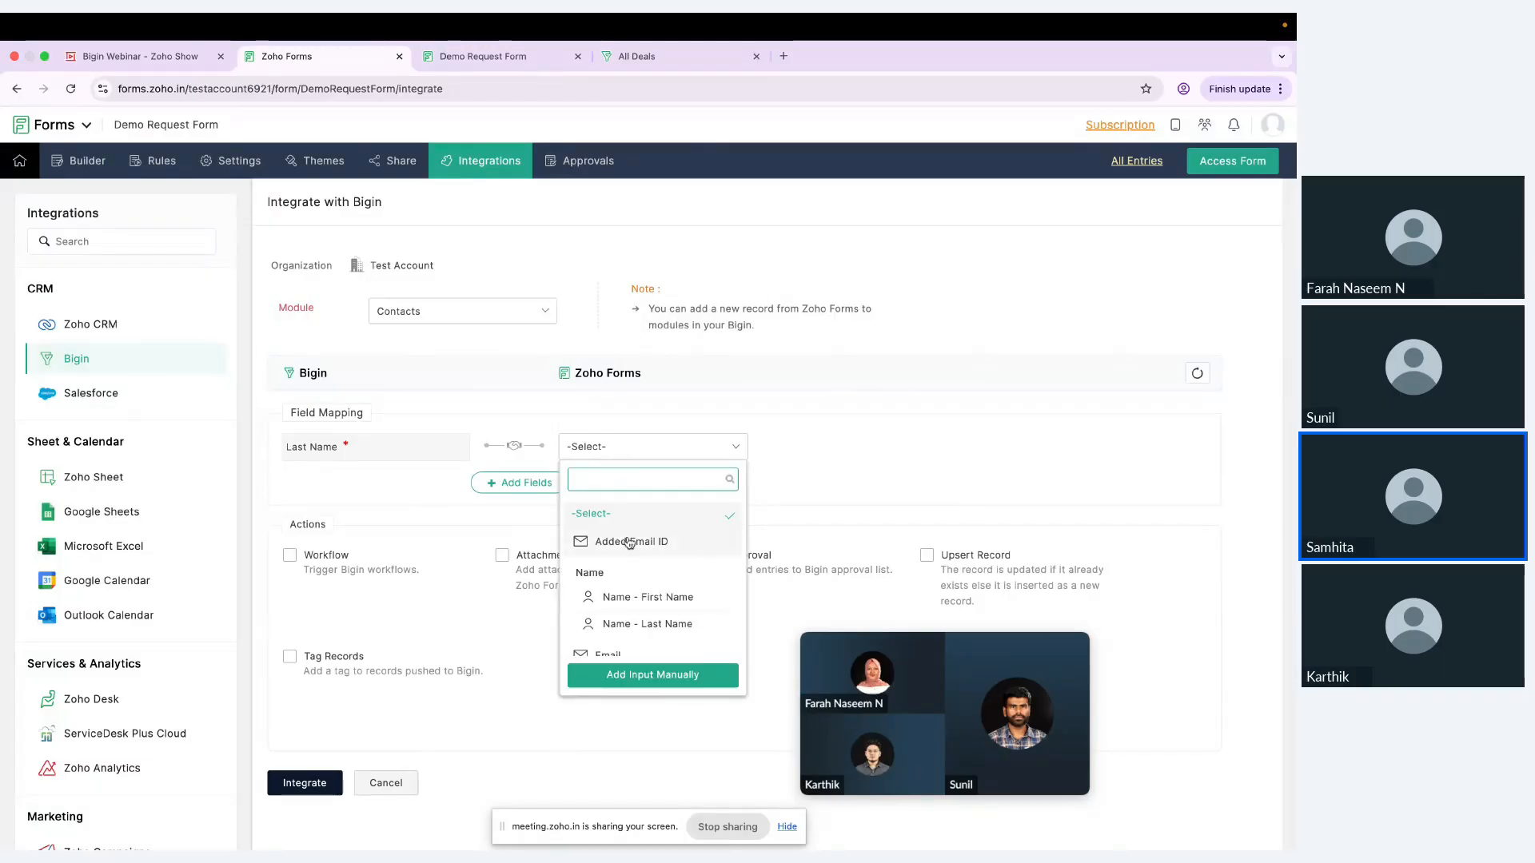
left_click(628, 624)
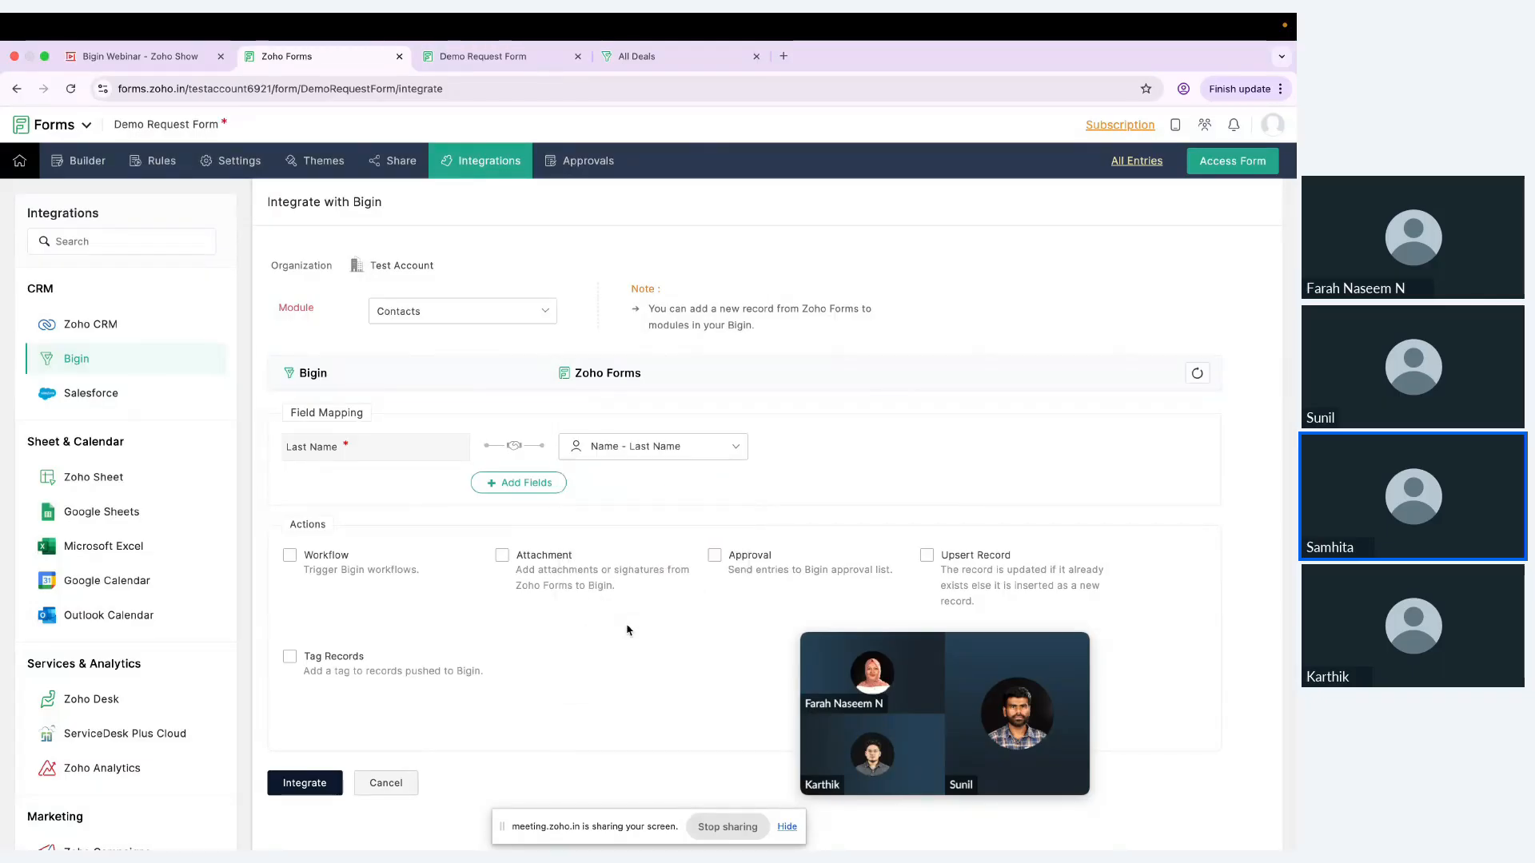
left_click(560, 482)
left_click(434, 484)
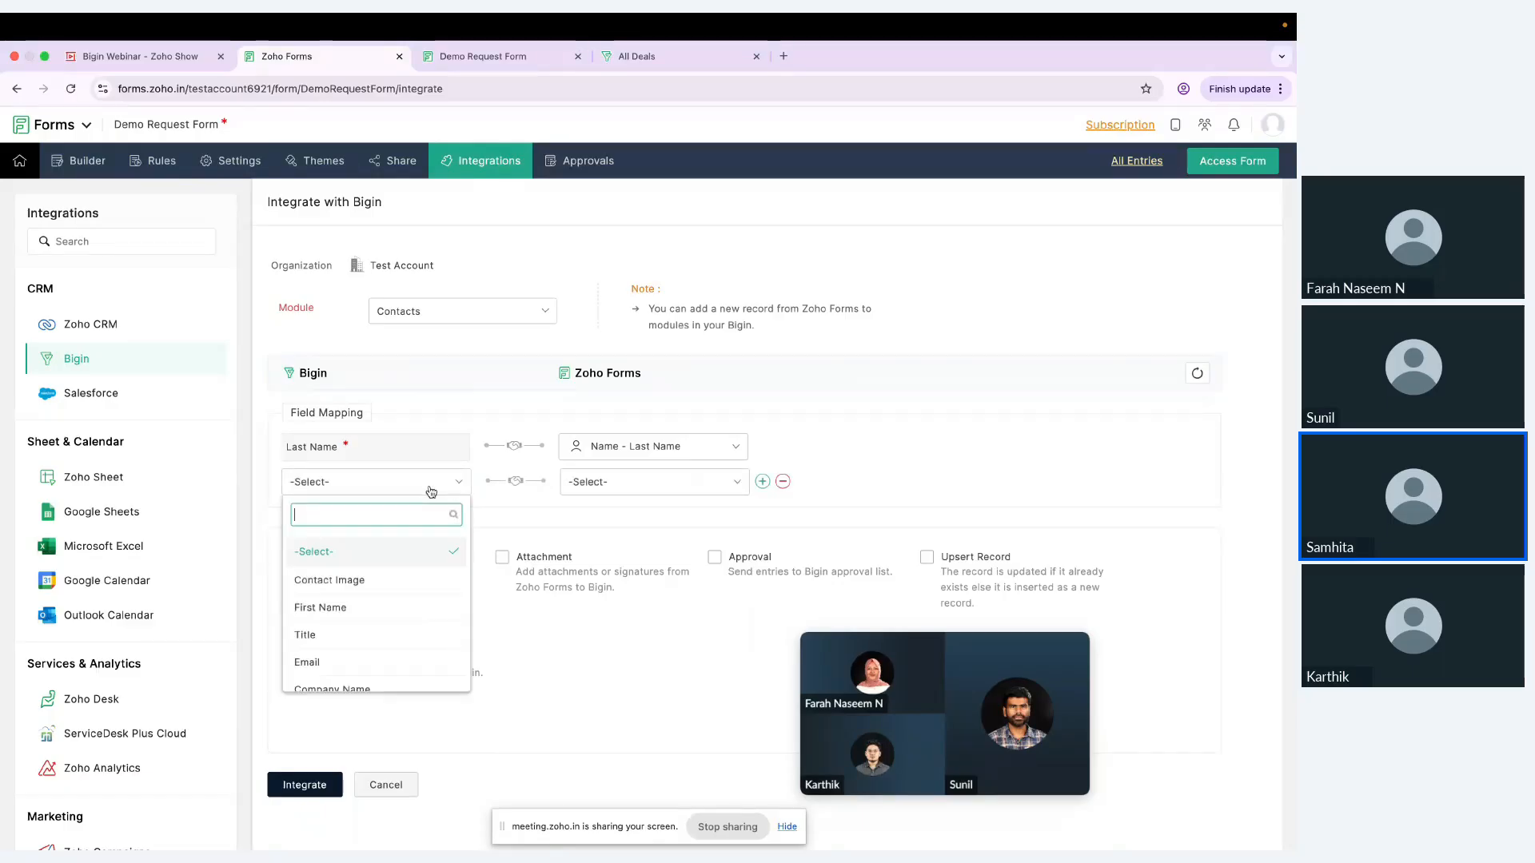
left_click(363, 608)
left_click(647, 488)
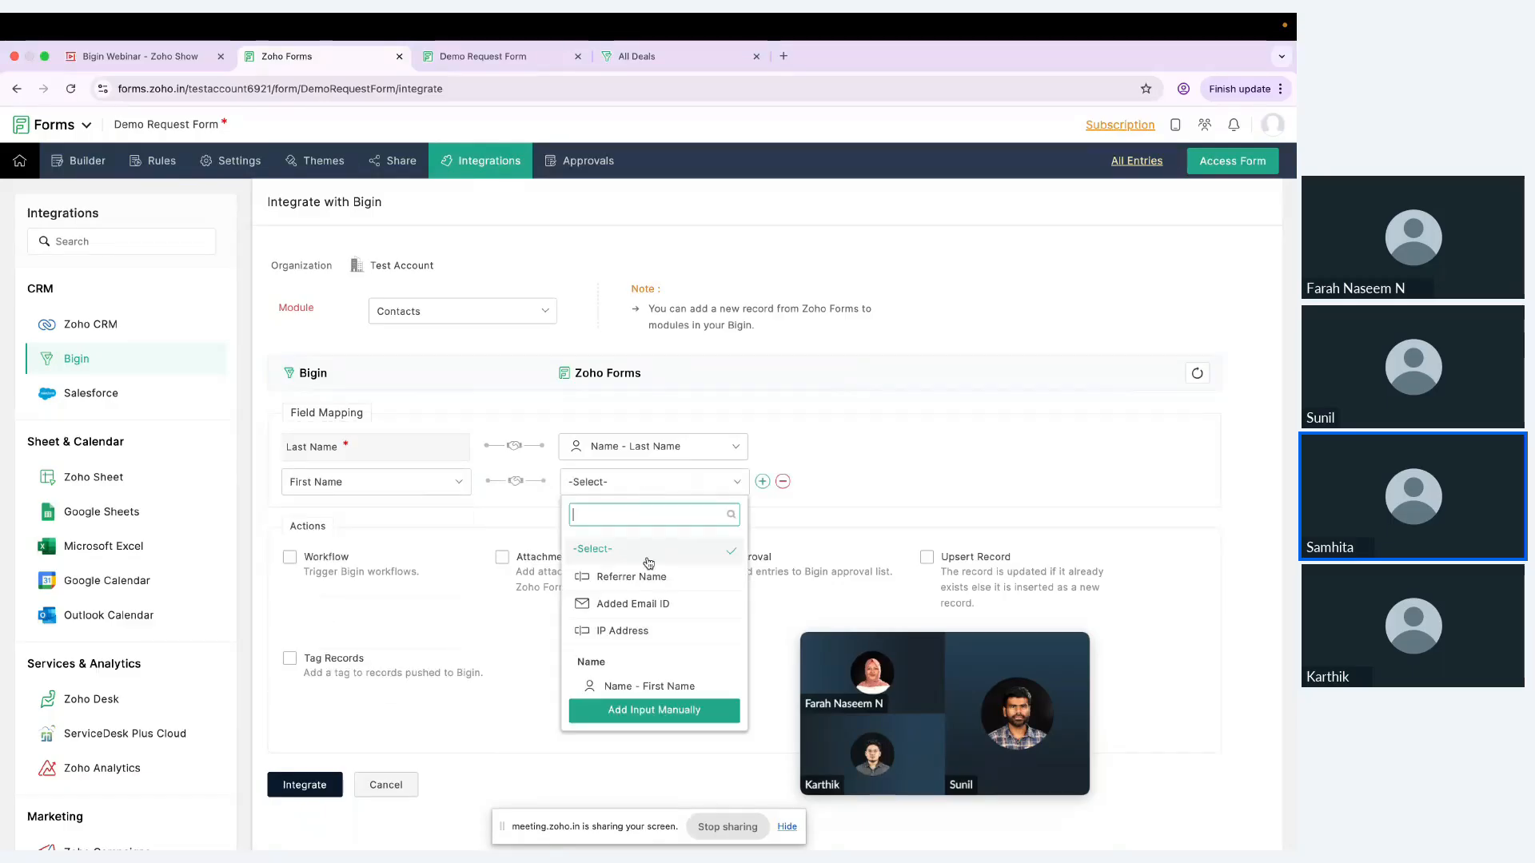
scroll(635, 632, "down", 2)
left_click(637, 641)
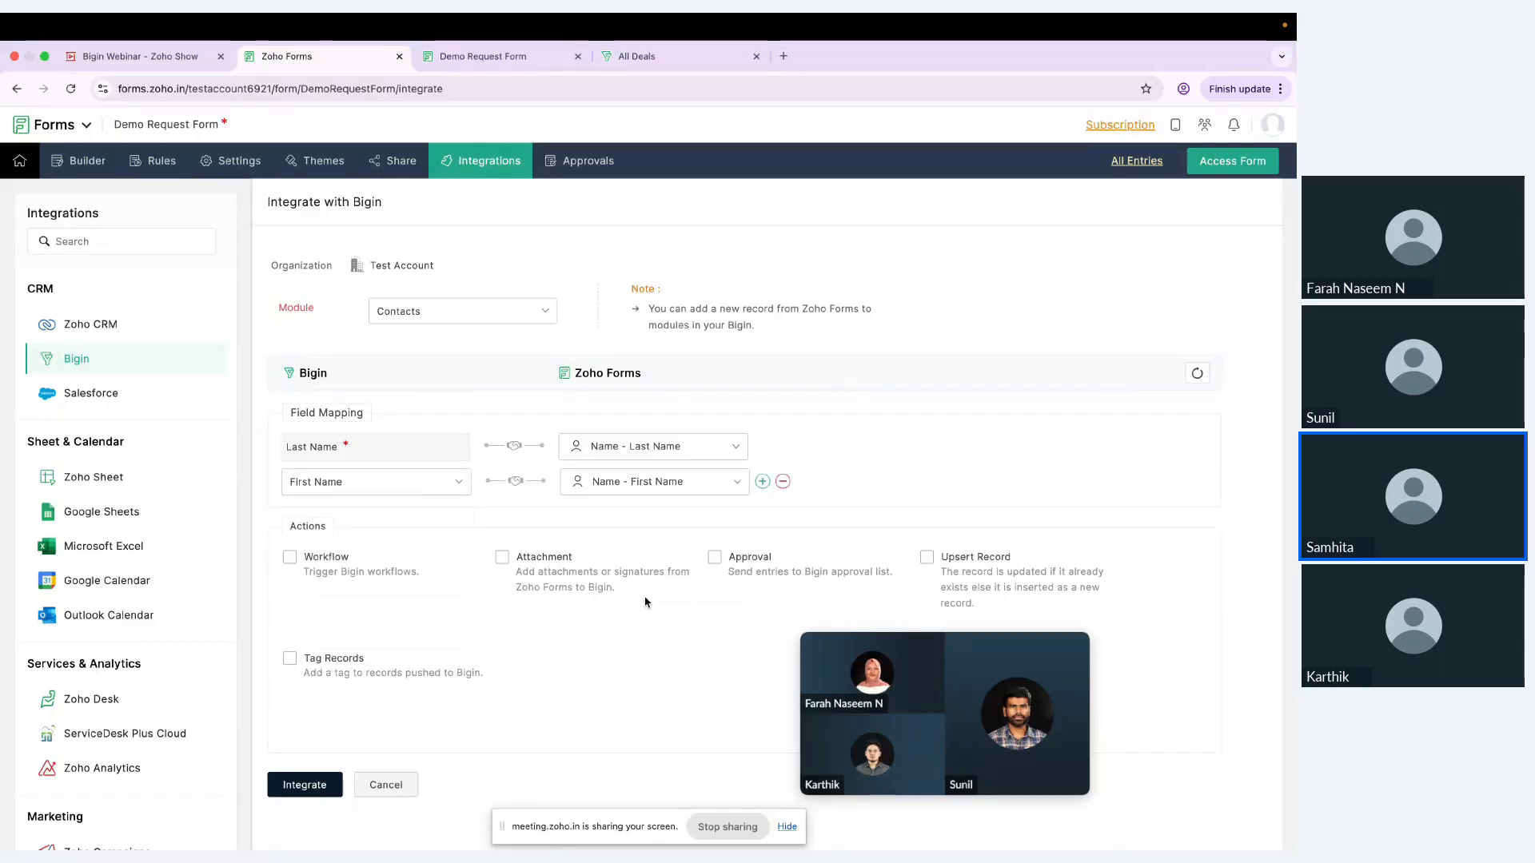
Step: Add a field mapping from Bigin's Company Name to the form's Company Name field
left_click(764, 482)
left_click(398, 521)
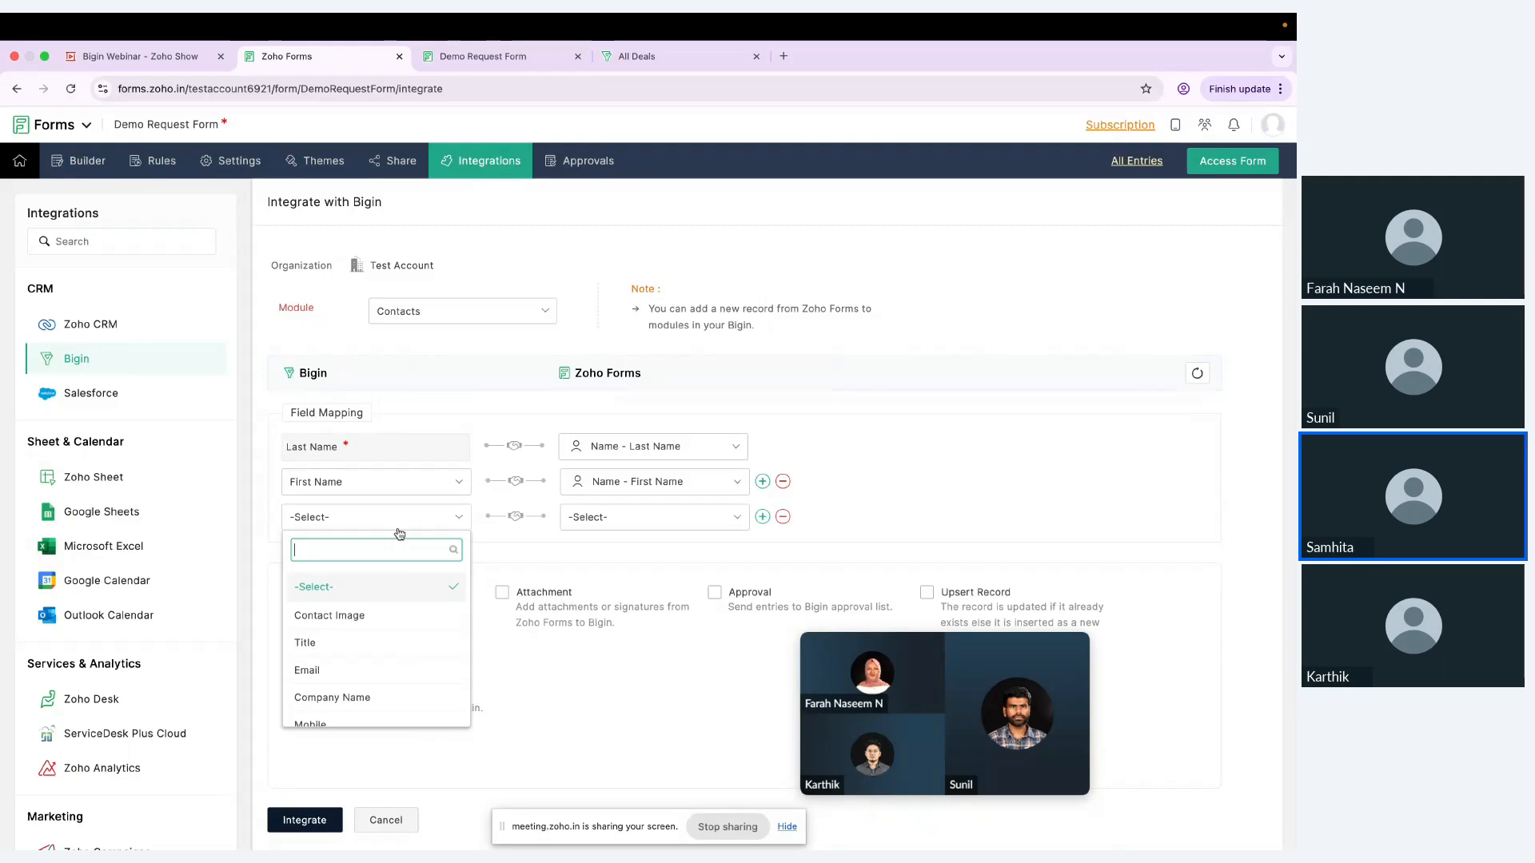
scroll(398, 666, "down", 1)
left_click(399, 664)
left_click(651, 520)
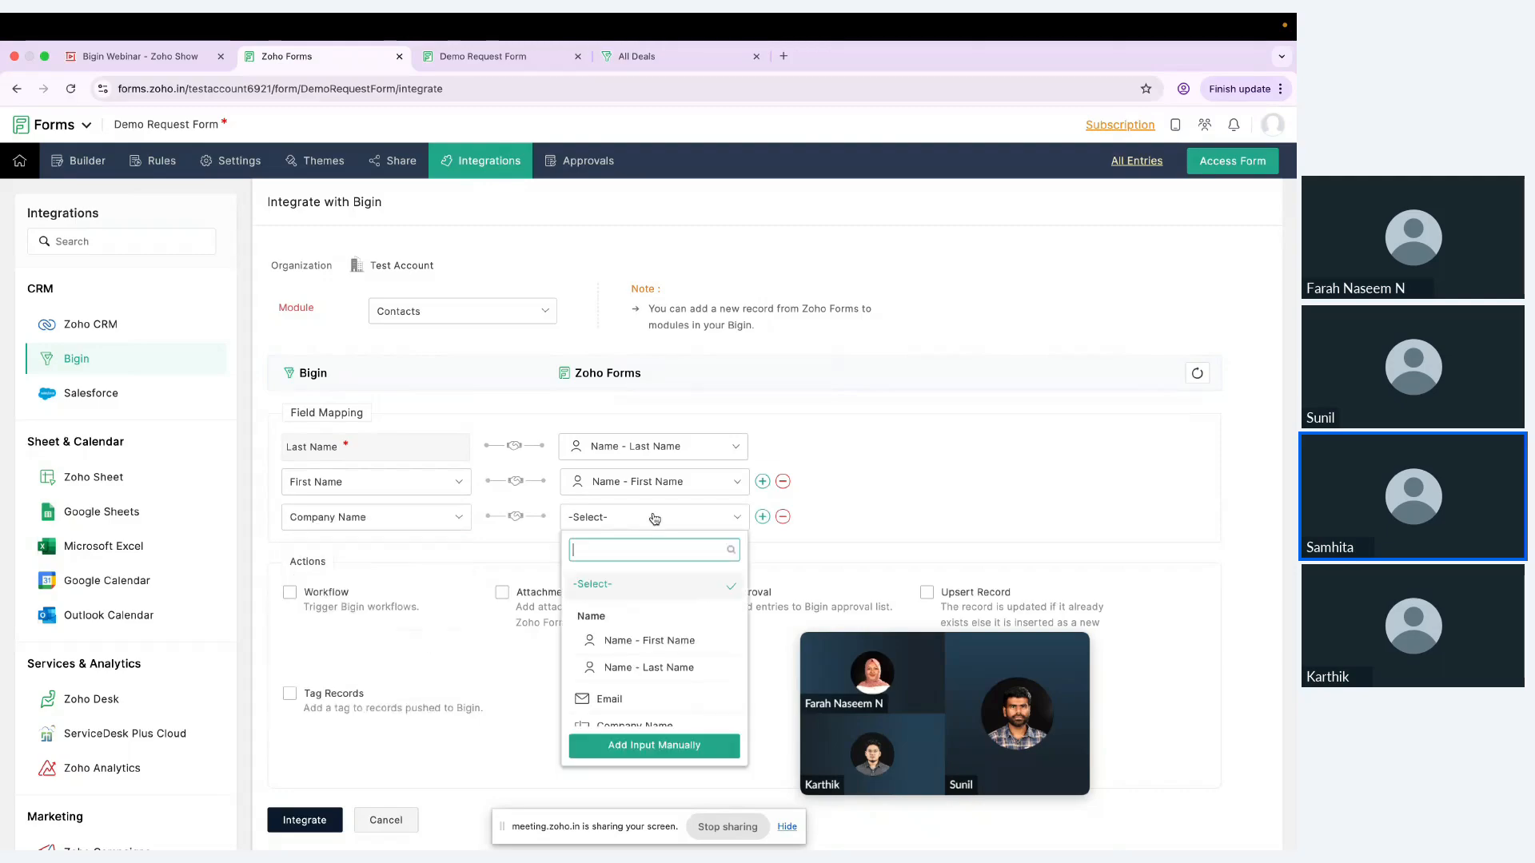
scroll(670, 689, "down", 1)
left_click(668, 680)
Step: Add a field mapping from Bigin's Email to the form's Email field
left_click(763, 517)
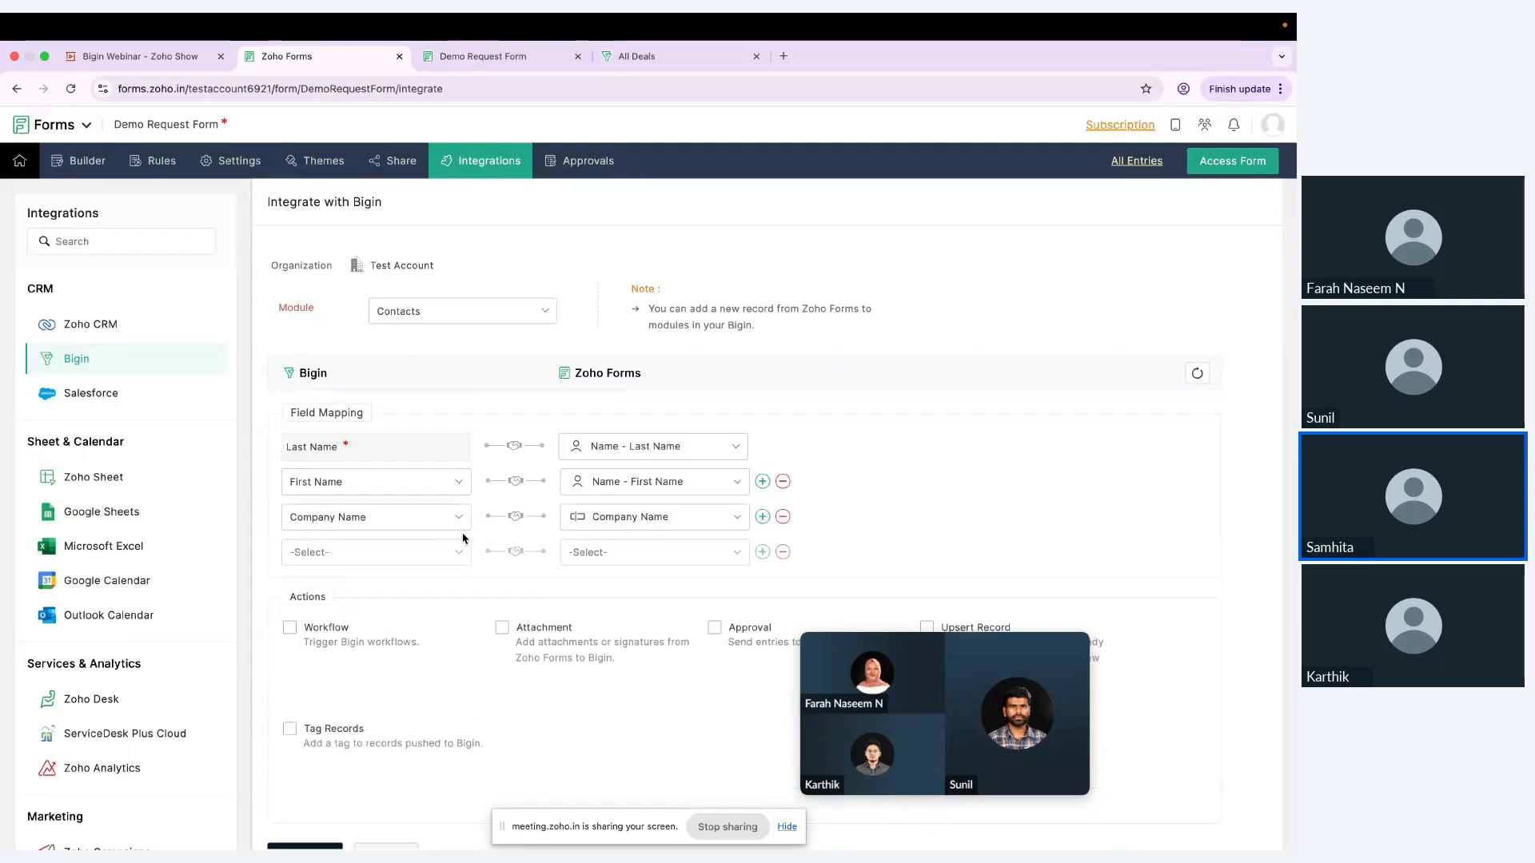
left_click(451, 553)
scroll(403, 688, "down", 1)
left_click(397, 671)
left_click(632, 553)
left_click(612, 680)
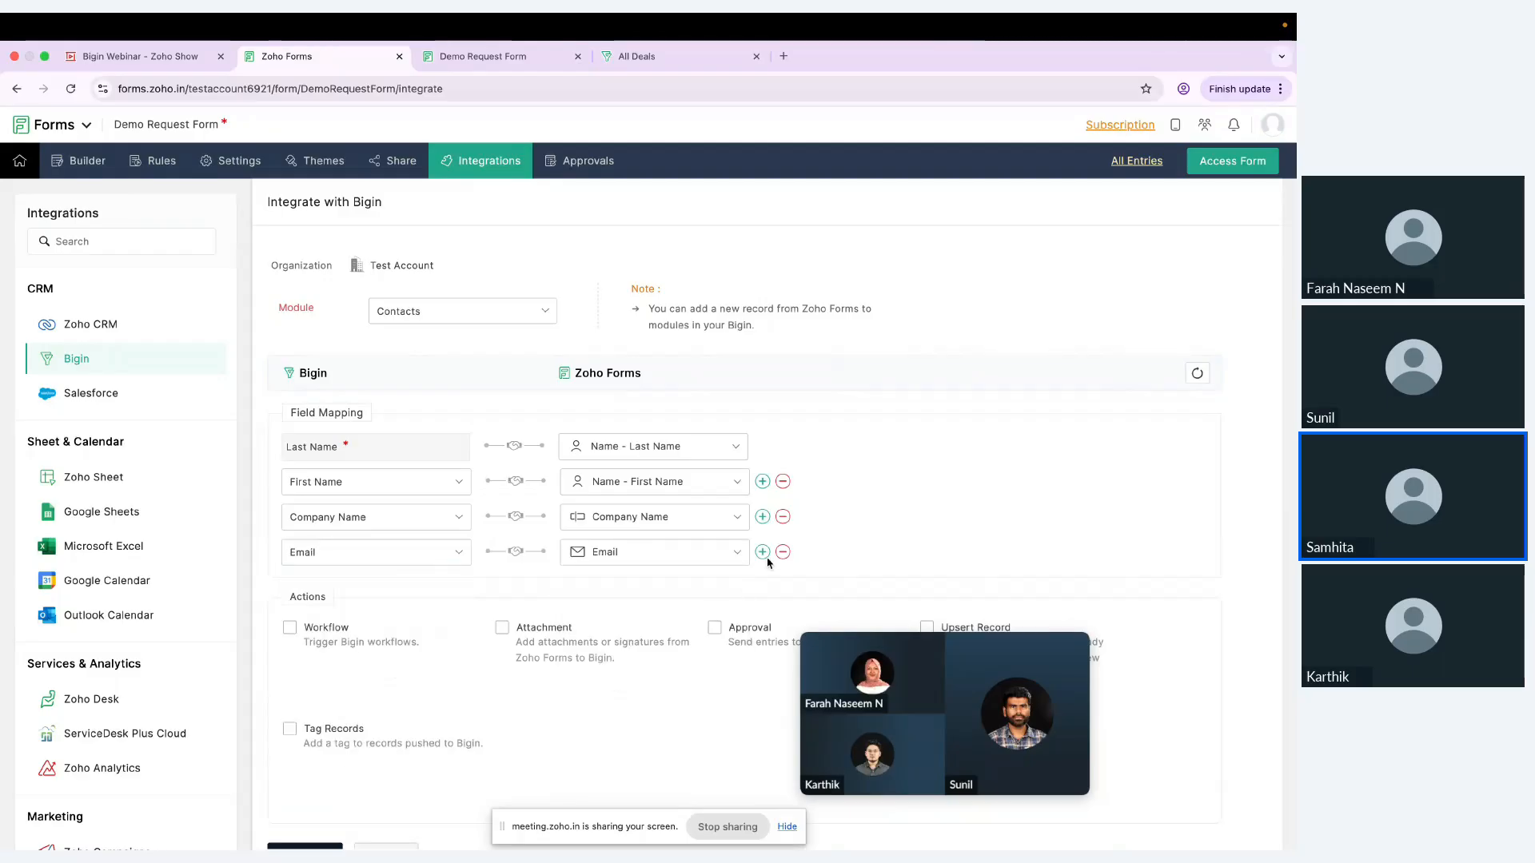
Step: Add a field mapping from Bigin's Phone to the form's Phone field
left_click(762, 552)
left_click(448, 587)
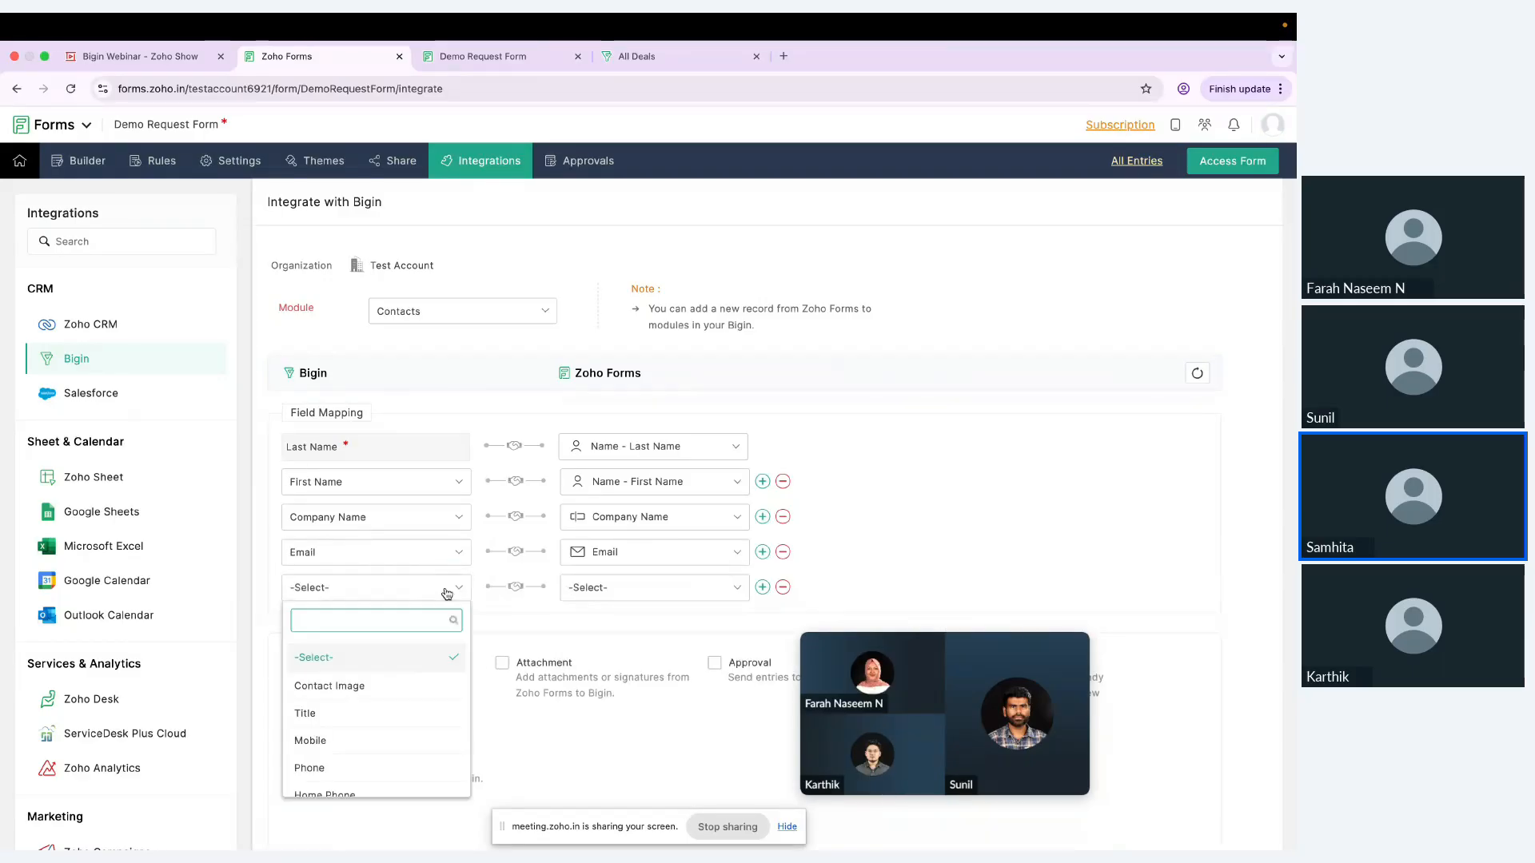
scroll(375, 716, "down", 1)
left_click(369, 717)
left_click(671, 595)
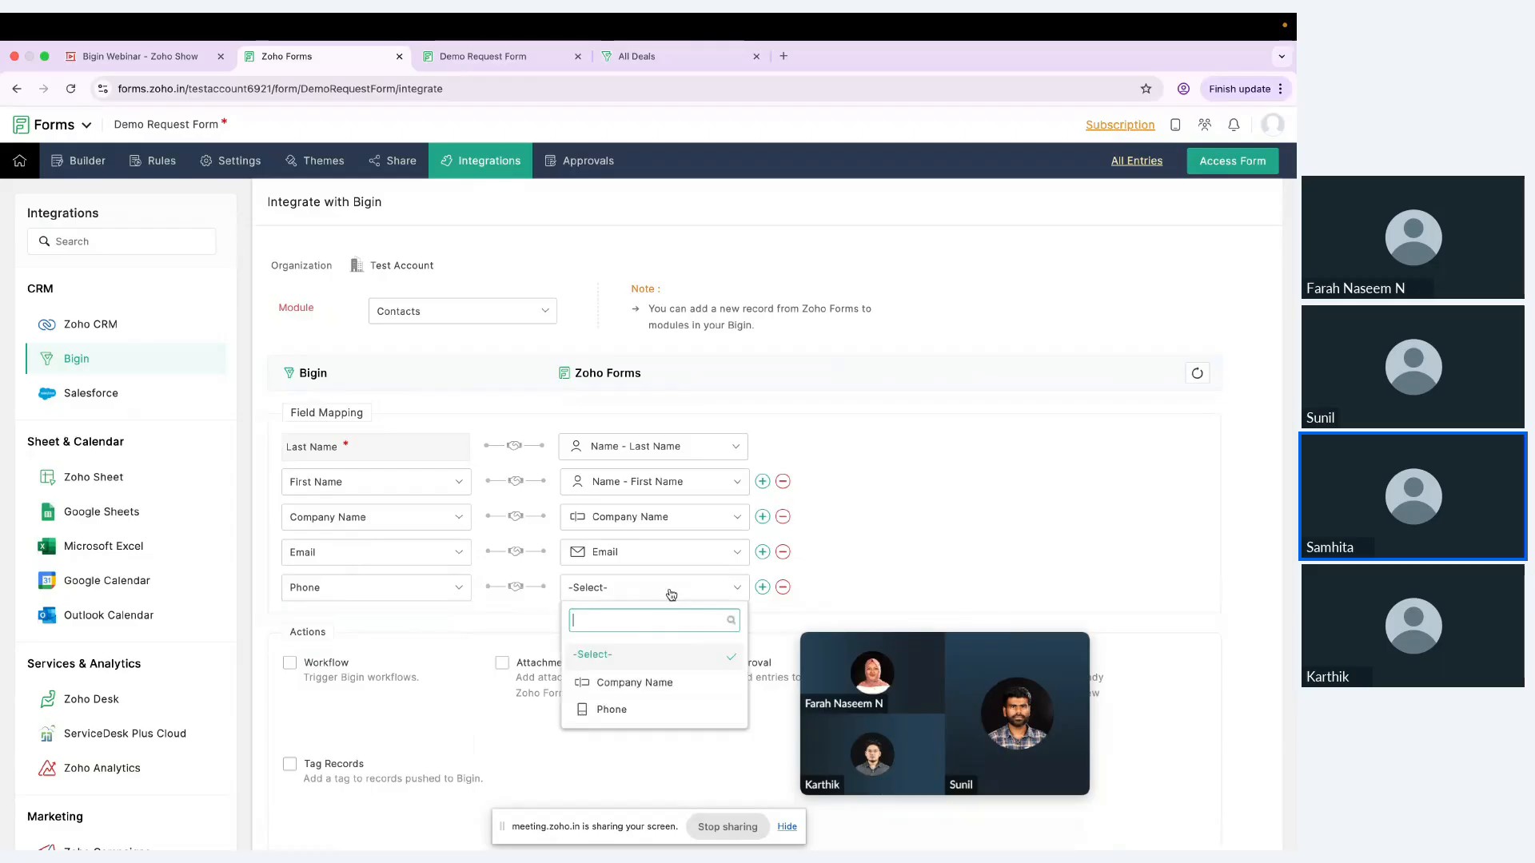
left_click(611, 709)
left_click(762, 587)
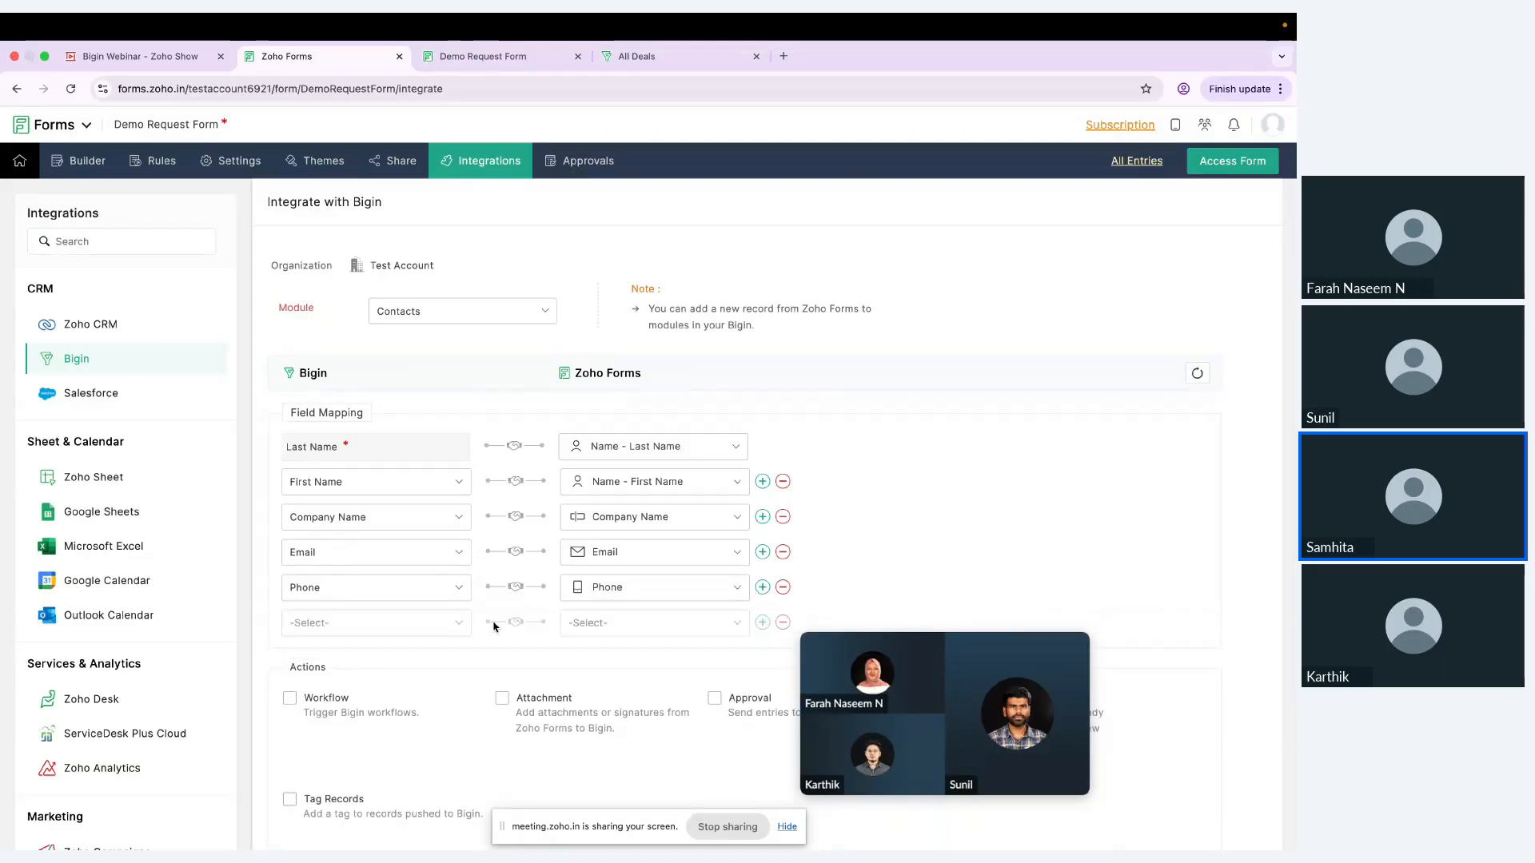
left_click(439, 624)
scroll(392, 732, "down", 2)
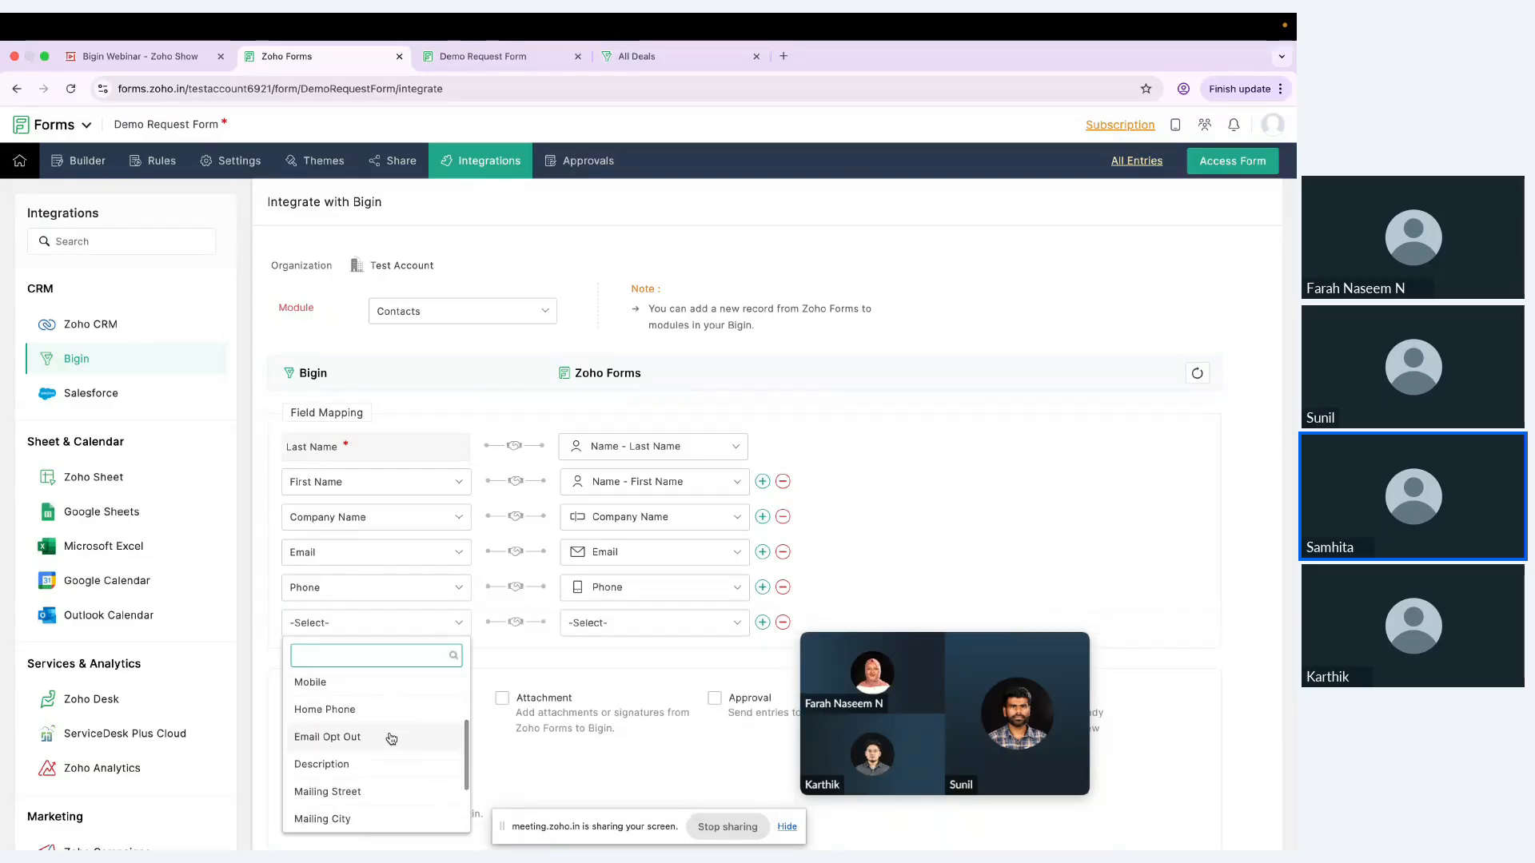
scroll(391, 737, "down", 2)
scroll(387, 730, "up", 4)
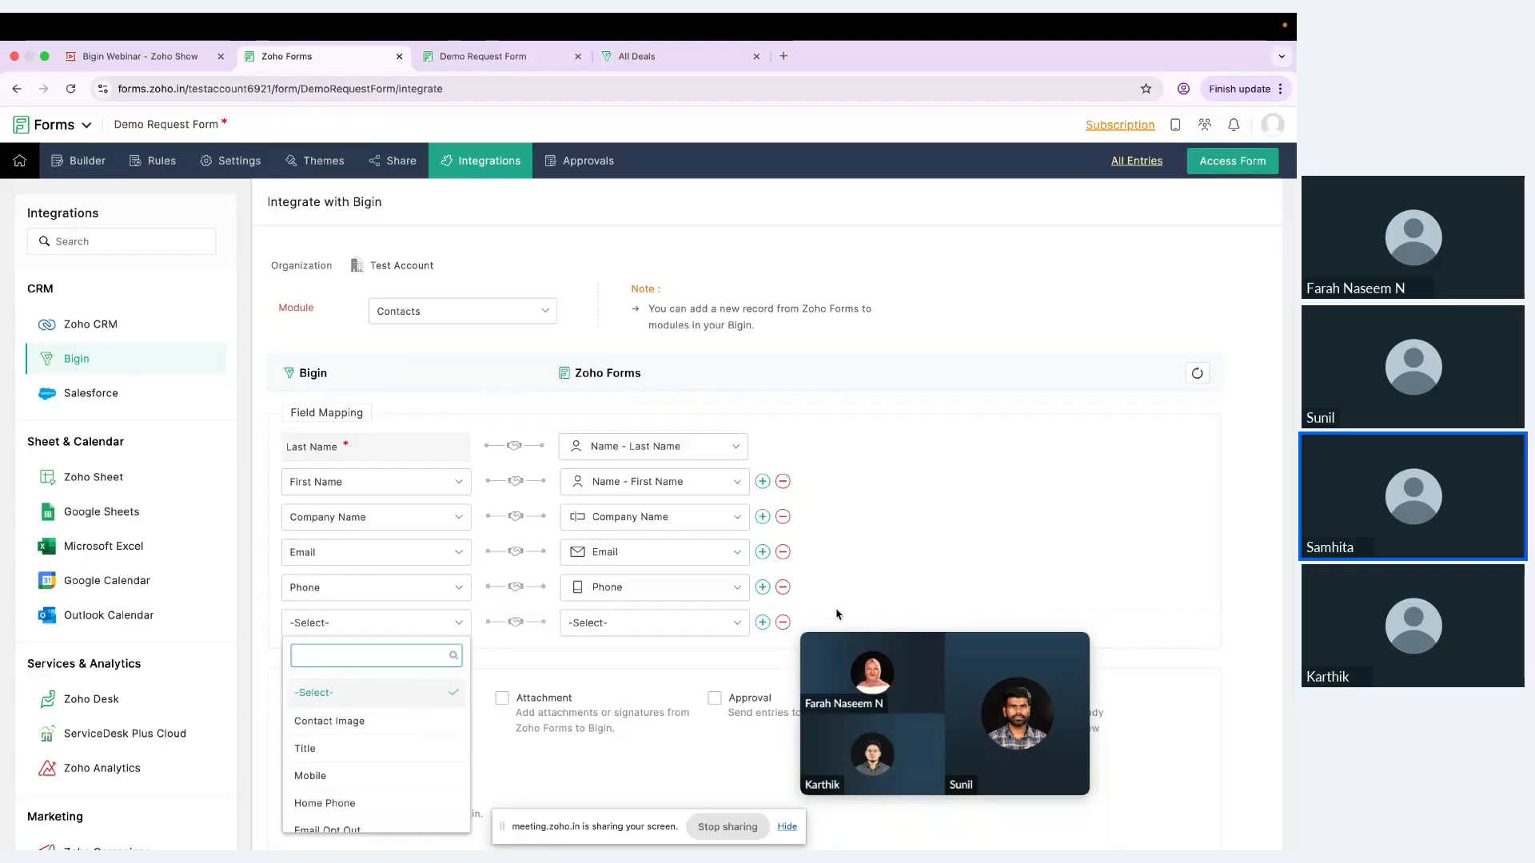
left_click(800, 552)
left_click(782, 622)
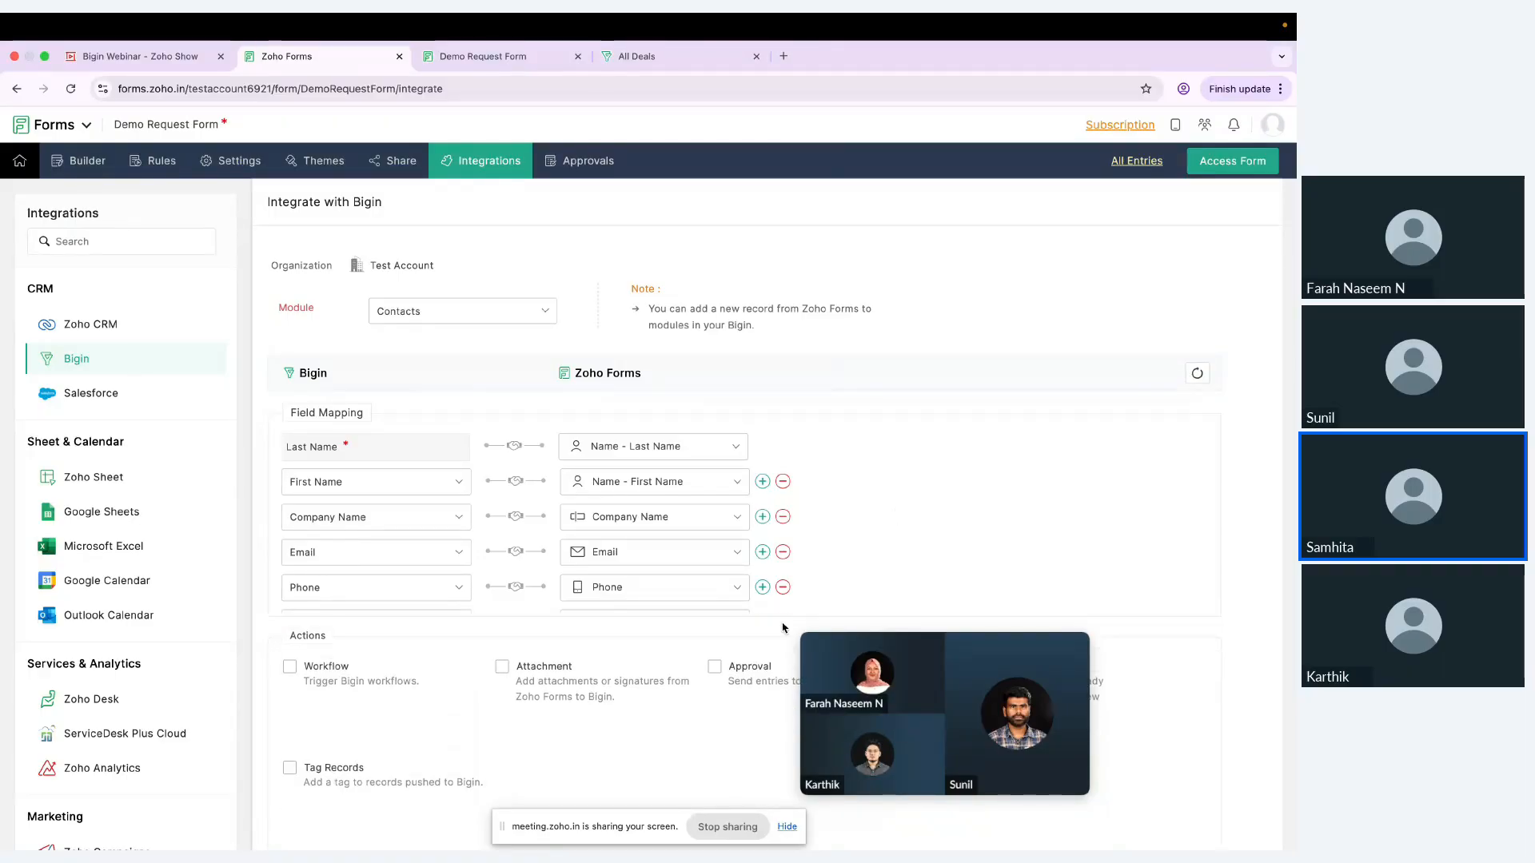
Step: Integrate the form with Bigin's Contacts module using the mapped fields, leaving all the optional actions off
scroll(863, 559, "down", 2)
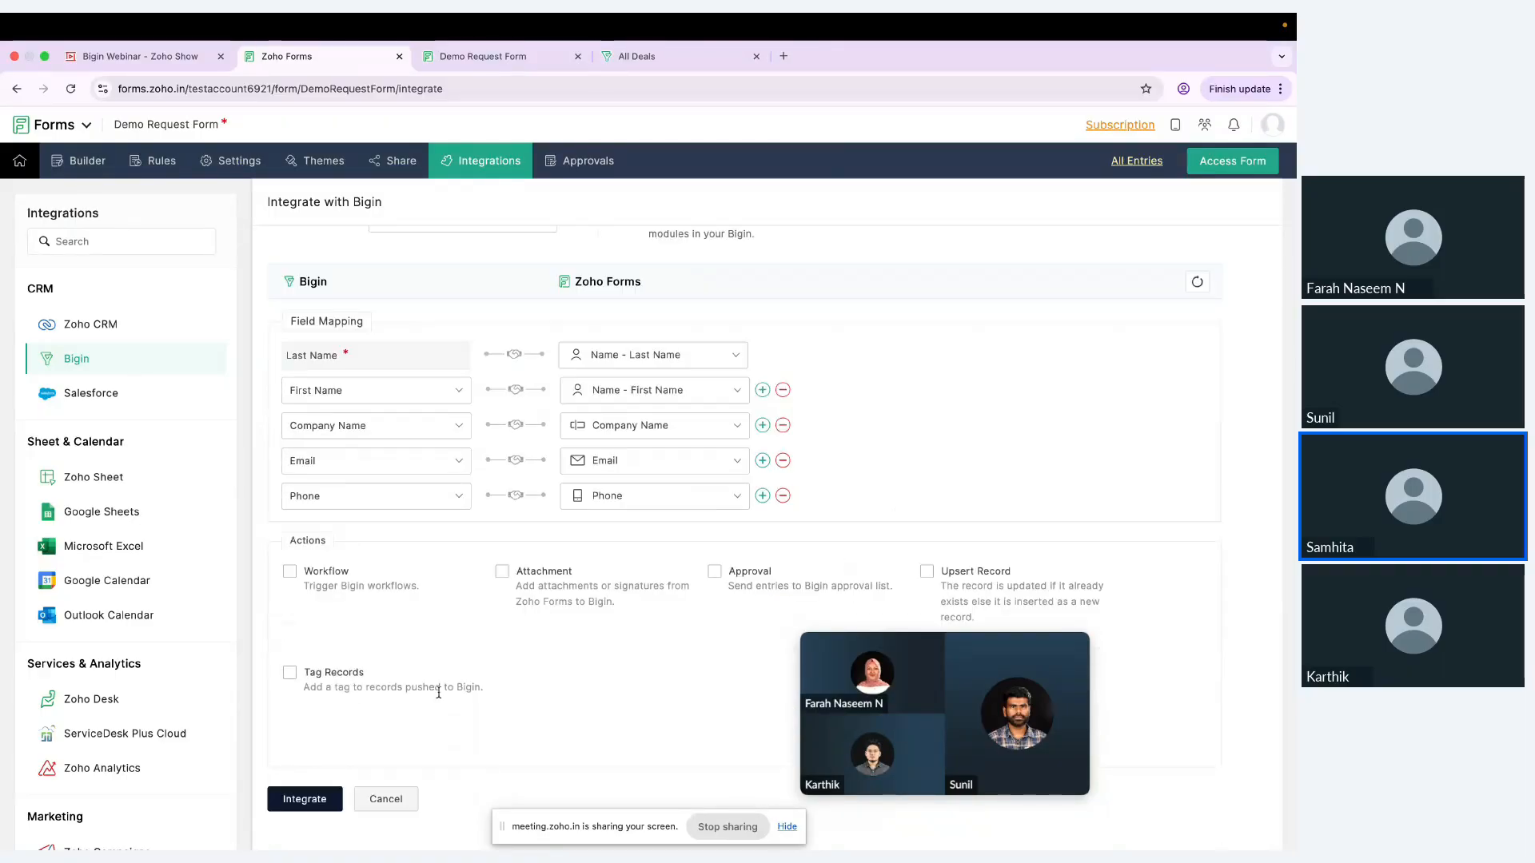
left_click(317, 804)
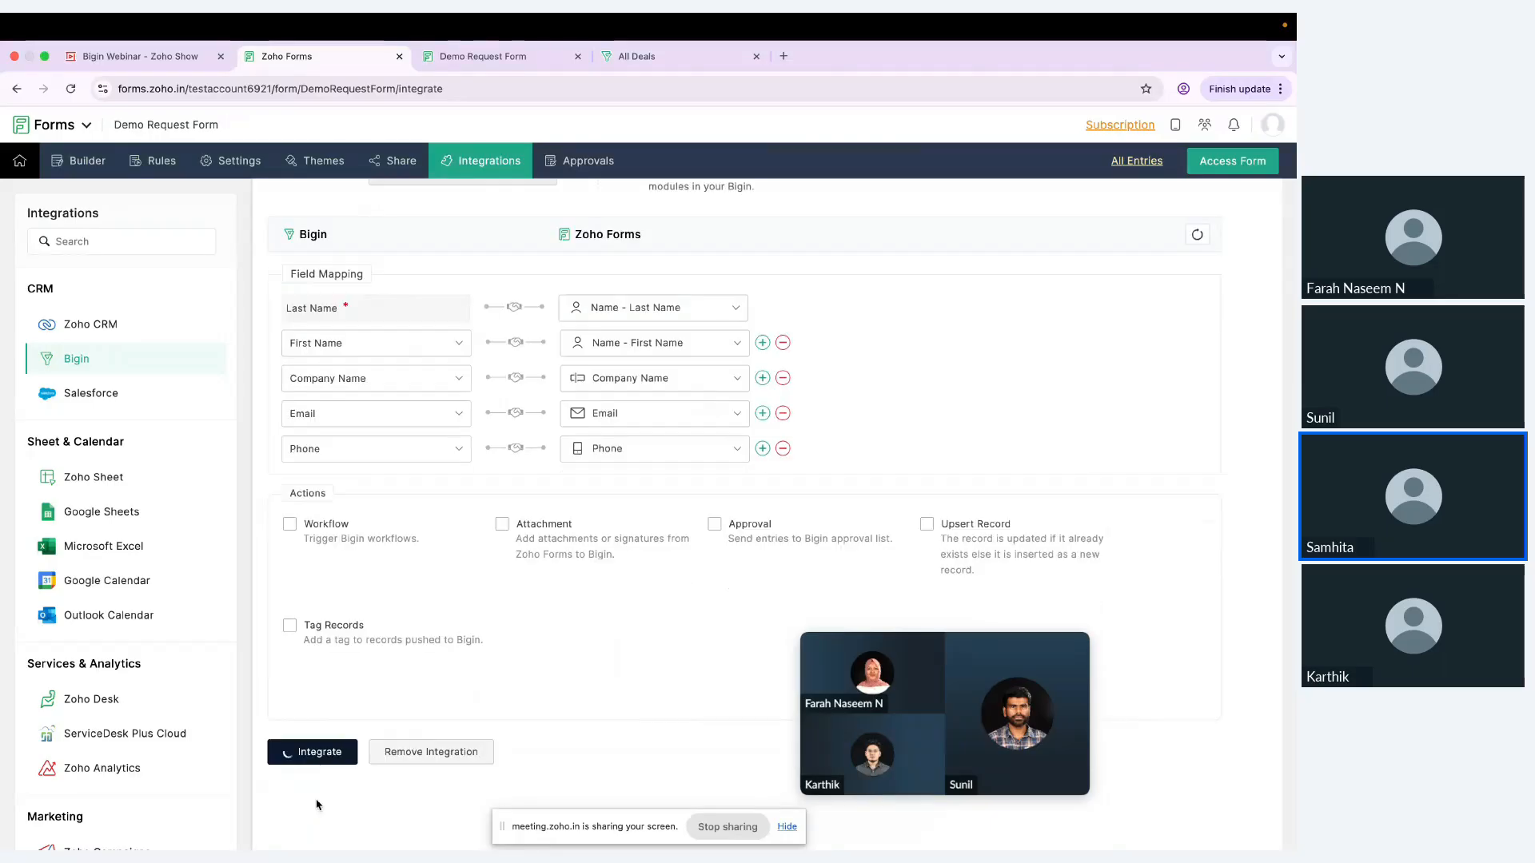
scroll(424, 620, "up", 3)
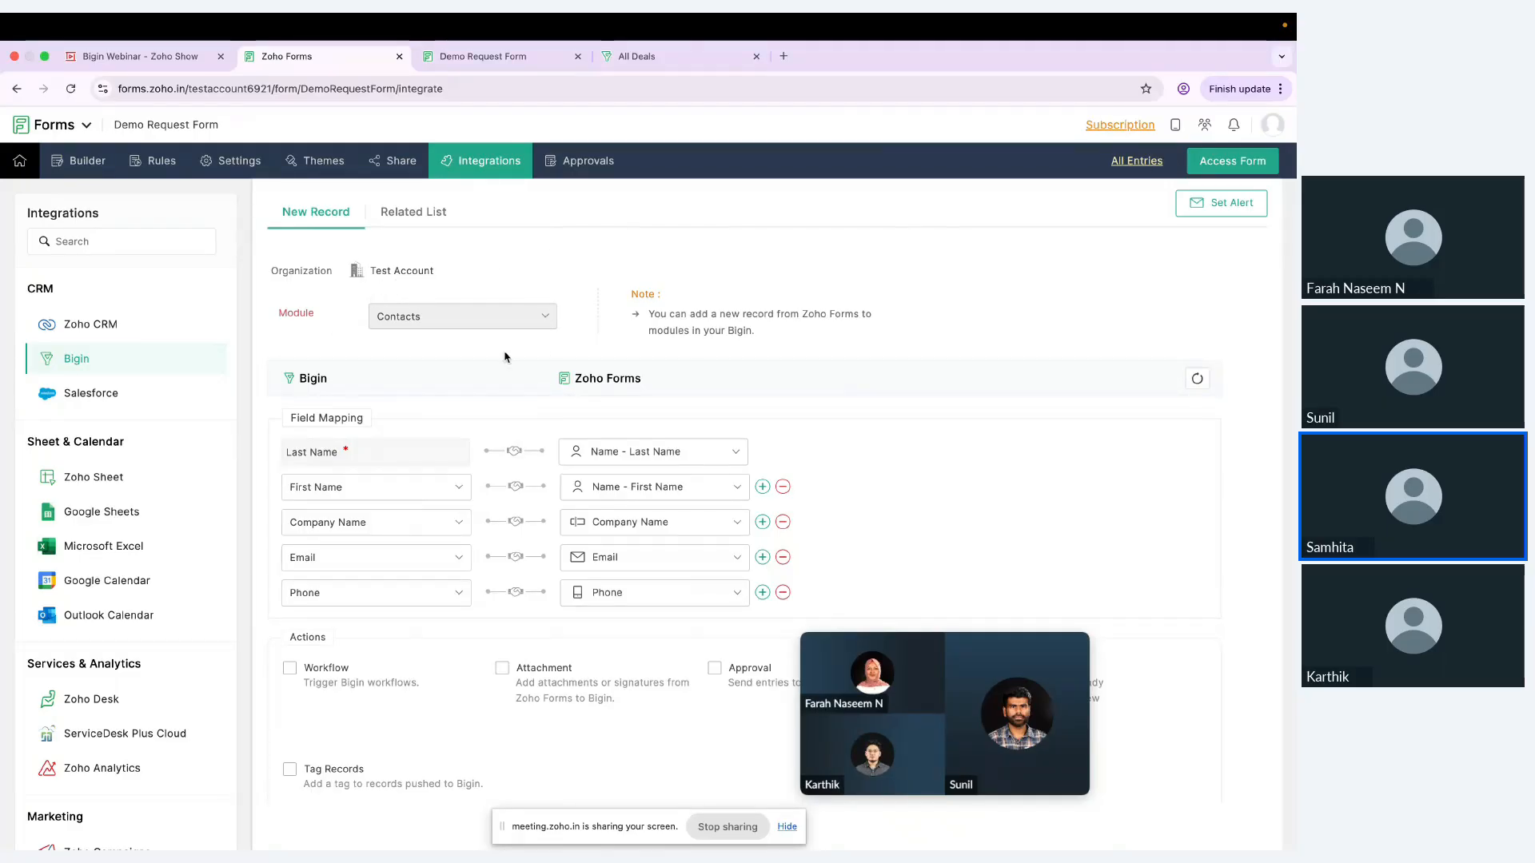
Step: Set up a related list for the Contacts integration with Pipelines as the related list and Sales Pipeline as the team pipeline
left_click(432, 213)
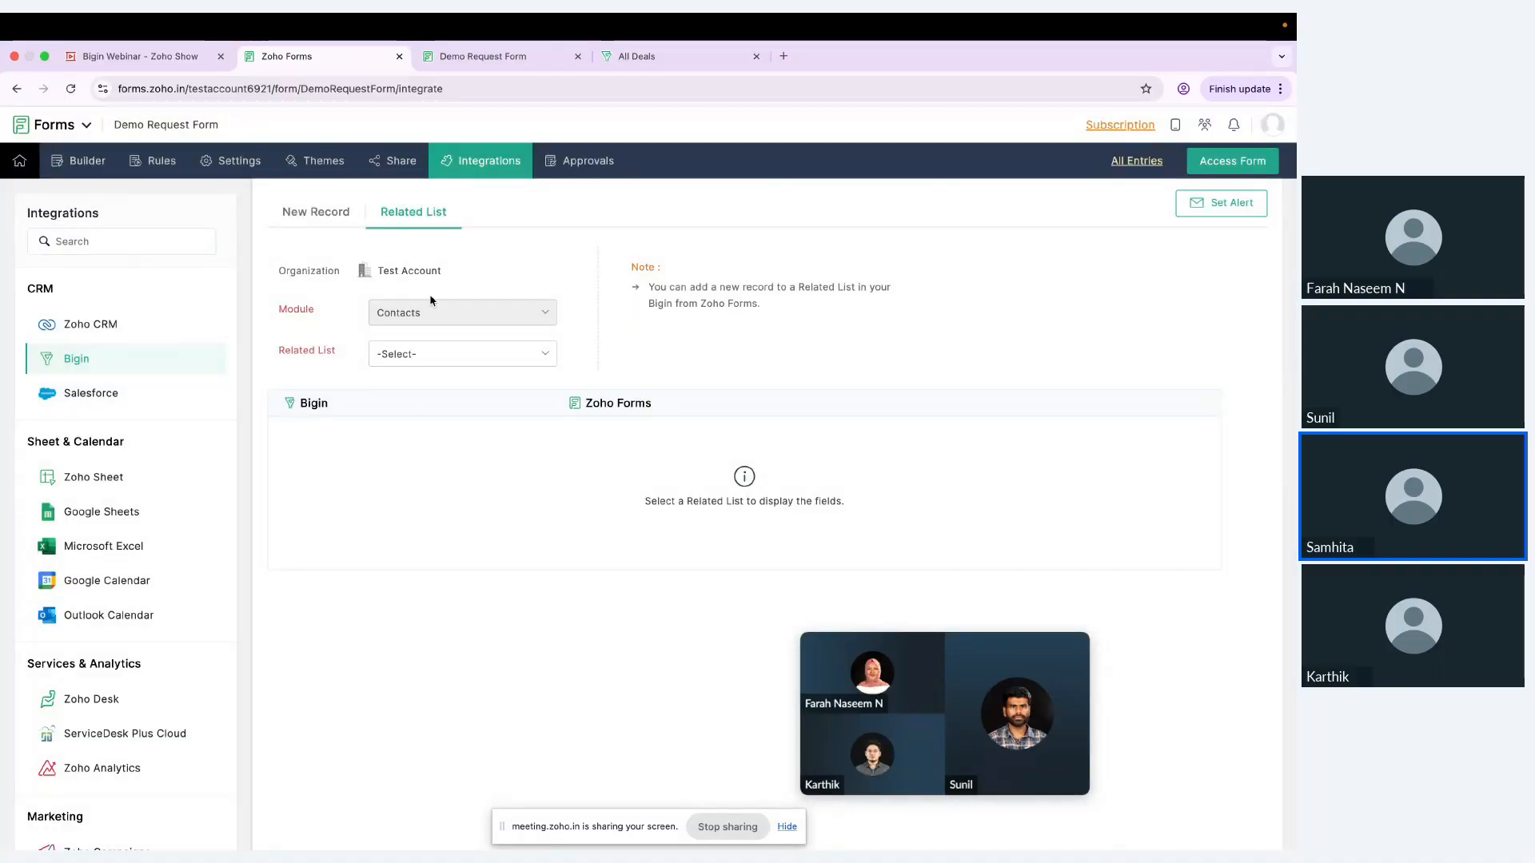
left_click(429, 356)
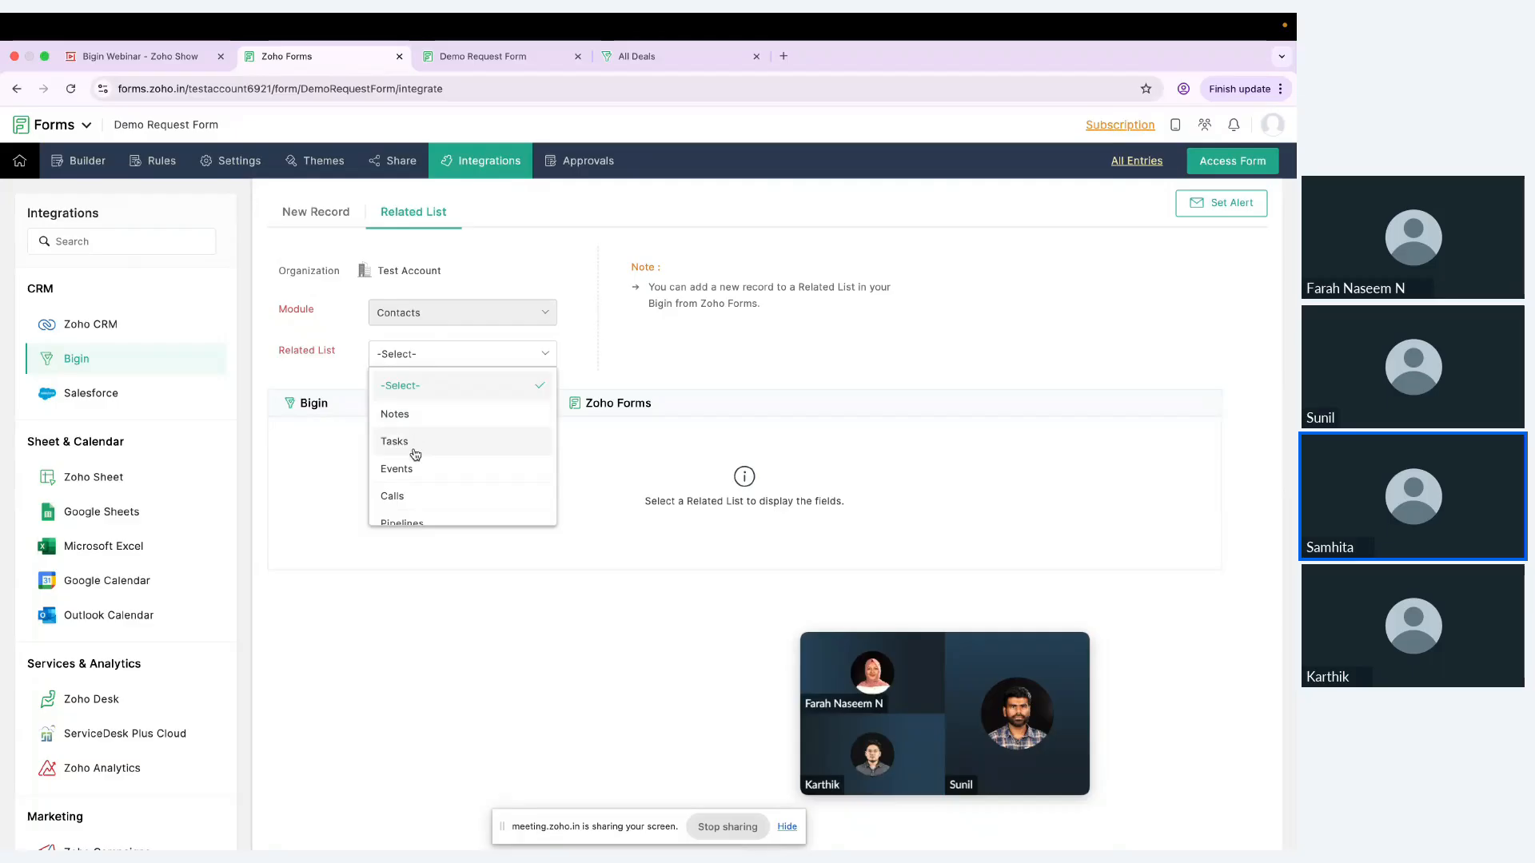
scroll(415, 462, "down", 1)
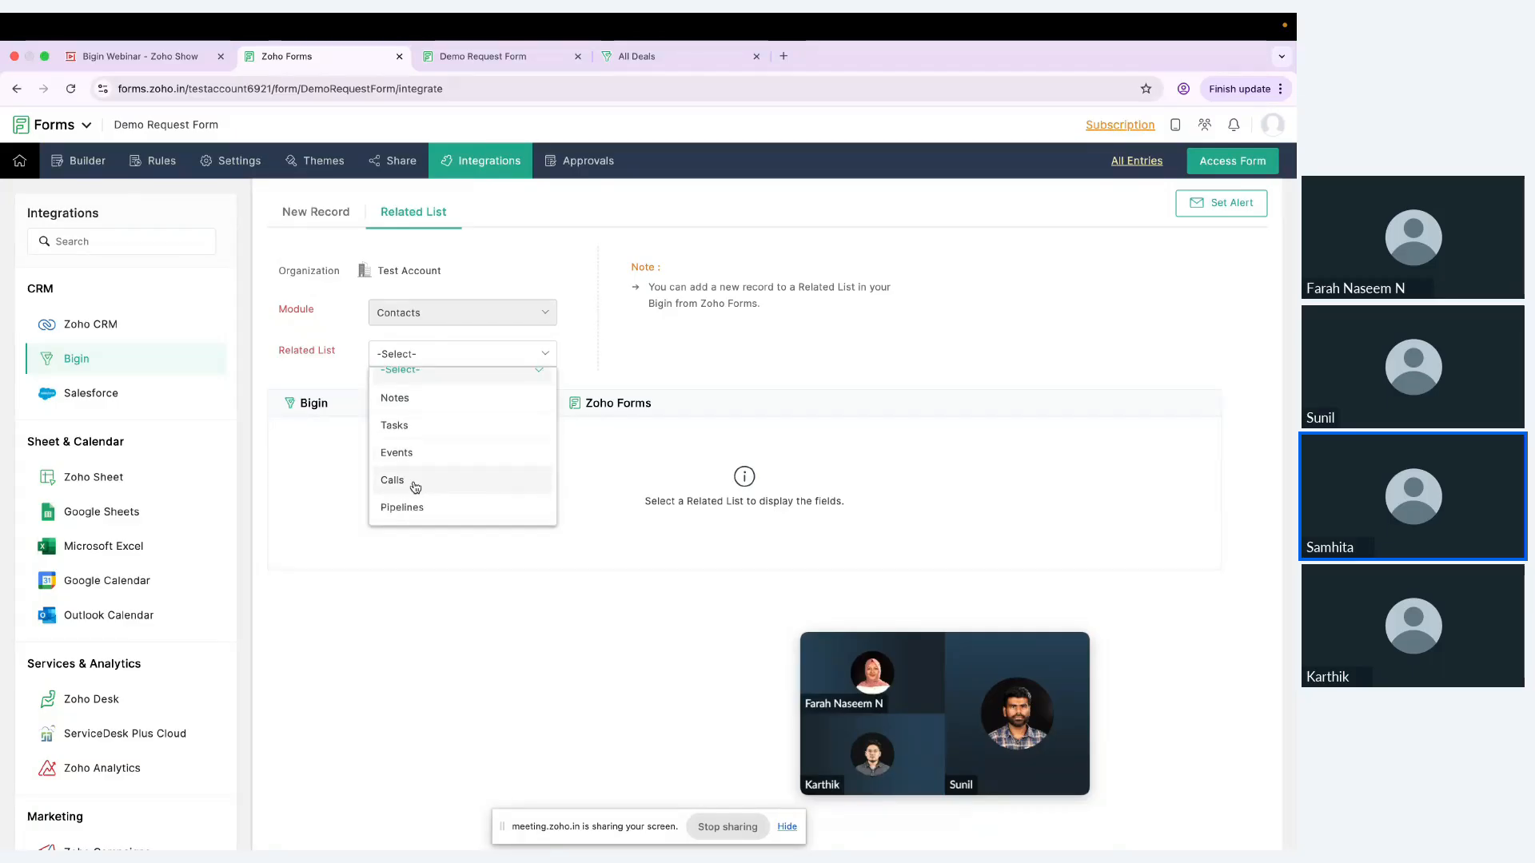
left_click(593, 323)
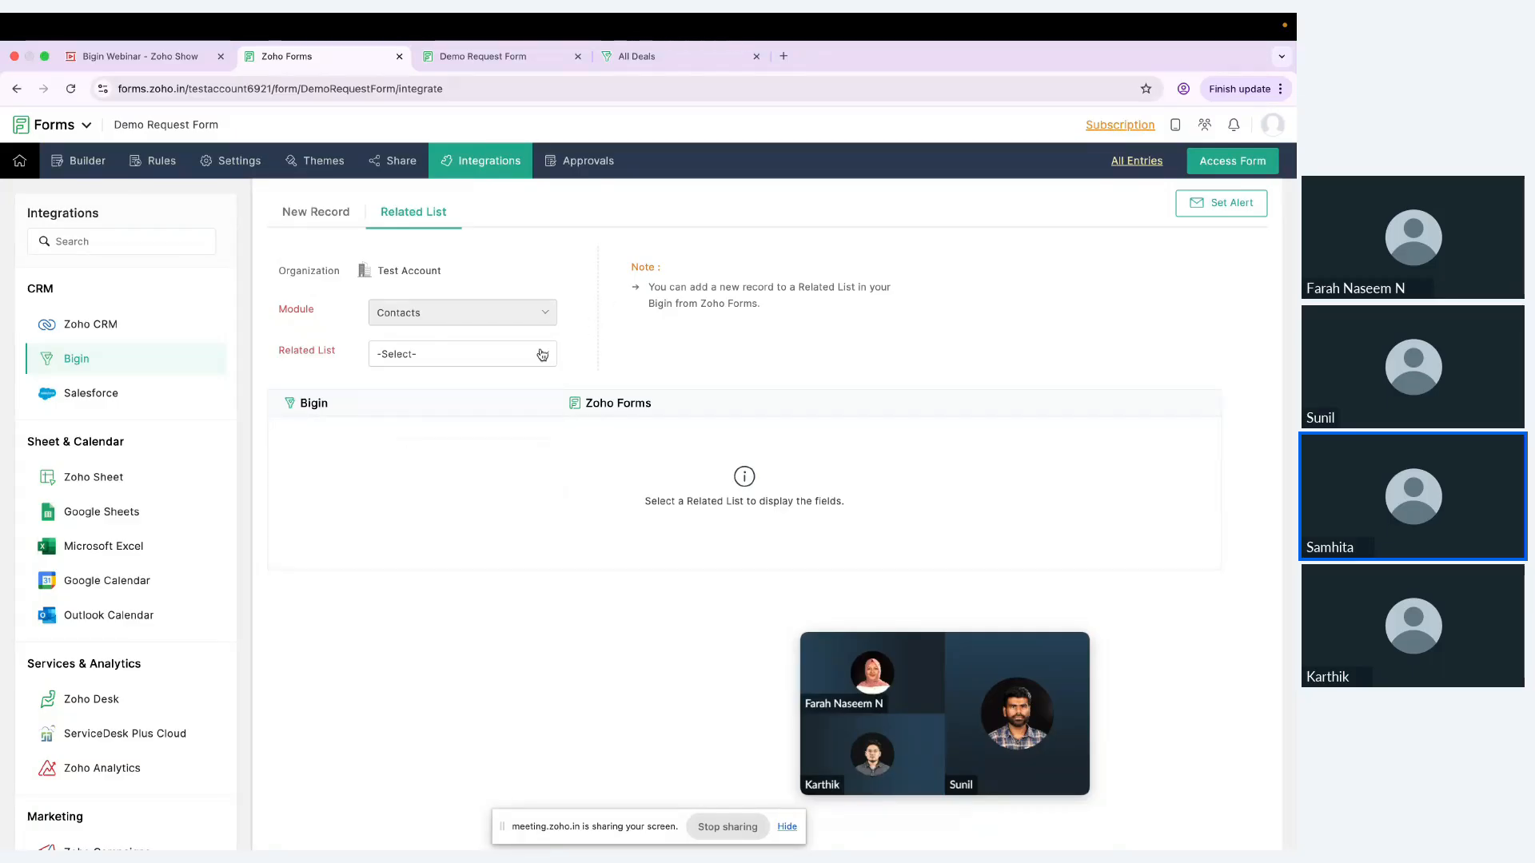
left_click(542, 355)
scroll(478, 503, "down", 1)
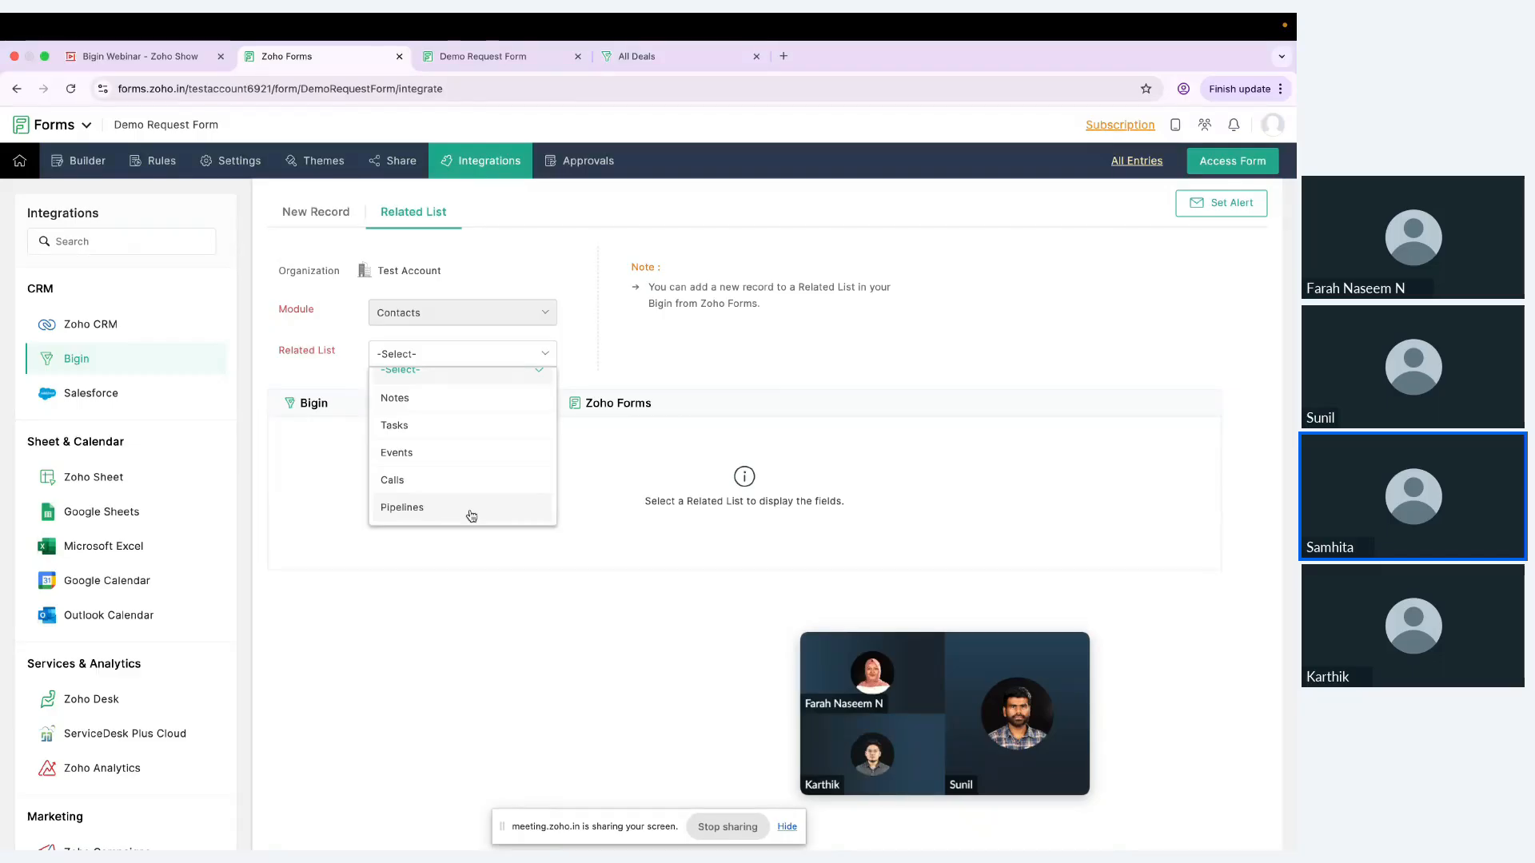
left_click(471, 509)
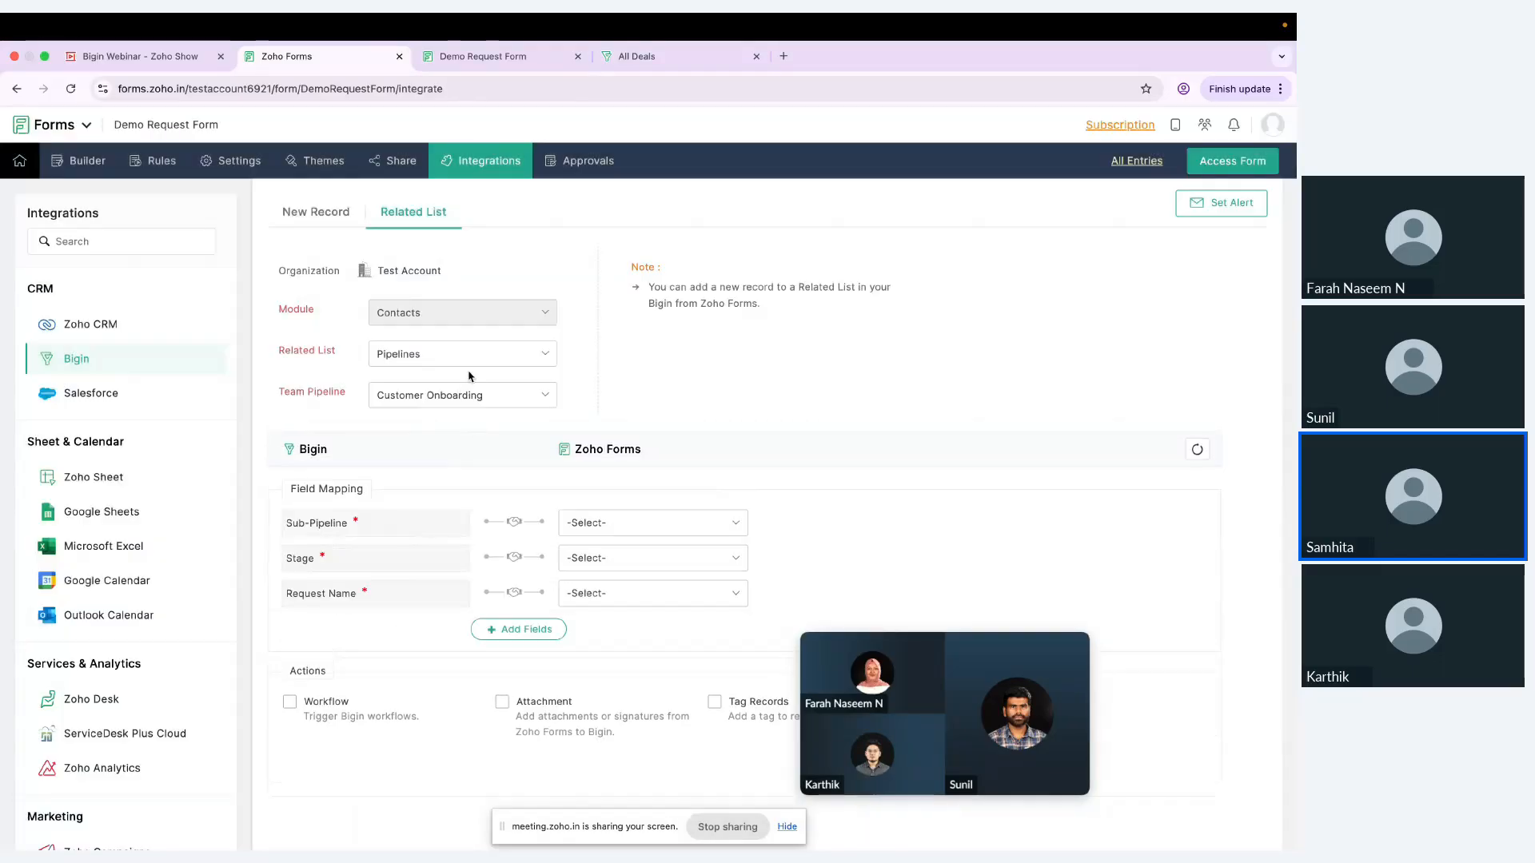
left_click(521, 407)
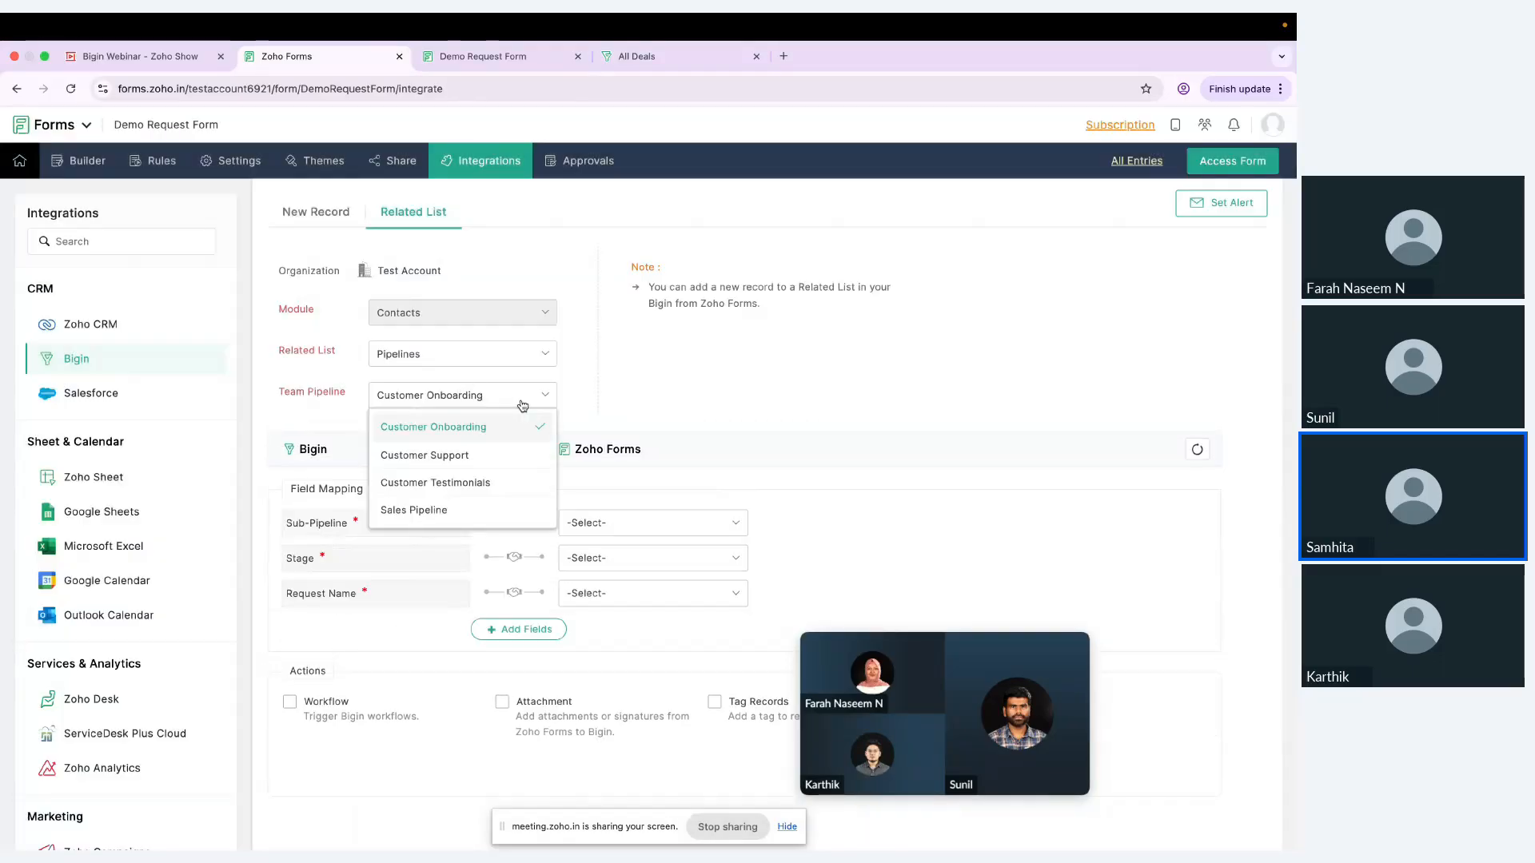
left_click(472, 512)
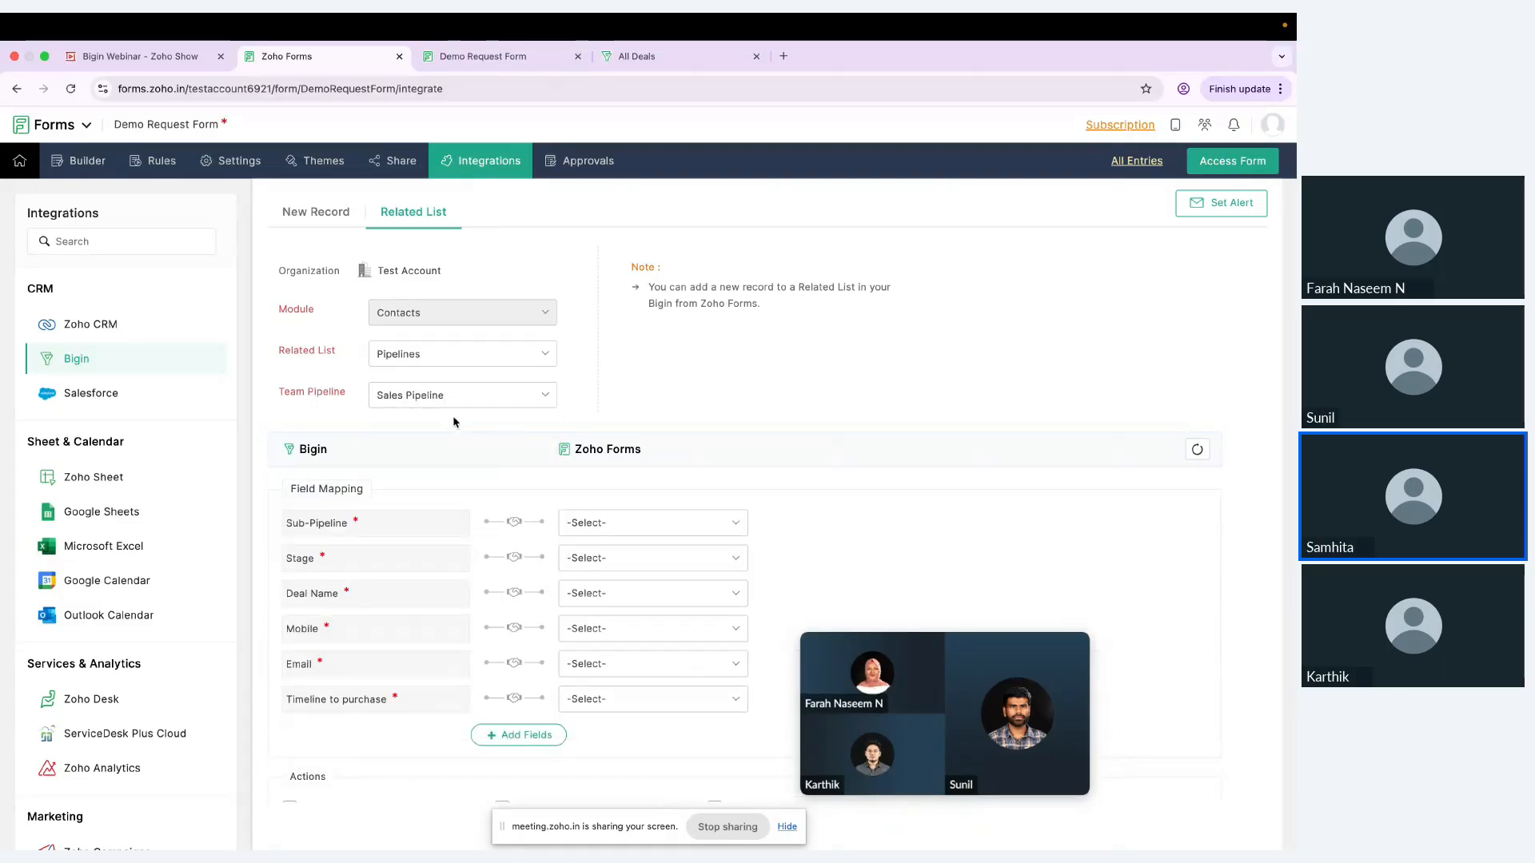
Step: Map the required Sub-Pipeline field to Sales Pipeline Standard and the Stage field to Qualification
left_click(666, 531)
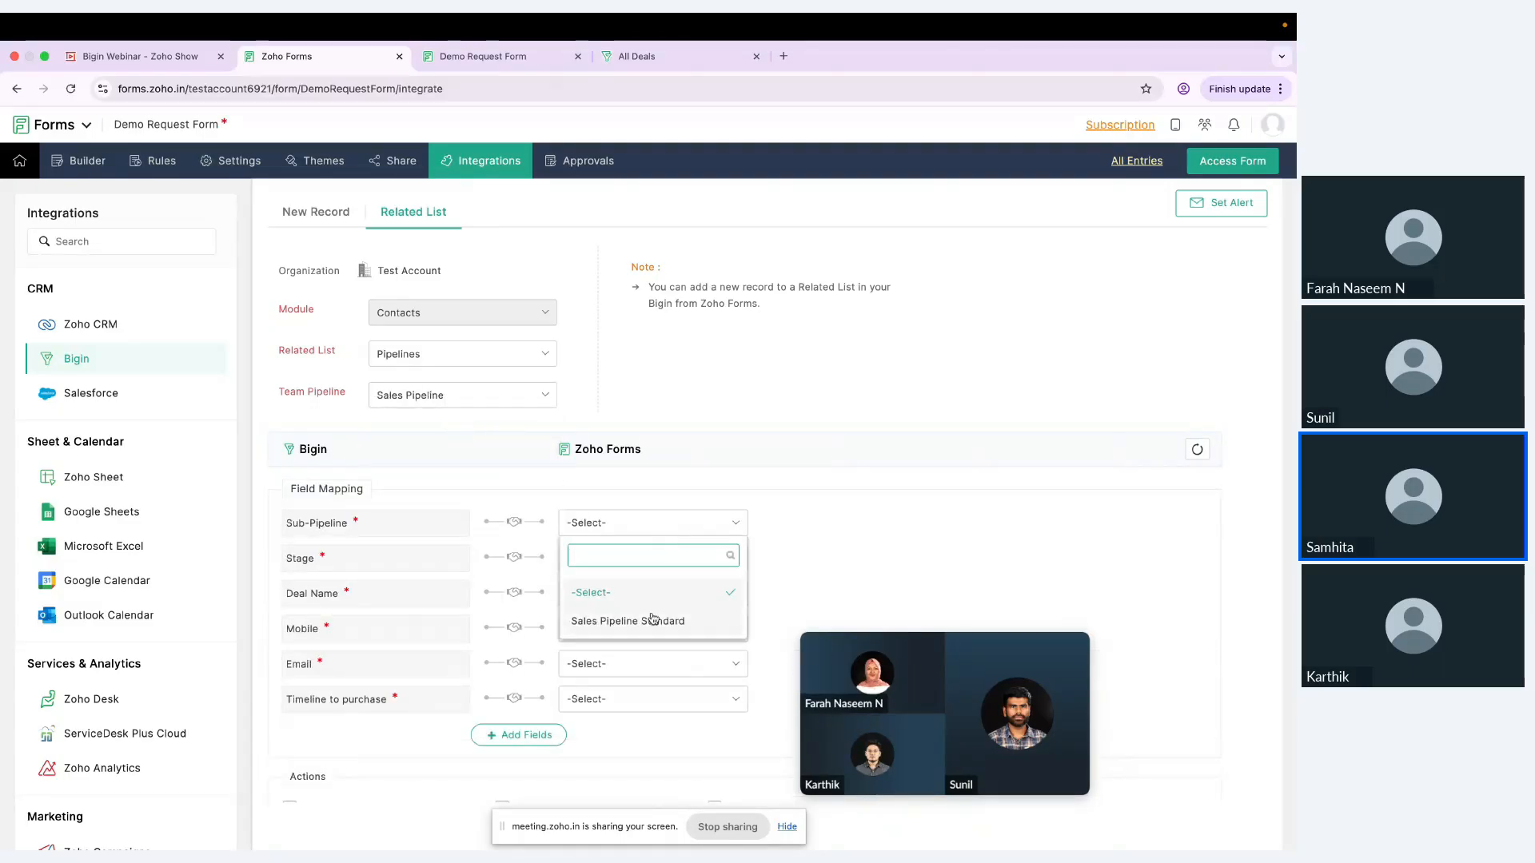
left_click(649, 620)
left_click(652, 553)
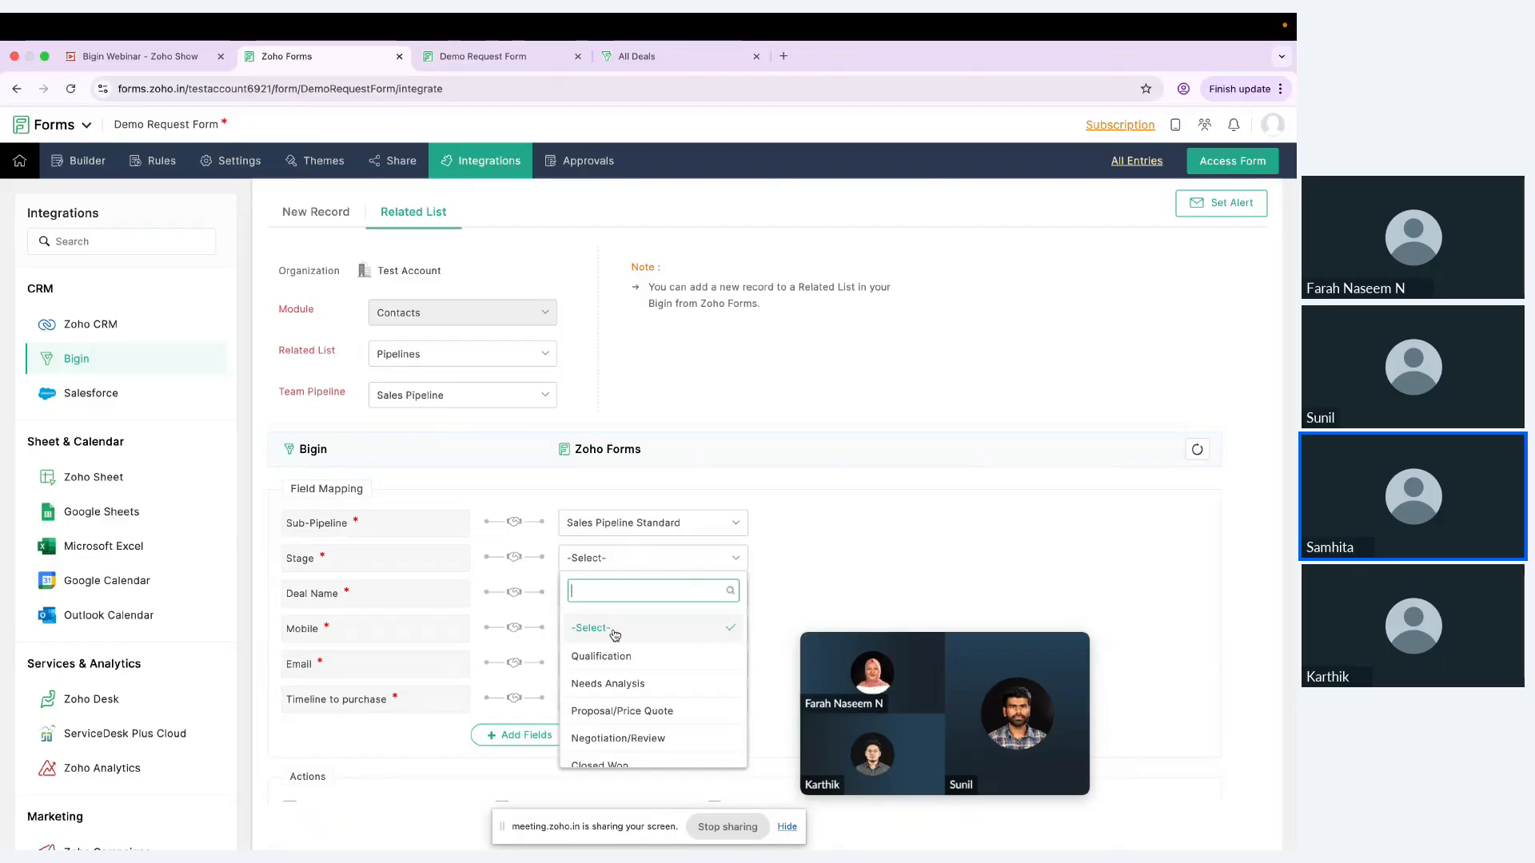
left_click(634, 656)
Step: Map Bigin's Deal Name to the form's Company Name field and Mobile to the Phone field
left_click(650, 595)
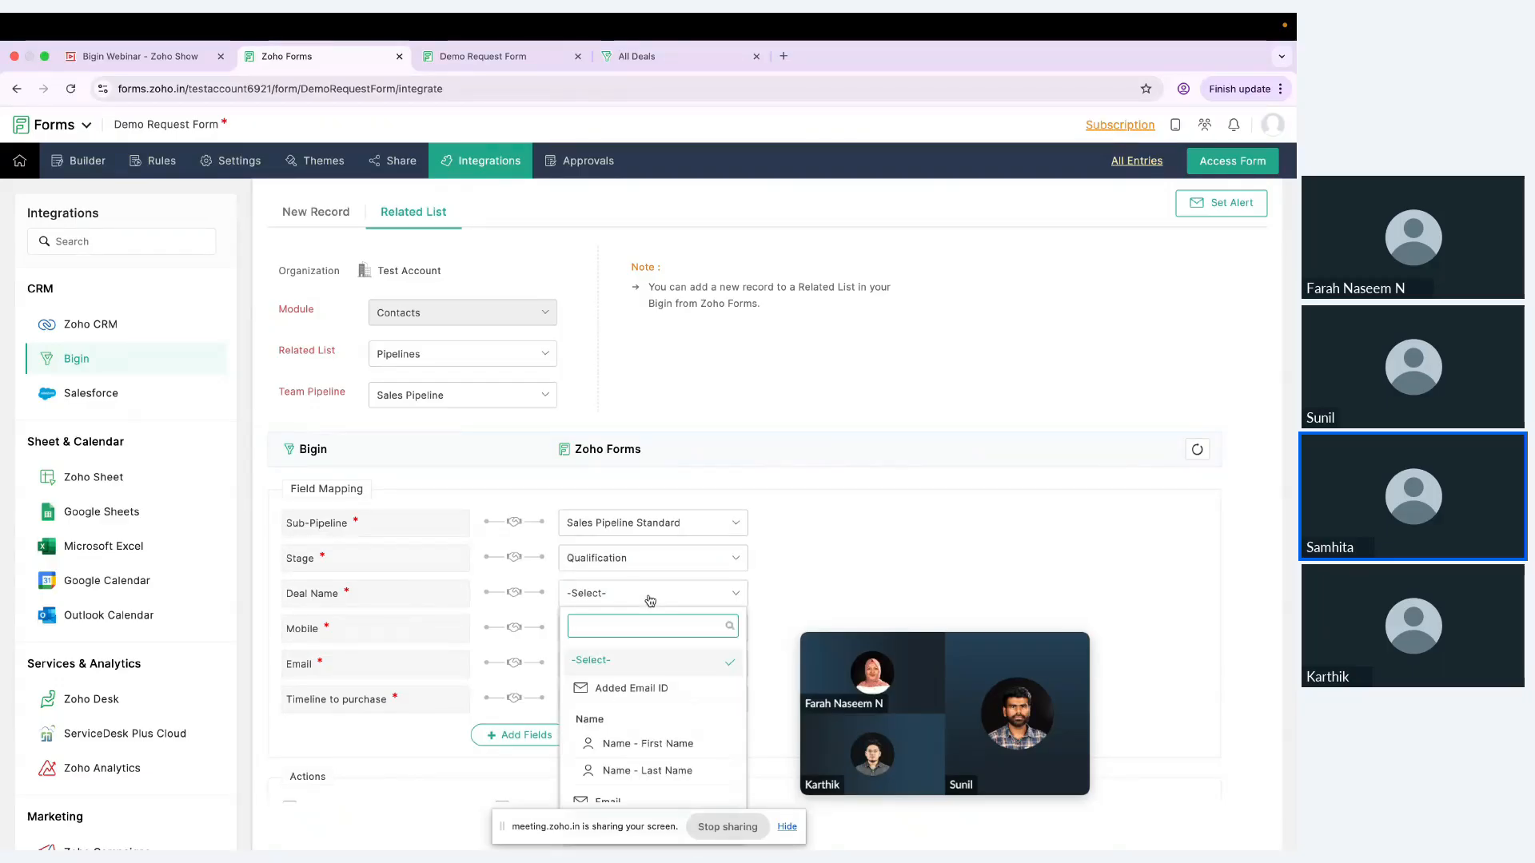
scroll(651, 668, "down", 3)
left_click(637, 719)
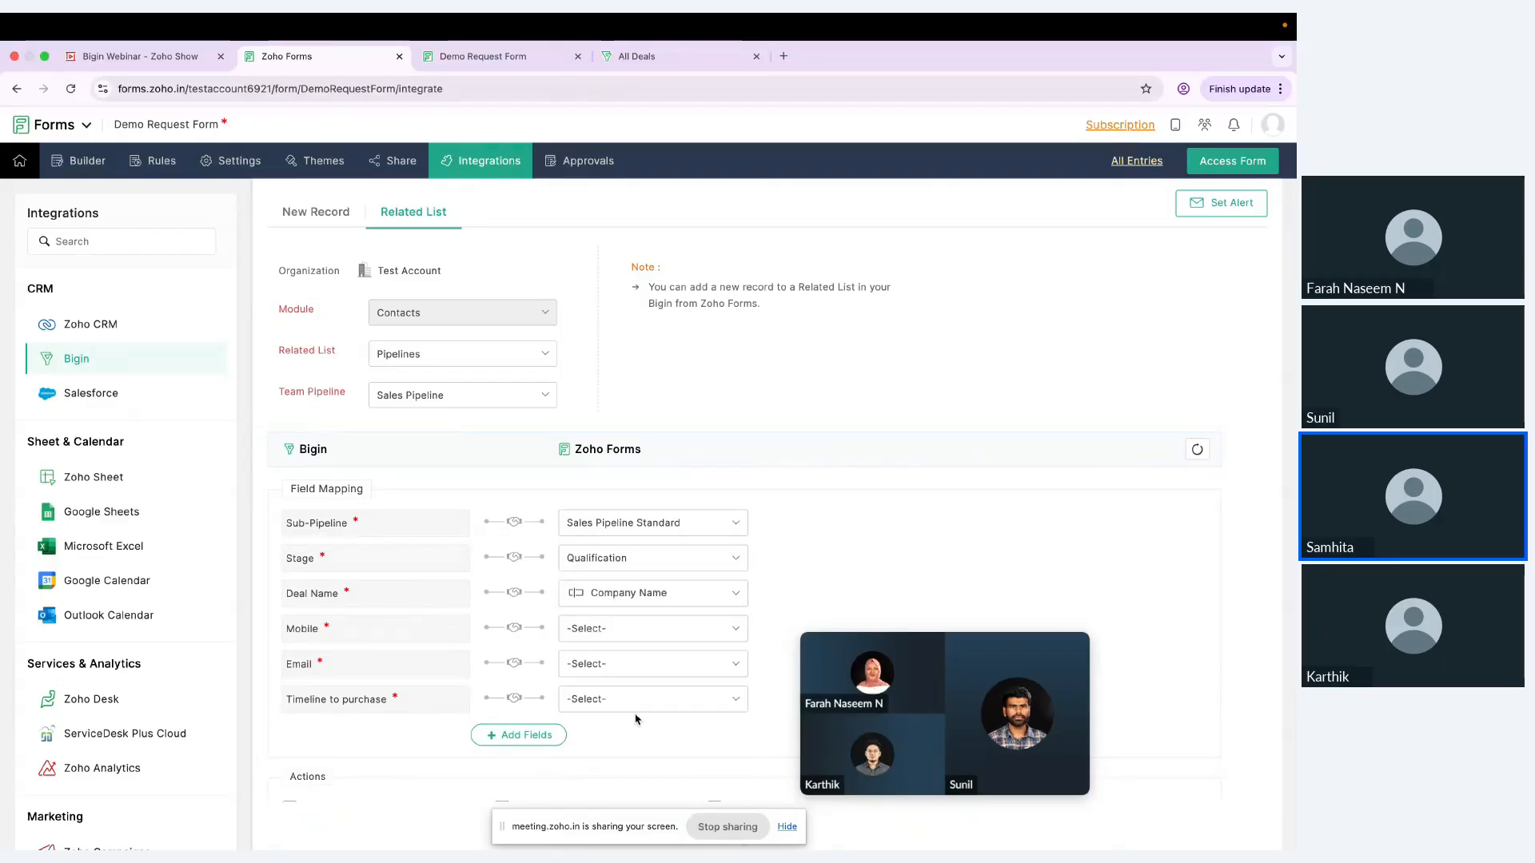
left_click(653, 628)
left_click(571, 746)
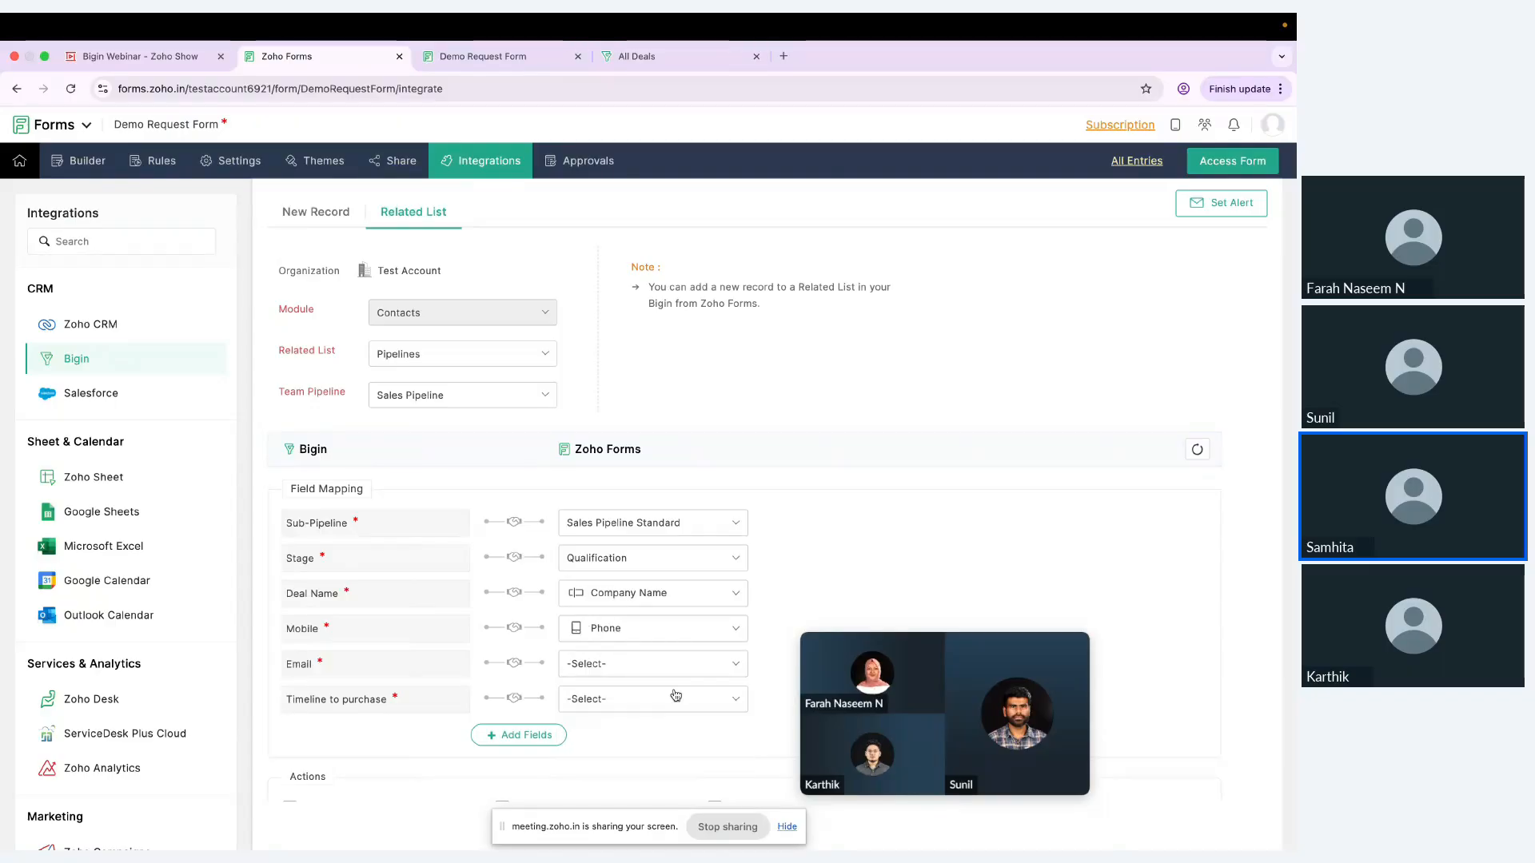
Step: Map Bigin's Email to the form's Email field and Timeline to purchase to the form's Timeline to purchase field
left_click(682, 665)
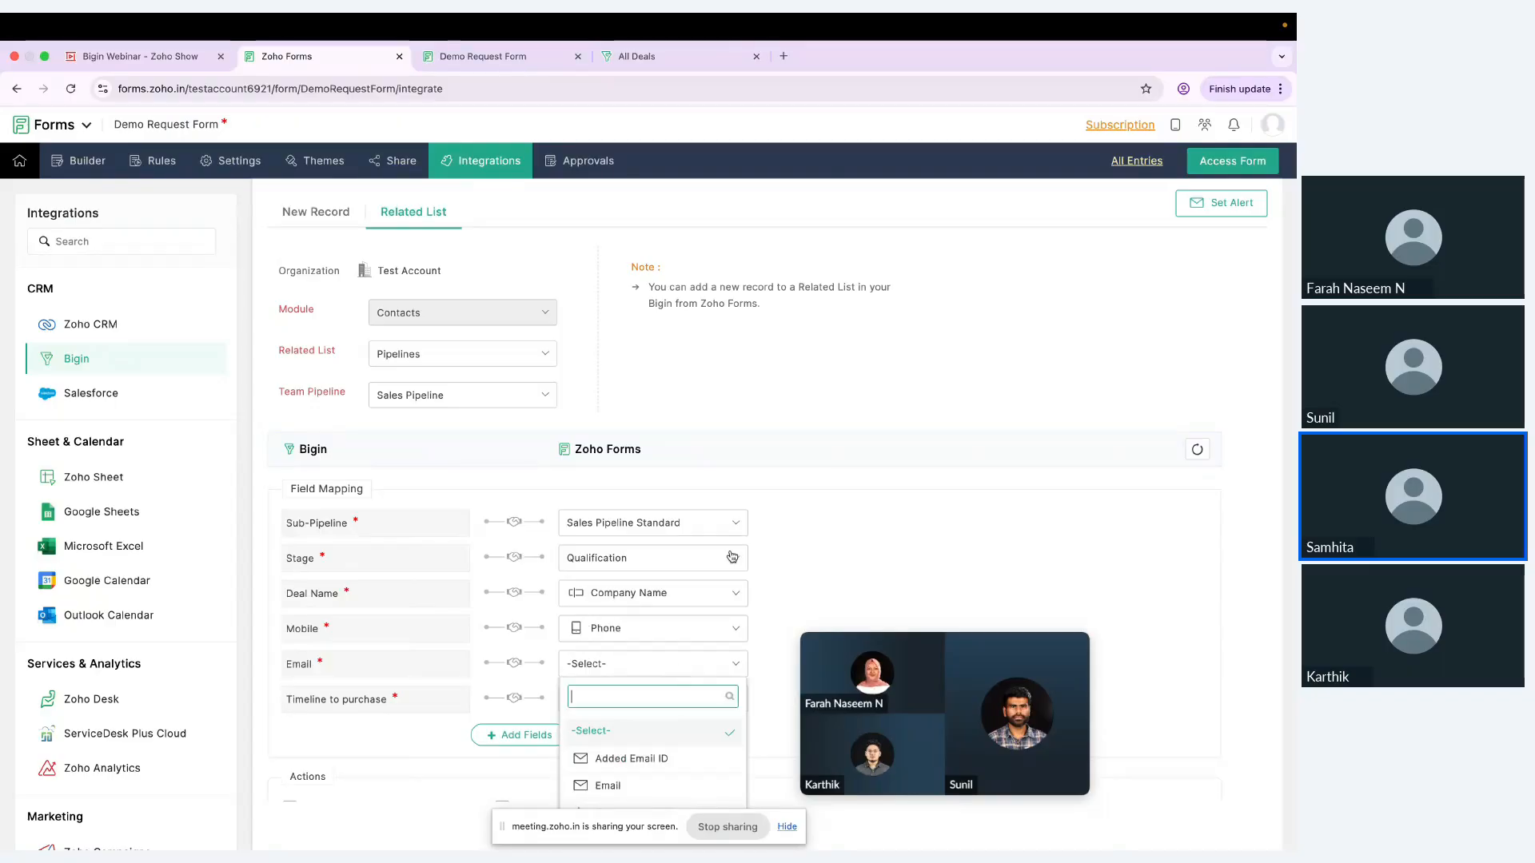
left_click(651, 786)
left_click(661, 701)
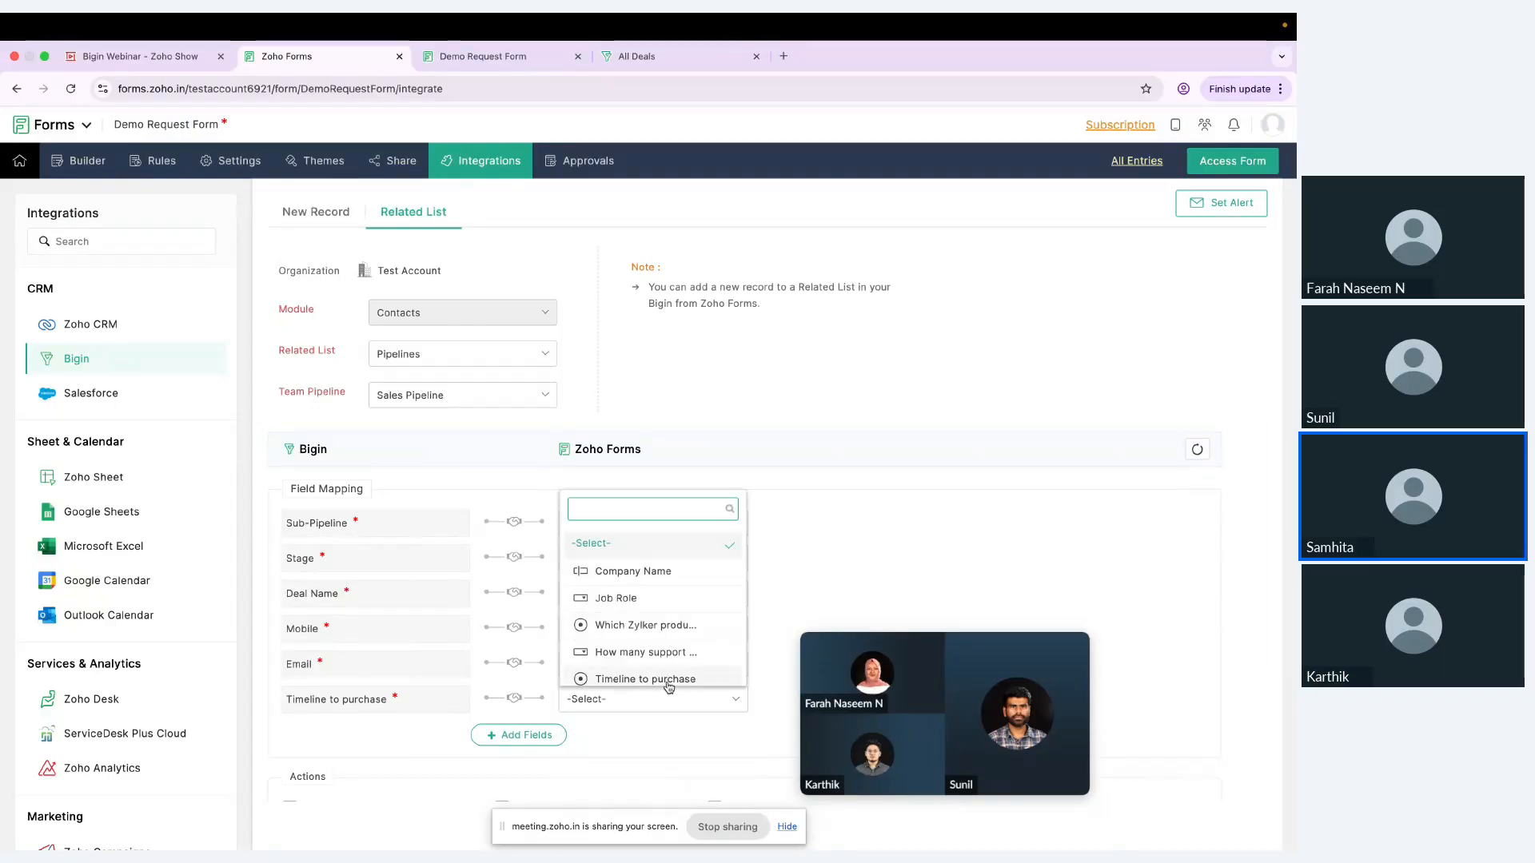
left_click(665, 673)
Step: Add a field mapping from Bigin's "Which Zylker product are you interested in?" to the form's matching field
scroll(762, 695, "down", 2)
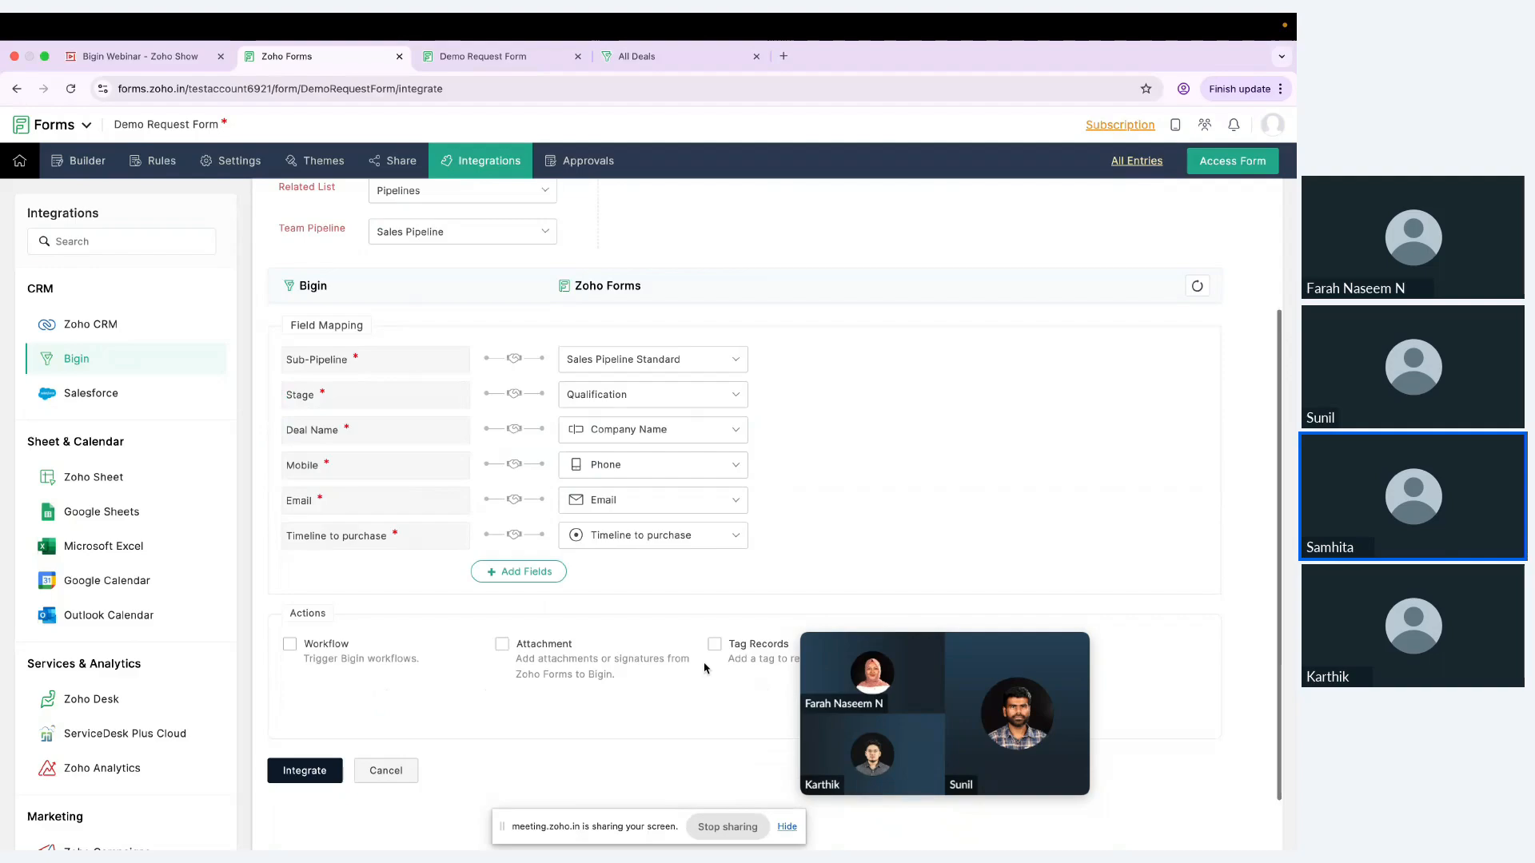
left_click(523, 572)
left_click(406, 586)
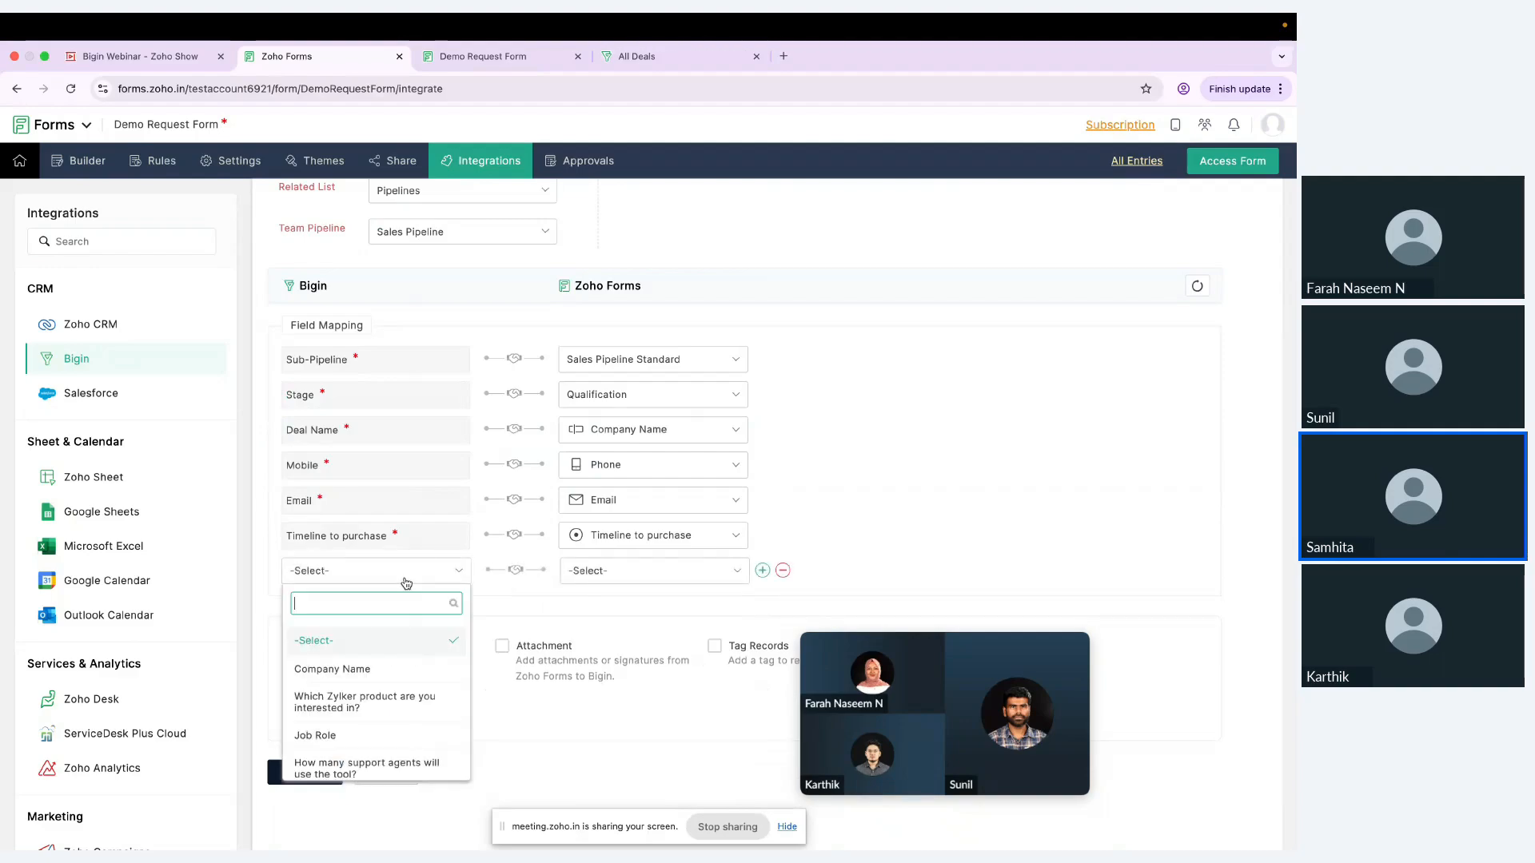
left_click(375, 699)
left_click(654, 571)
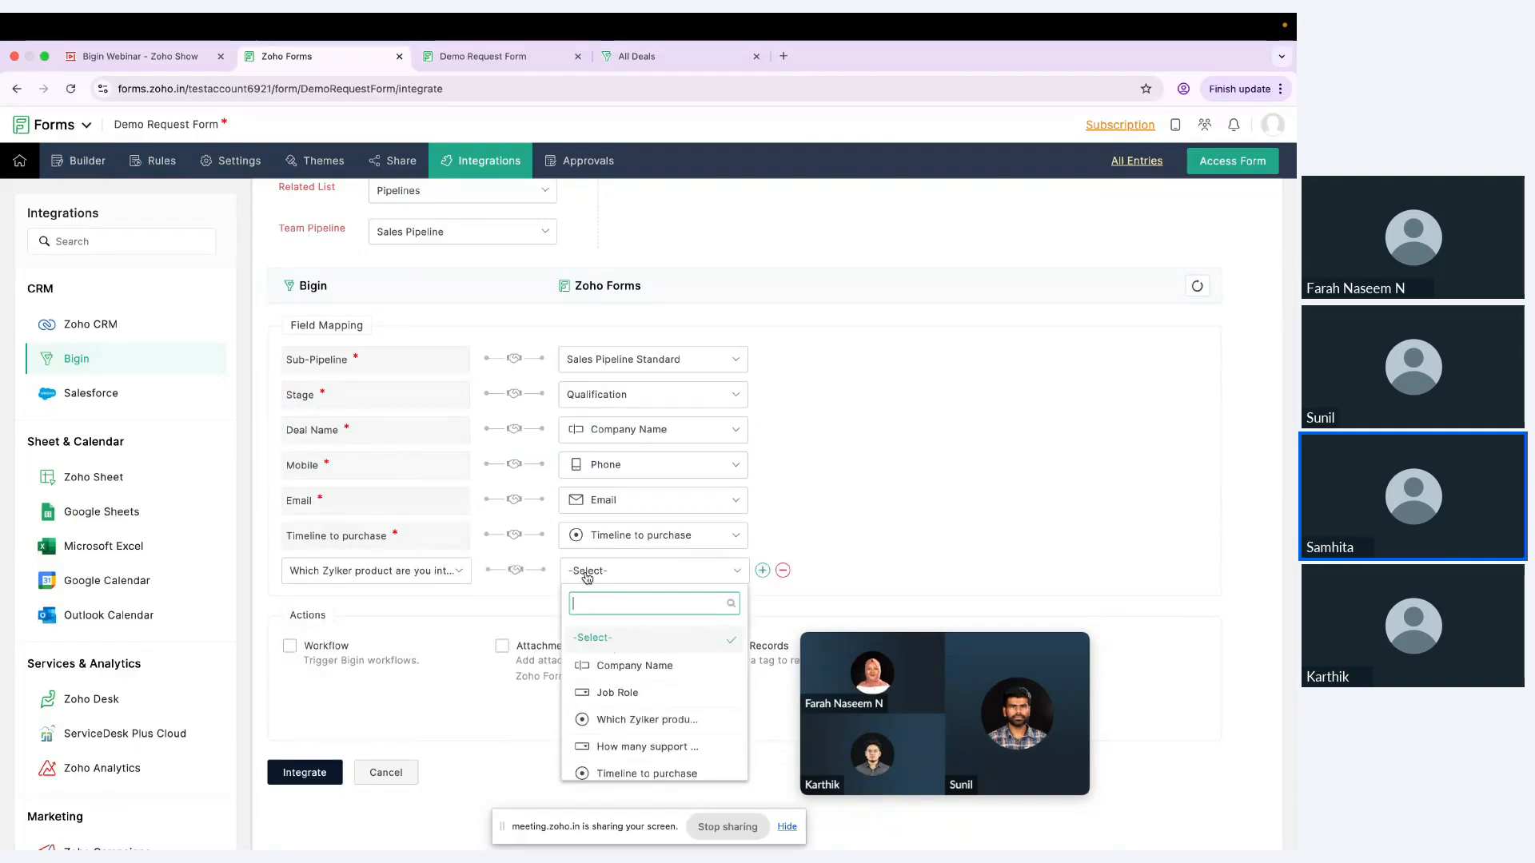
left_click(651, 721)
Step: Add a field mapping from Bigin's "How many support agents will use the tool?" to the form's matching field
left_click(762, 571)
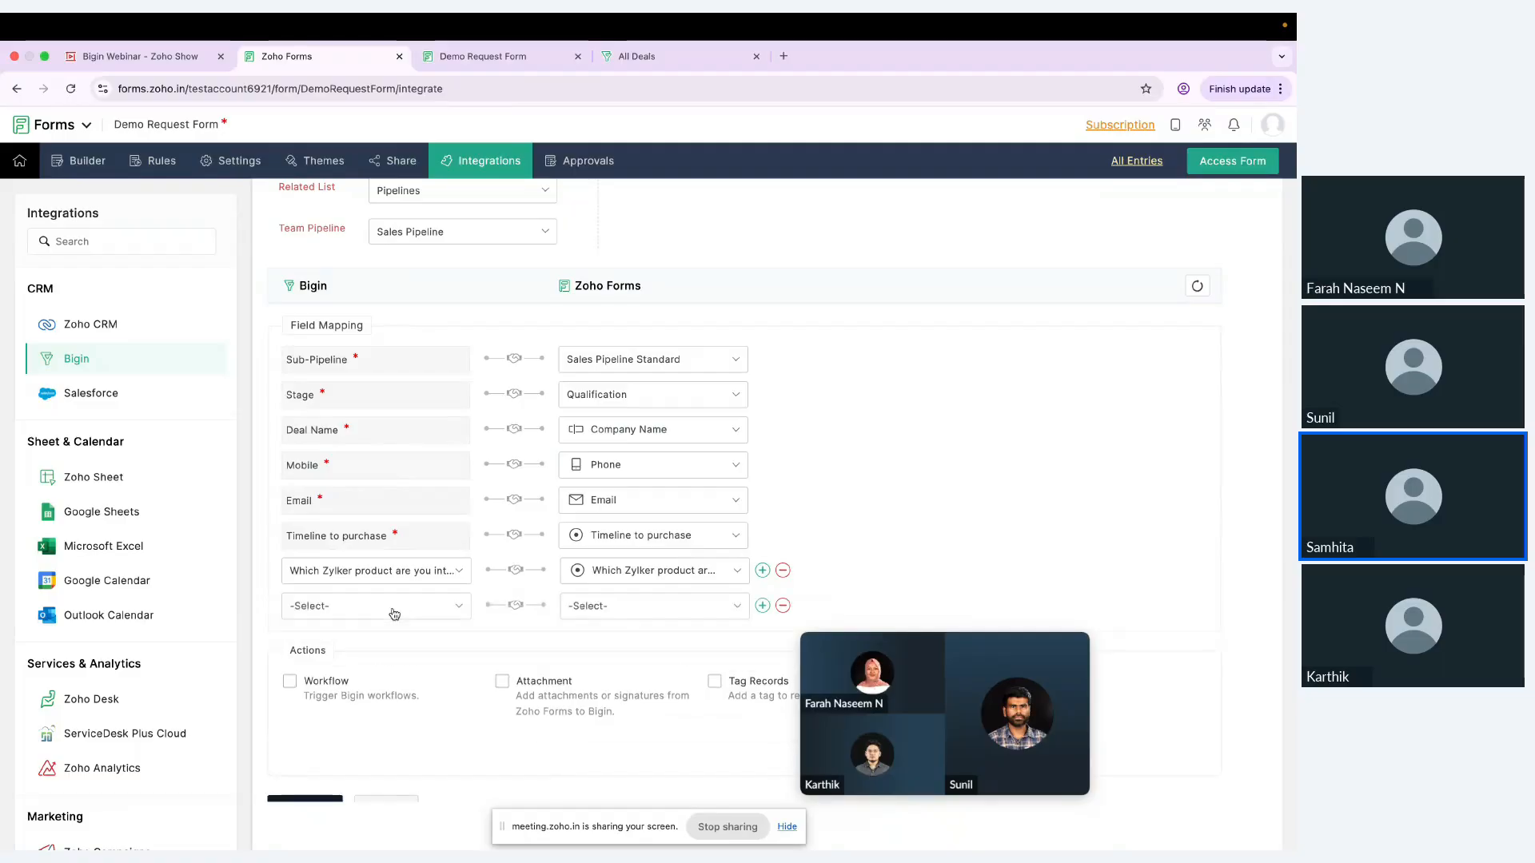
left_click(392, 606)
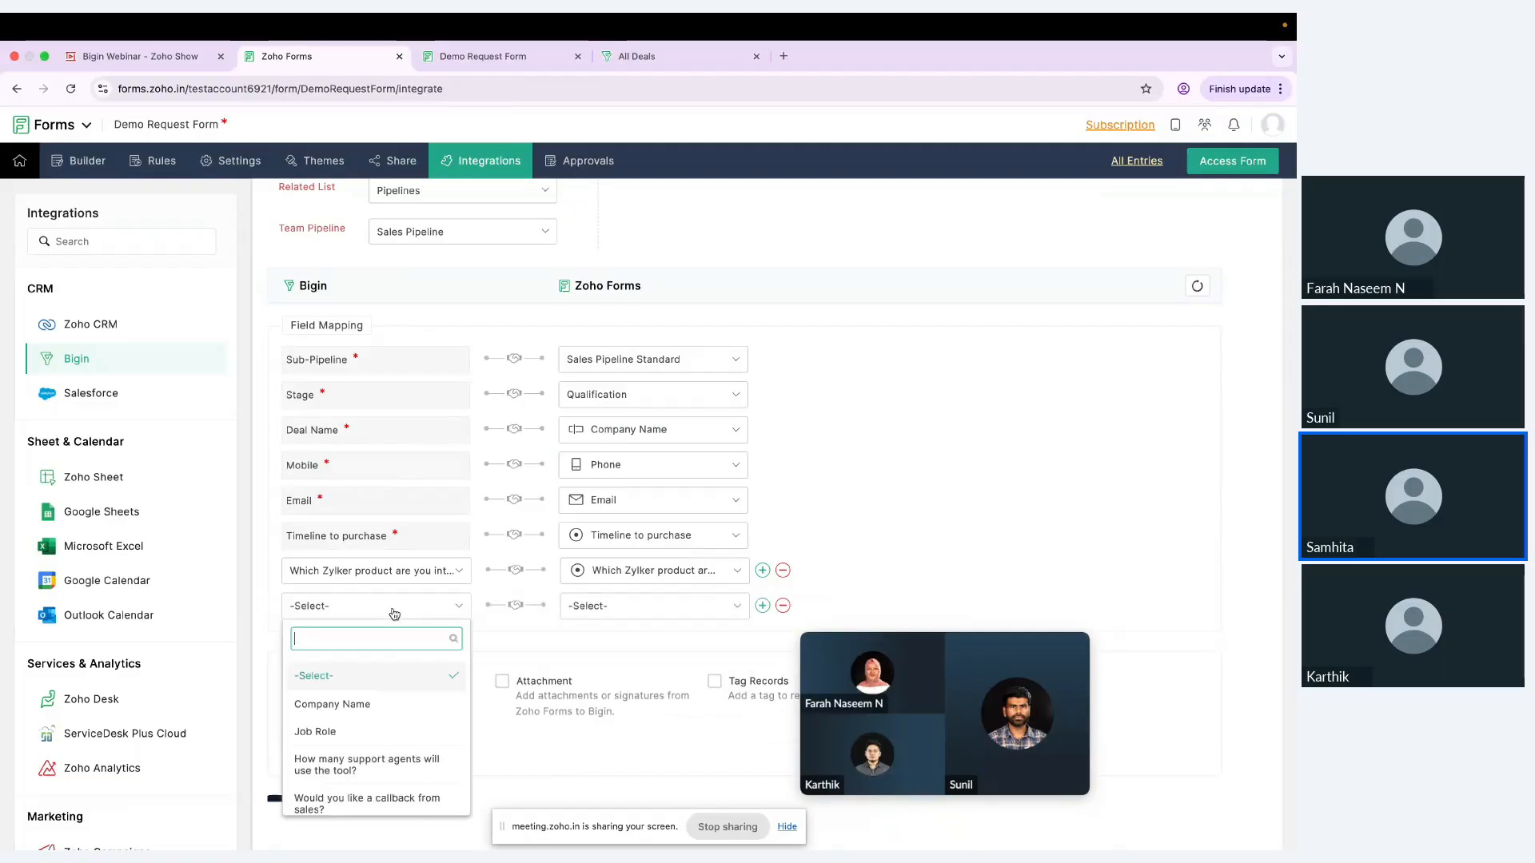
left_click(379, 750)
left_click(612, 621)
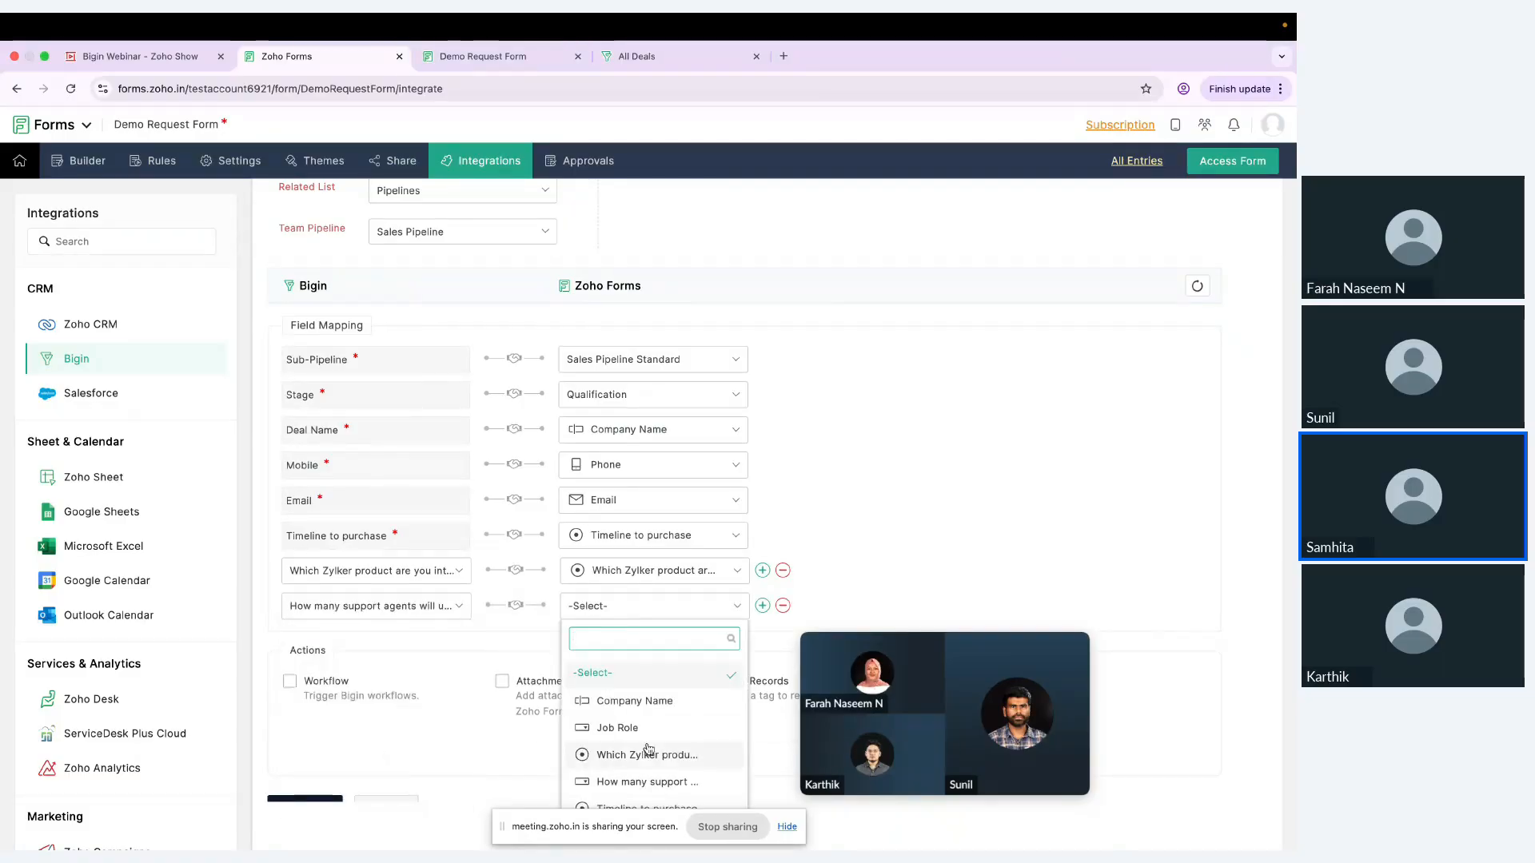
scroll(623, 719, "down", 1)
left_click(632, 742)
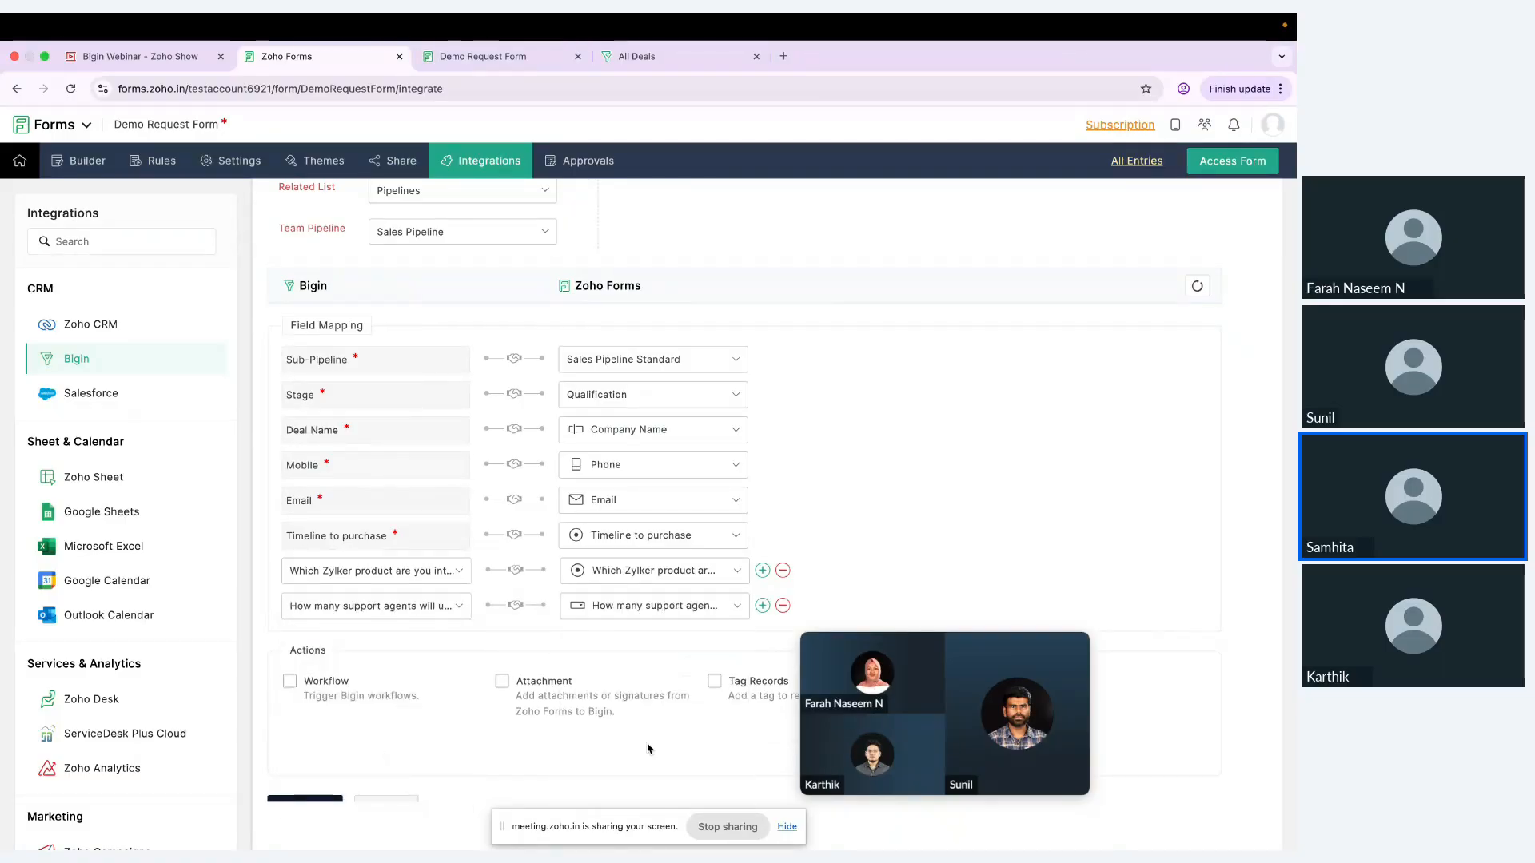
Step: Add a field mapping from Bigin's "Would you like a callback from sales?" to the form's matching field
left_click(761, 605)
left_click(444, 642)
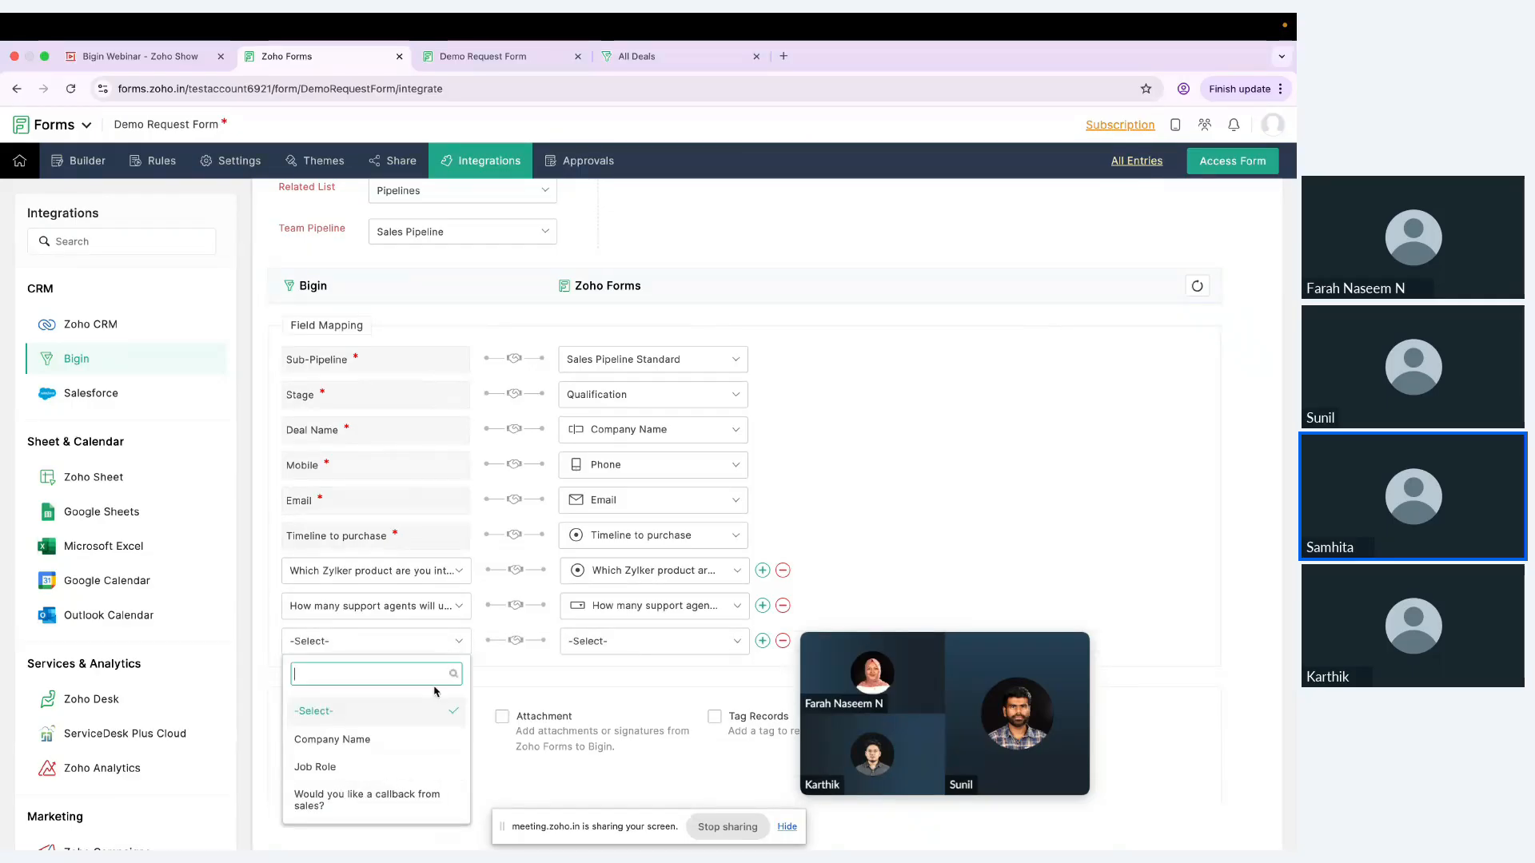
left_click(414, 797)
left_click(647, 654)
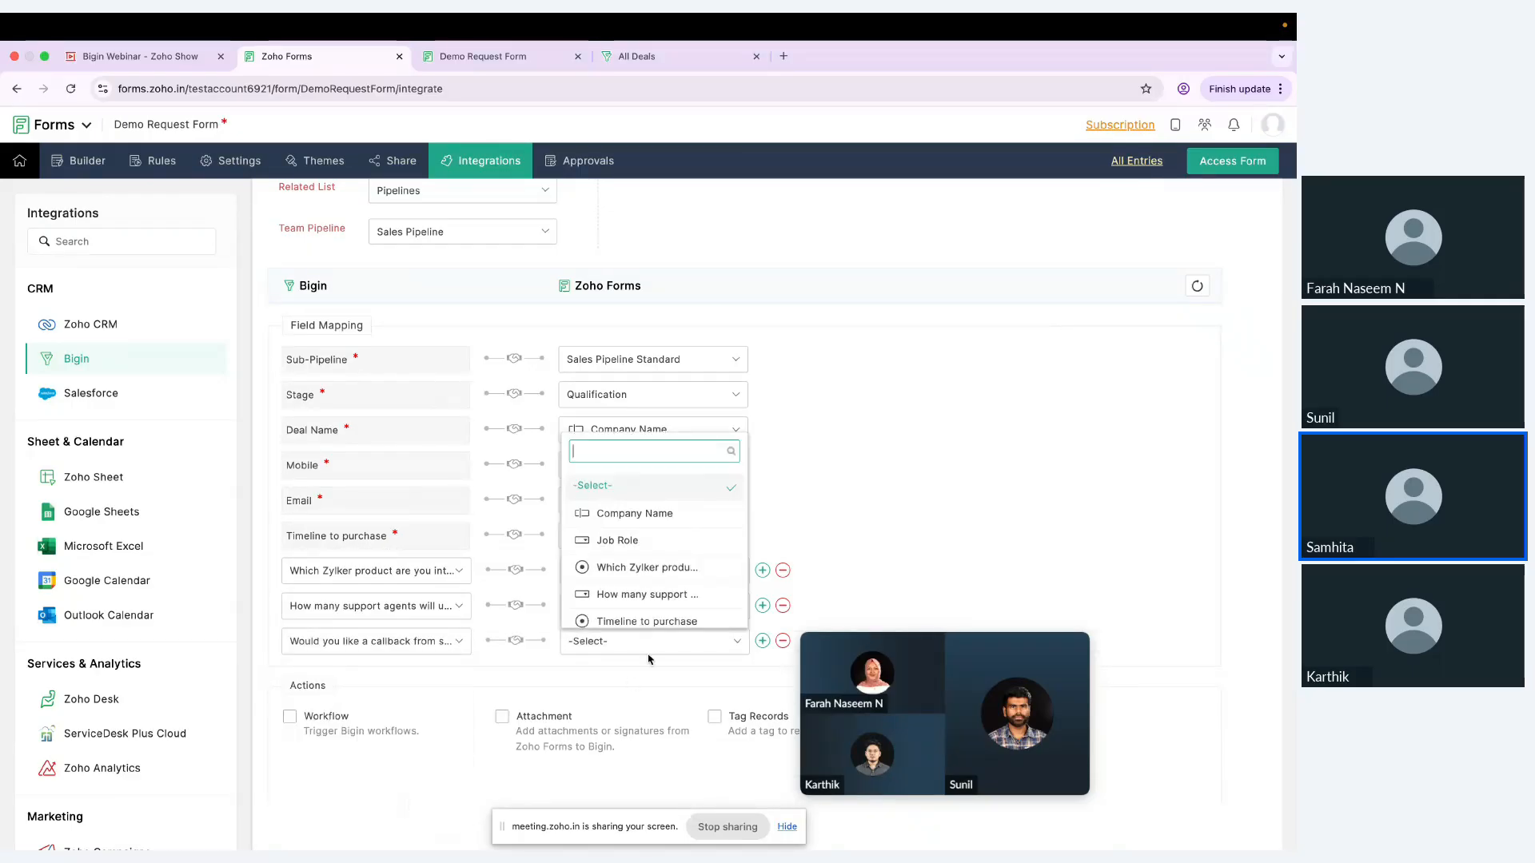
scroll(660, 616, "down", 1)
left_click(660, 610)
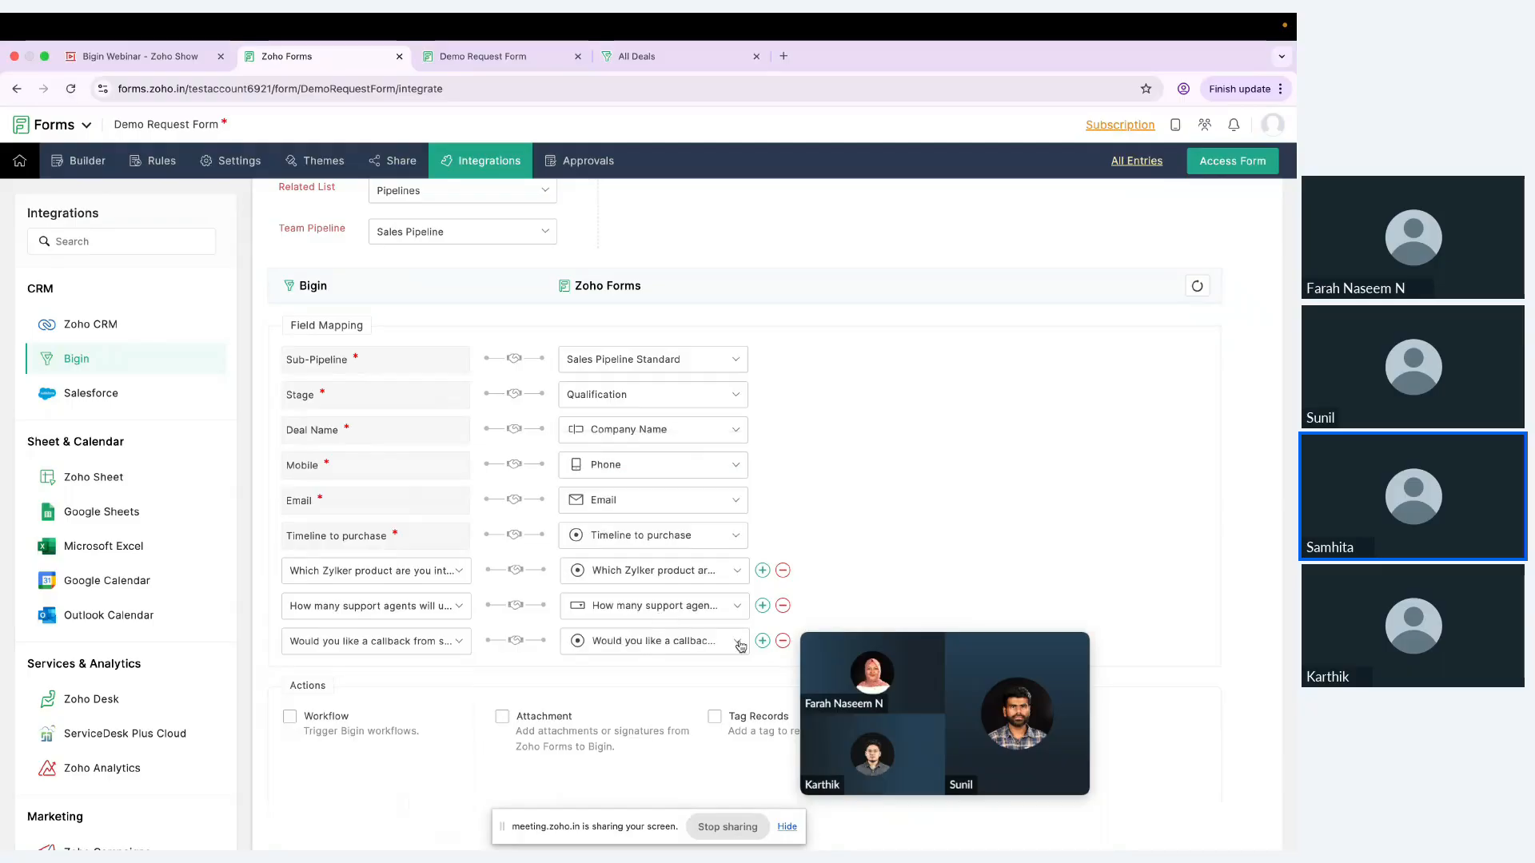
Step: Add a field mapping from Bigin's Job Role to the form's Job Role field
left_click(762, 641)
left_click(457, 678)
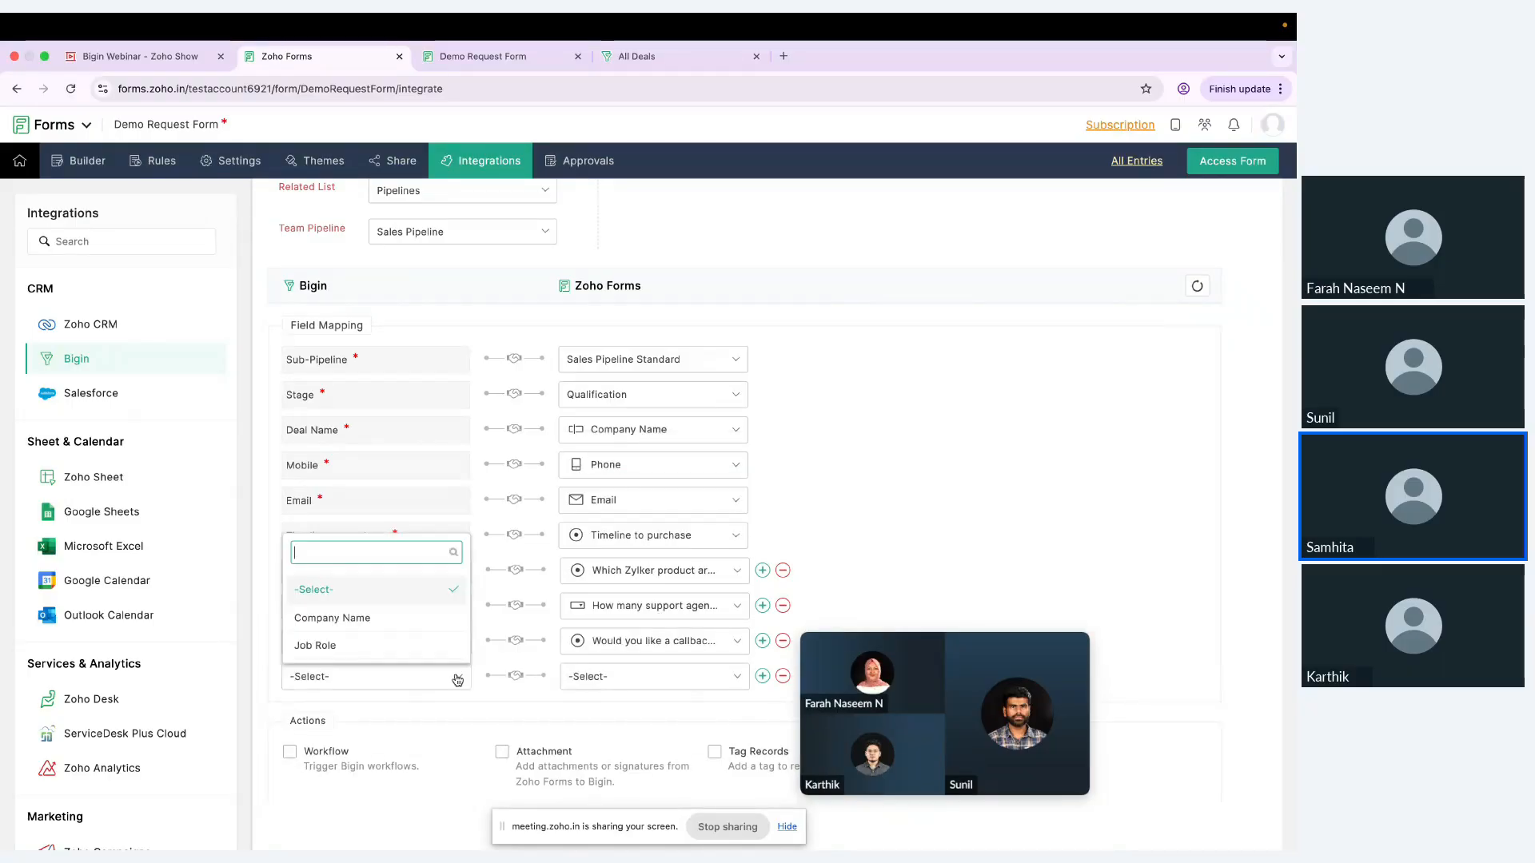
left_click(424, 618)
left_click(441, 676)
left_click(411, 647)
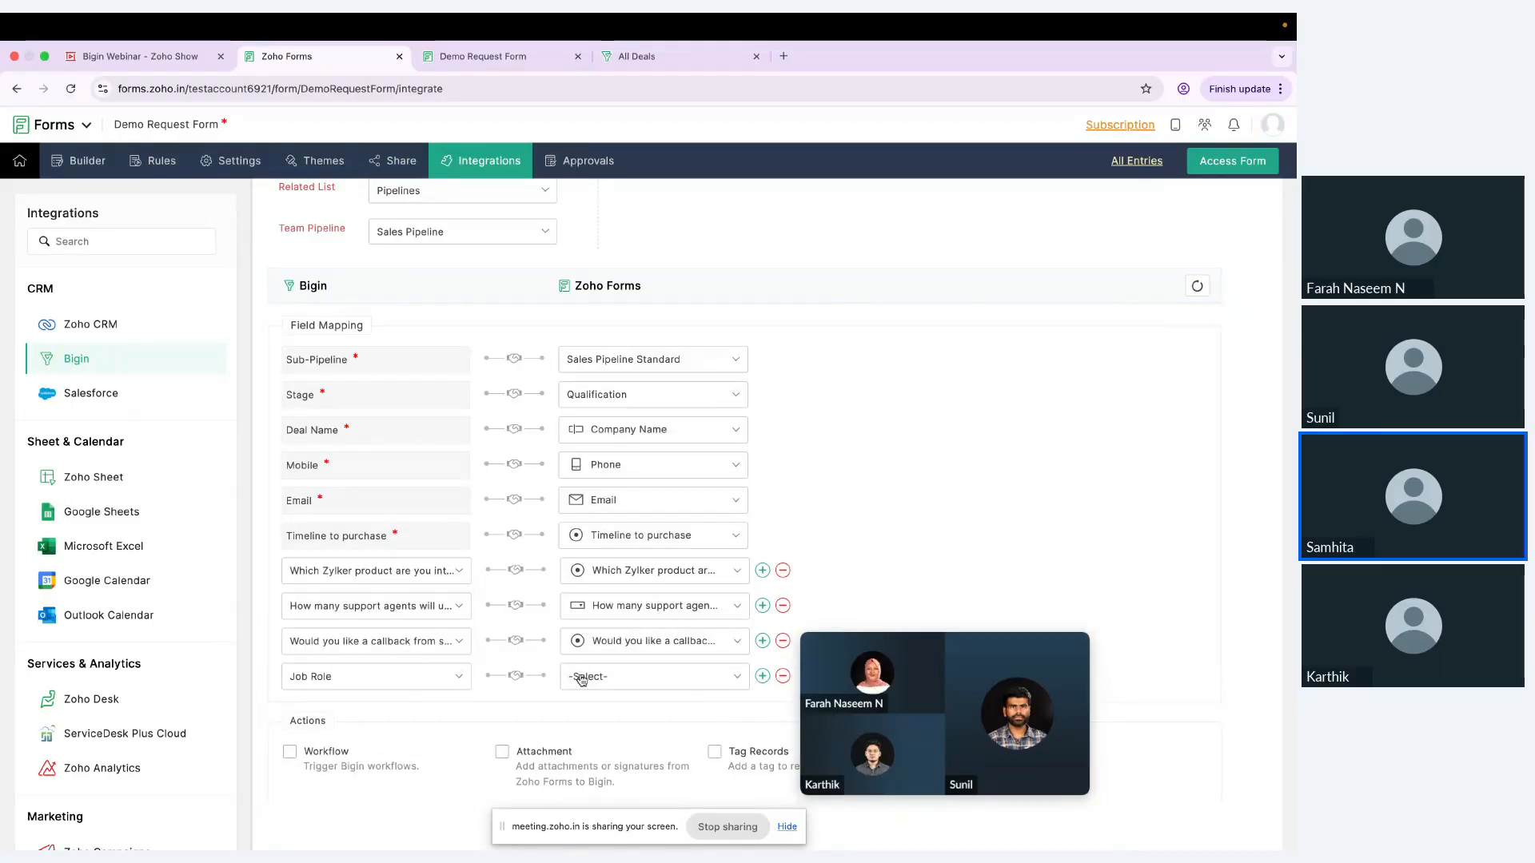
left_click(583, 677)
scroll(649, 565, "down", 5)
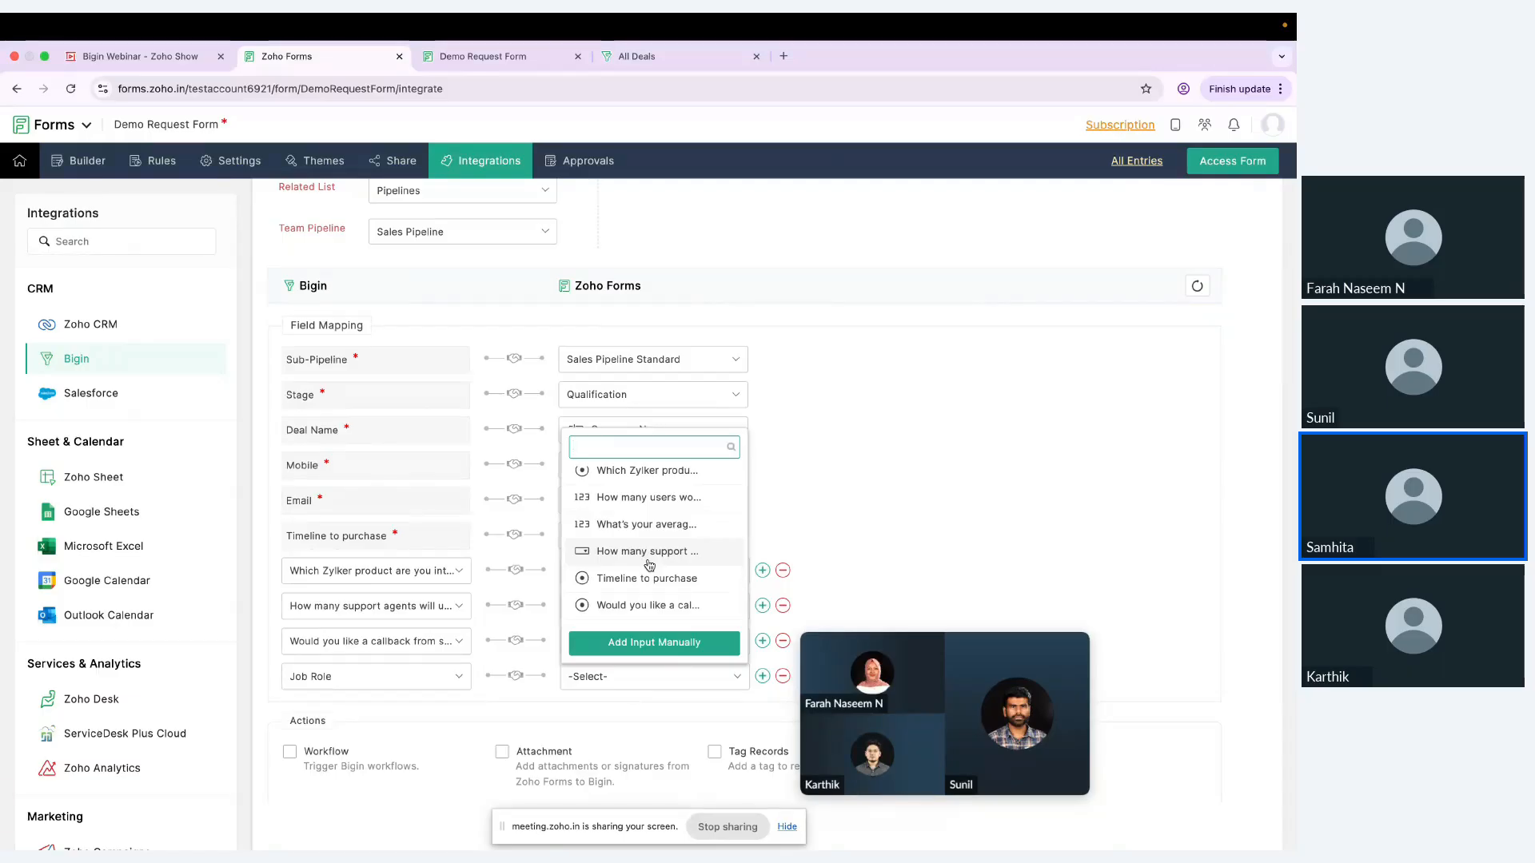
left_click(626, 511)
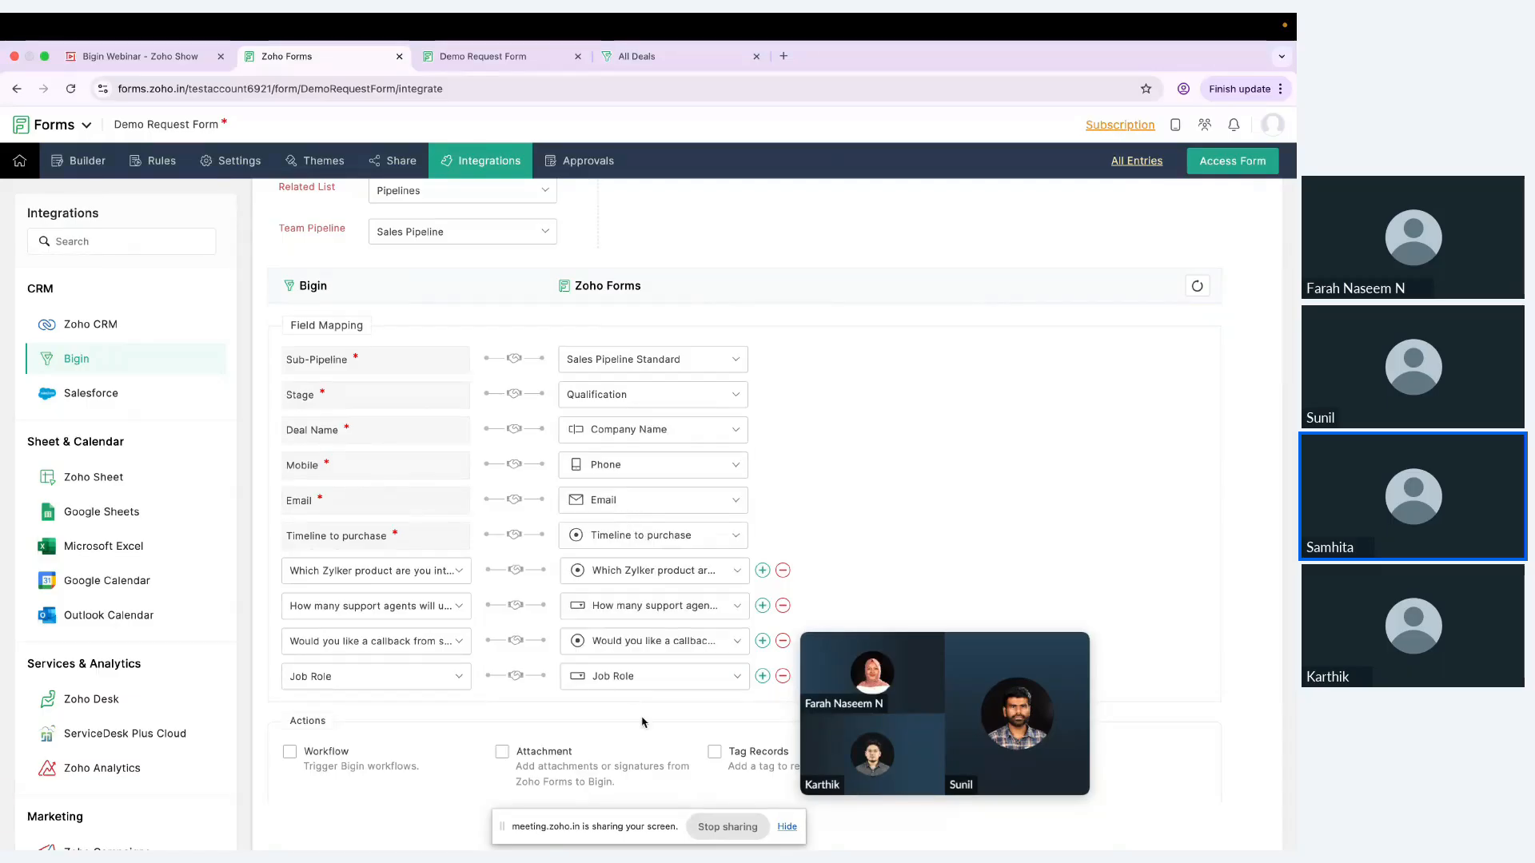
Step: Enable tagging of the records pushed to Bigin, using the form's Company Name field as the tag name
scroll(647, 516, "down", 2)
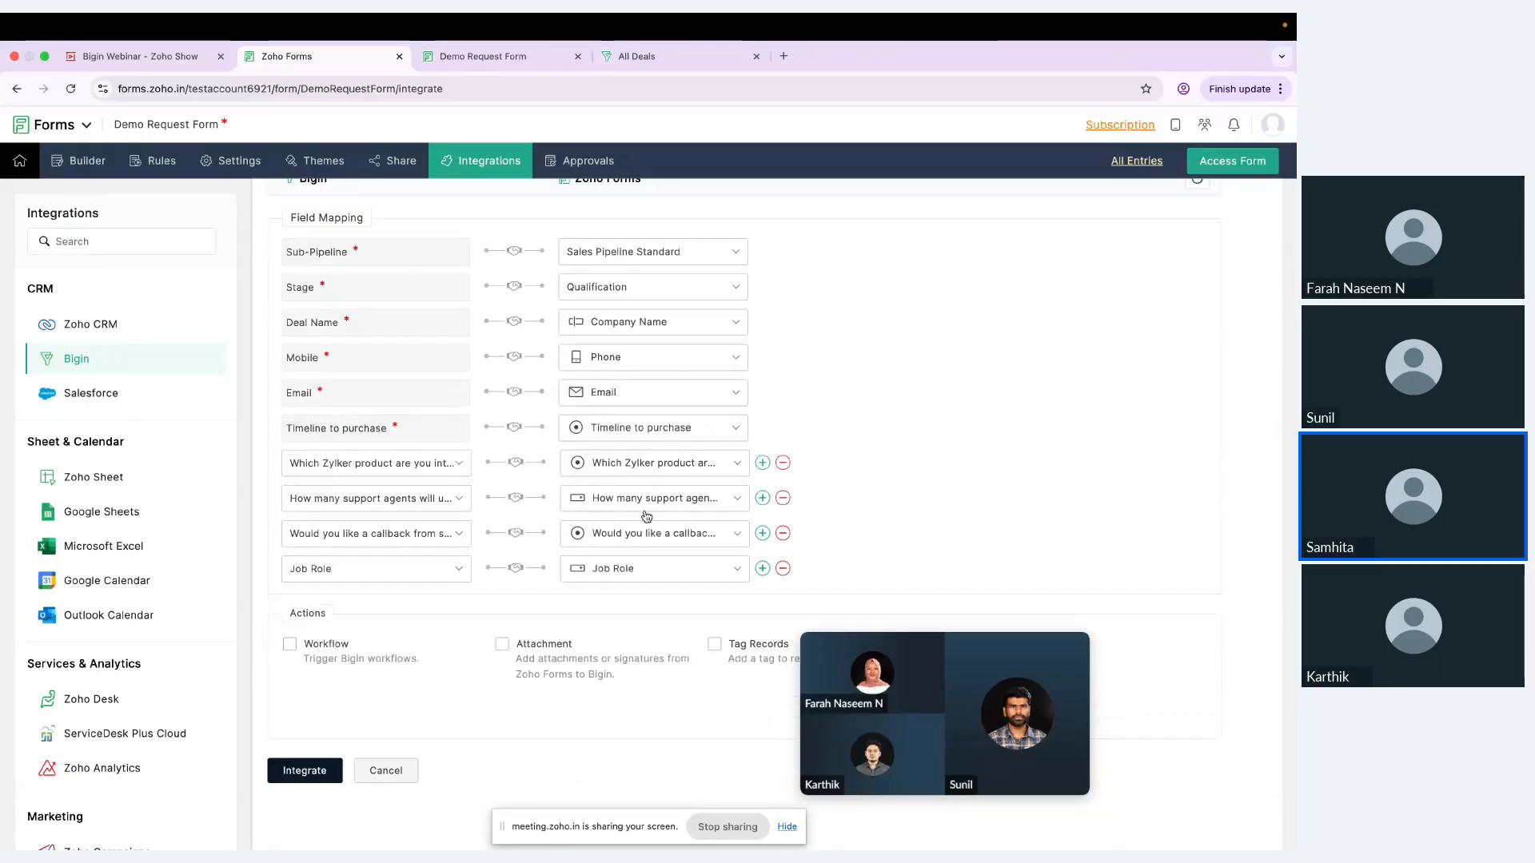
scroll(611, 642, "up", 1)
scroll(611, 642, "down", 1)
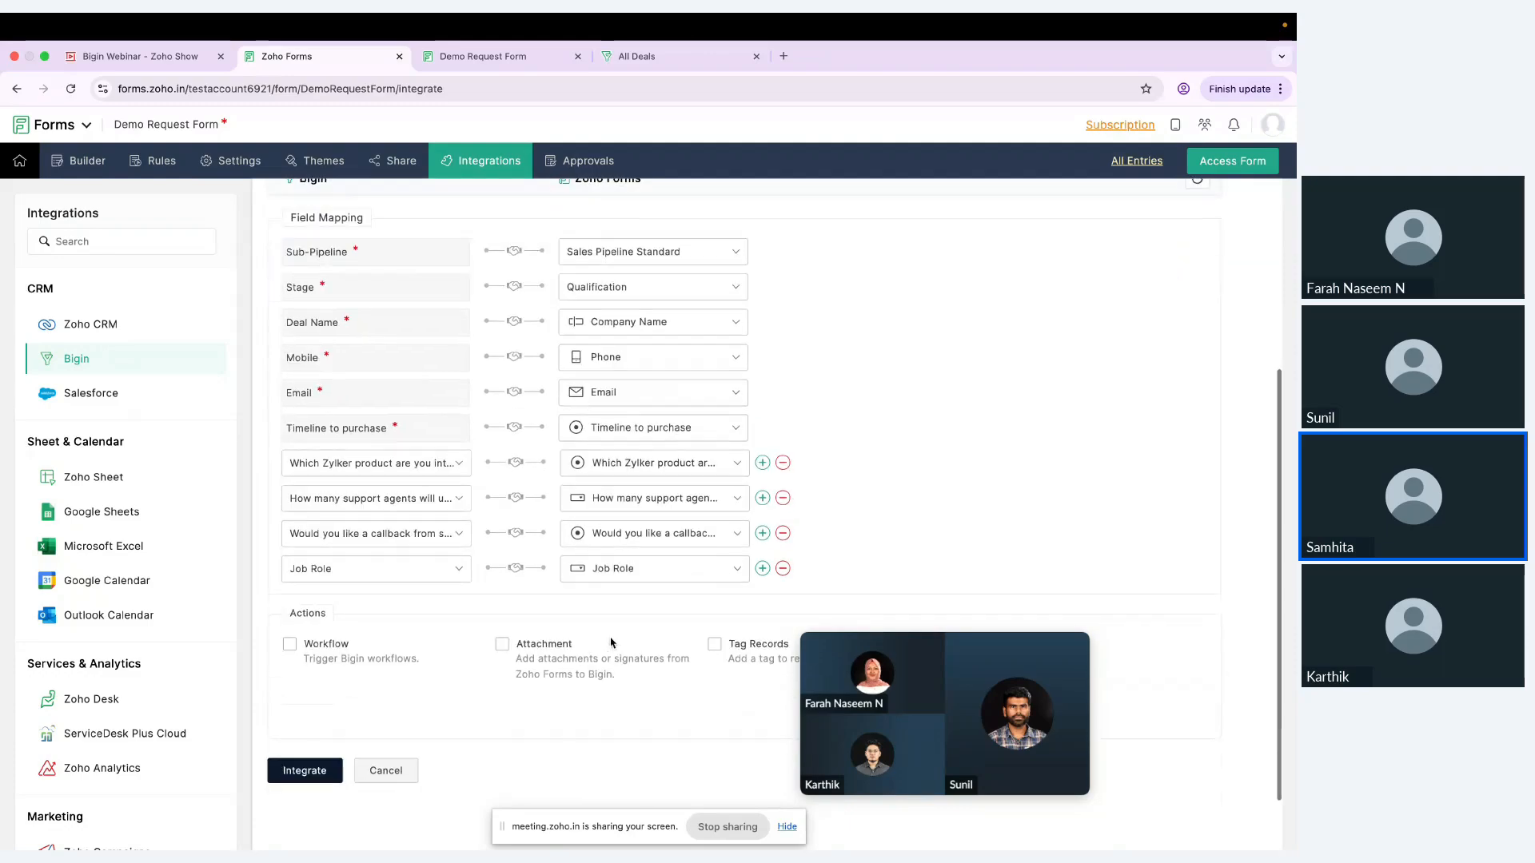
left_click_drag(948, 660, 1108, 589)
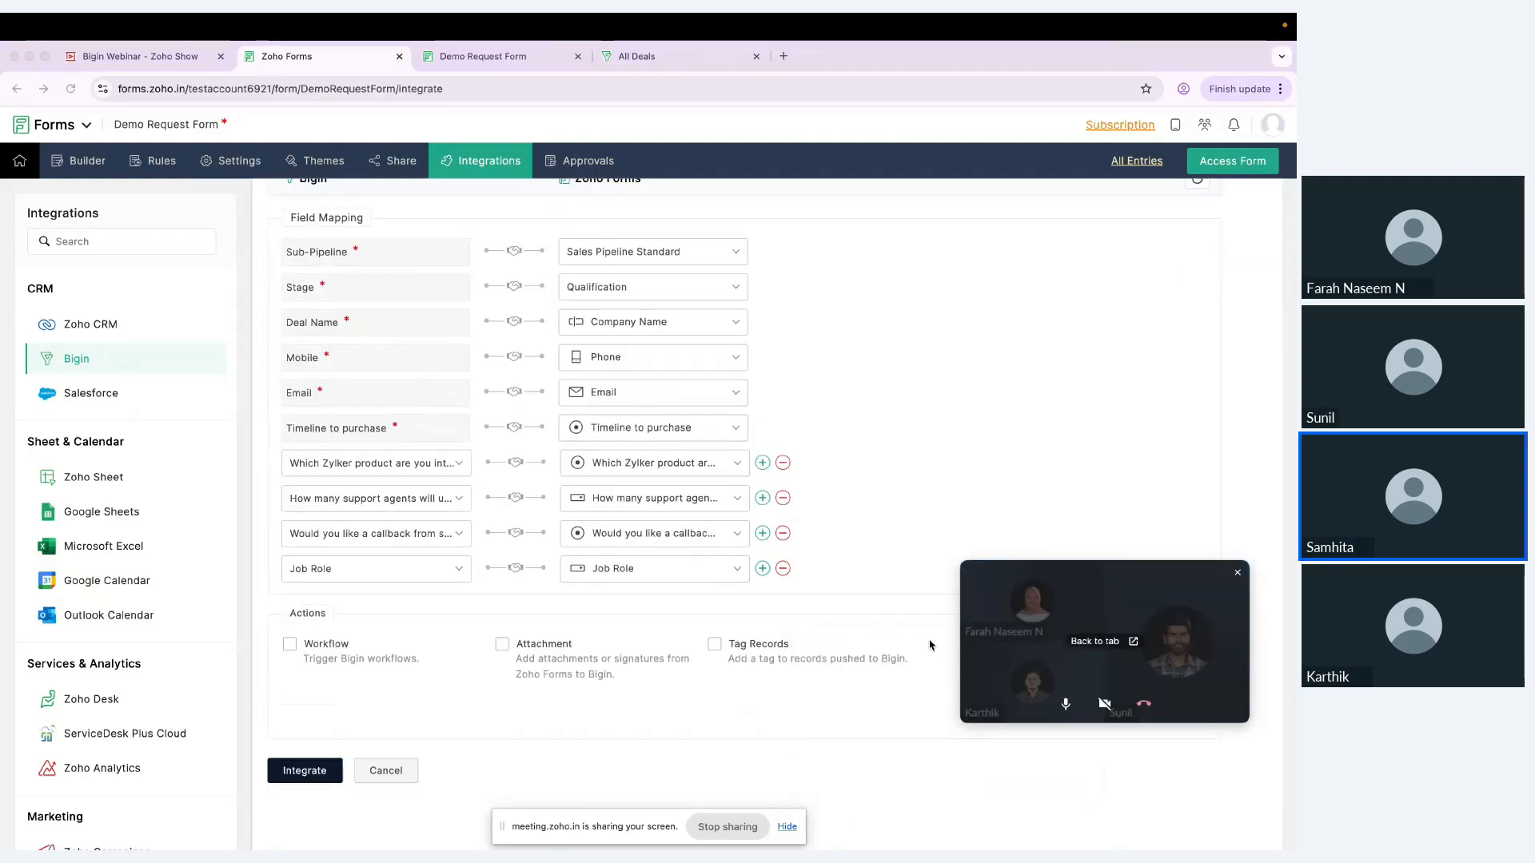
left_click(714, 644)
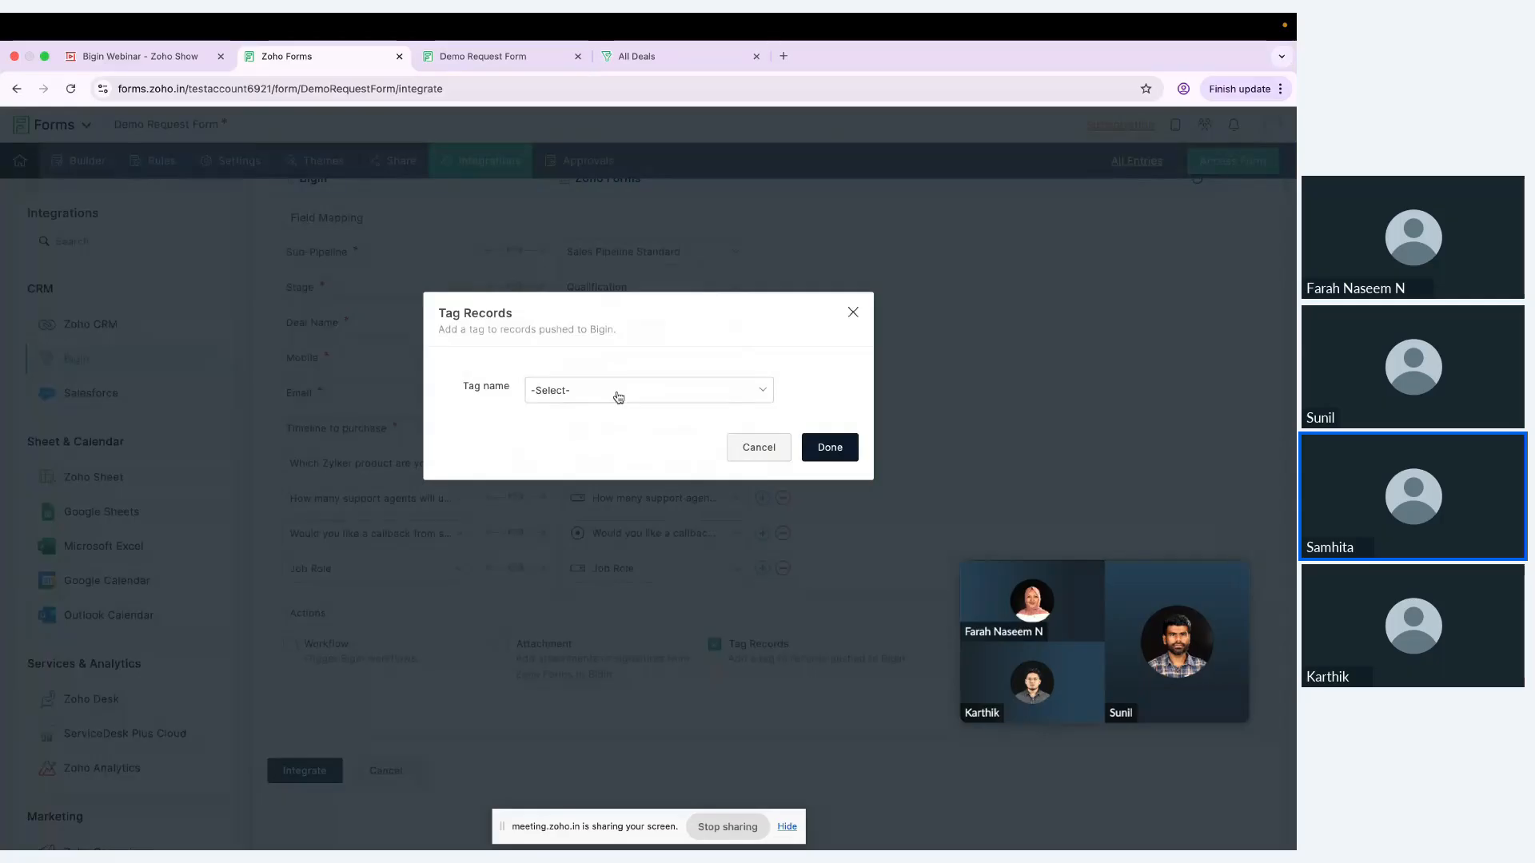
left_click(618, 393)
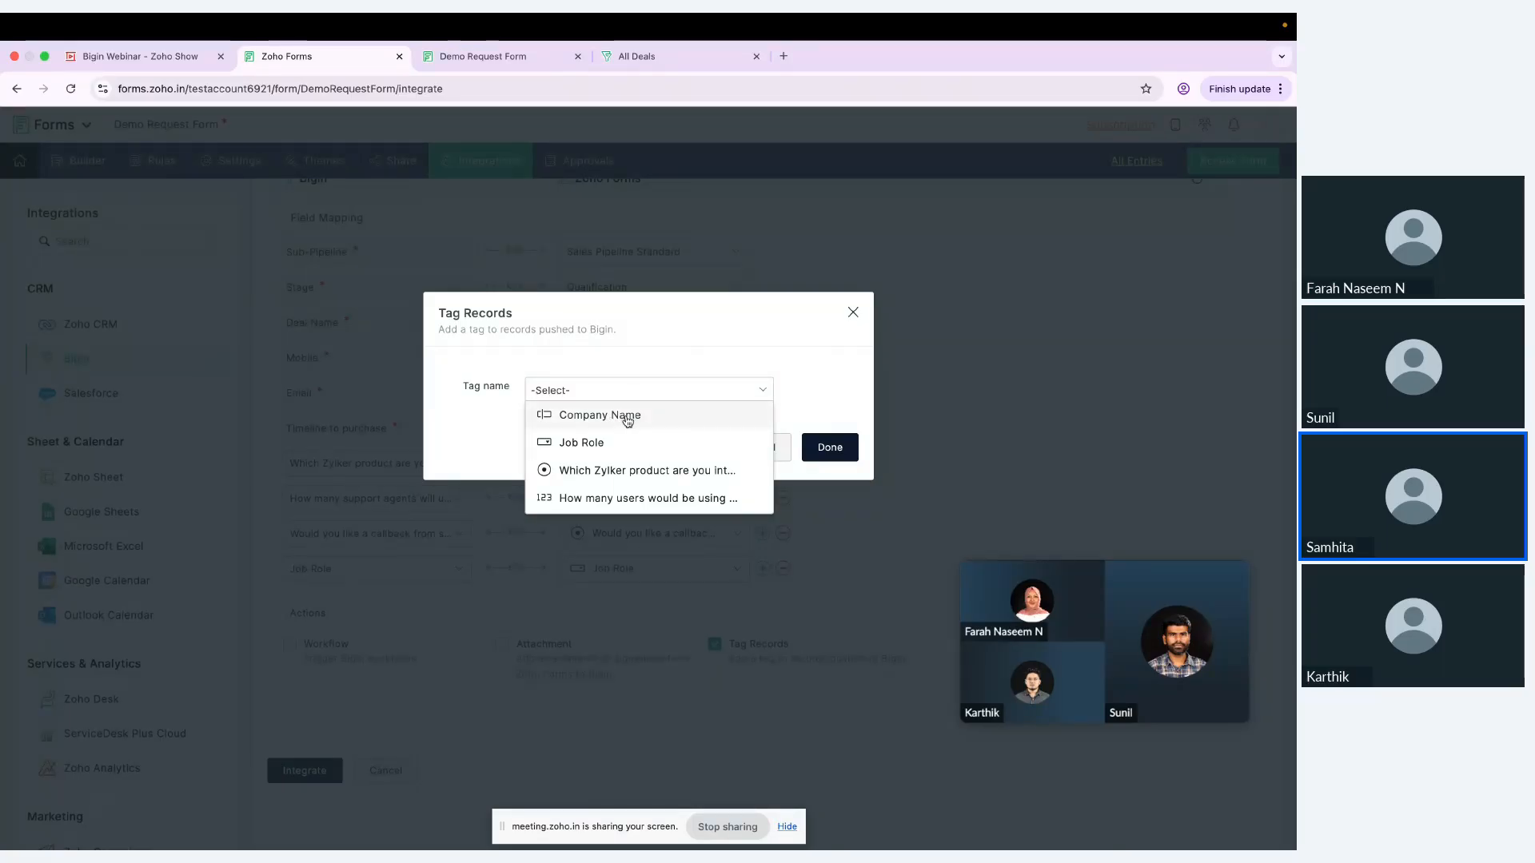
left_click(627, 416)
left_click(830, 447)
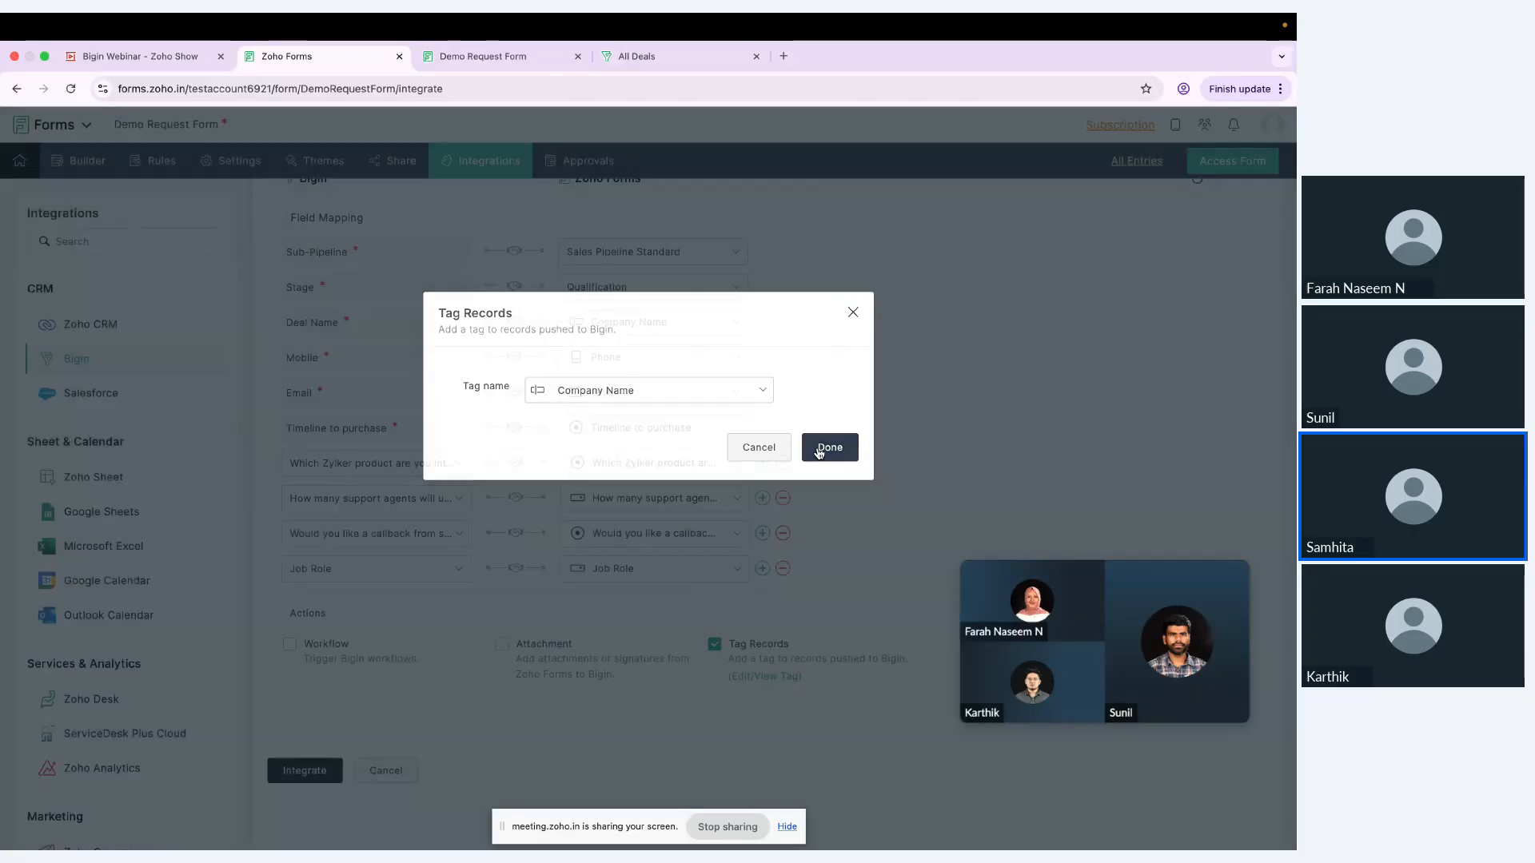
Step: Integrate the Pipelines related list with the form and review the saved field mapping and actions
left_click(316, 772)
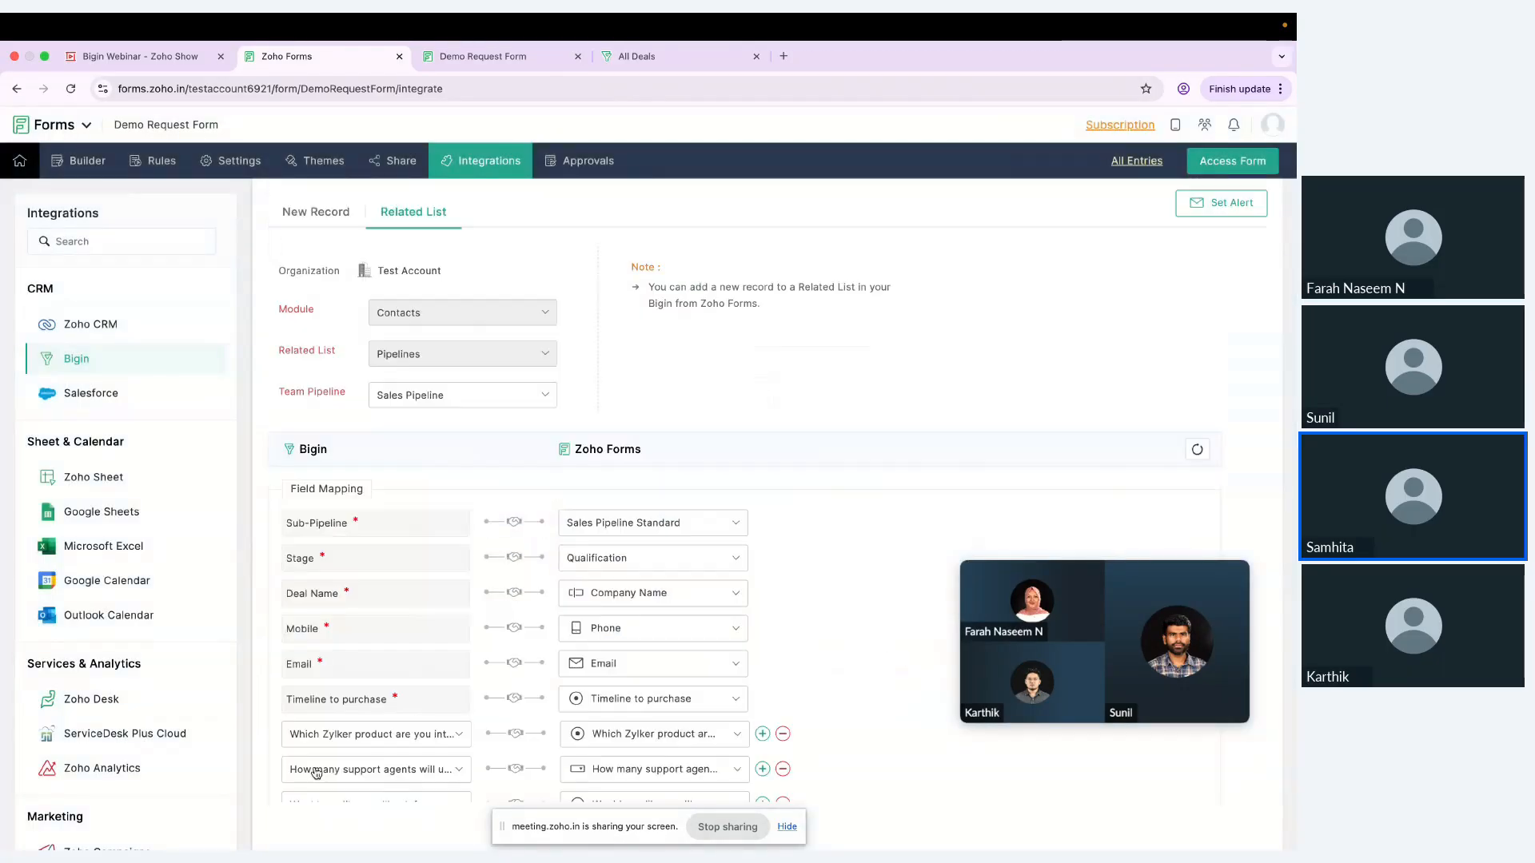
scroll(602, 636, "down", 5)
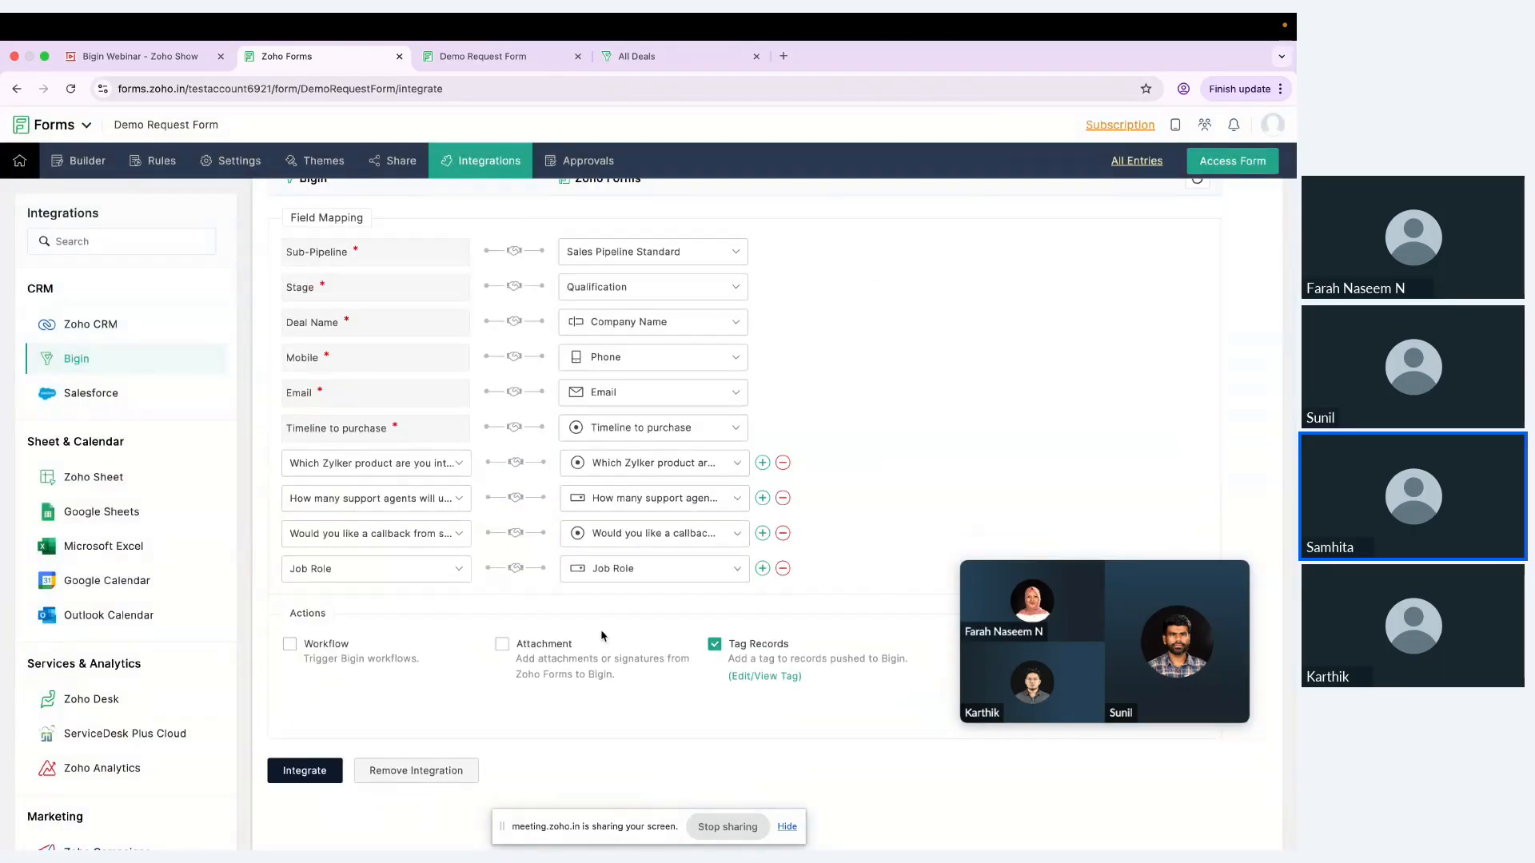
scroll(601, 631, "up", 3)
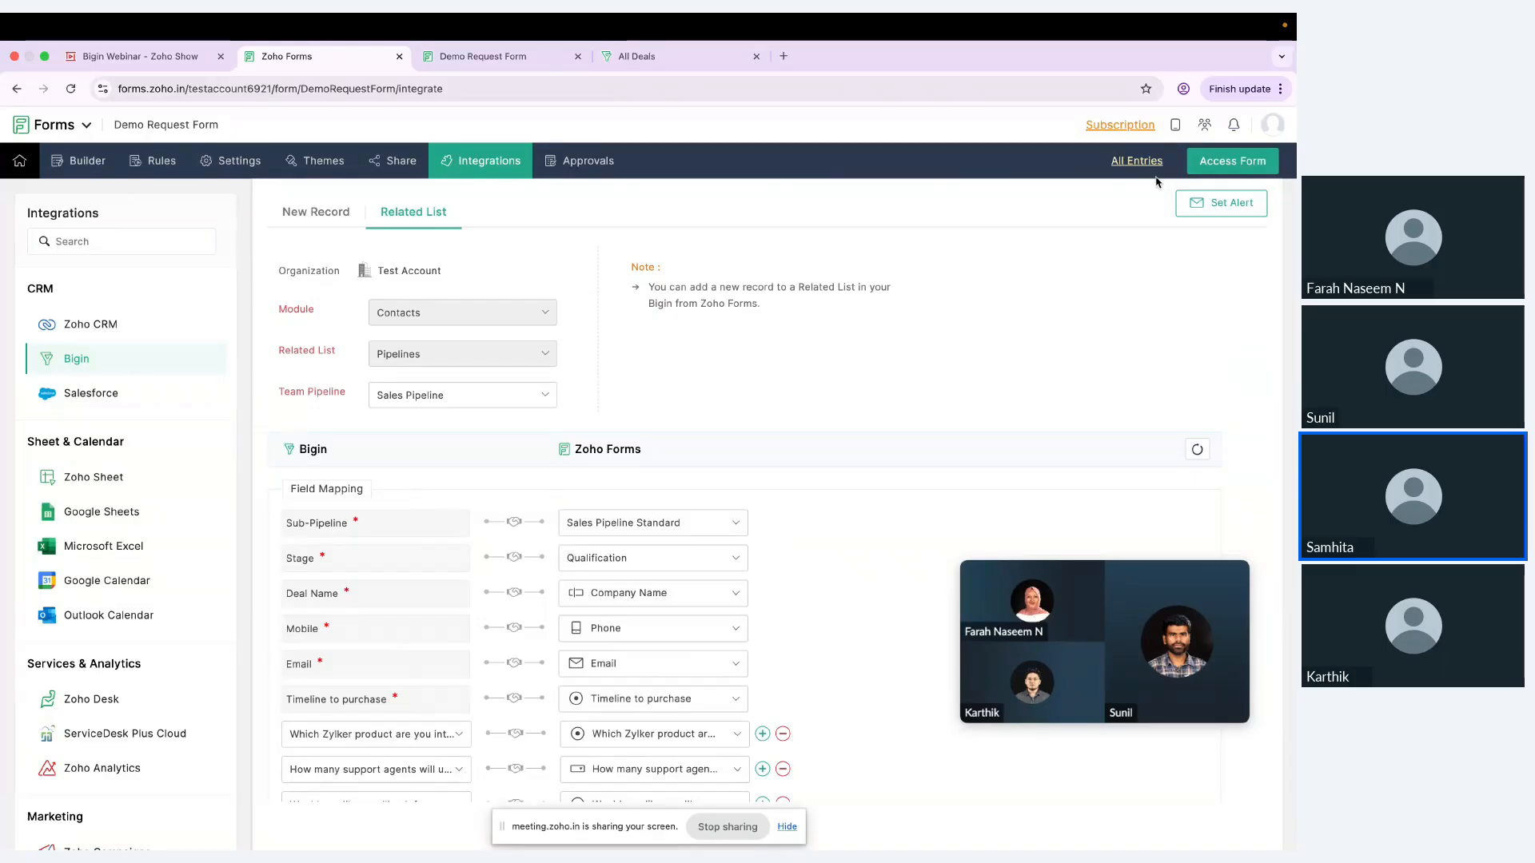
Step: Open the live Demo Request Form and enter the requester's first and last name
left_click(1225, 164)
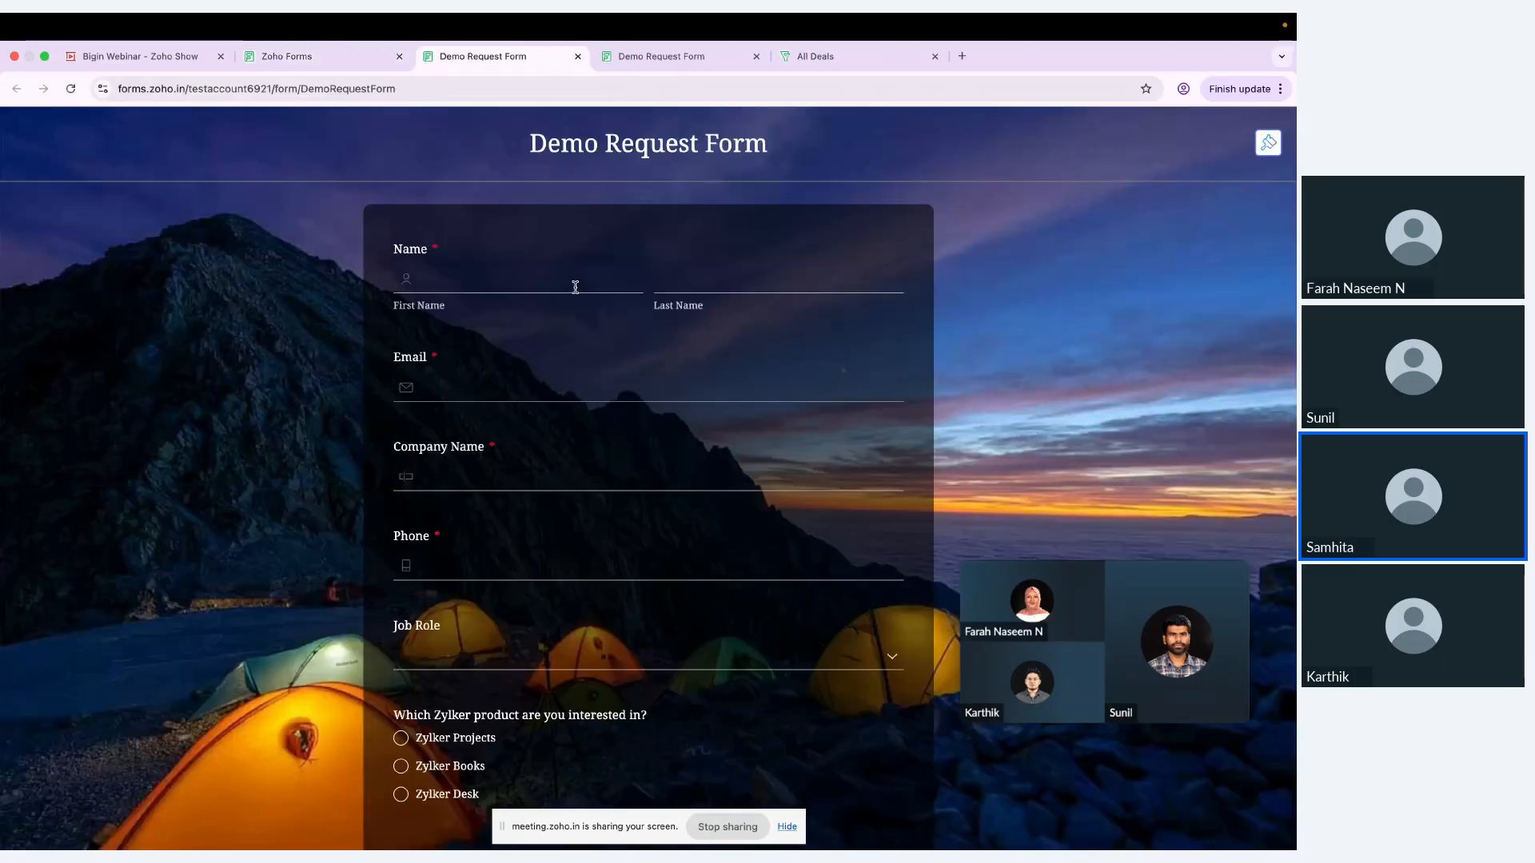
left_click(575, 286)
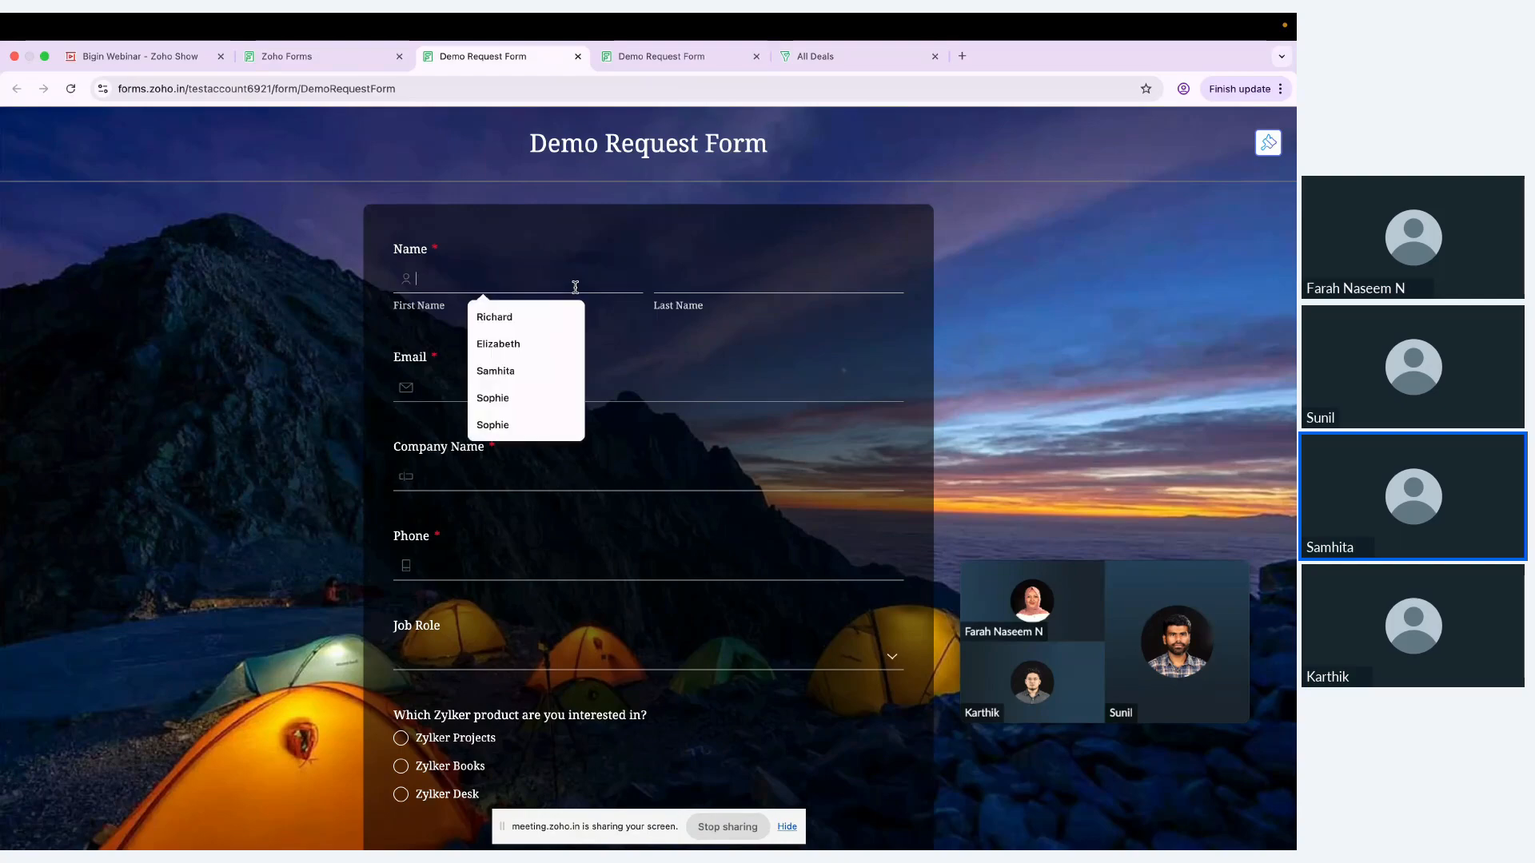
key("Caps_Lock")
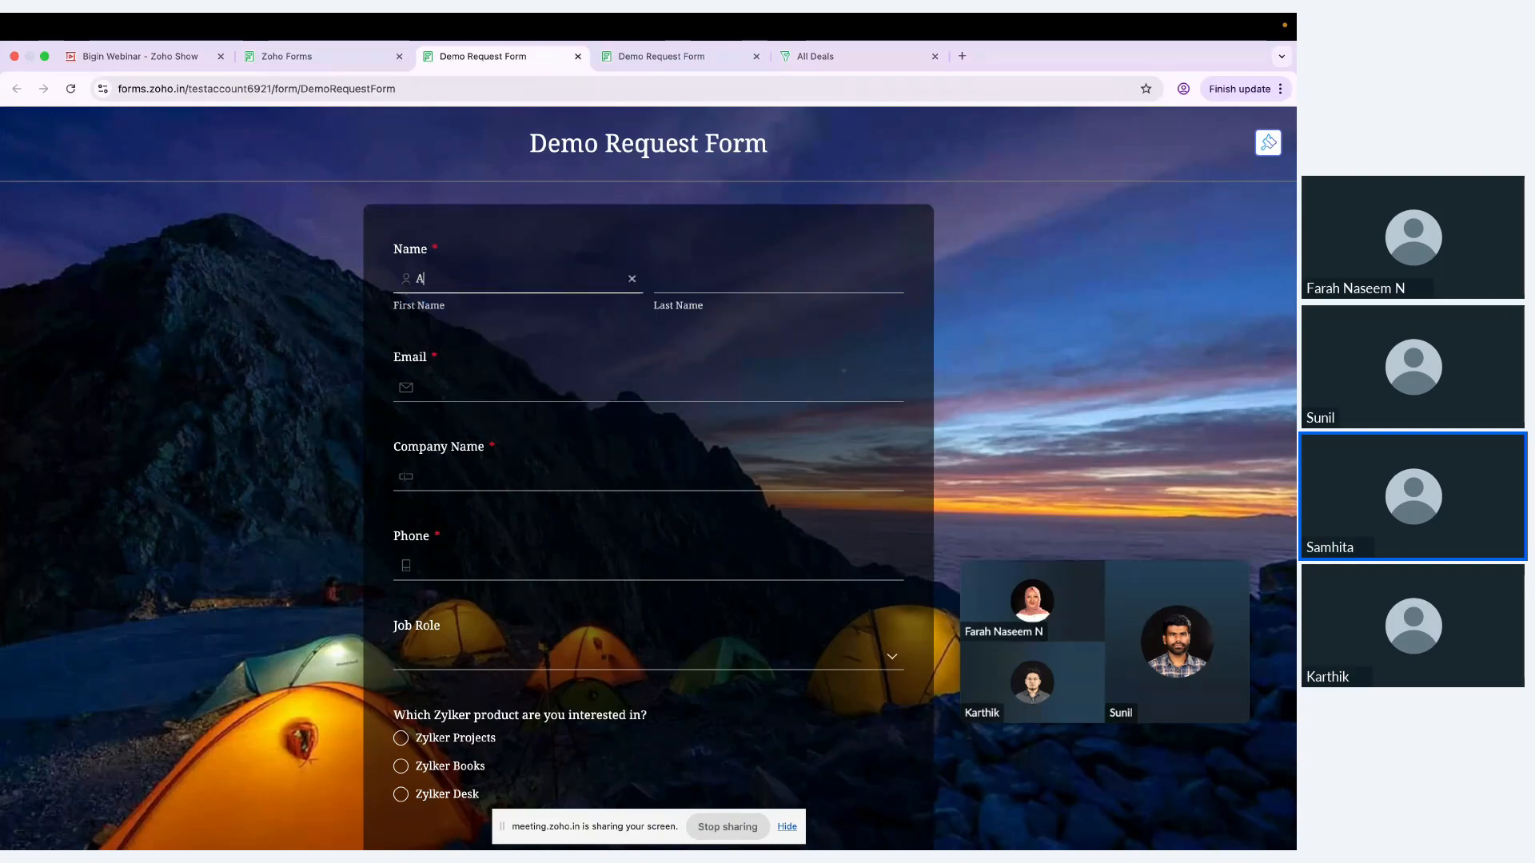
left_click(783, 281)
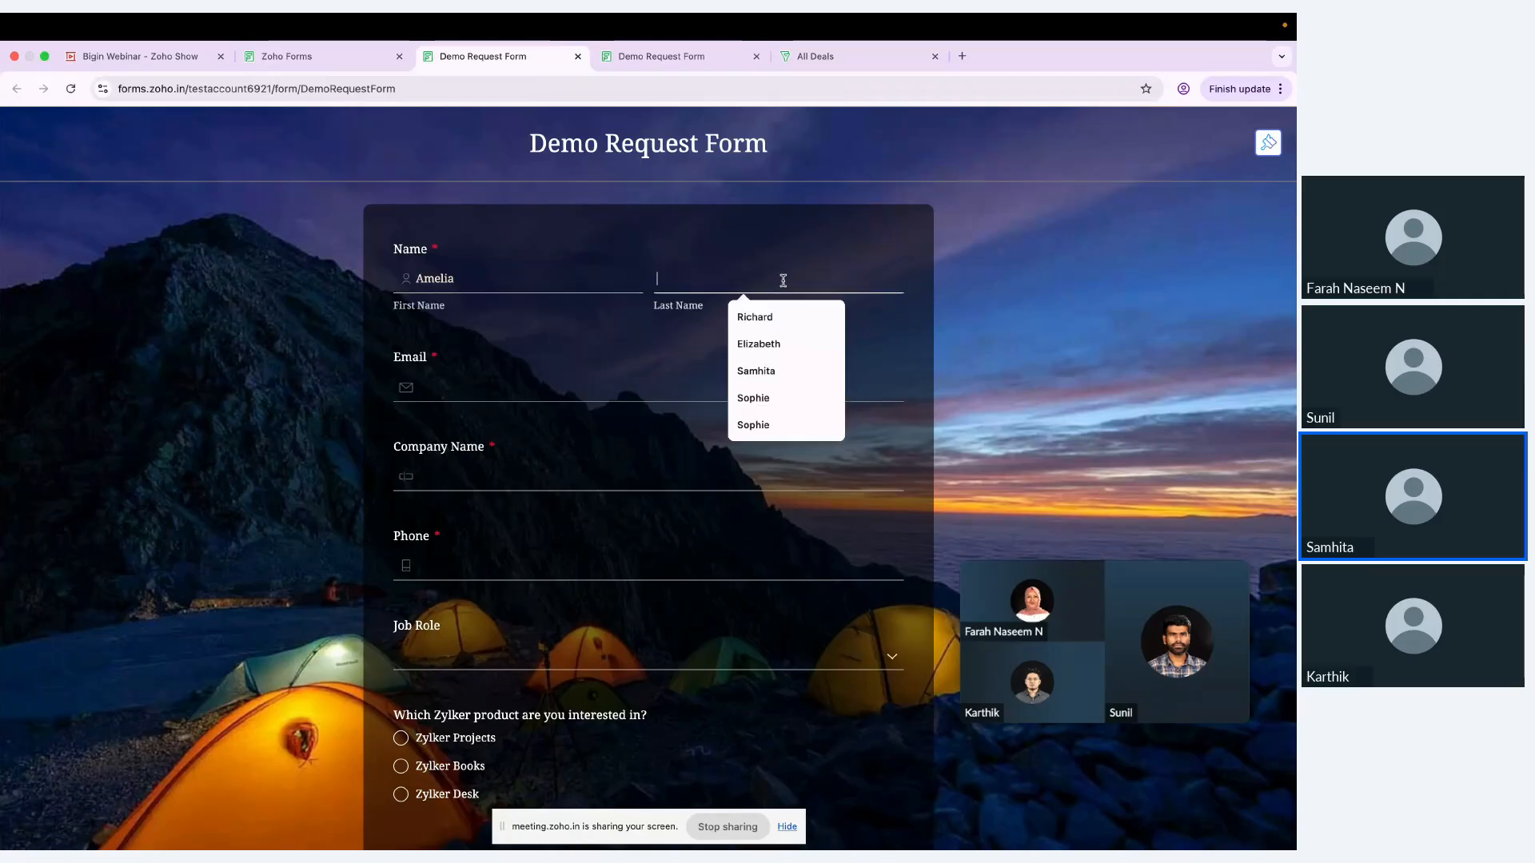
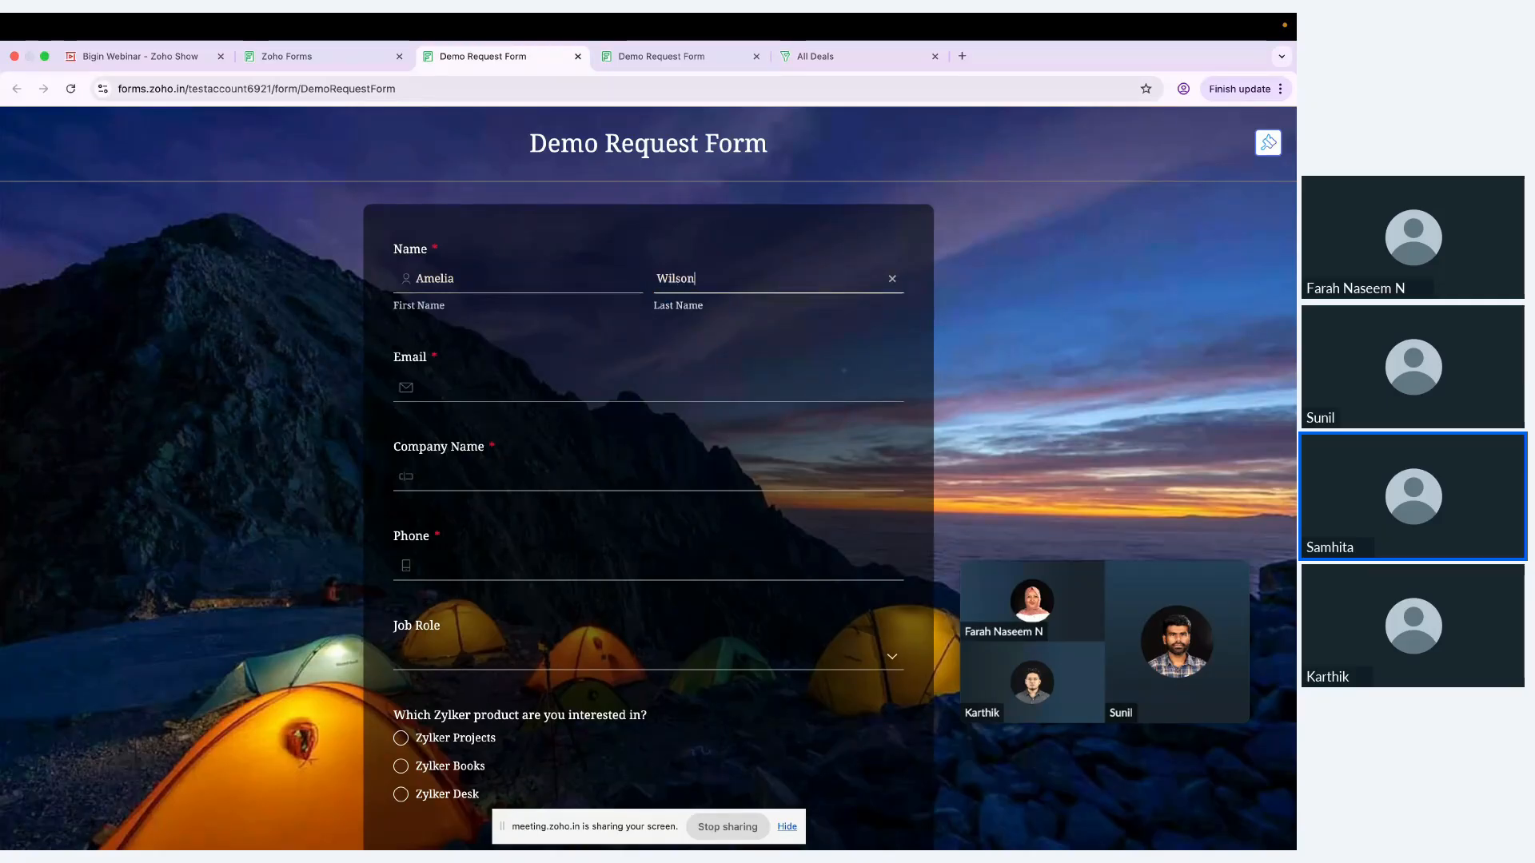
Step: Fill in the requester's email address and enter Zylker Corp as the company name
left_click(736, 378)
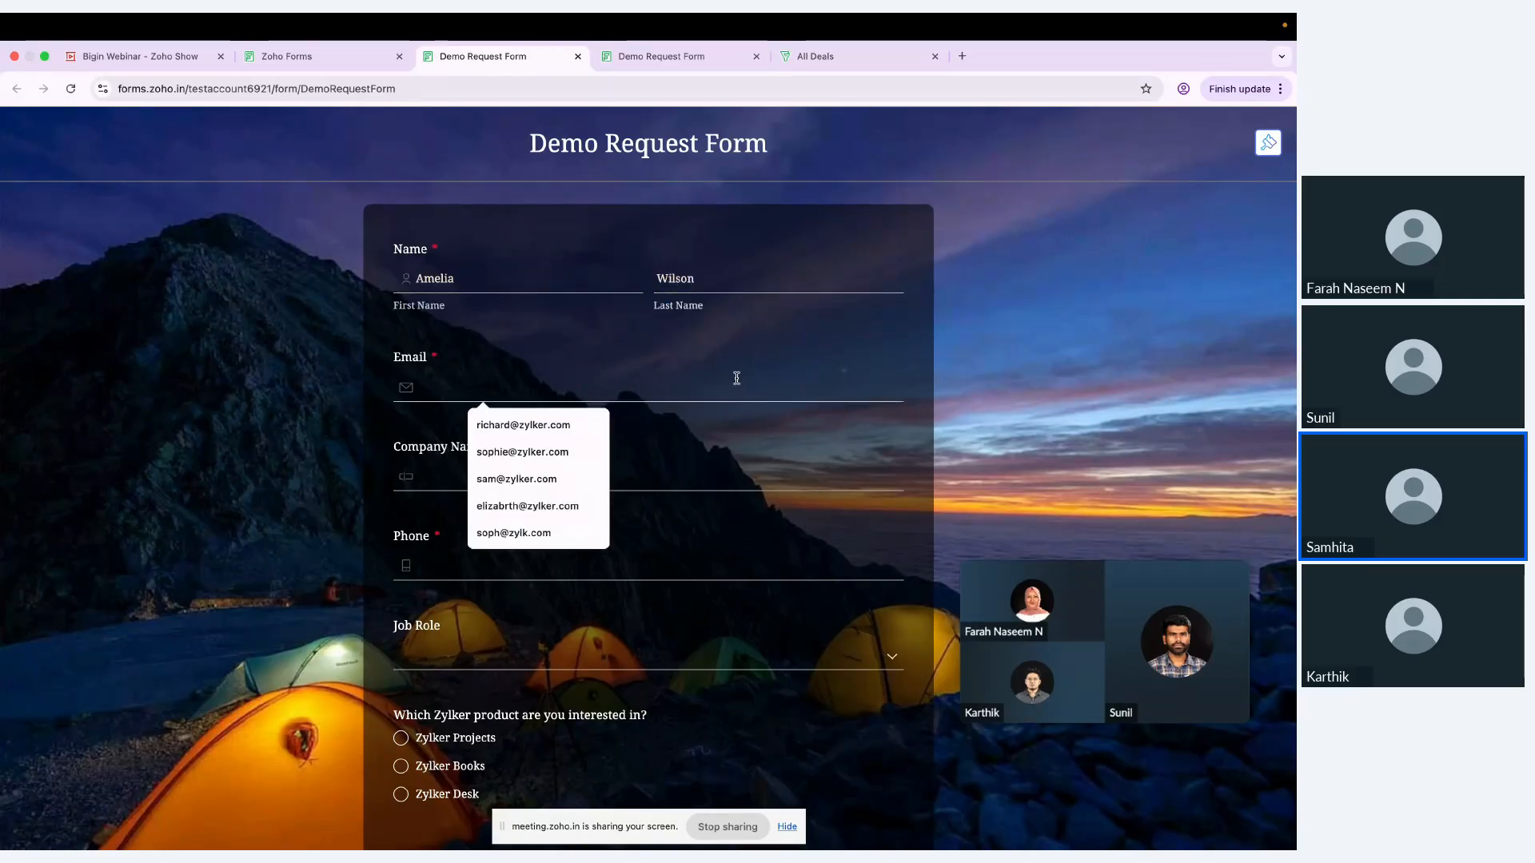
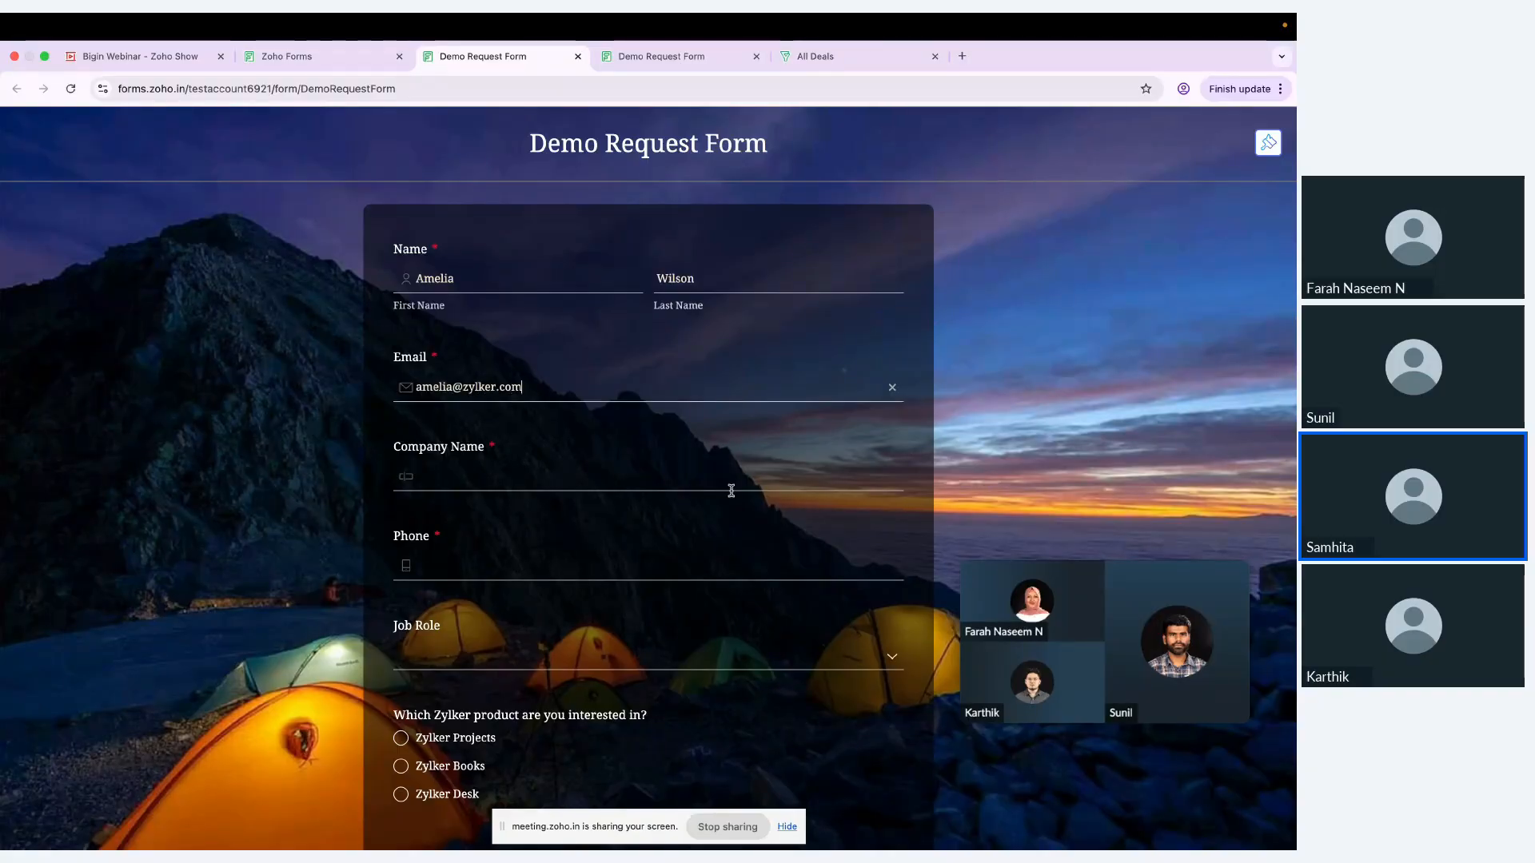
left_click(731, 490)
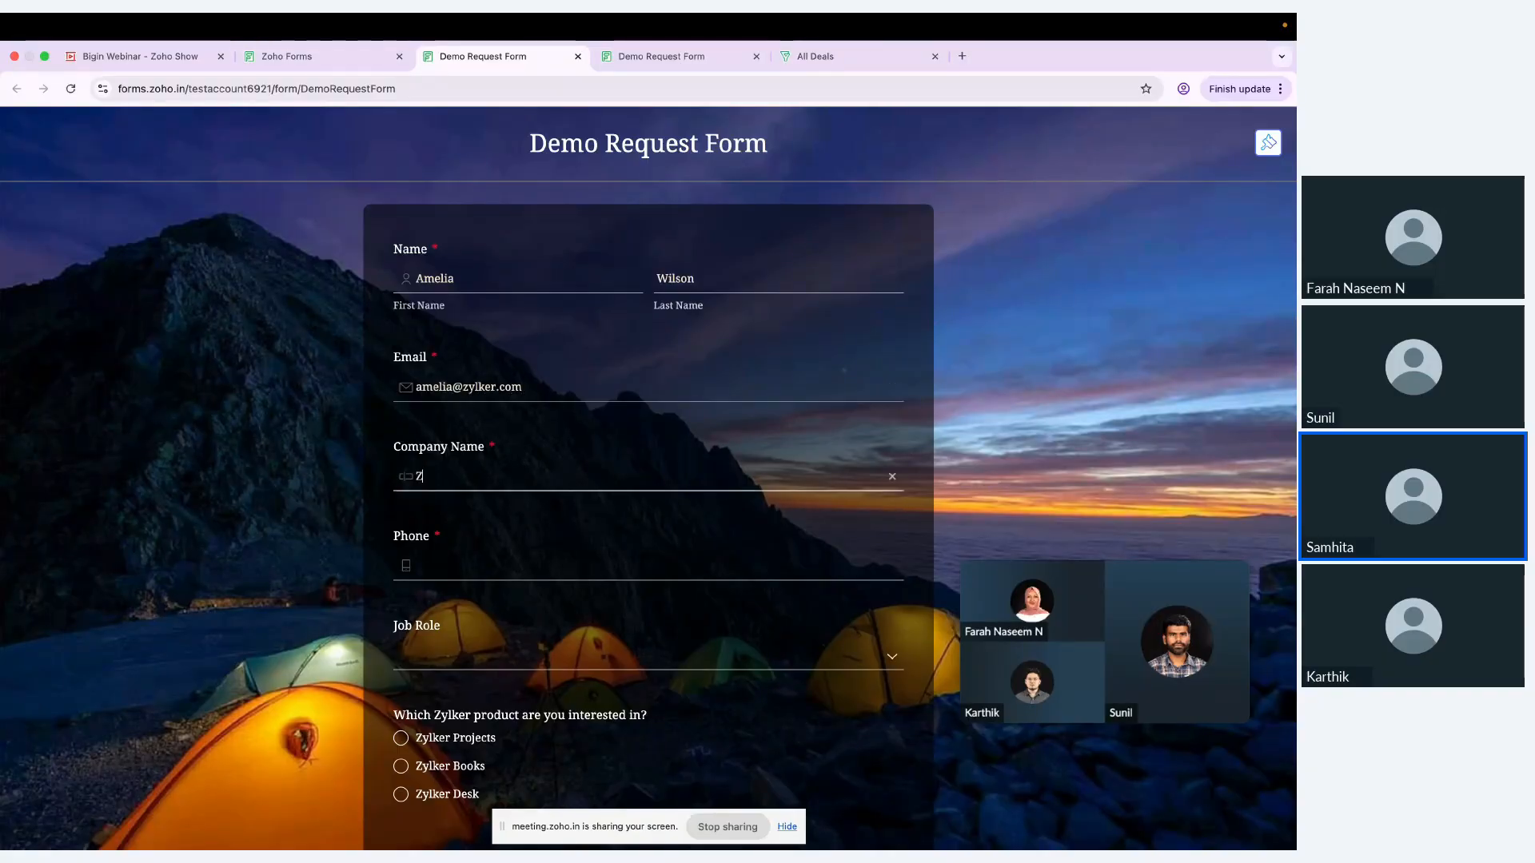
type("Zylker Corp")
Step: Enter the requester's phone number and choose Marketing Manager as the job role
left_click(733, 567)
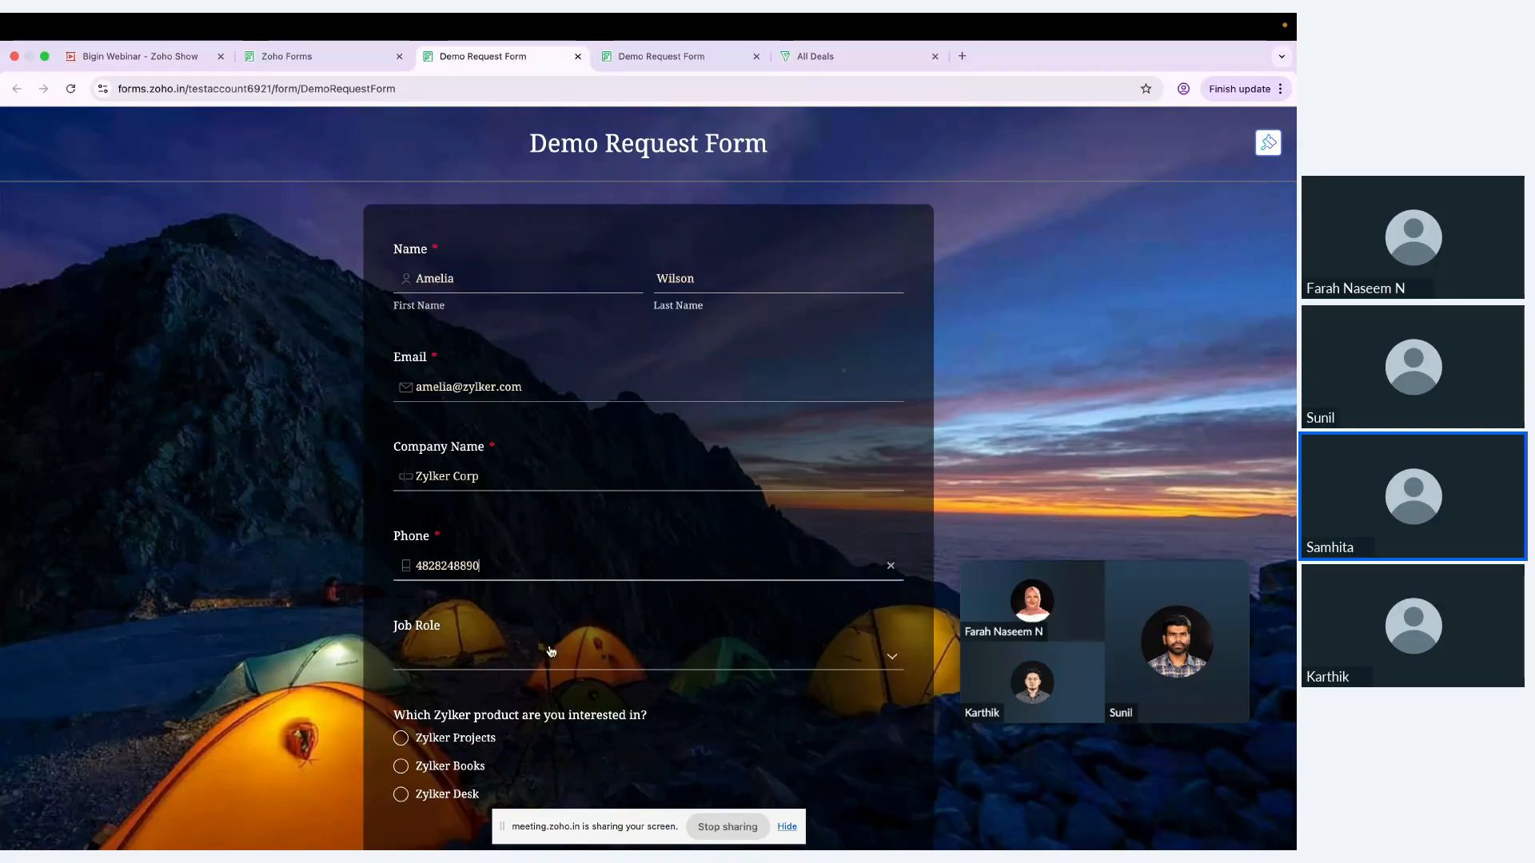
left_click(542, 657)
left_click(521, 716)
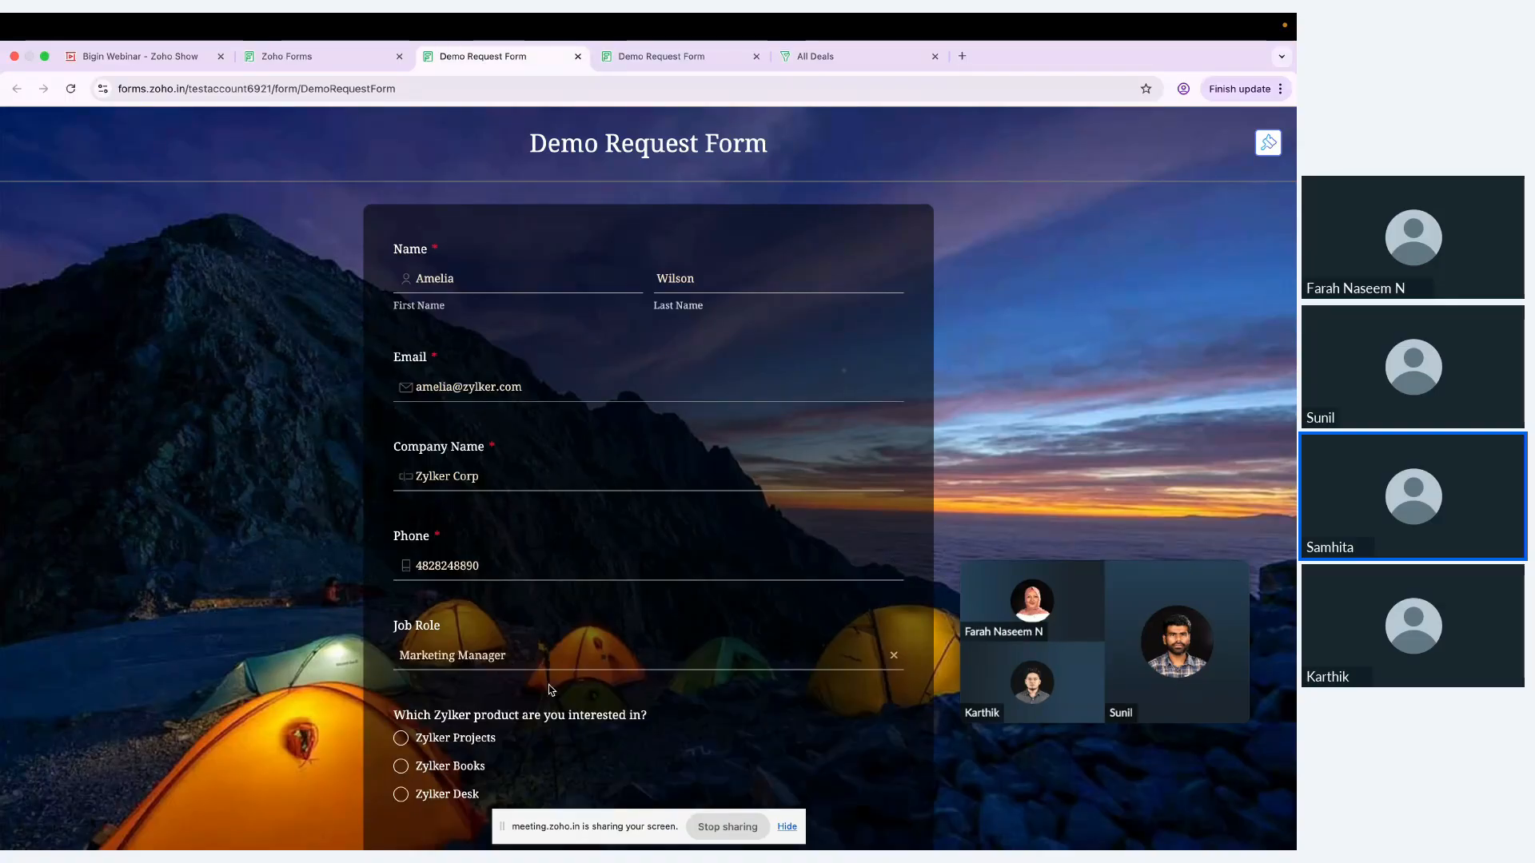
Step: Choose Zylker Desk as the product of interest and 51–200 as the number of support agents using the tool
scroll(605, 648, "down", 2)
scroll(606, 648, "down", 2)
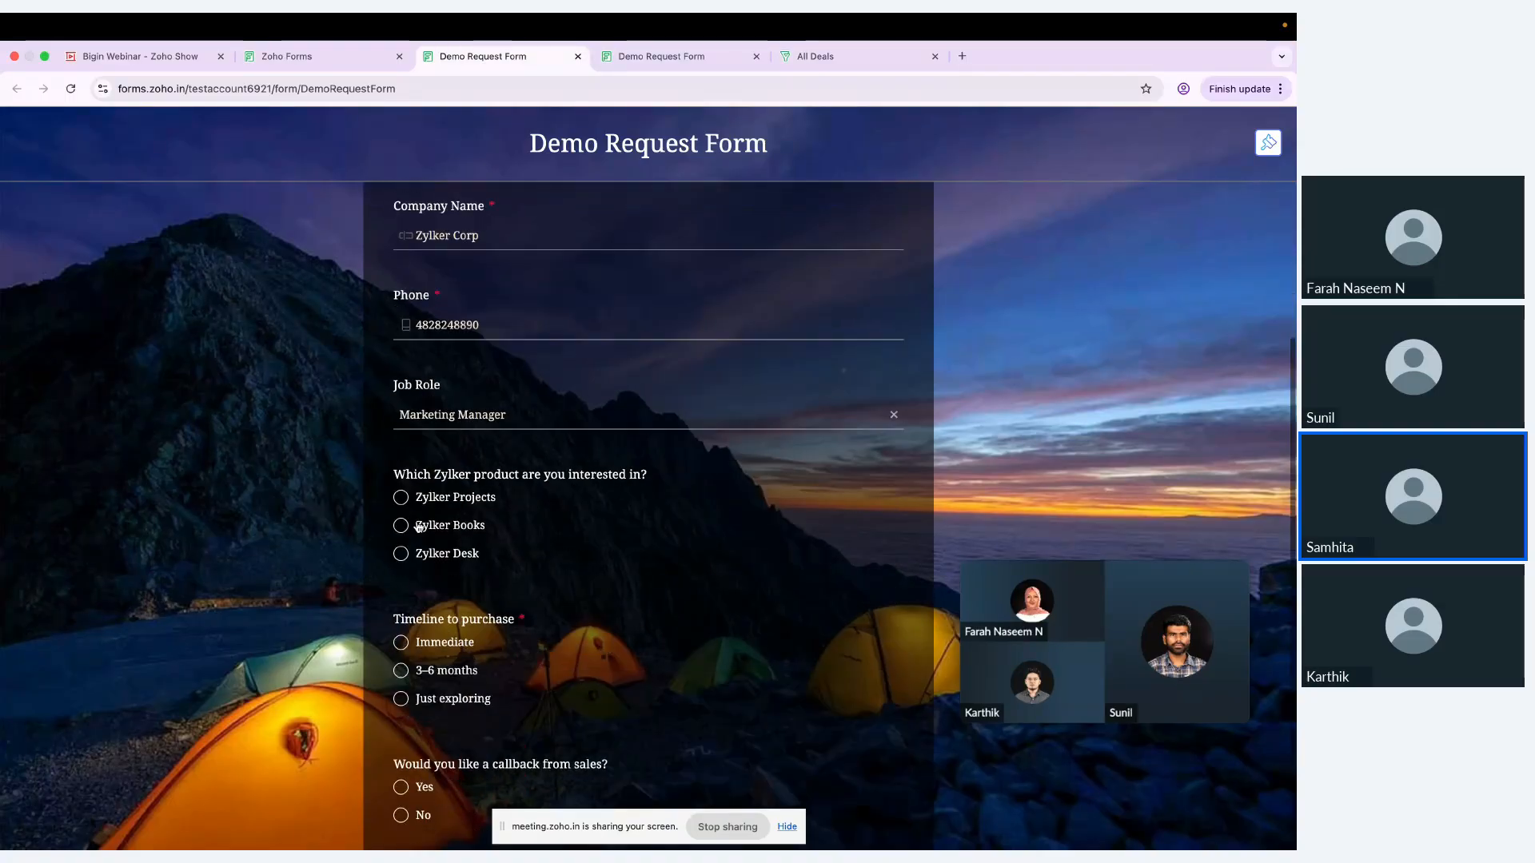
left_click(400, 554)
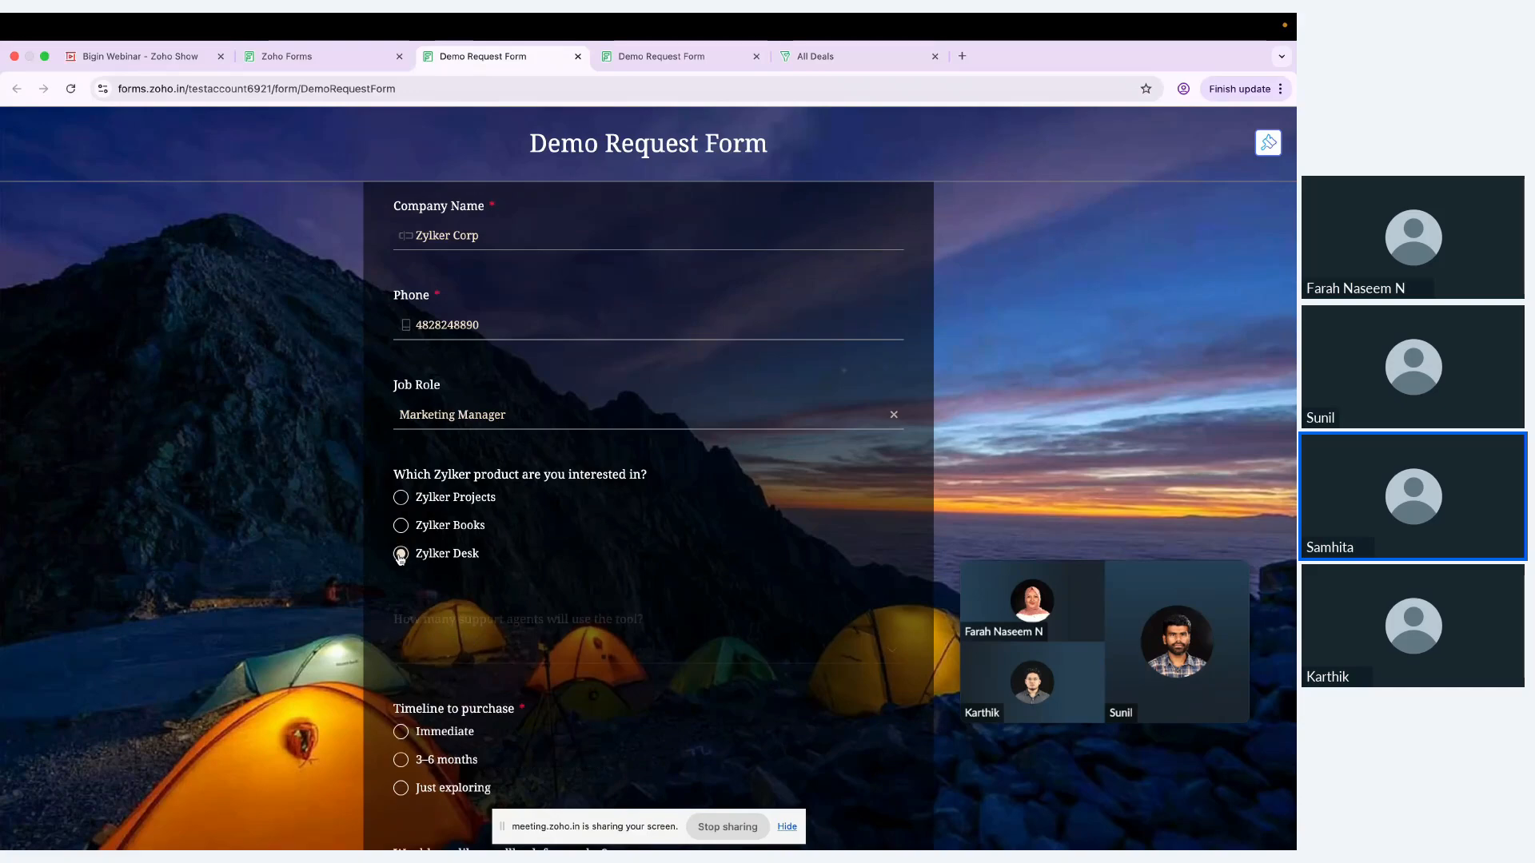
scroll(551, 574, "down", 1)
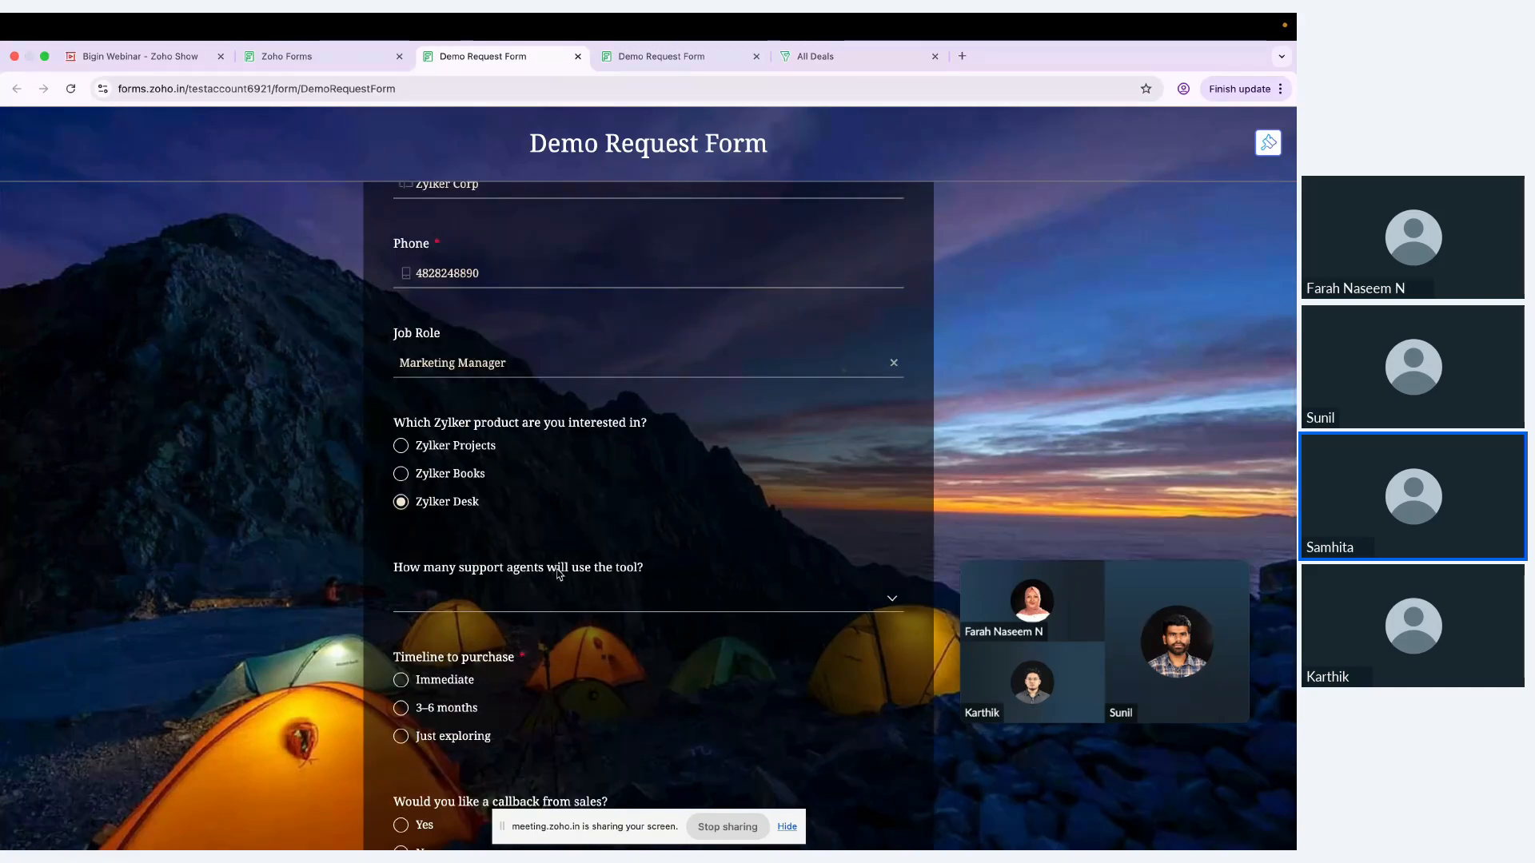
left_click(556, 595)
left_click(522, 714)
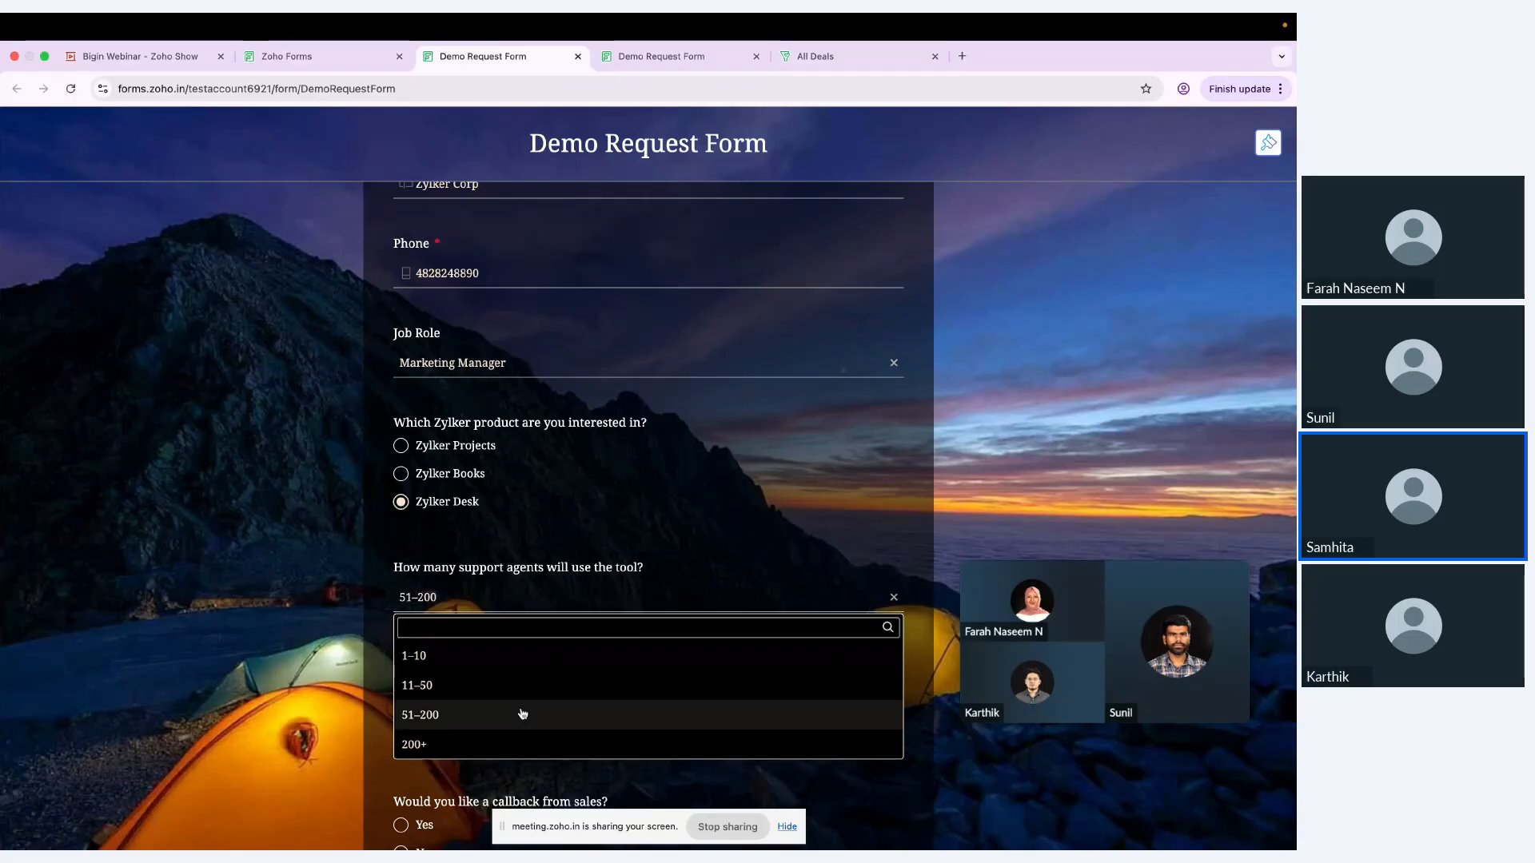
Step: Answer Immediate for the purchase timeline and Yes for the sales callback, and submit the form
scroll(676, 549, "down", 3)
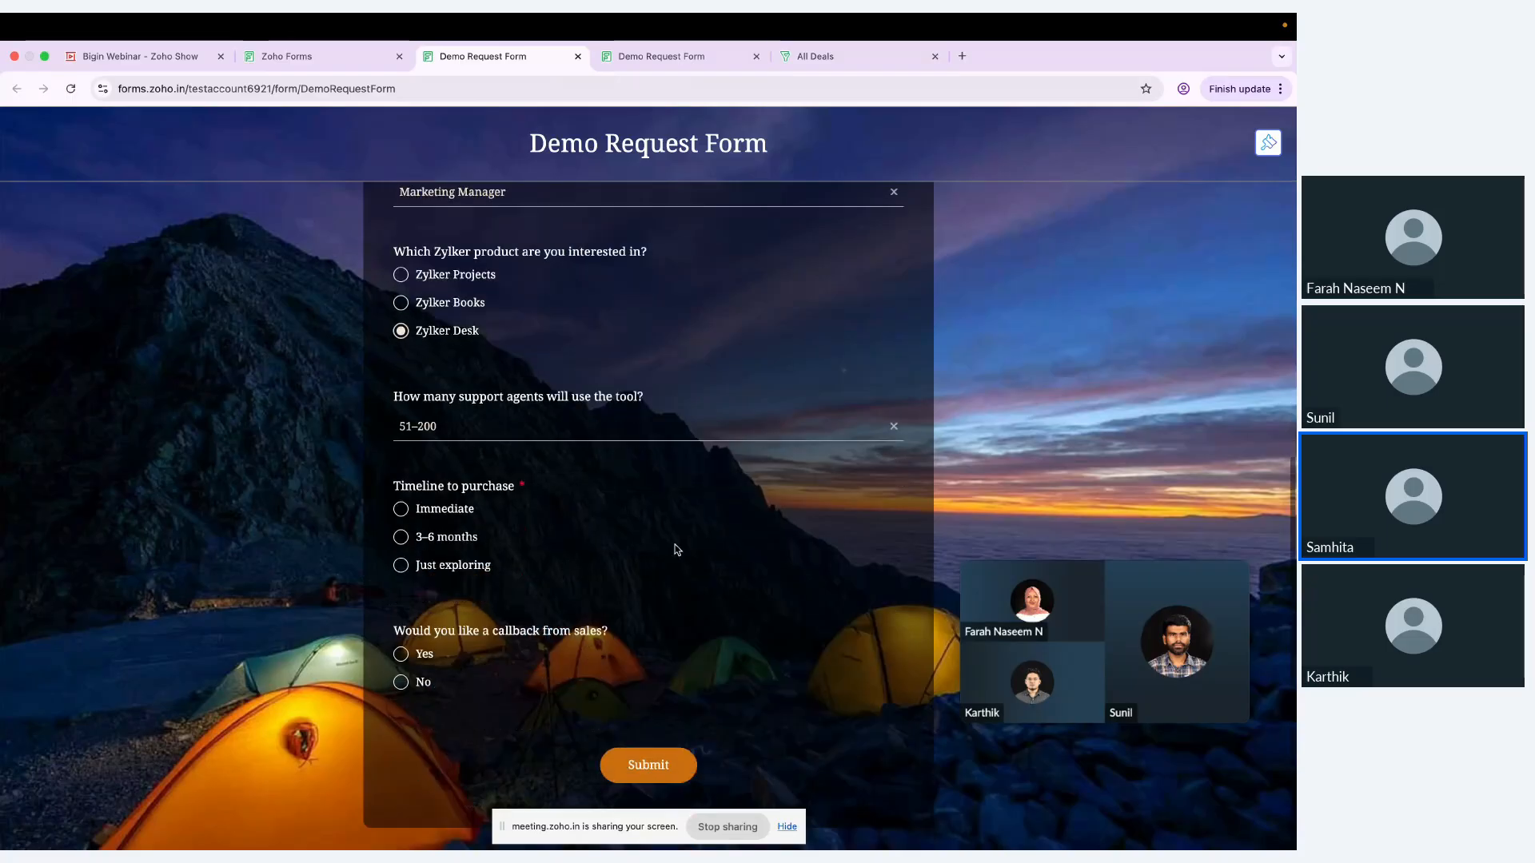
left_click(400, 509)
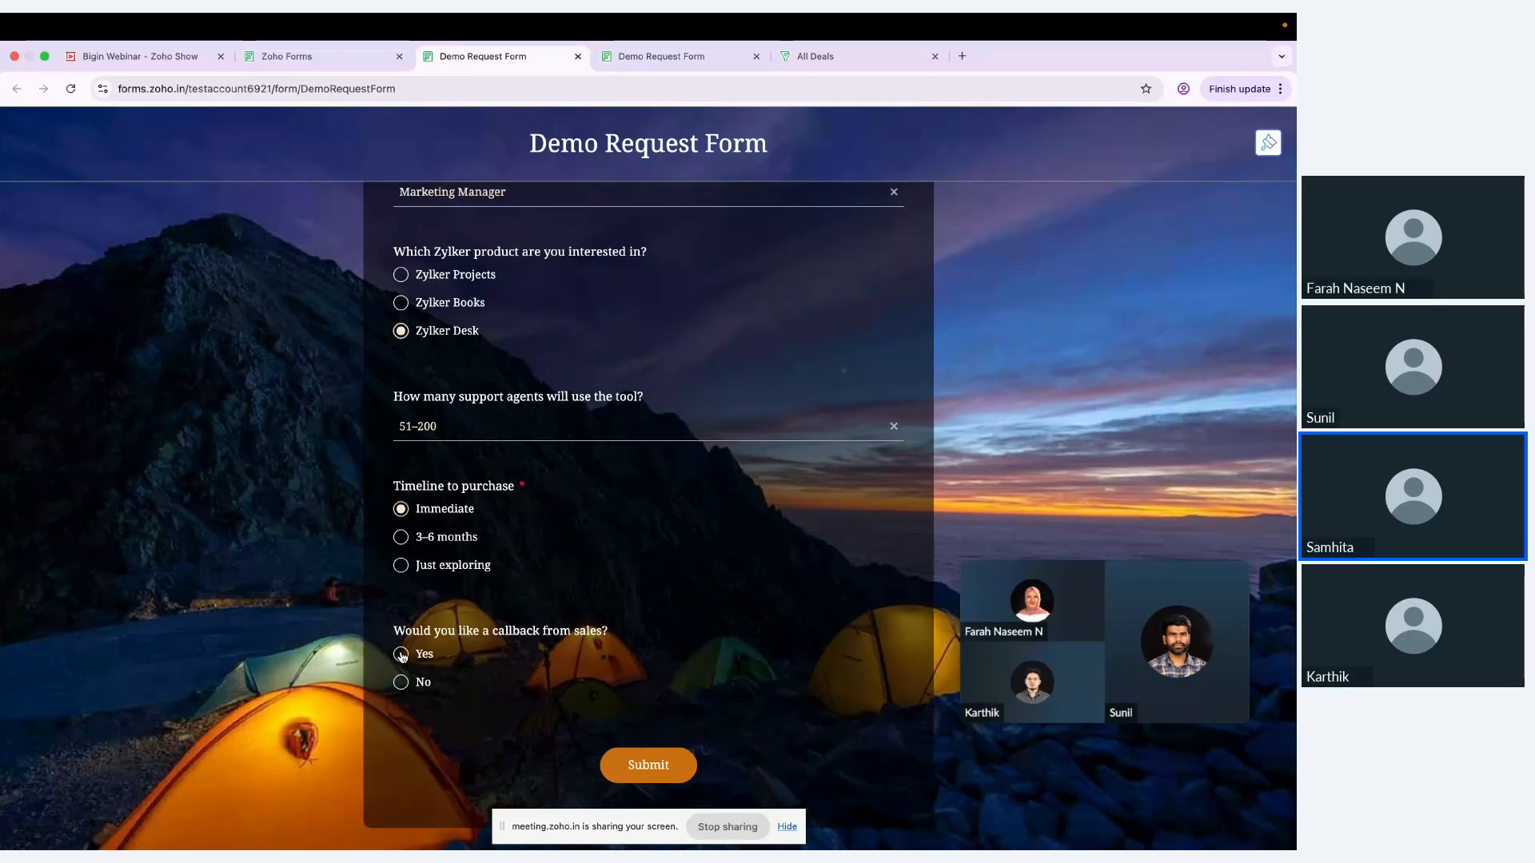
left_click(402, 655)
left_click(662, 767)
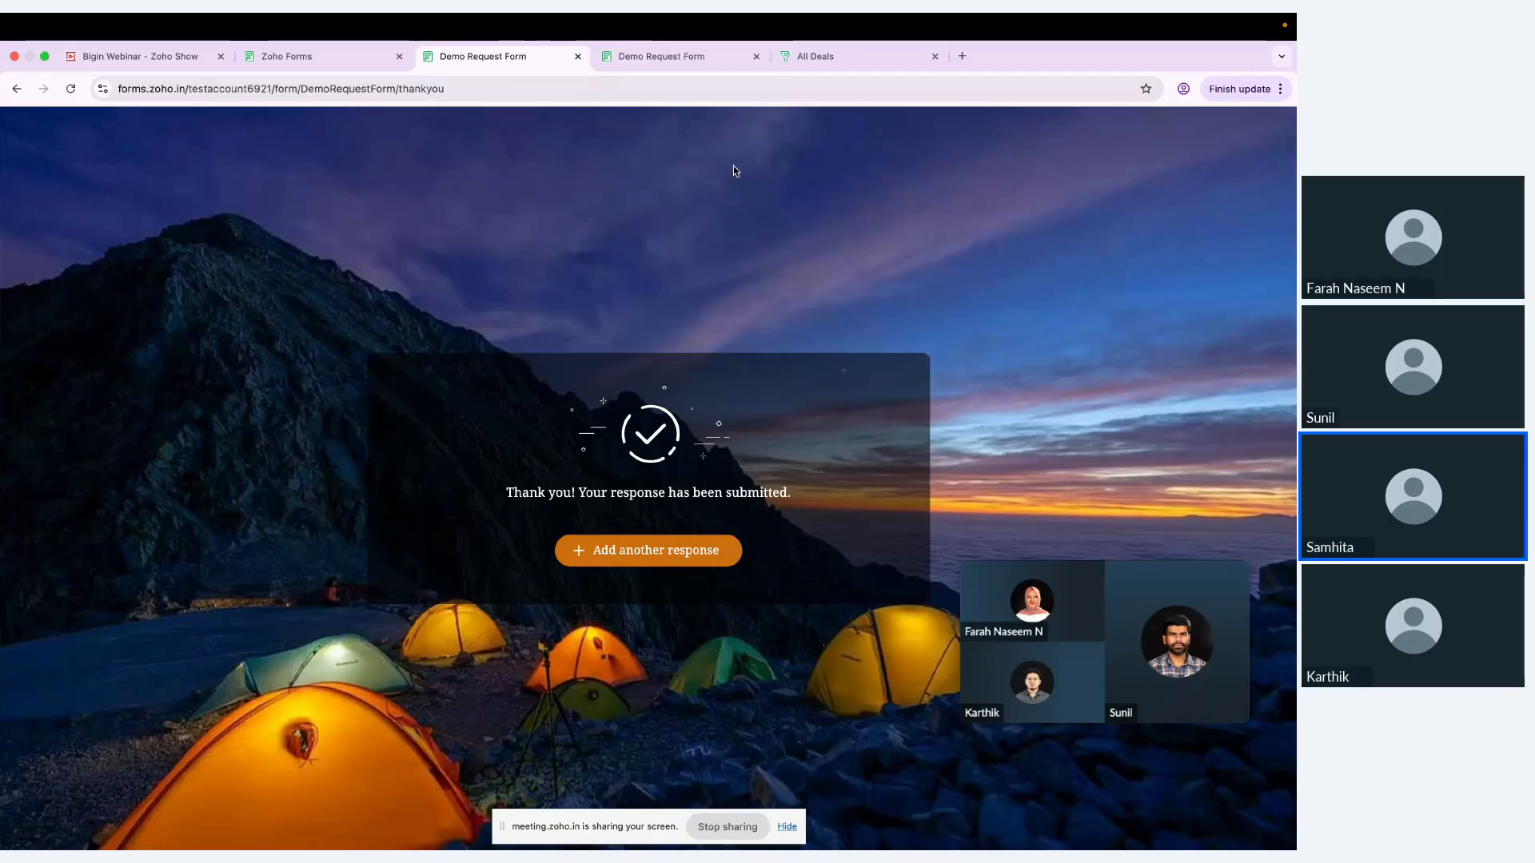
Step: Open all entries of the Demo Request Form in Zoho Forms and review the newest submission across to its Bigin Status
left_click(329, 54)
left_click(1135, 161)
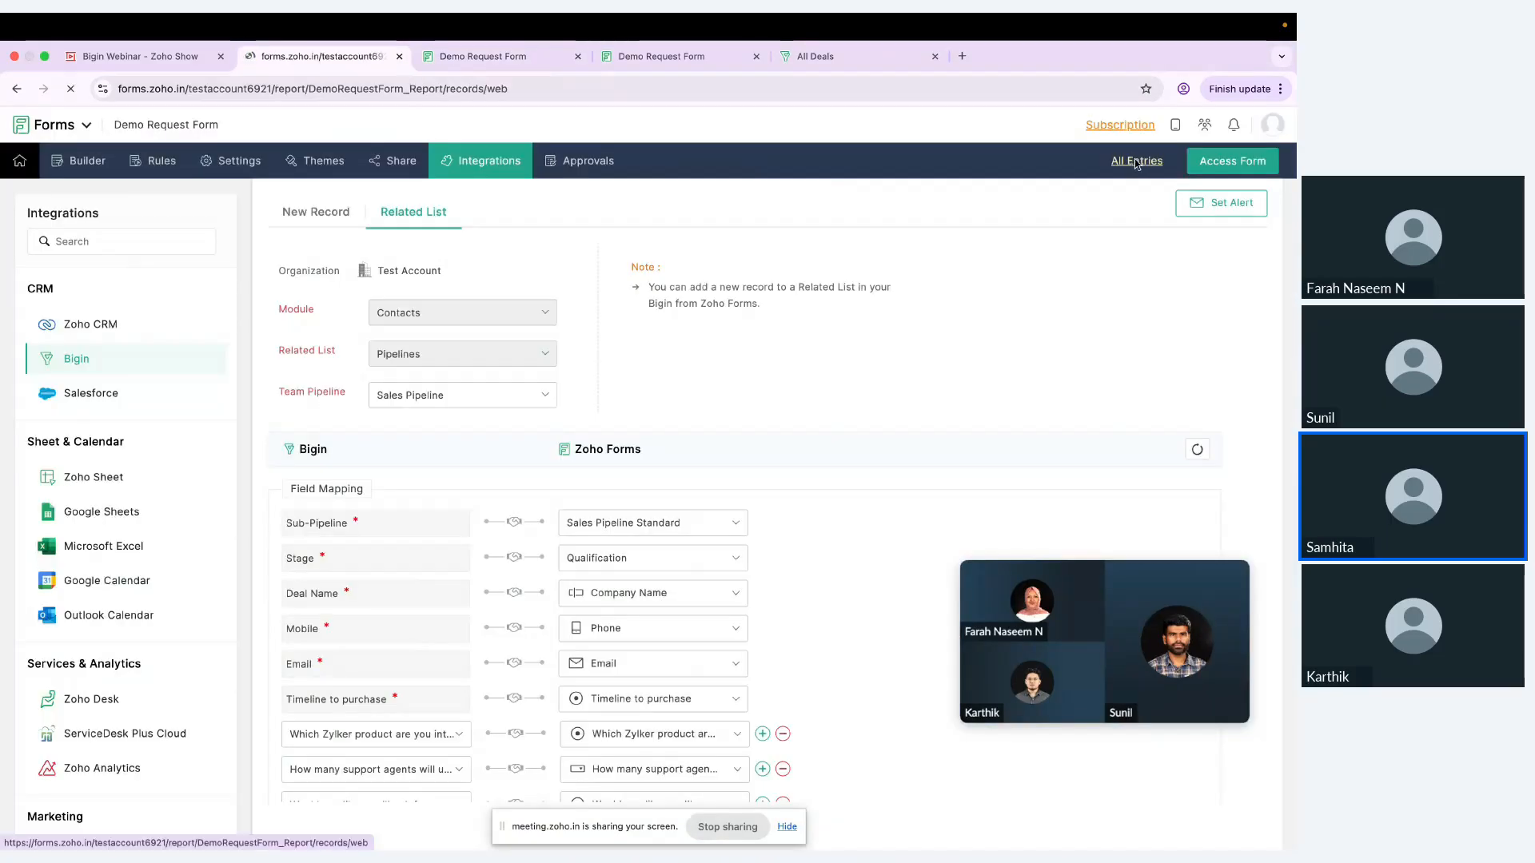
scroll(726, 470, "down", 3)
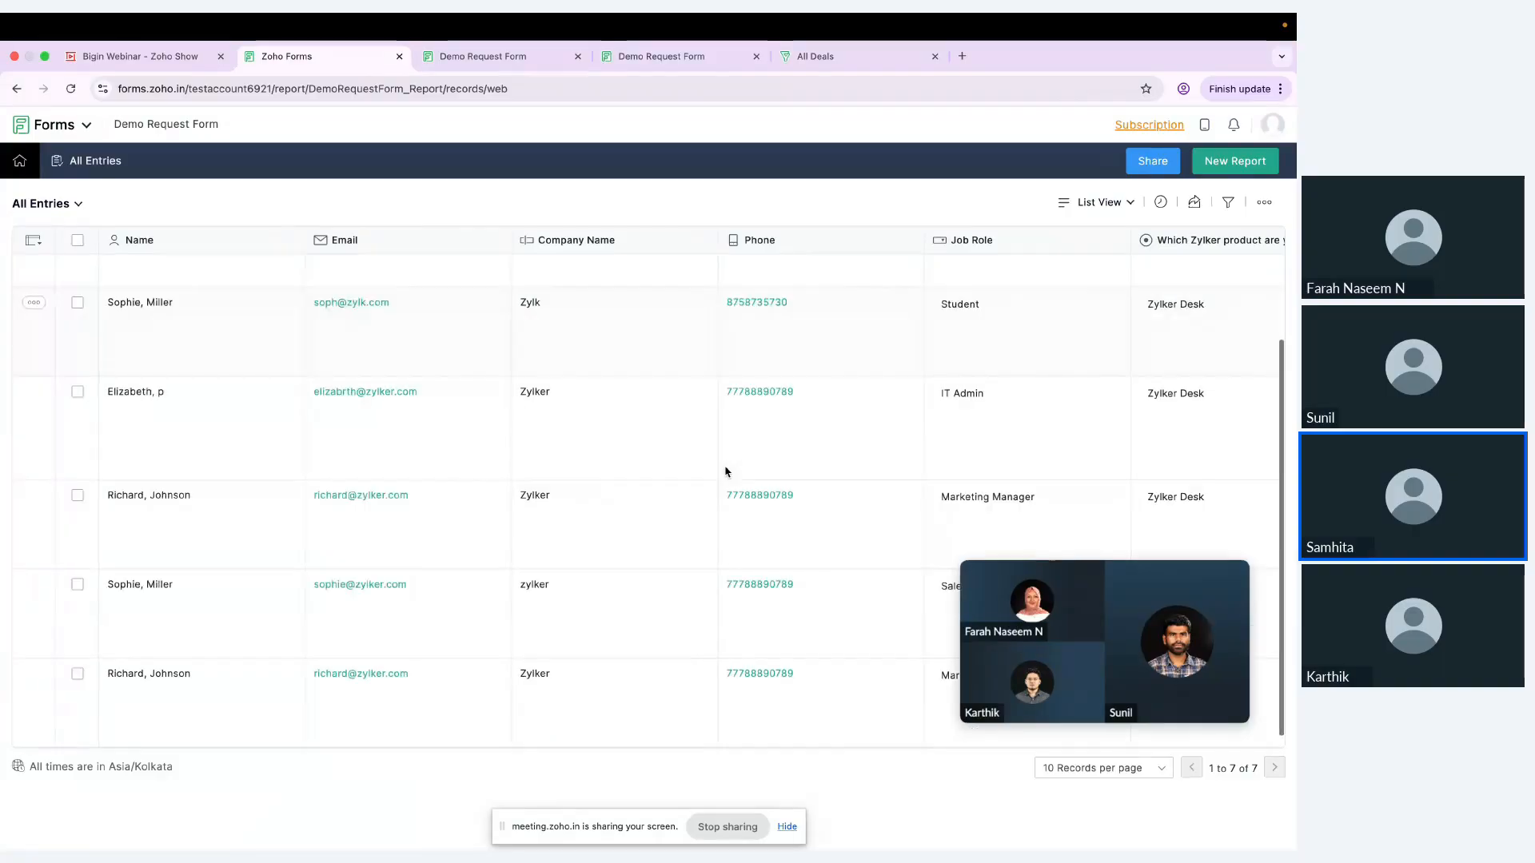
scroll(726, 470, "up", 3)
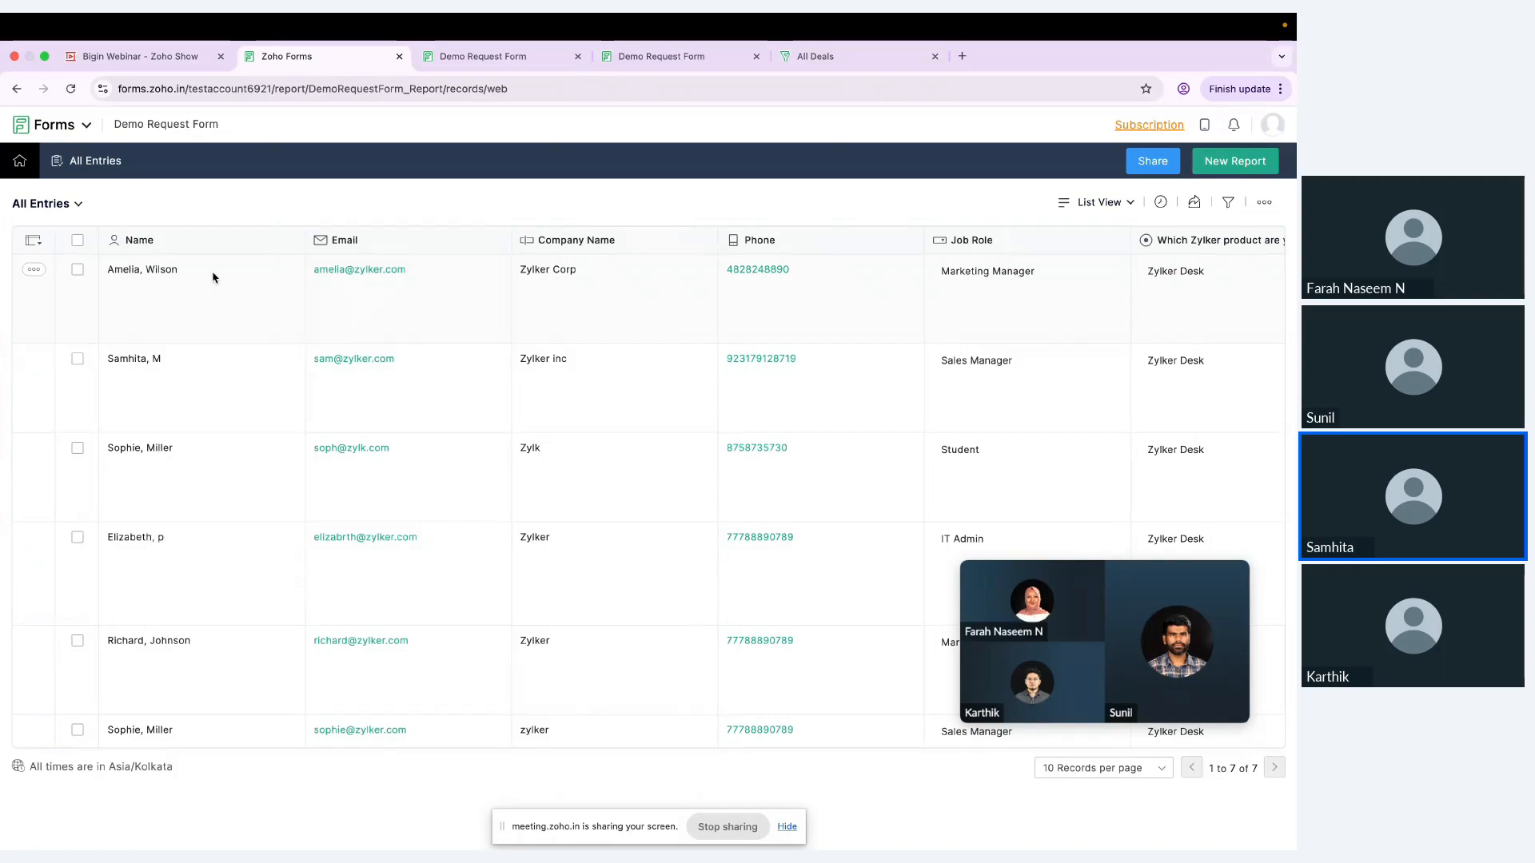
scroll(213, 277, "right", 15)
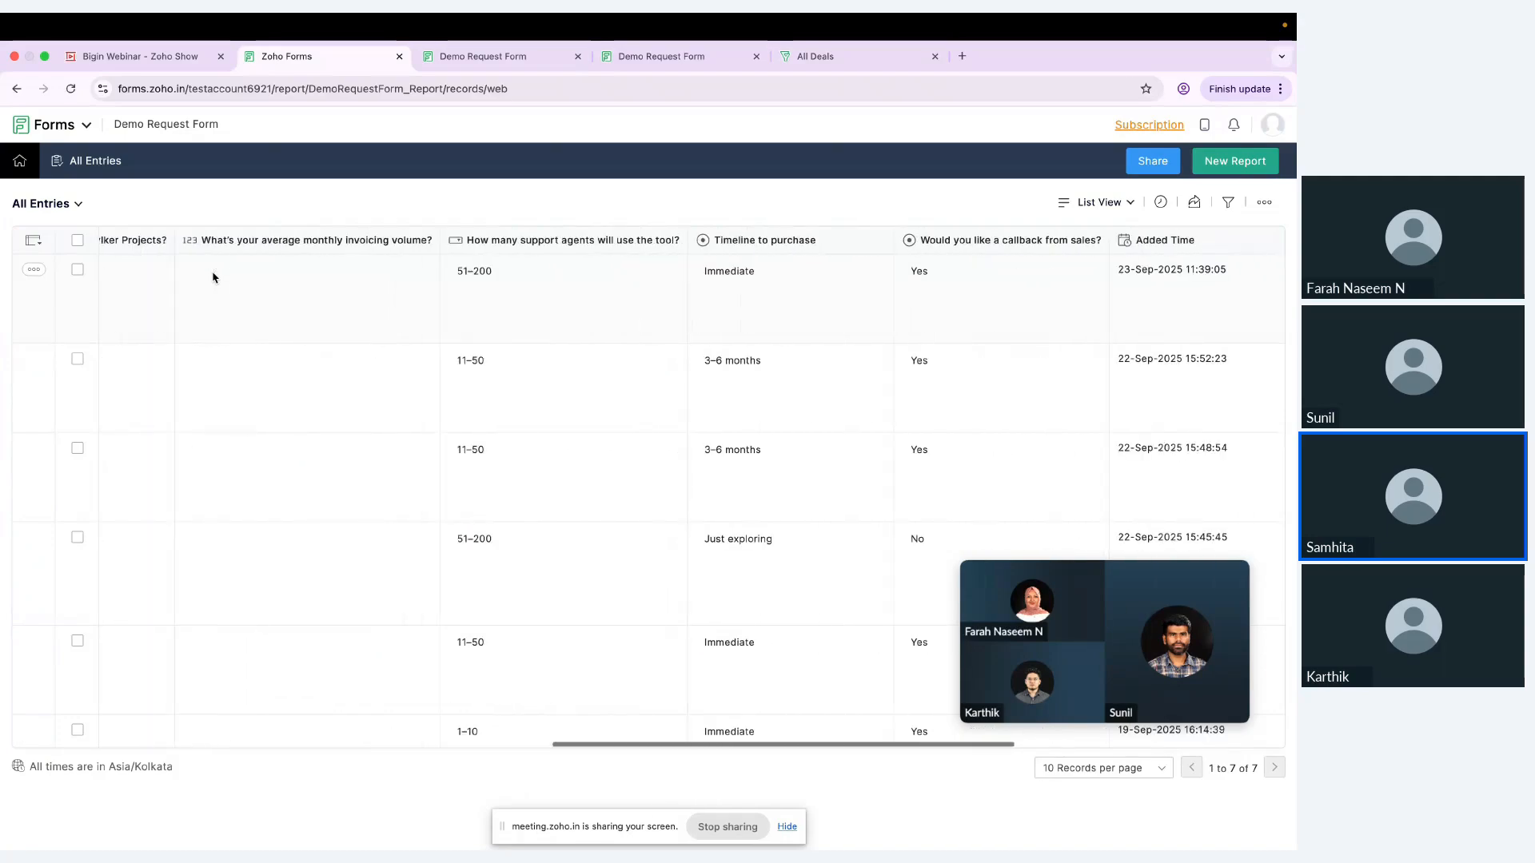
scroll(212, 277, "right", 8)
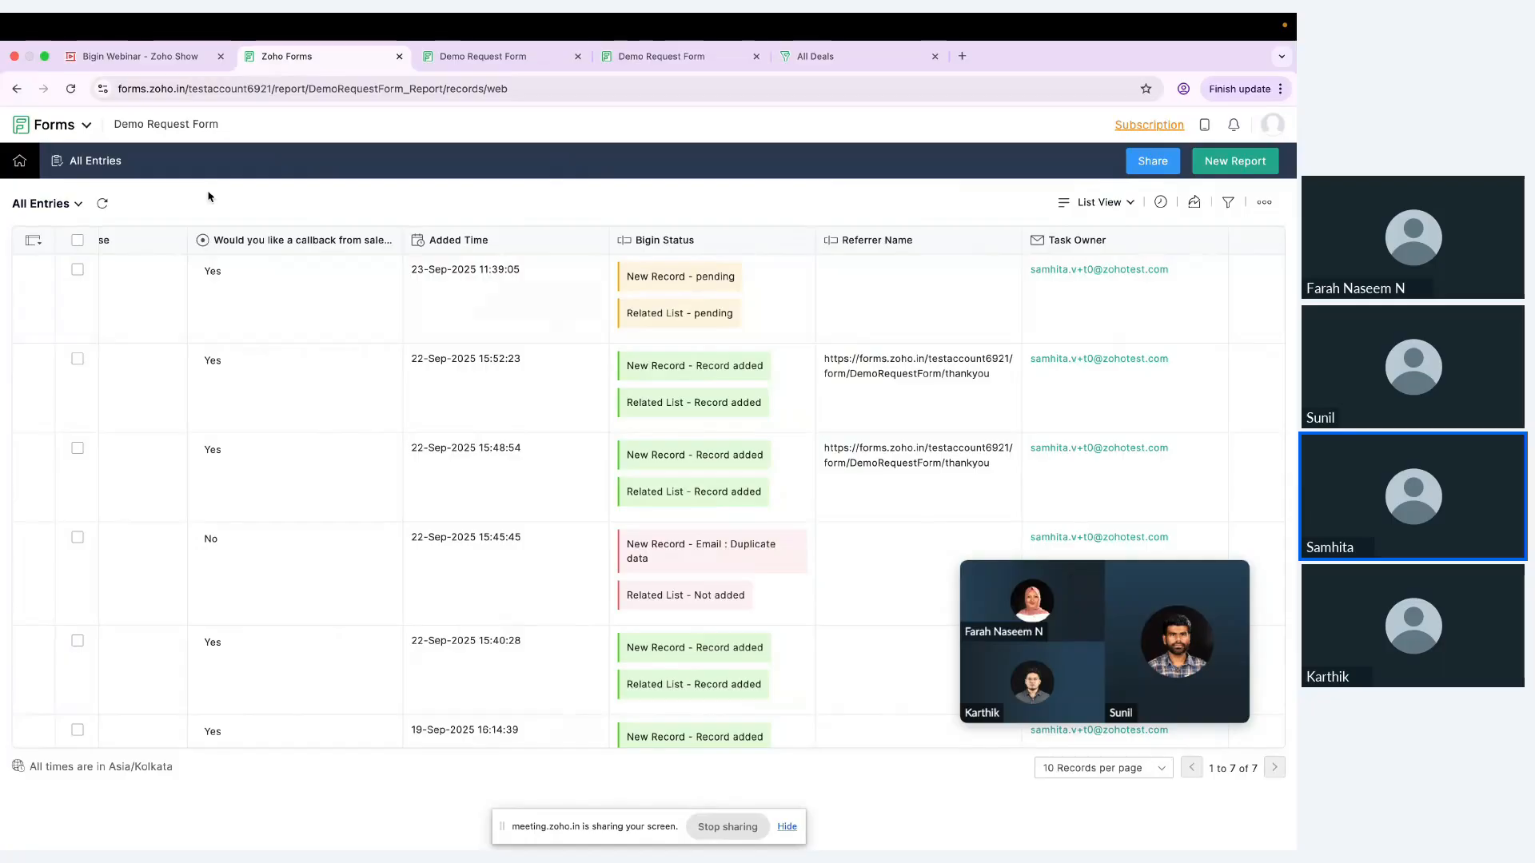
Step: Reload the entries report and recheck the newest submission's Bigin Status for the new record and related list
scroll(569, 234, "right", 10)
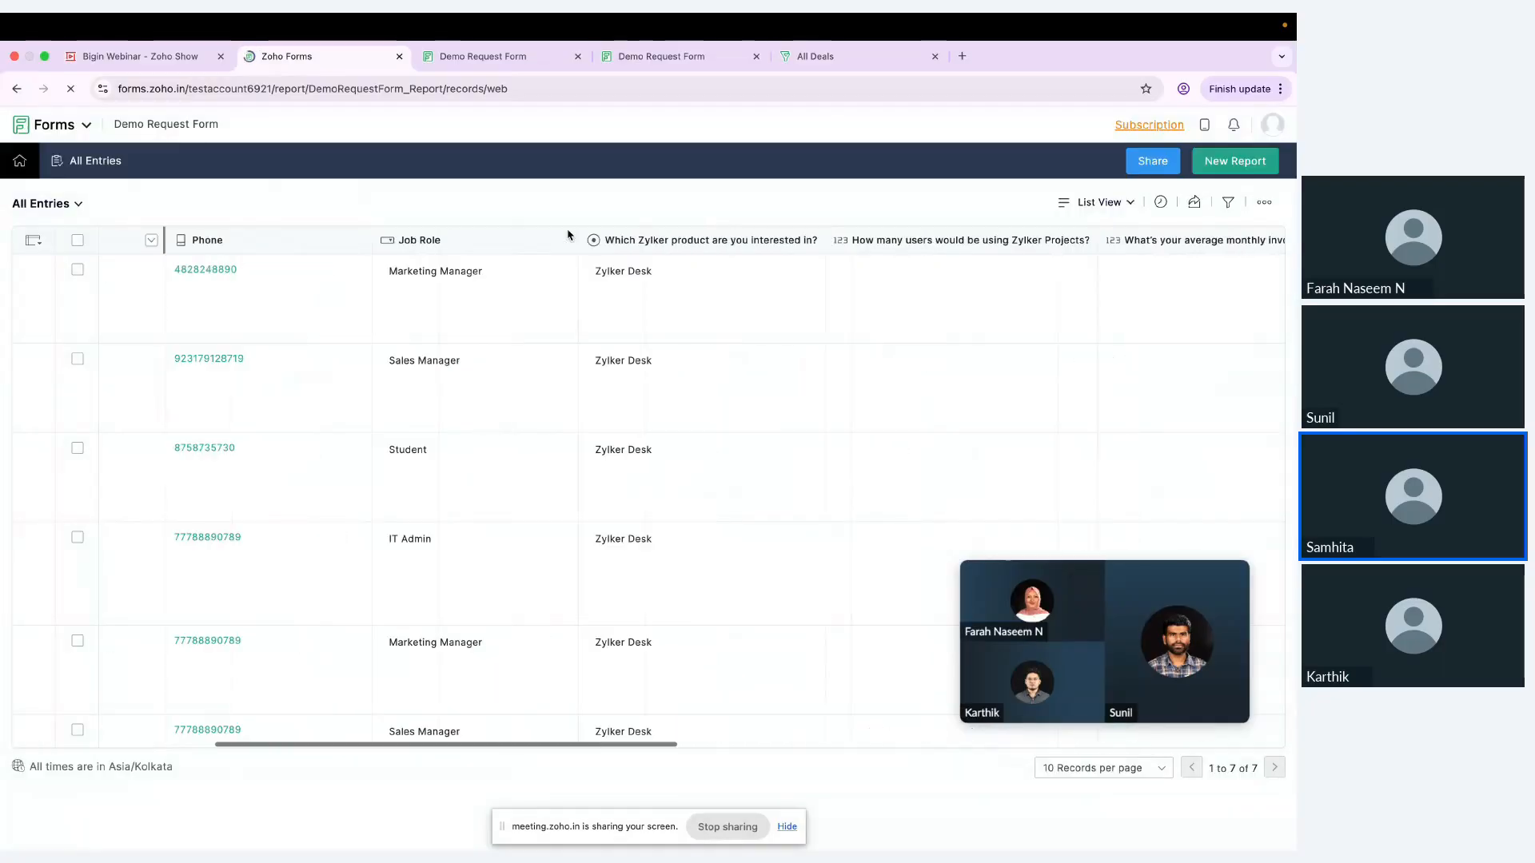
scroll(569, 234, "right", 10)
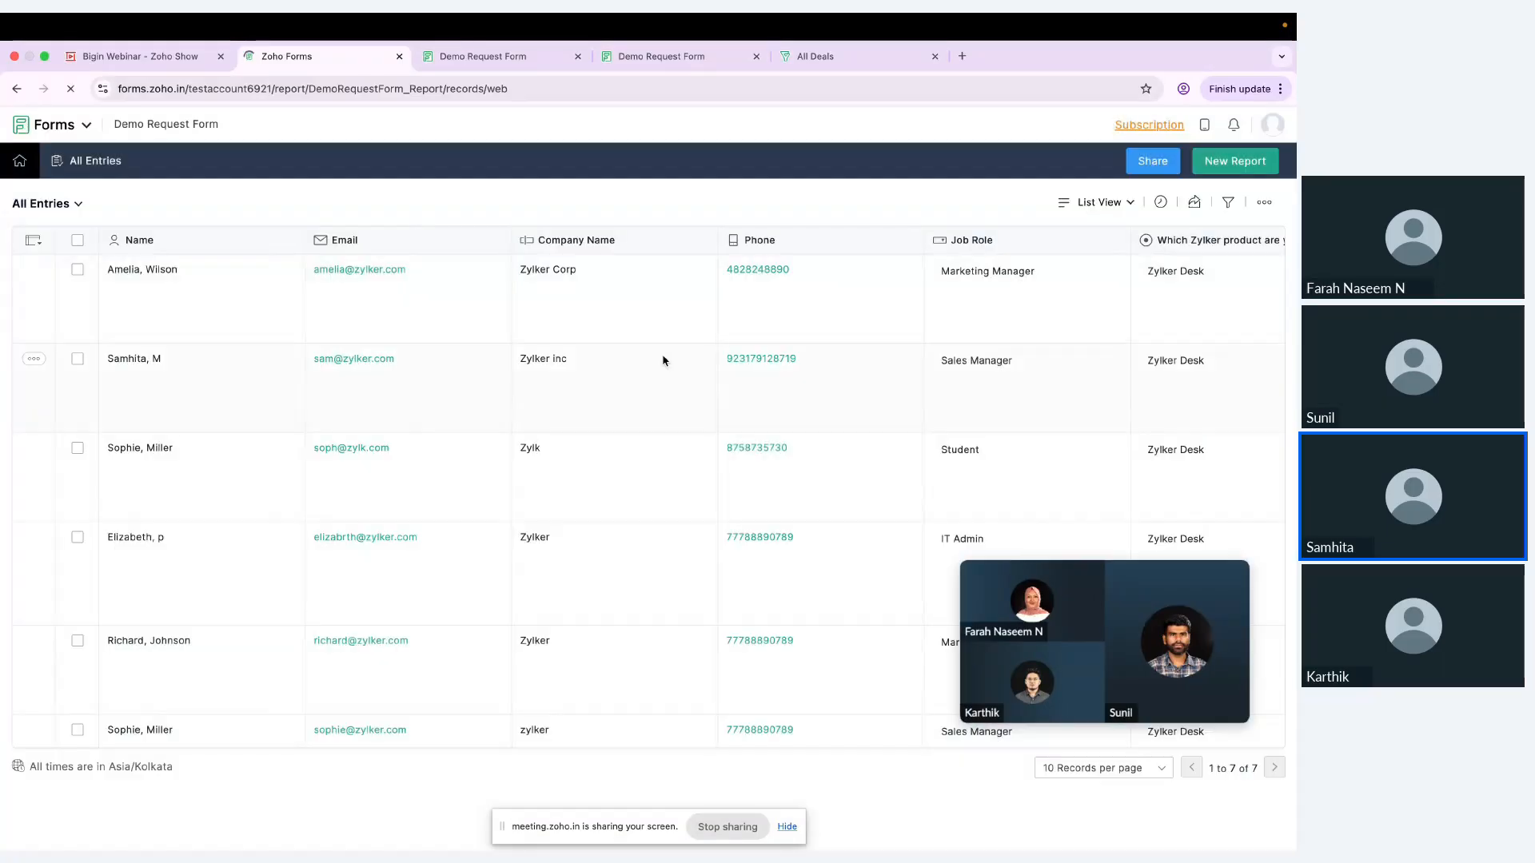
scroll(663, 360, "right", 10)
scroll(663, 360, "right", 10)
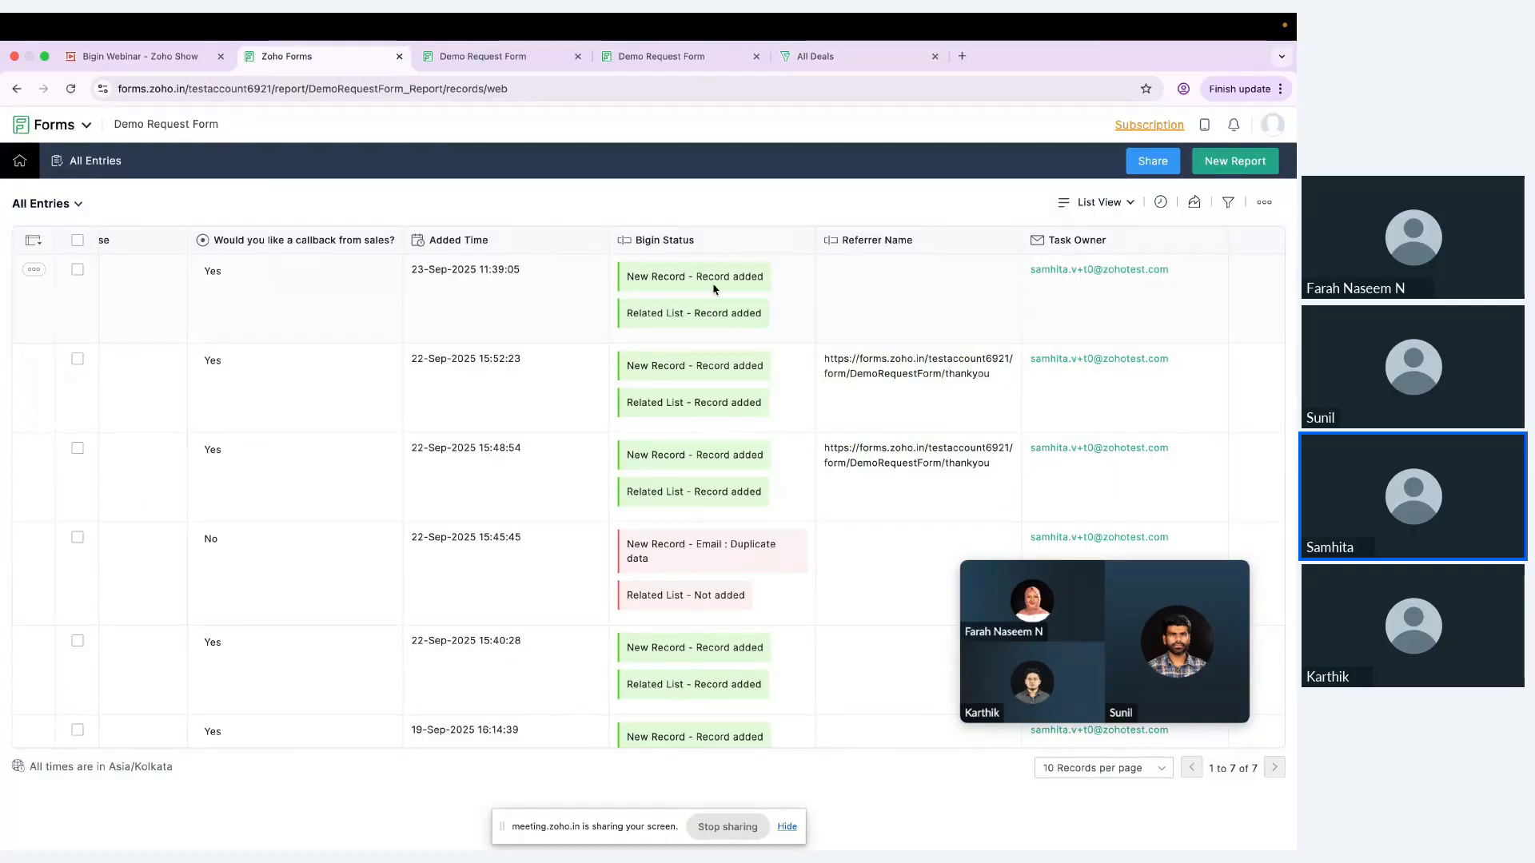
Step: Switch to Bigin and look through the Contacts list for the newly submitted requester
left_click(815, 57)
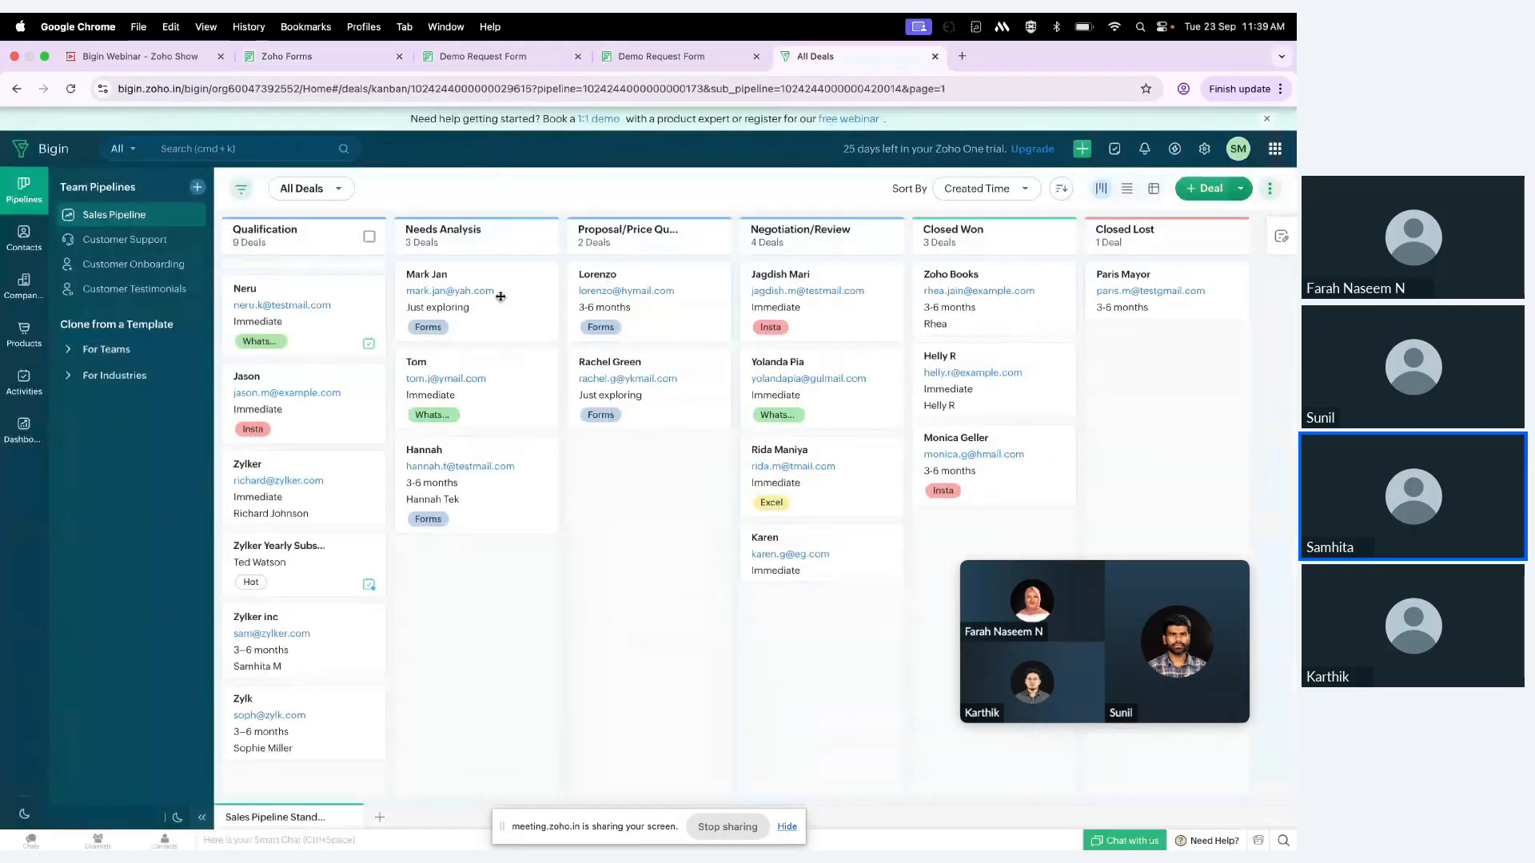
left_click(28, 242)
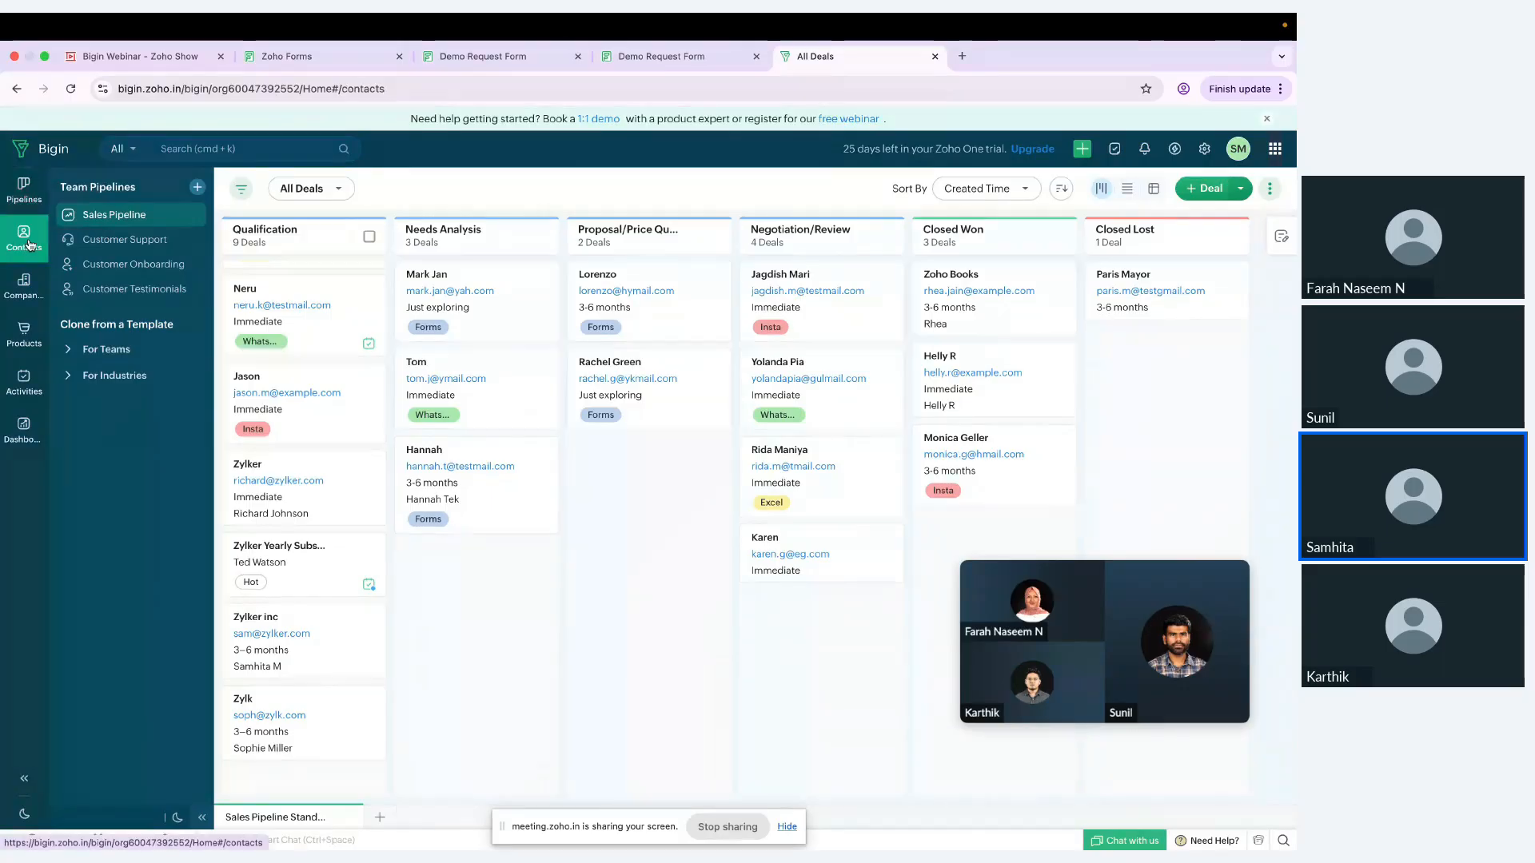
scroll(336, 404, "down", 1)
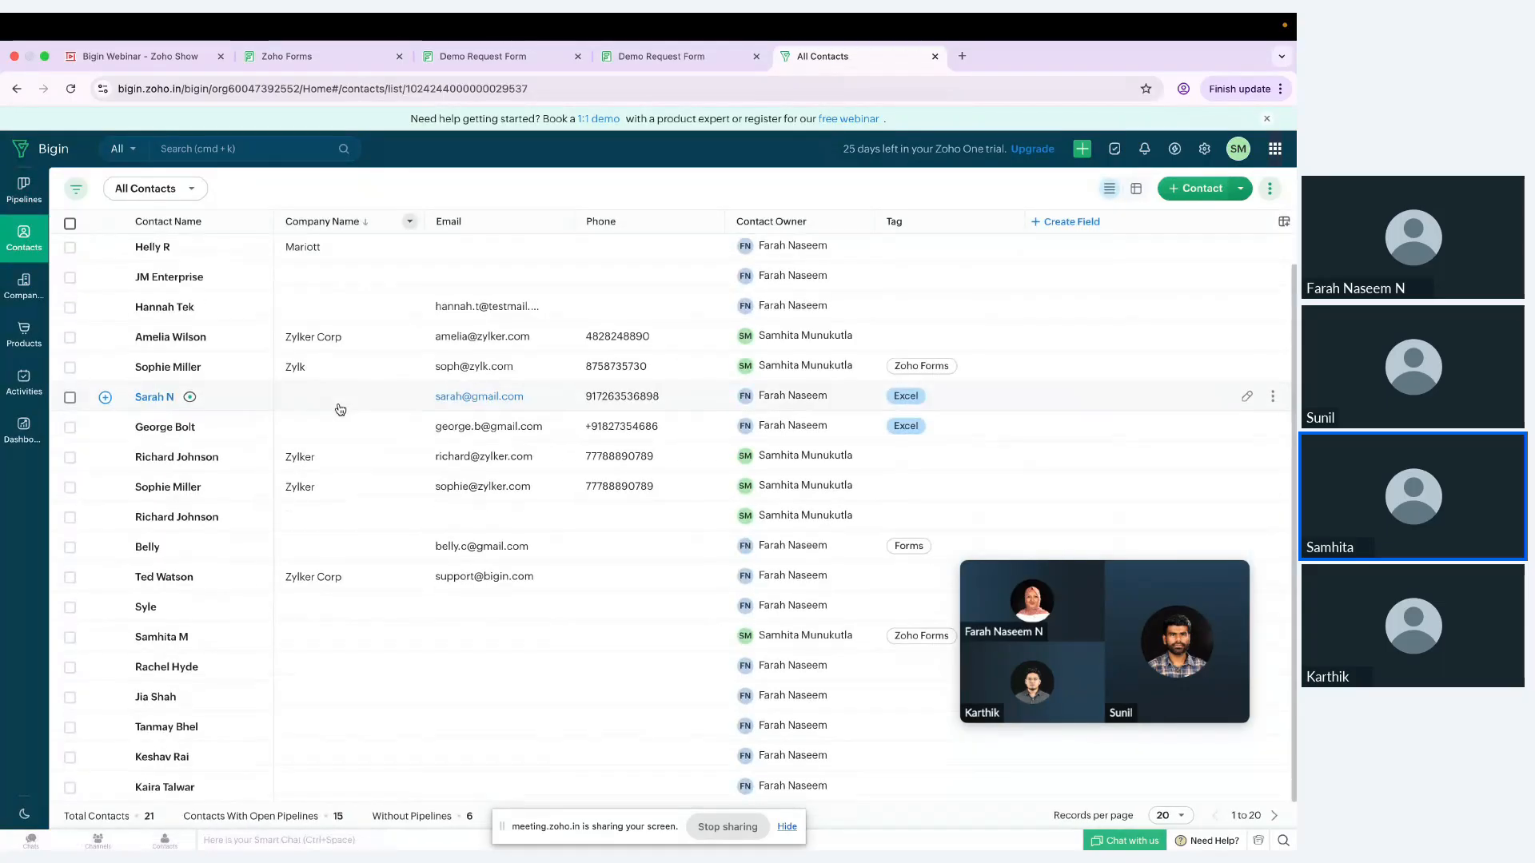
scroll(337, 409, "up", 1)
scroll(338, 409, "down", 1)
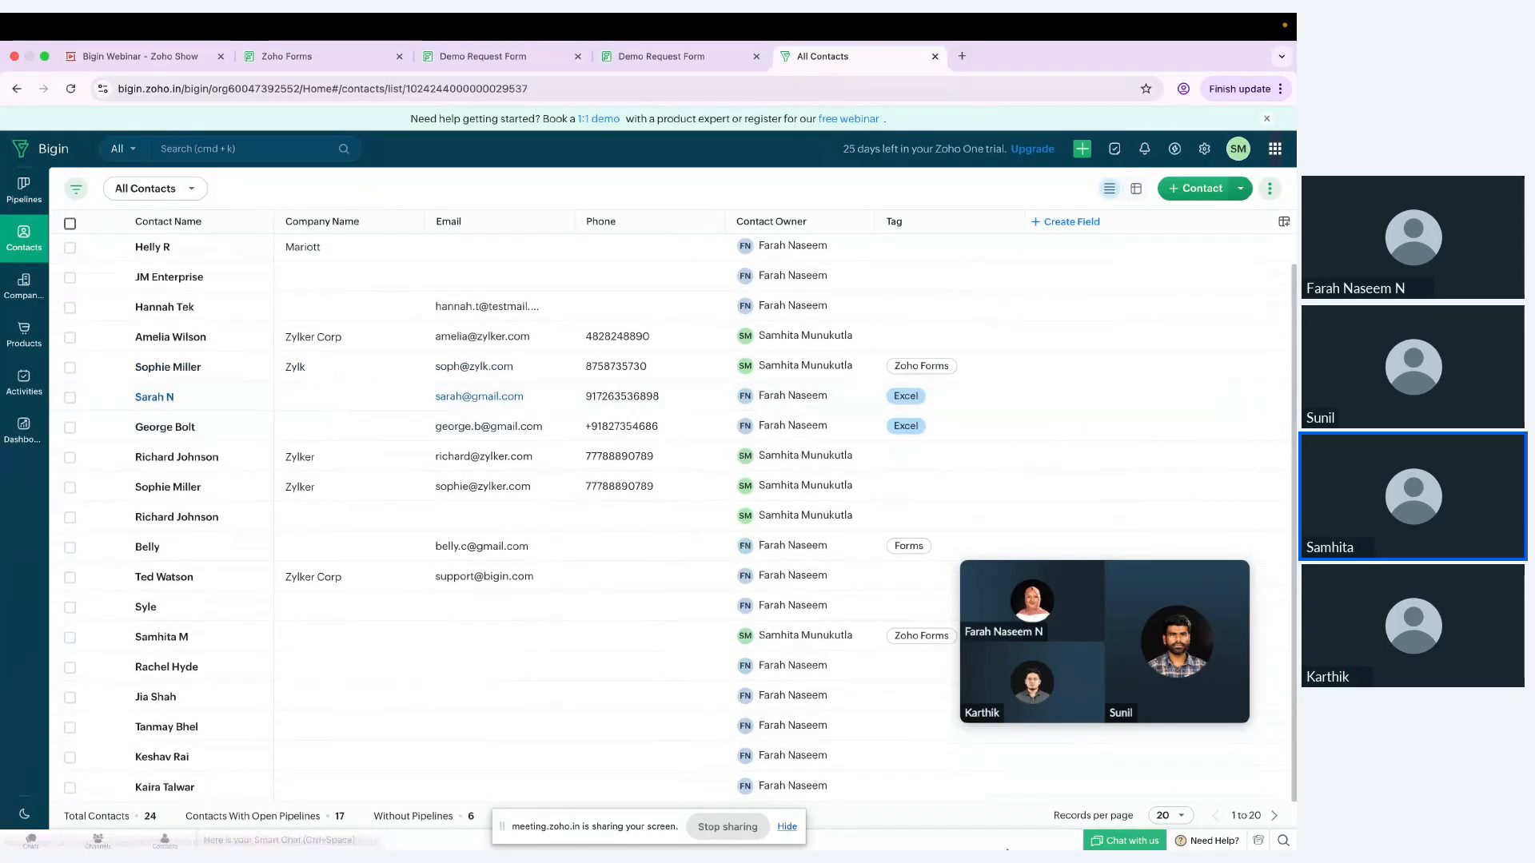
Step: Show 40 records per page in the Contacts list and look through all the contacts
left_click(1169, 815)
left_click(1175, 762)
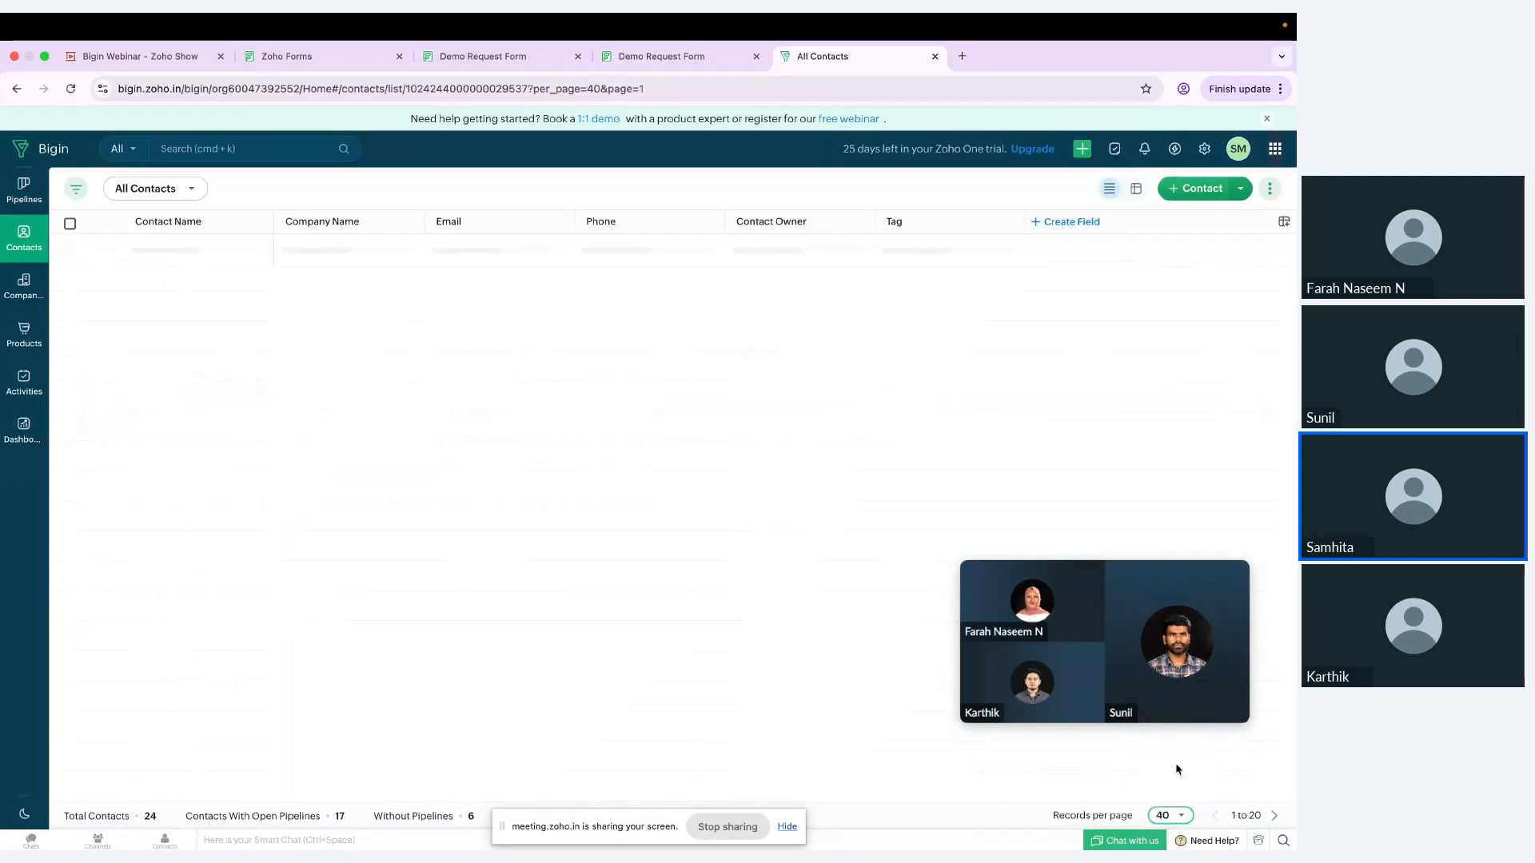
scroll(507, 637, "down", 2)
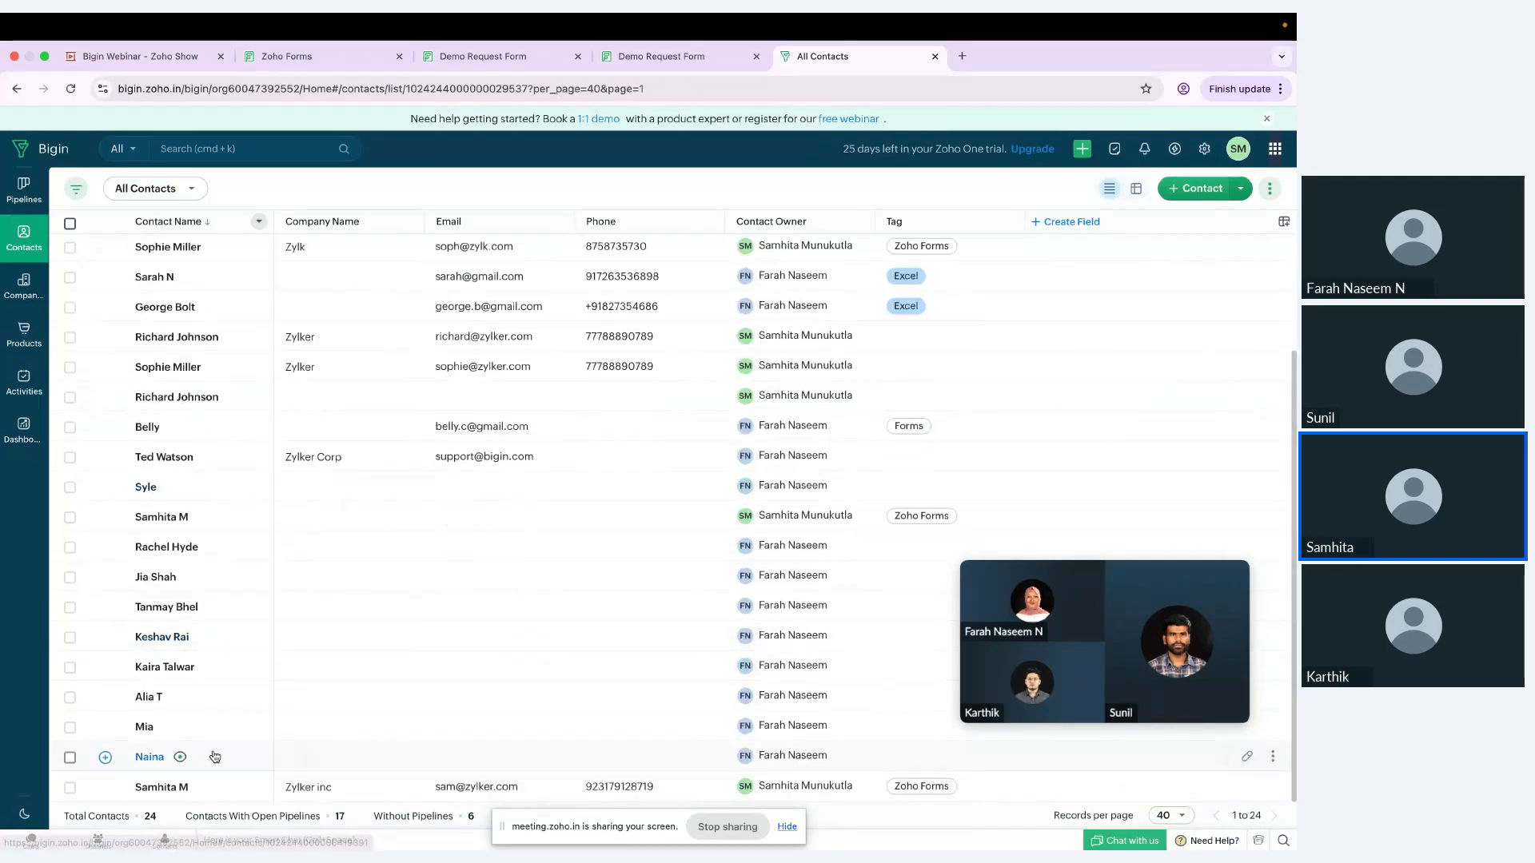
scroll(214, 756, "up", 1)
scroll(215, 756, "down", 1)
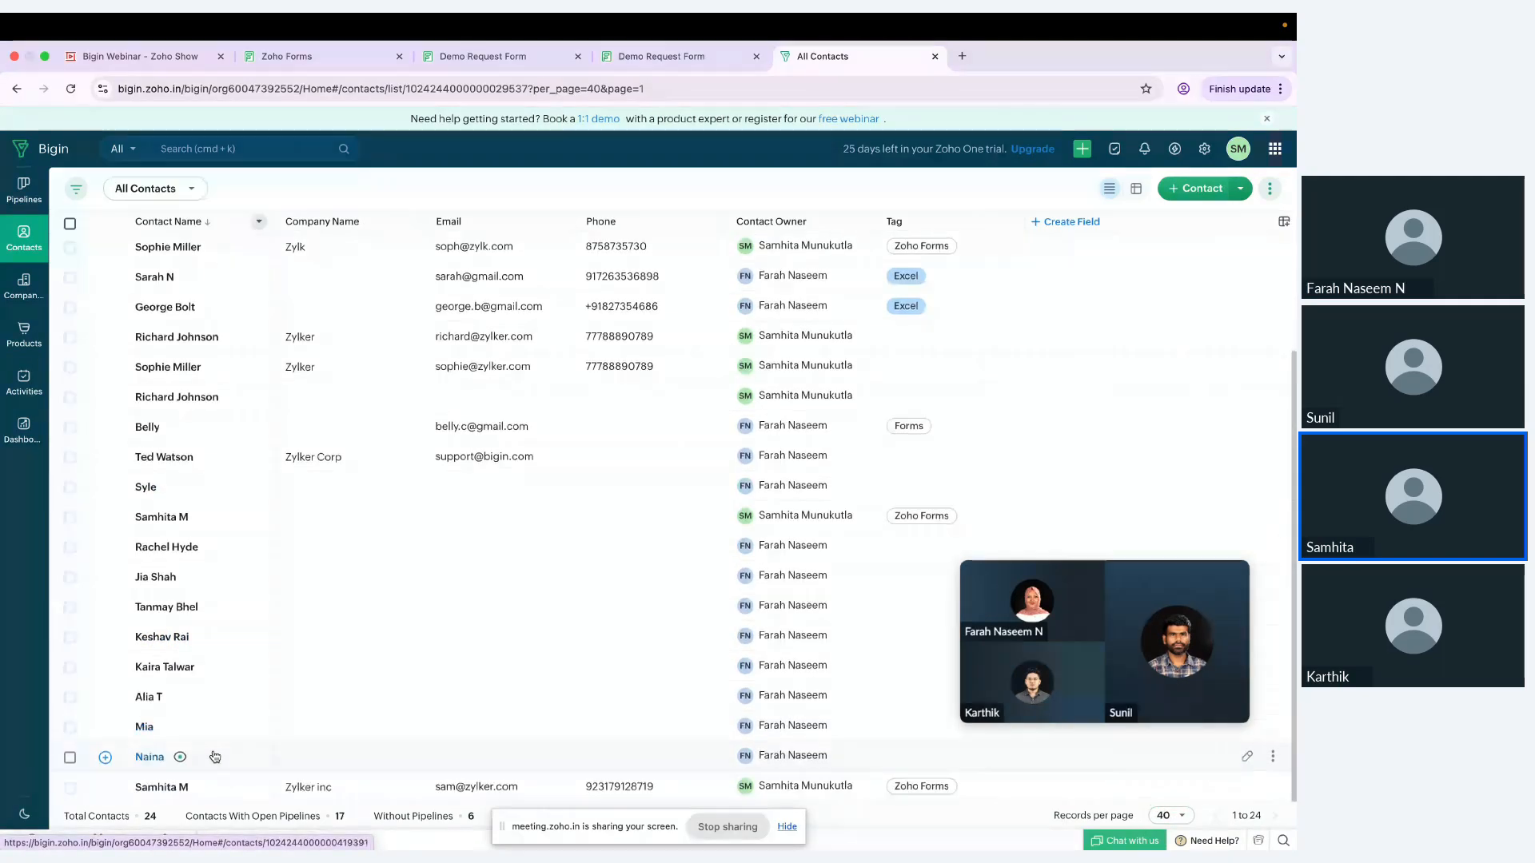
scroll(214, 756, "up", 2)
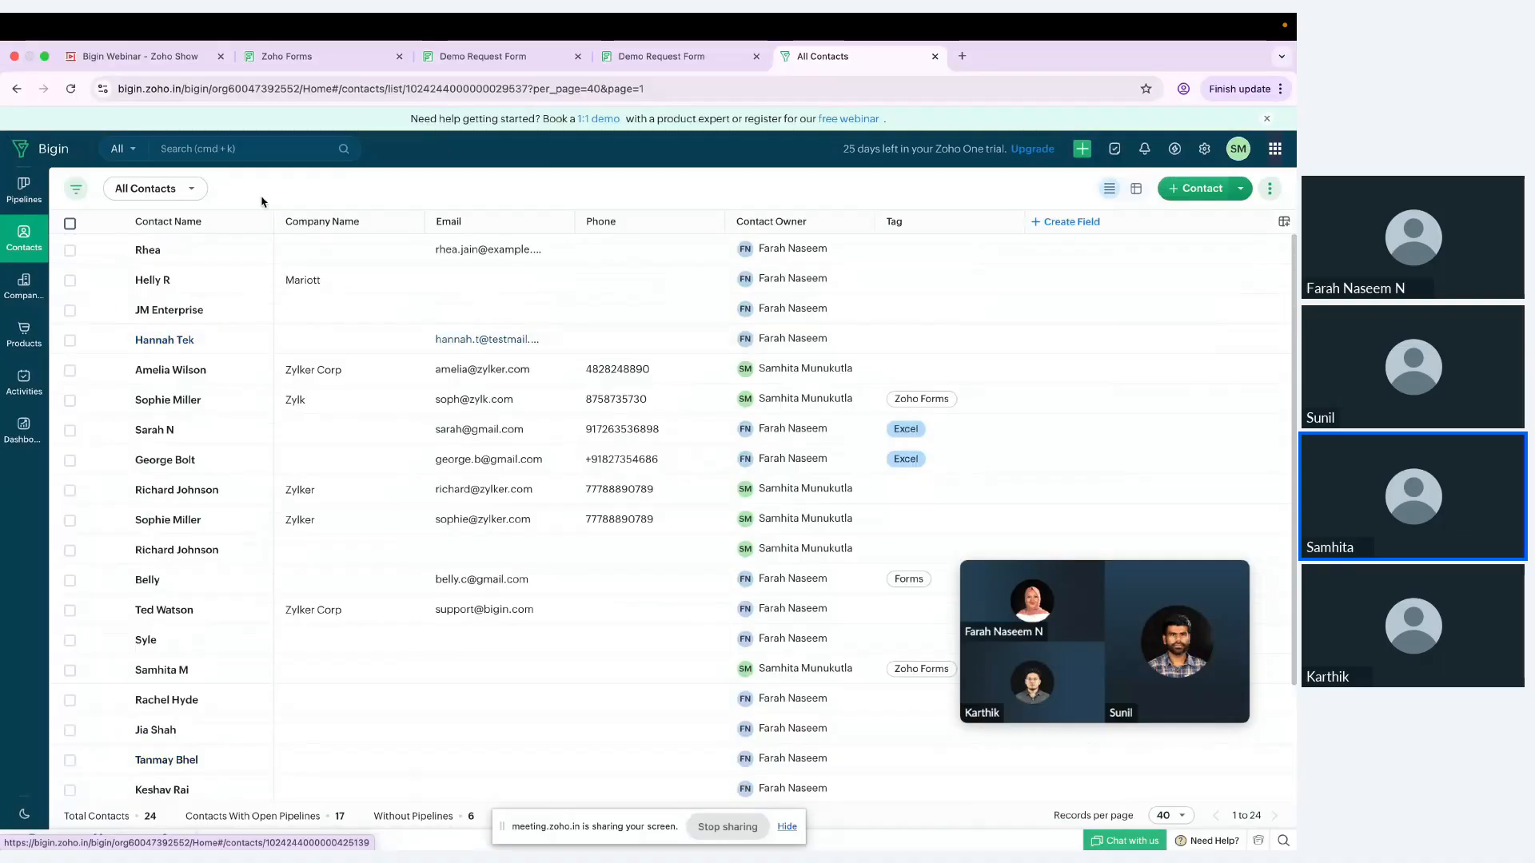
Step: Search all Bigin records for the requester's first name, then clear and close the search
left_click(237, 149)
type("AMELIA")
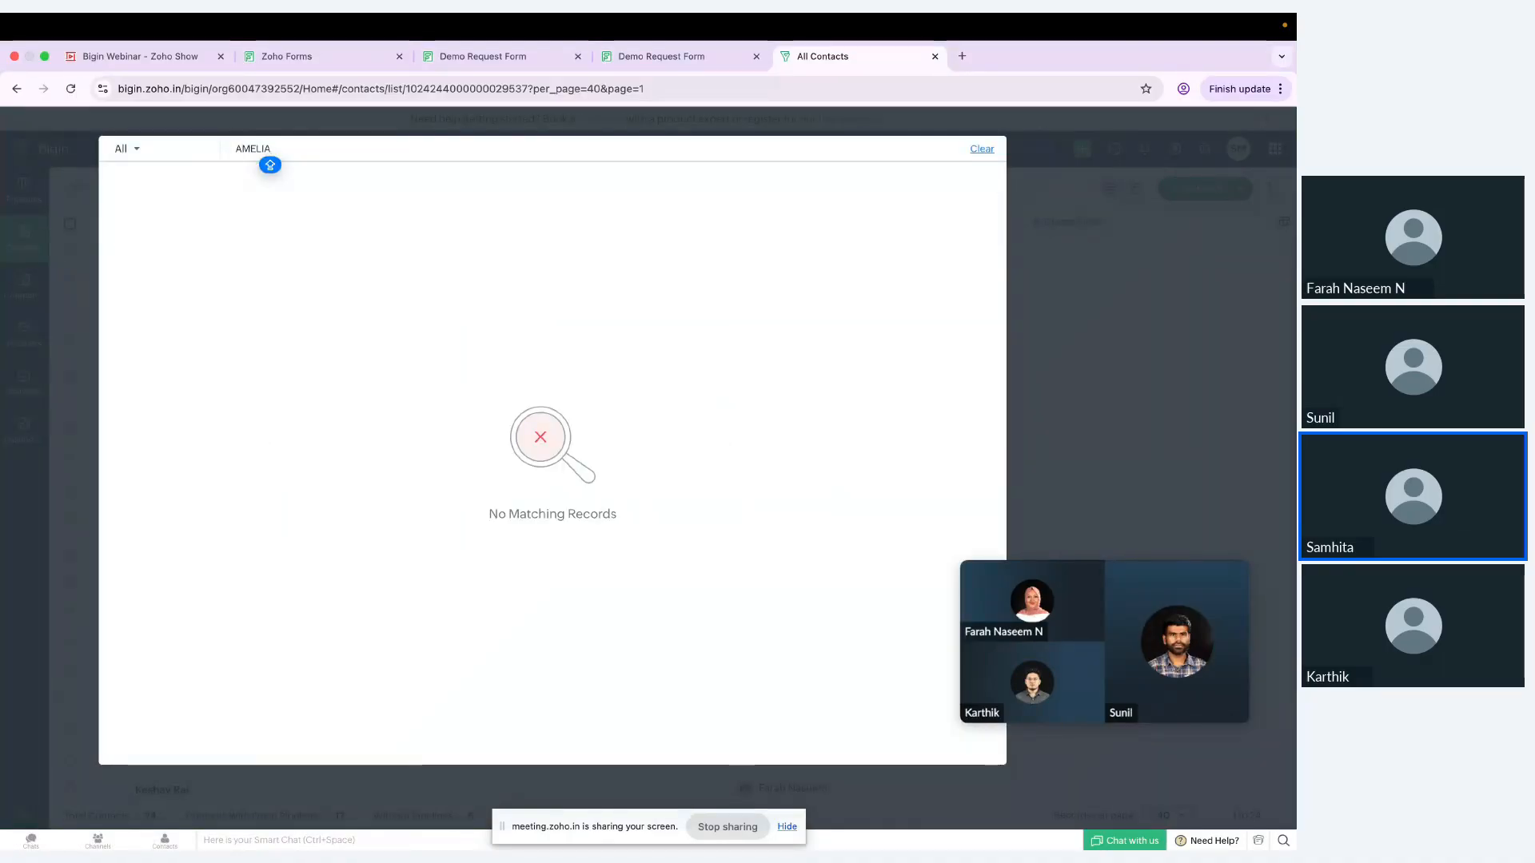
key("BackSpace")
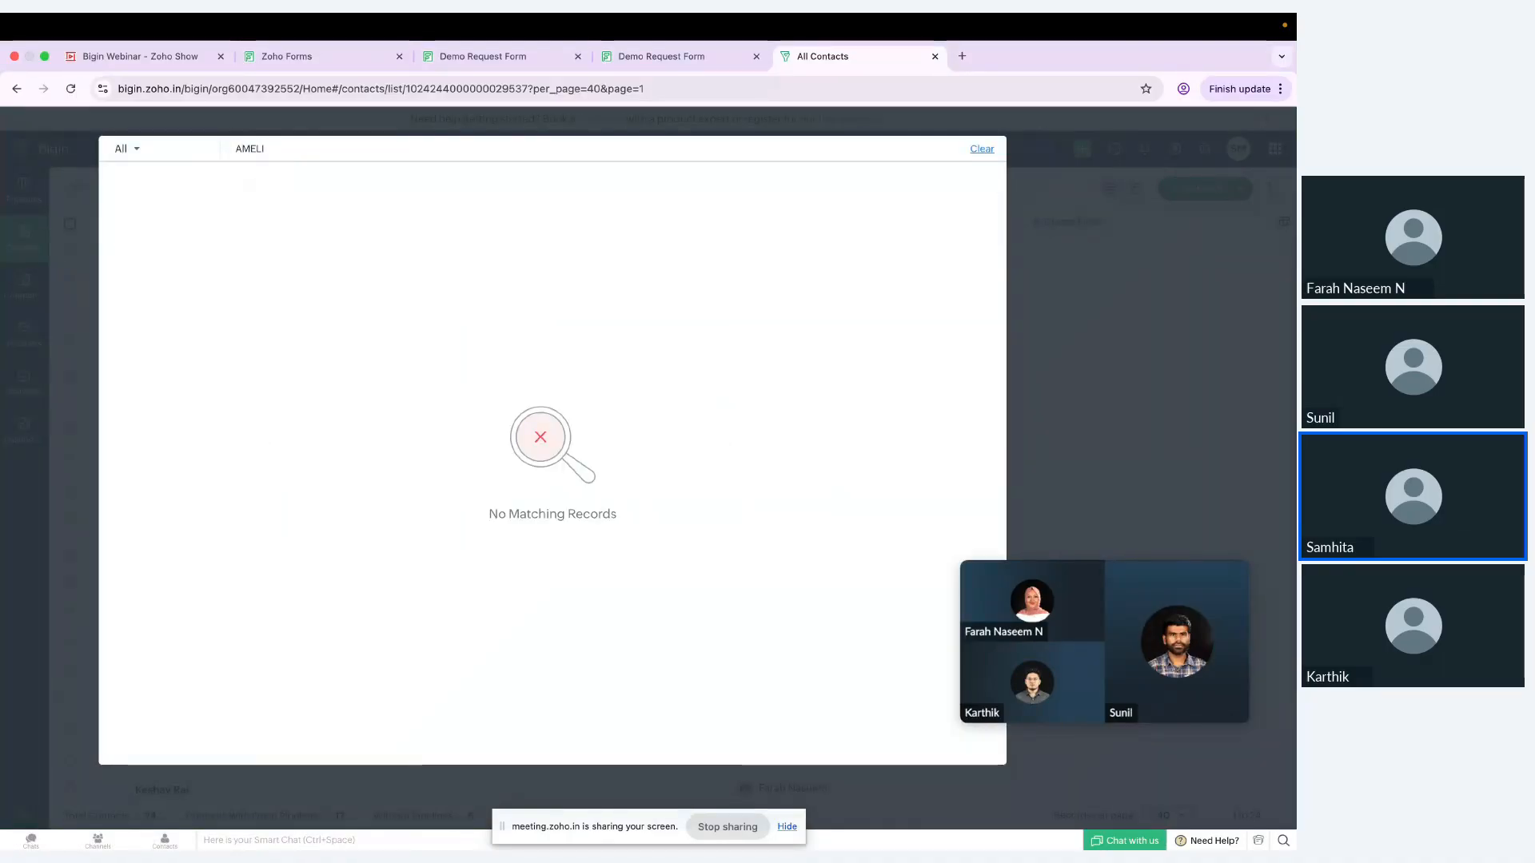
key("BackSpace")
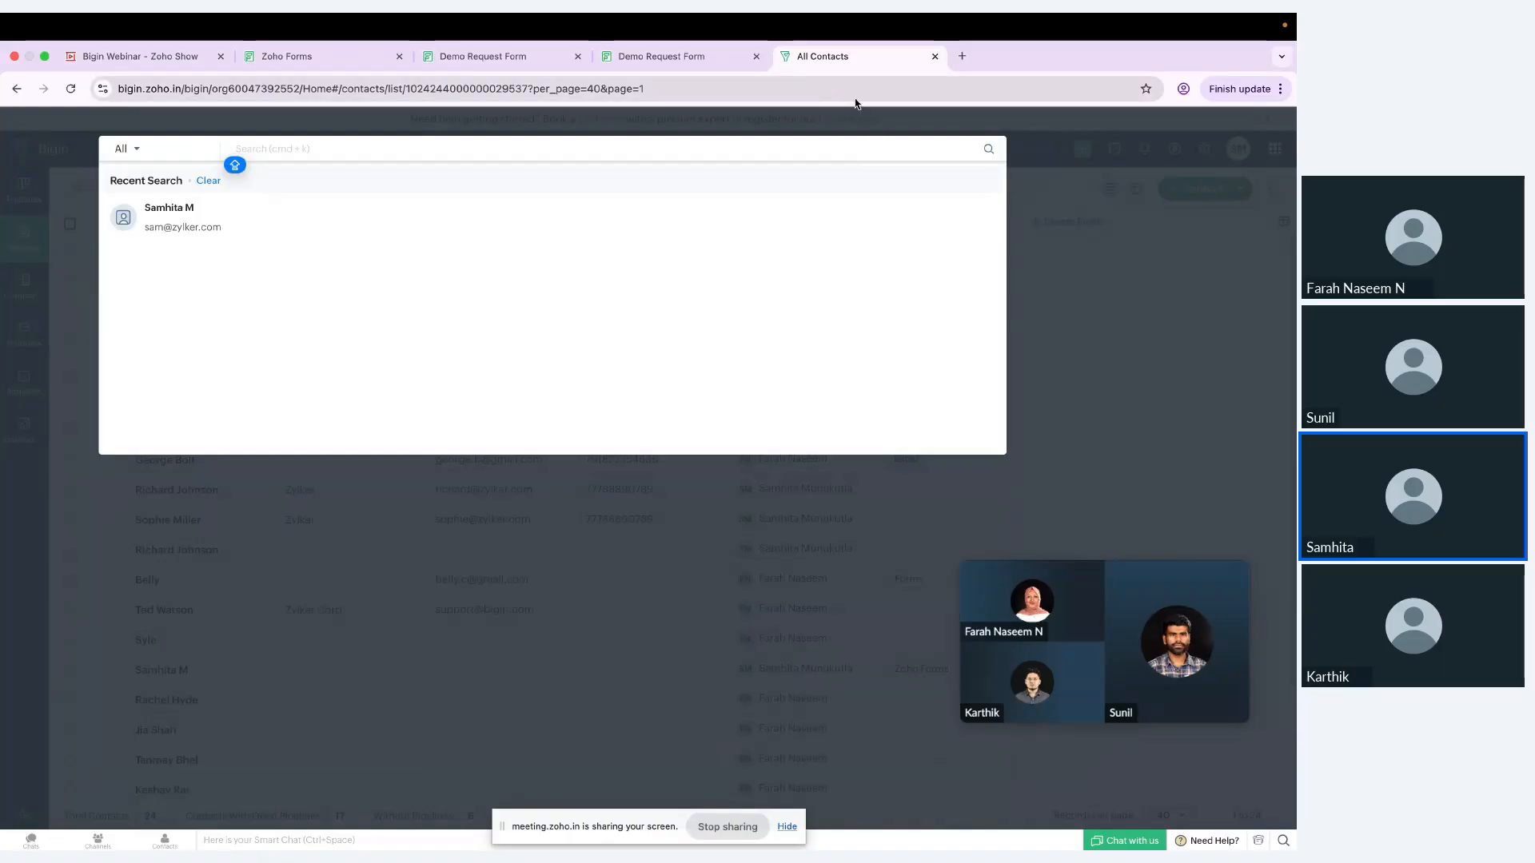
left_click(834, 129)
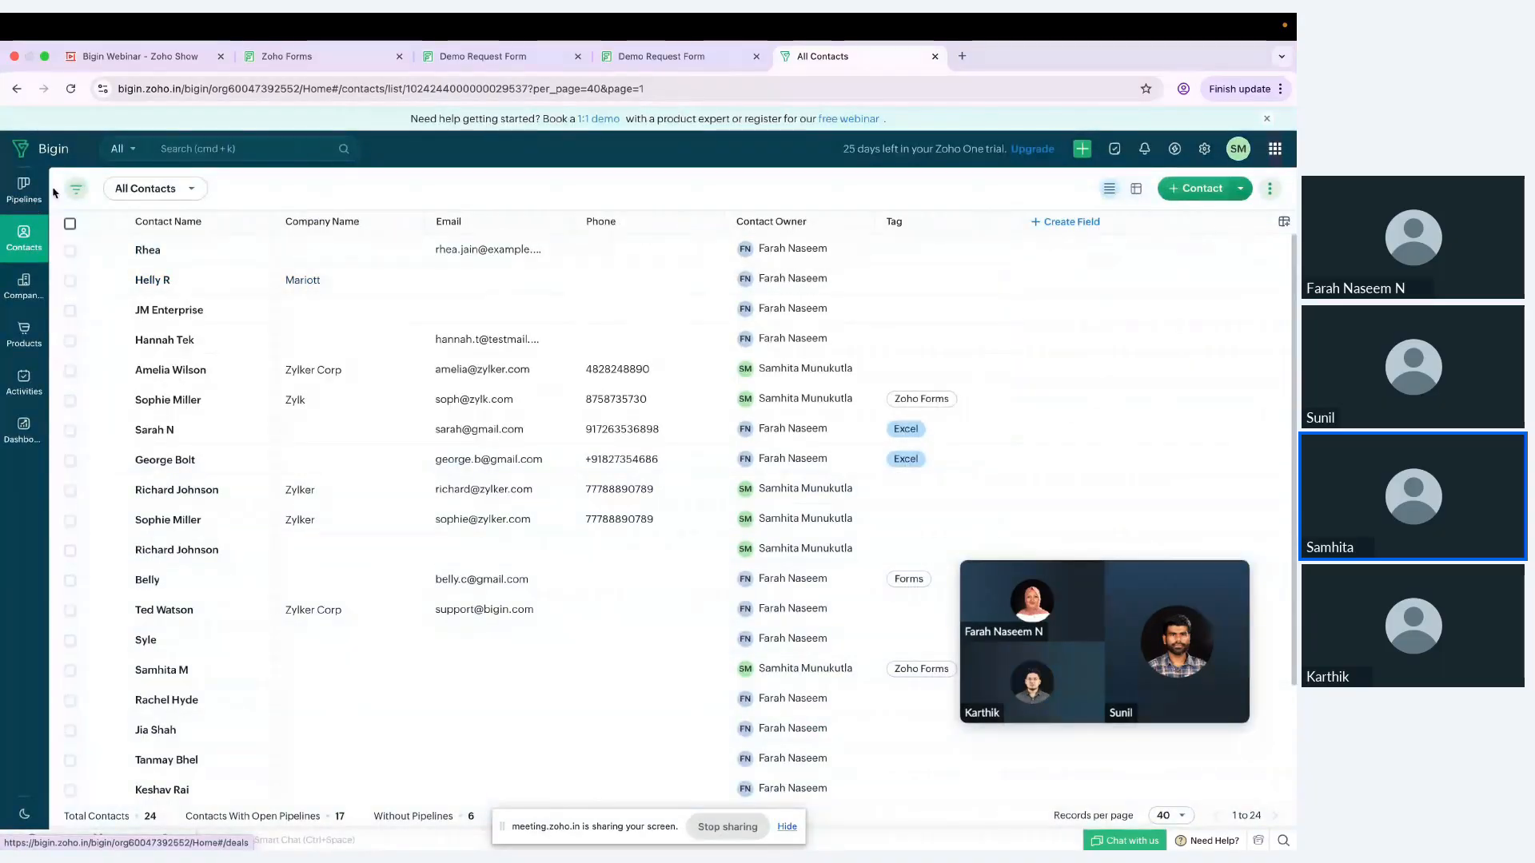
Step: Leave the Contacts list and open the Sales Pipeline board with all deals
left_click(24, 186)
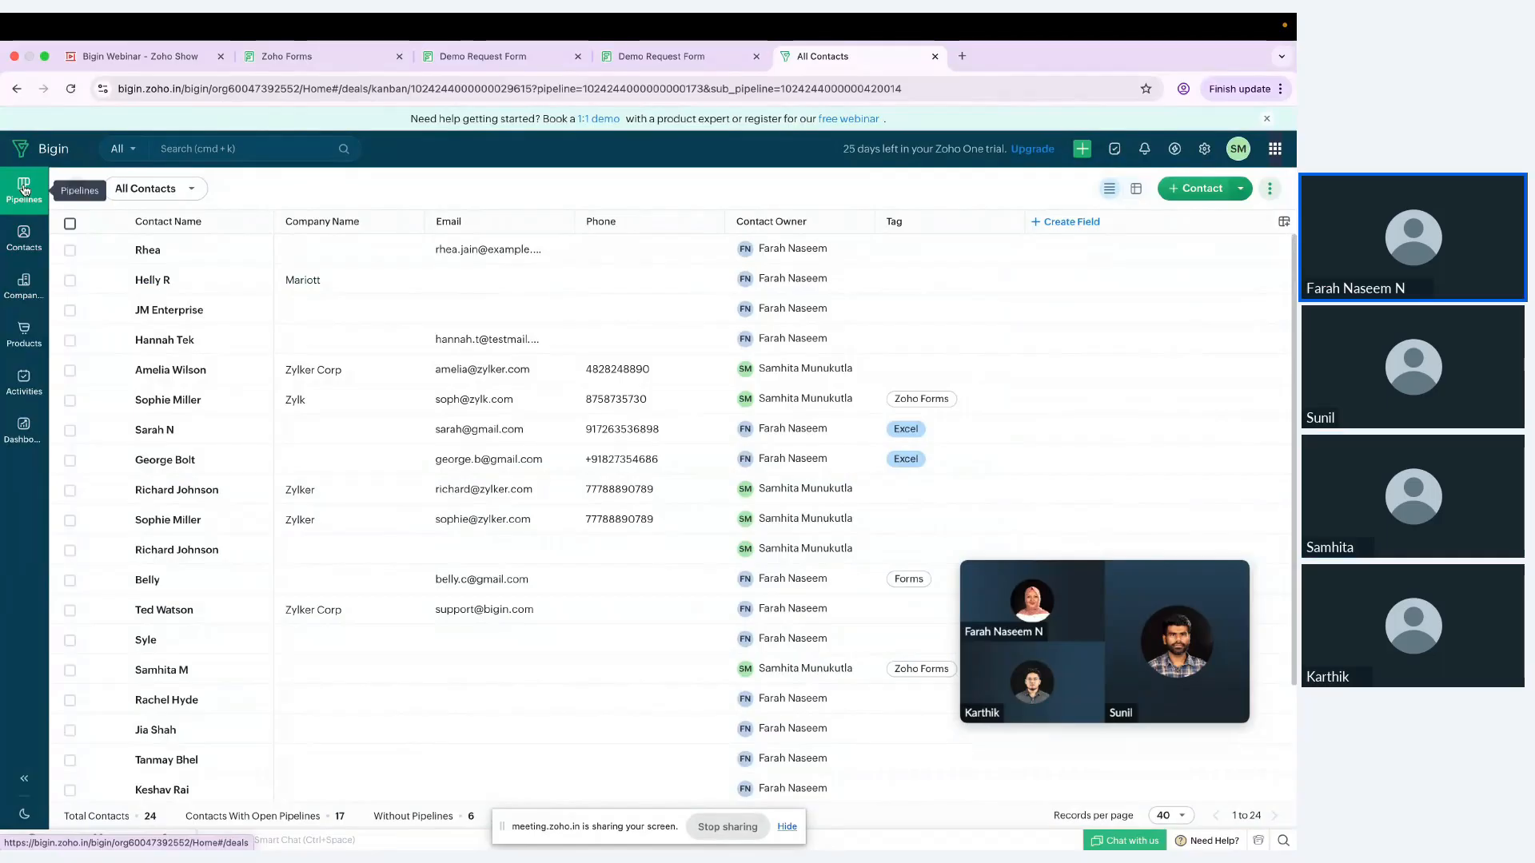
scroll(429, 501, "down", 2)
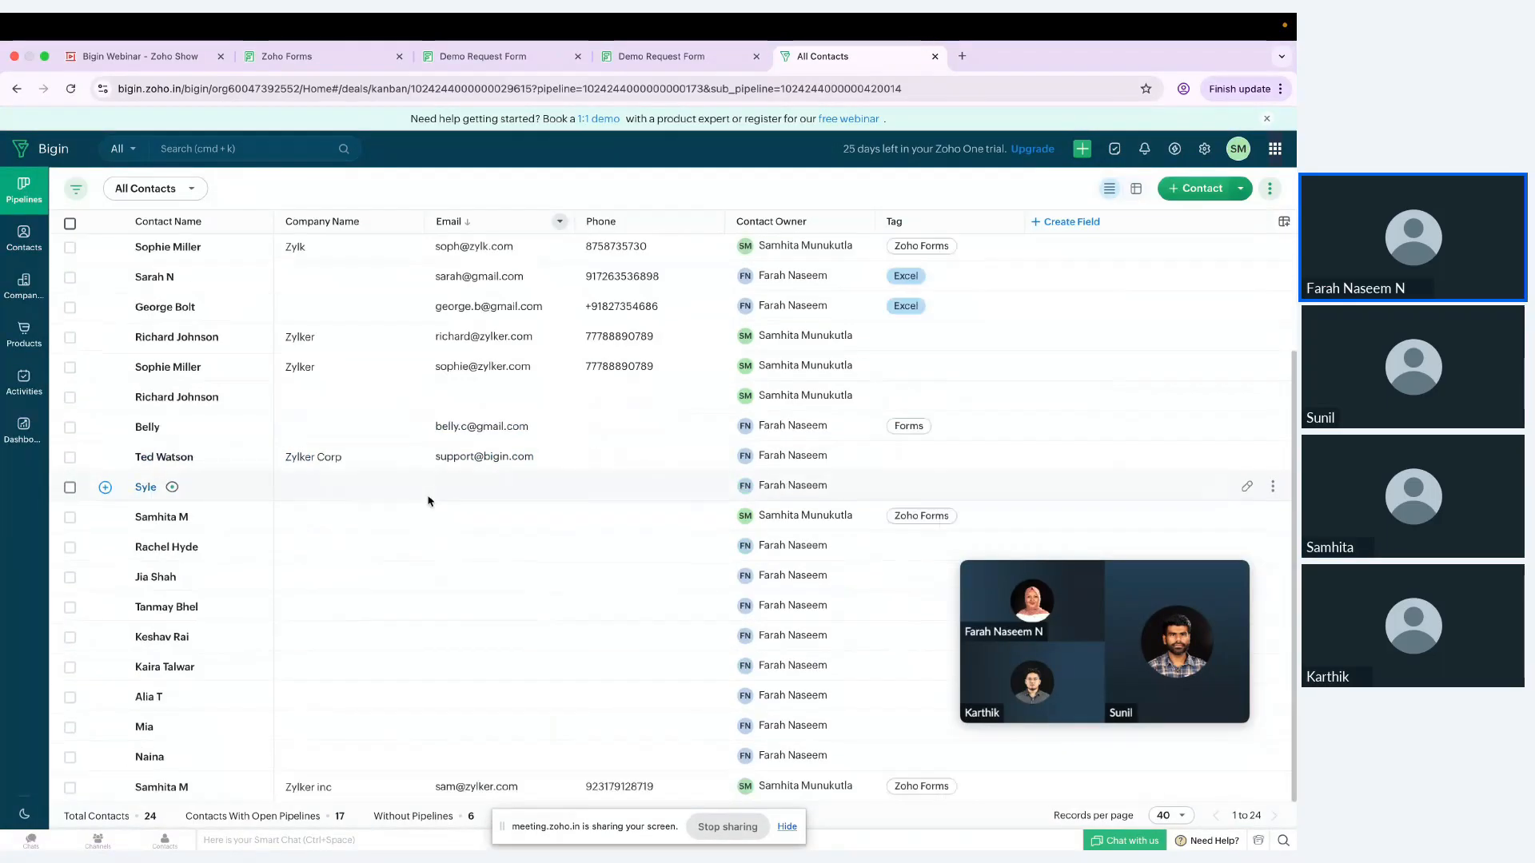
scroll(429, 501, "up", 2)
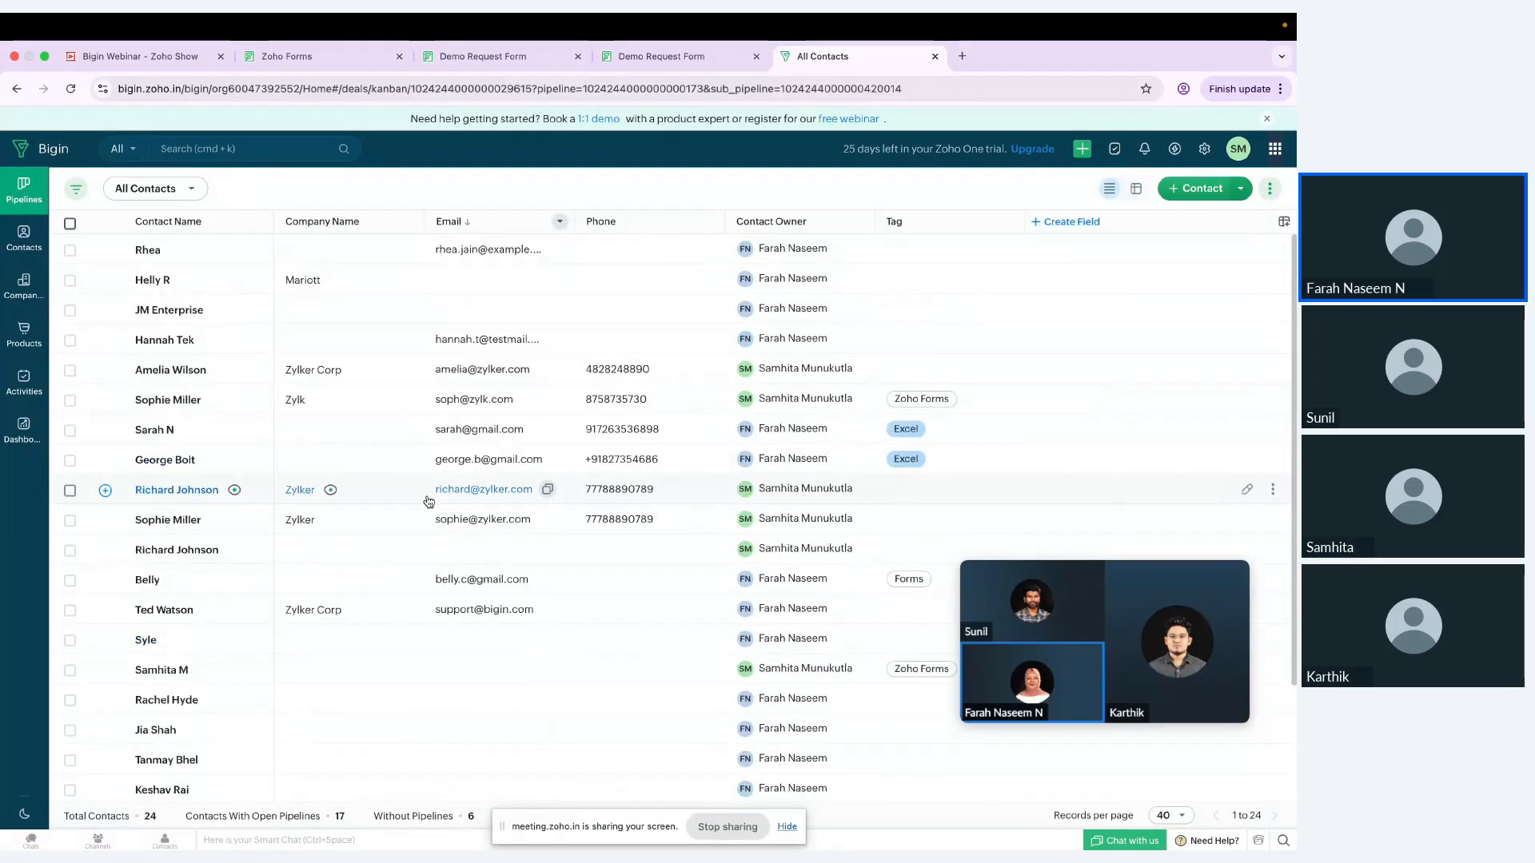
left_click(174, 372)
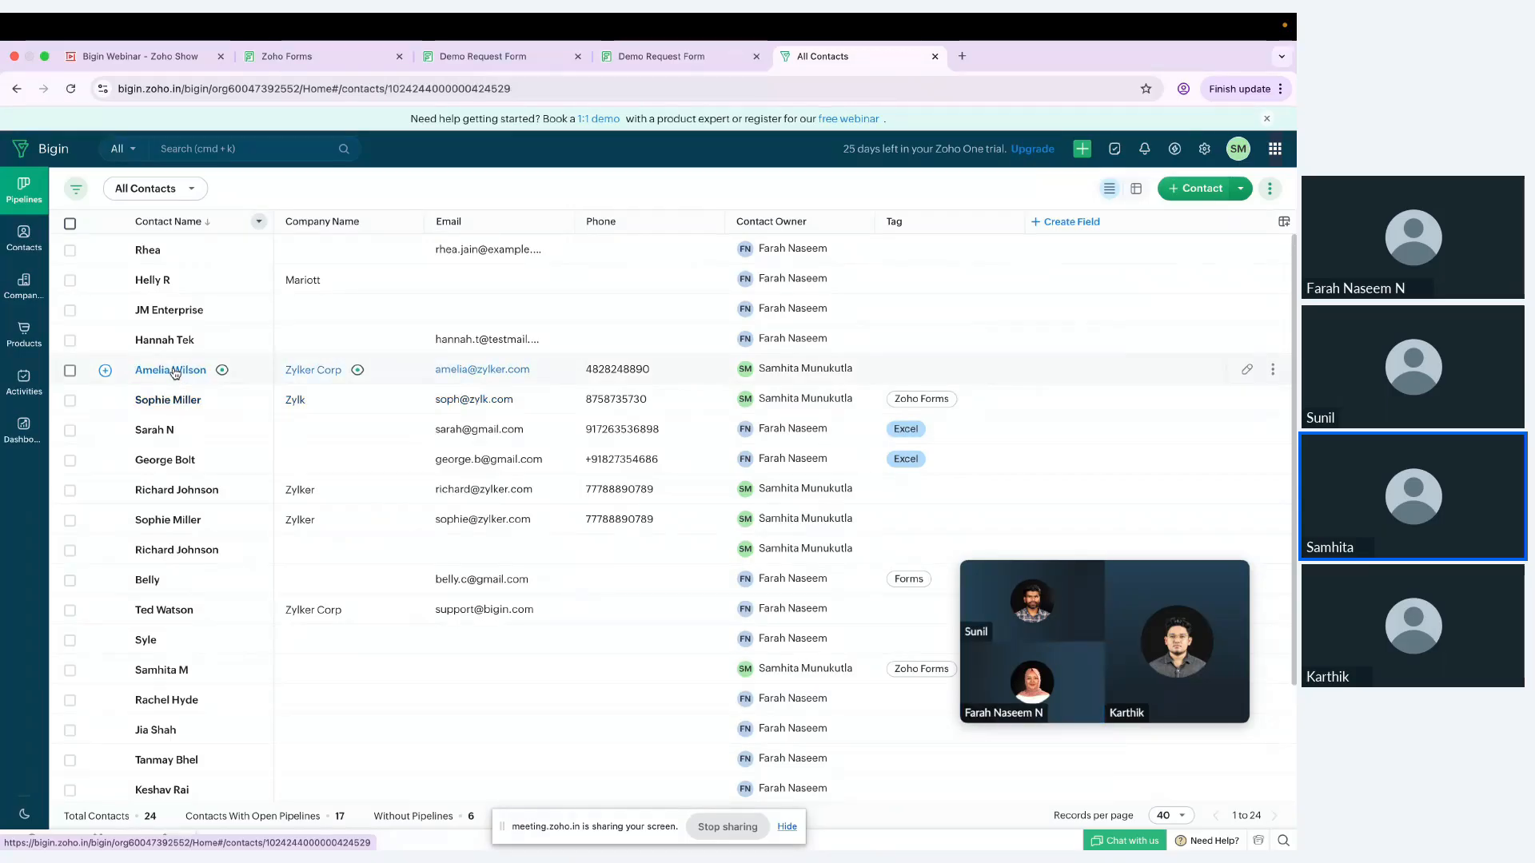
left_click(17, 189)
scroll(228, 307, "down", 2)
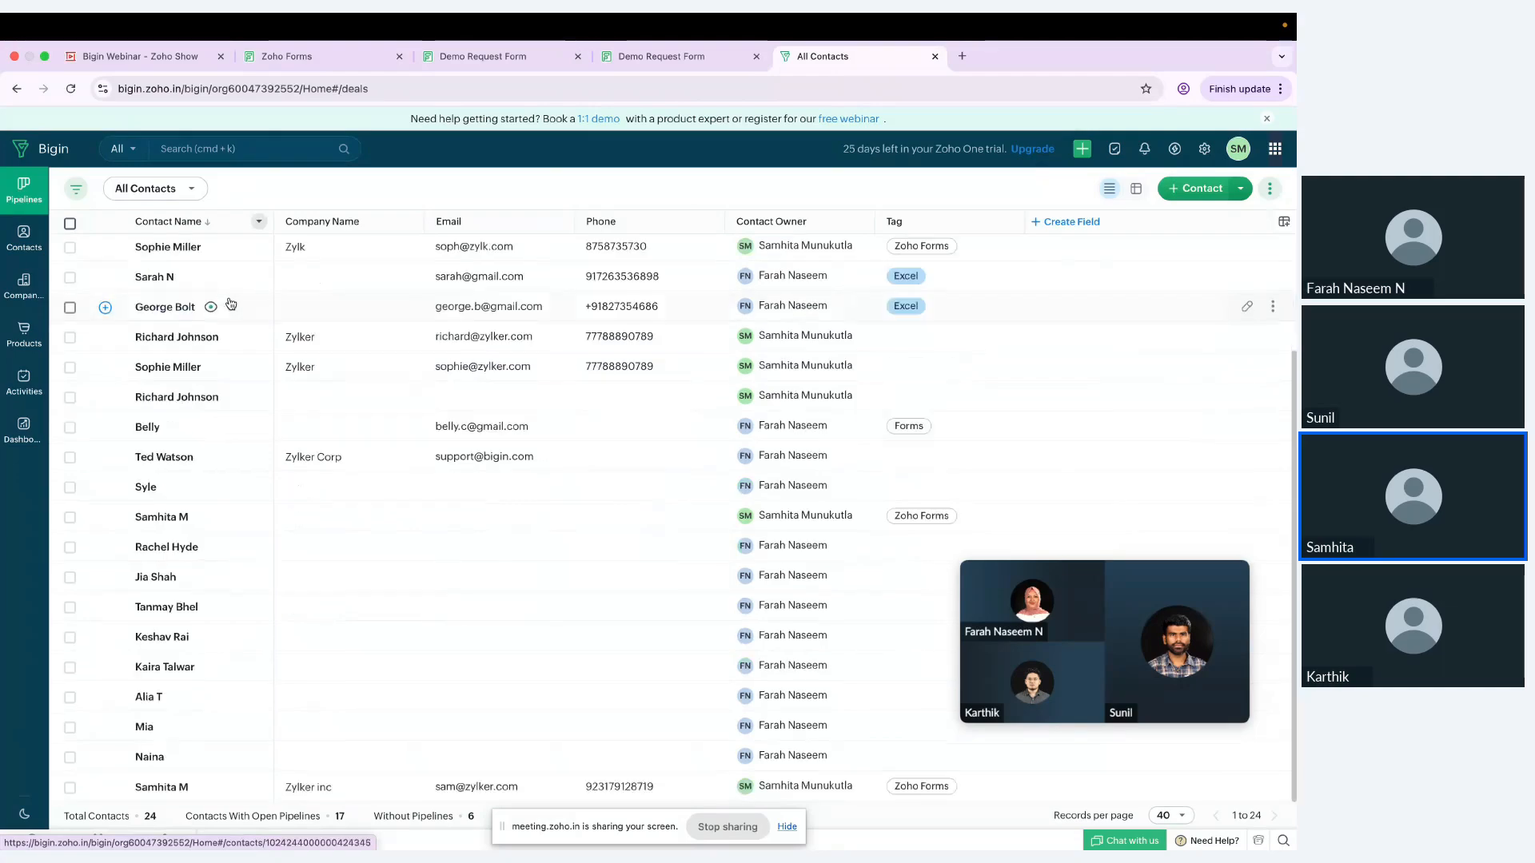
scroll(231, 303, "up", 2)
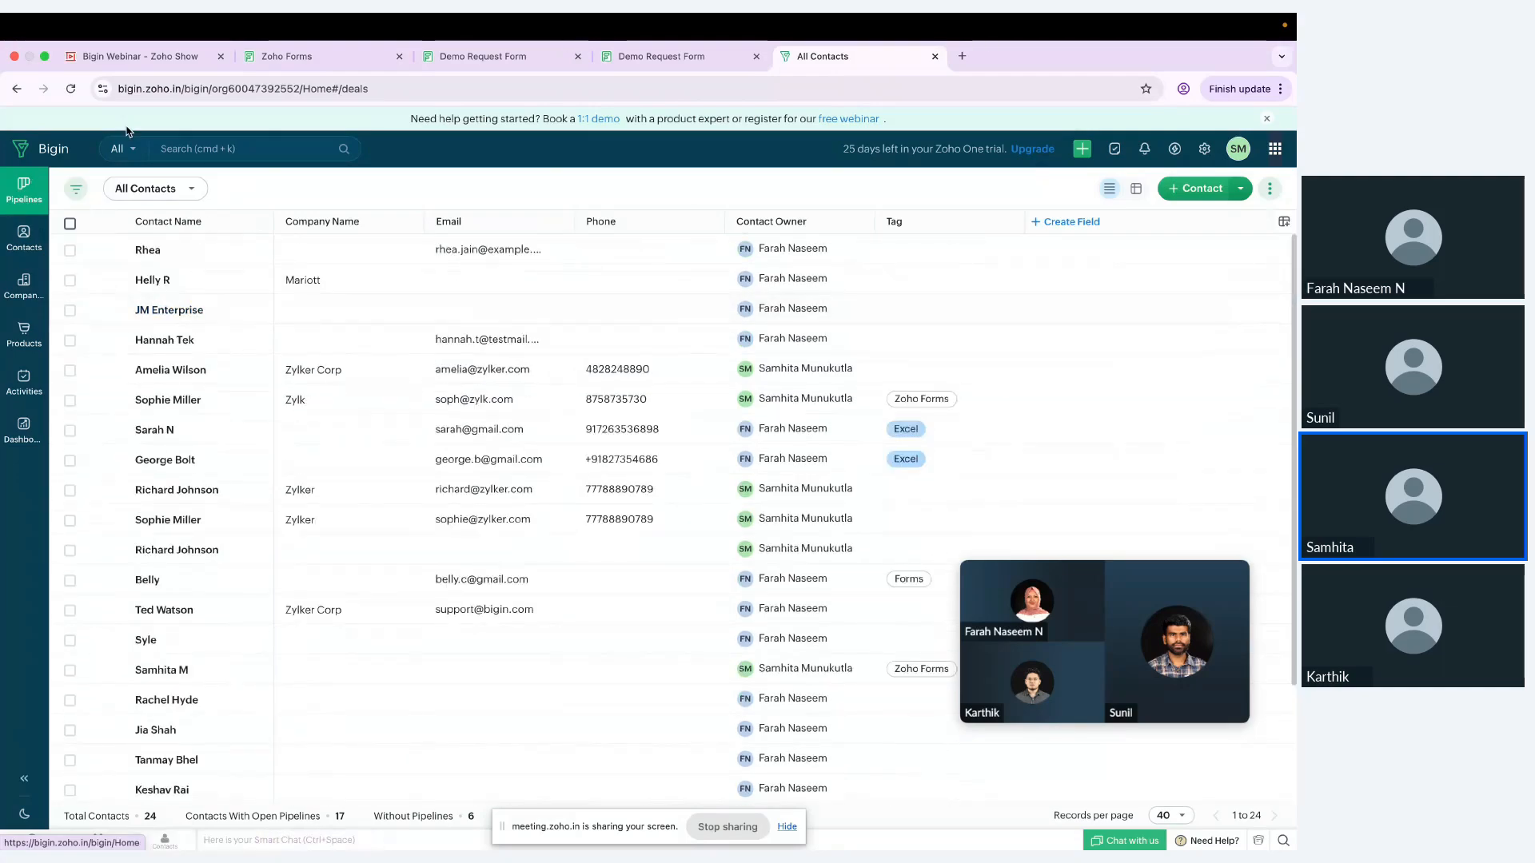
left_click(36, 144)
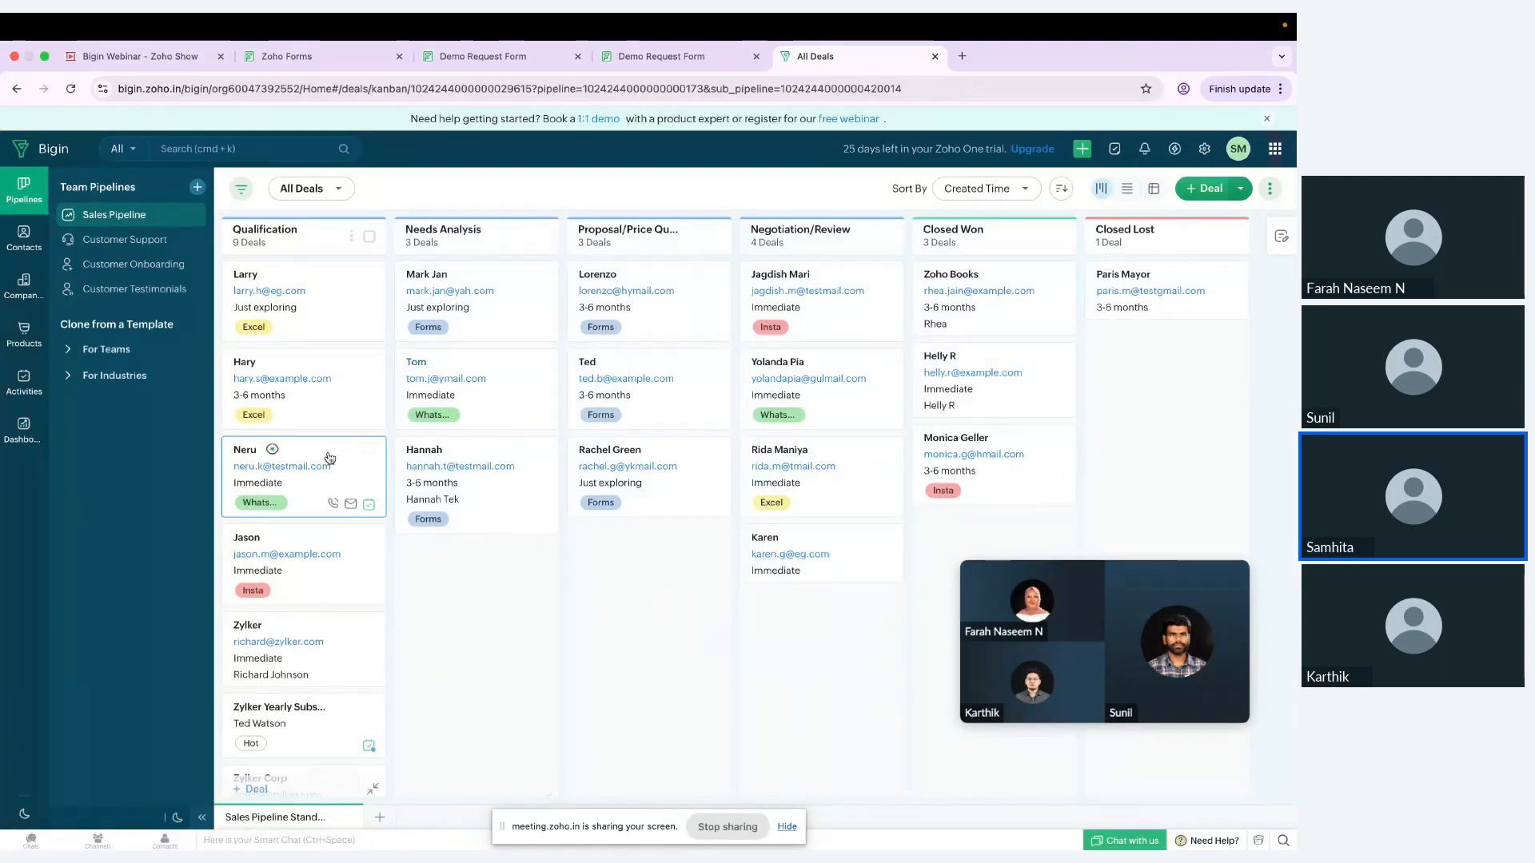
Step: Find the Zylker Corp deal in the Qualification stage, review its contact and form details, and return to the deals board
scroll(329, 467, "down", 3)
mouse_move(327, 453)
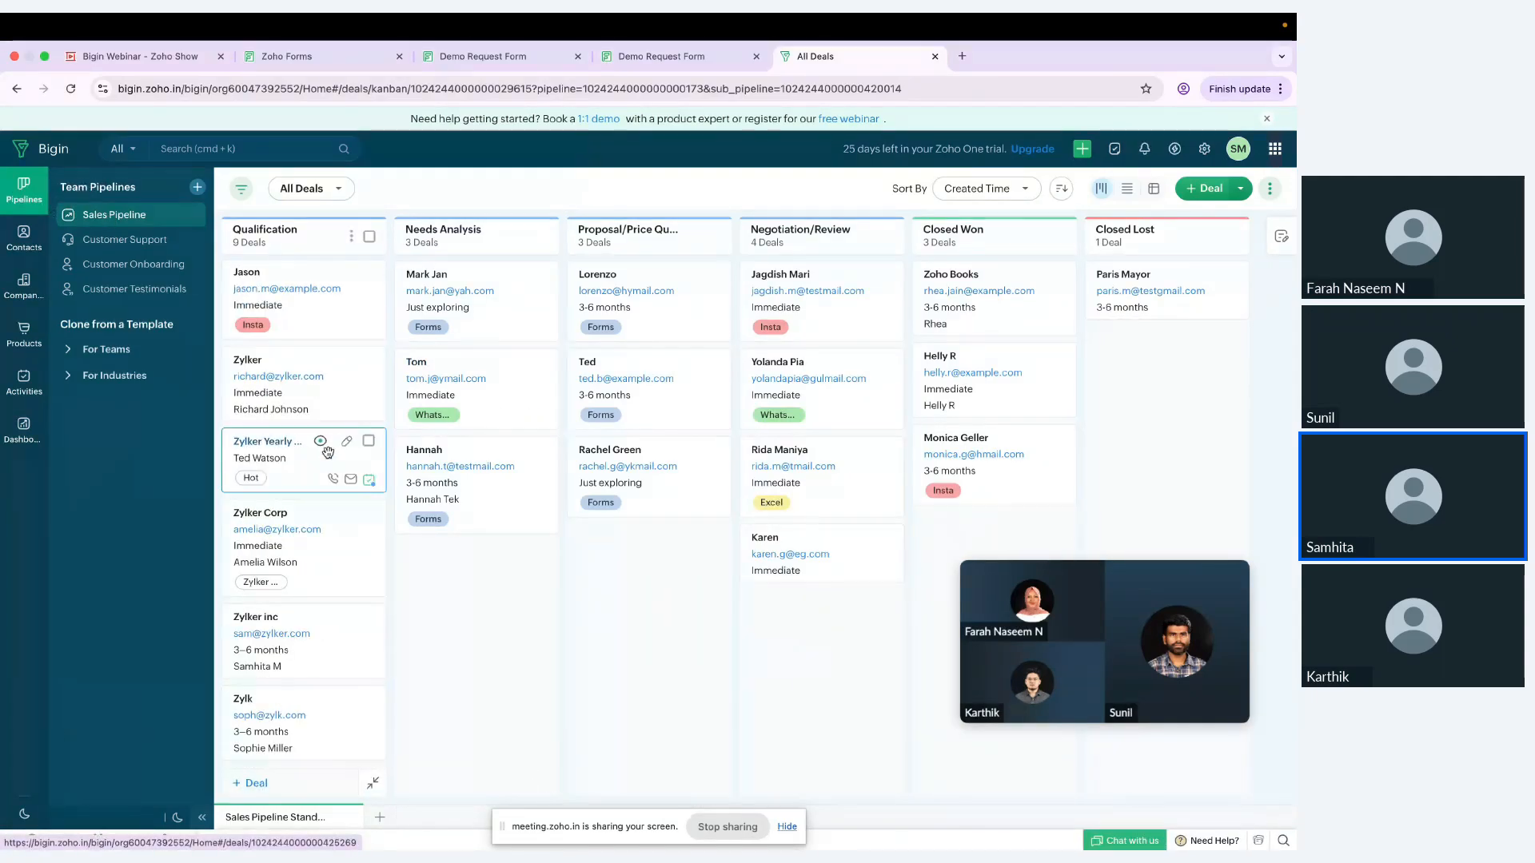
left_click(319, 551)
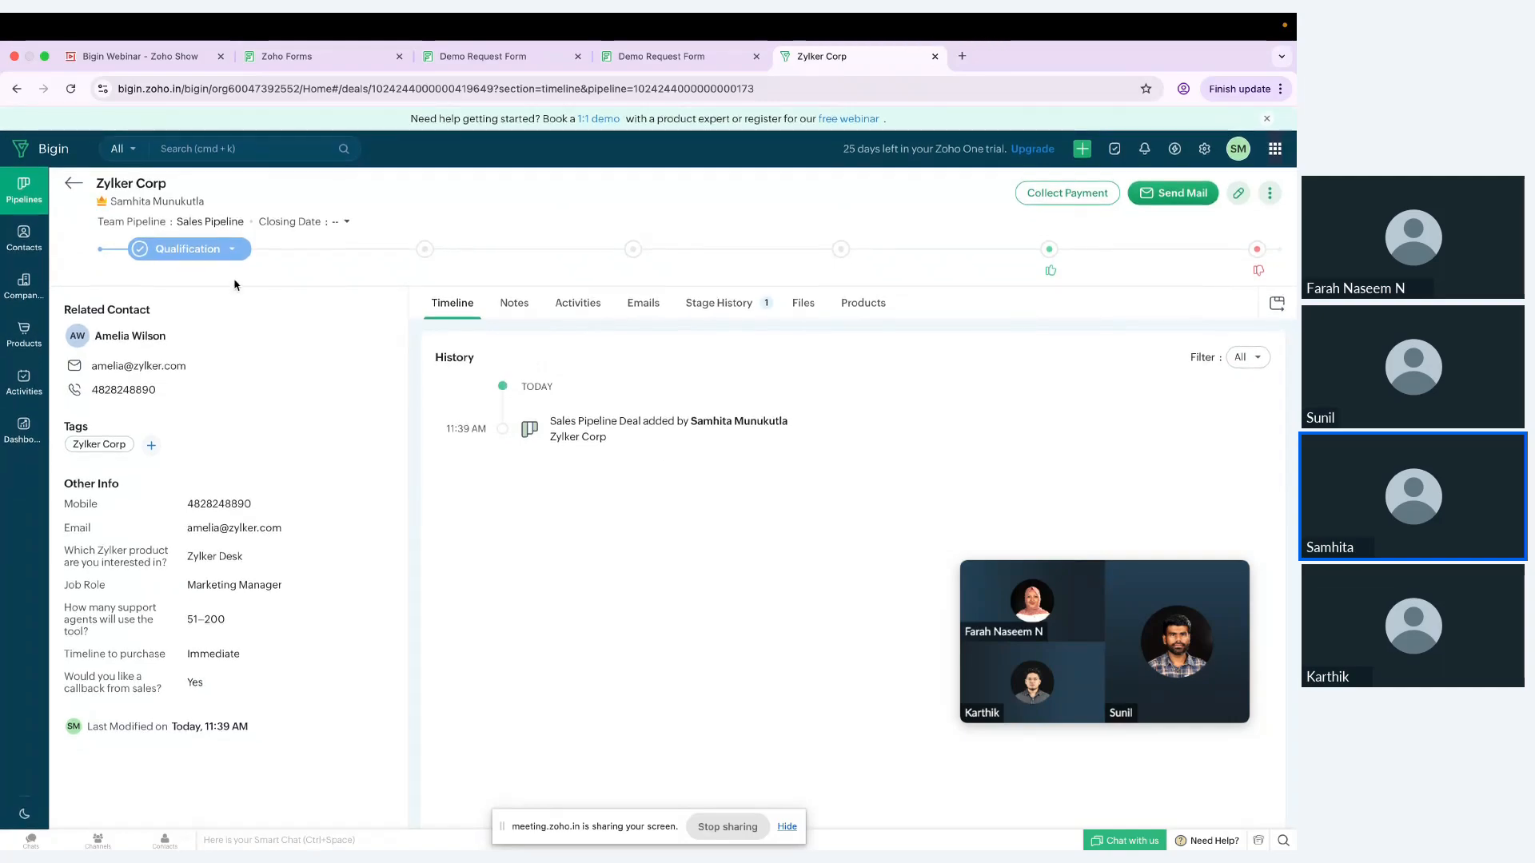
left_click(73, 188)
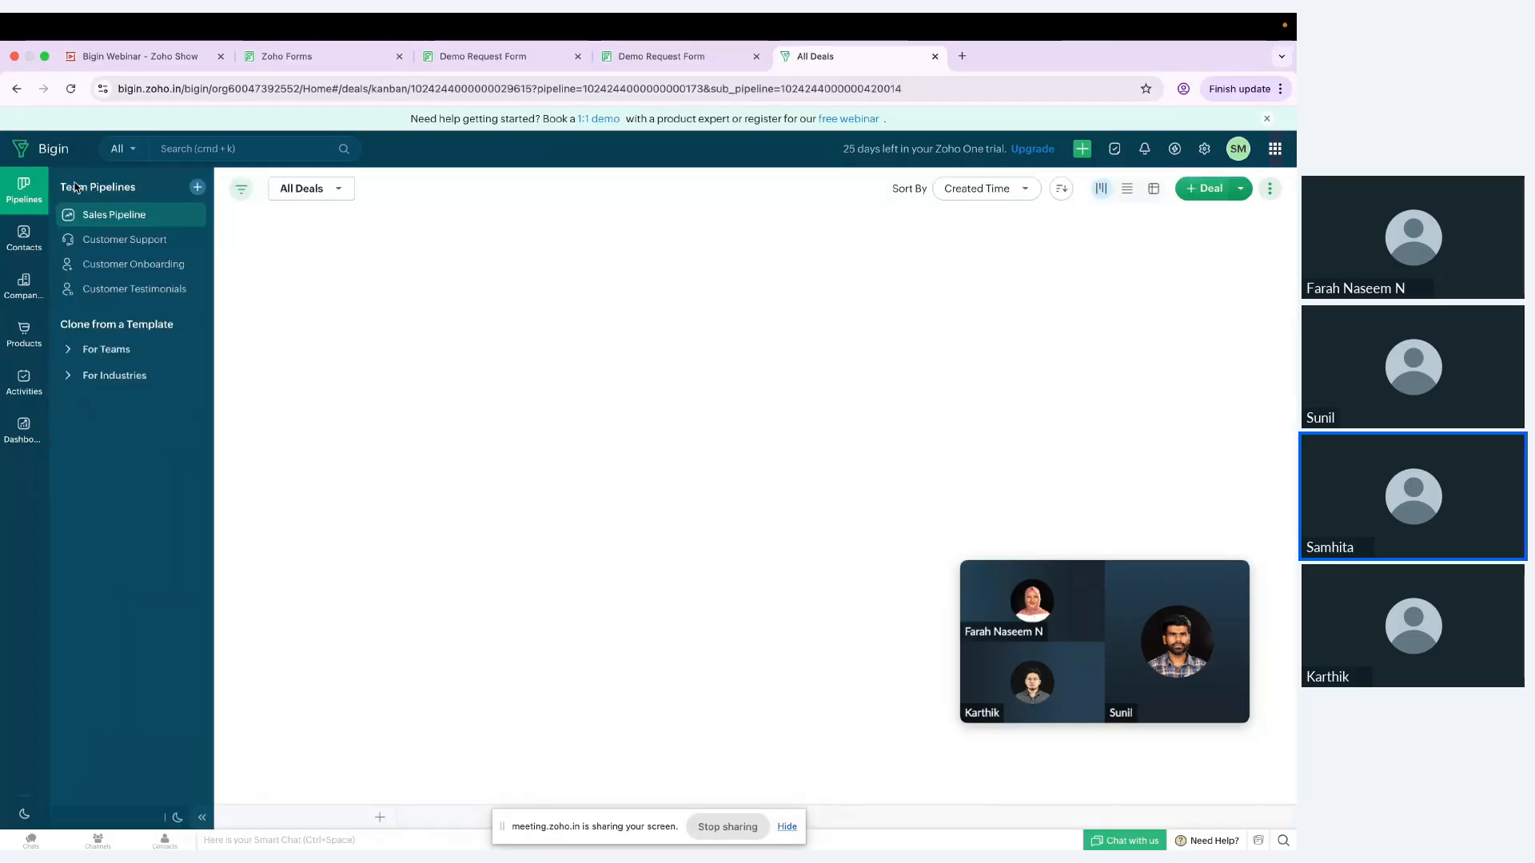
Step: Switch to the Bigin Webinar presentation in Zoho Show, play it full screen and advance to the Q & A slide
left_click(132, 56)
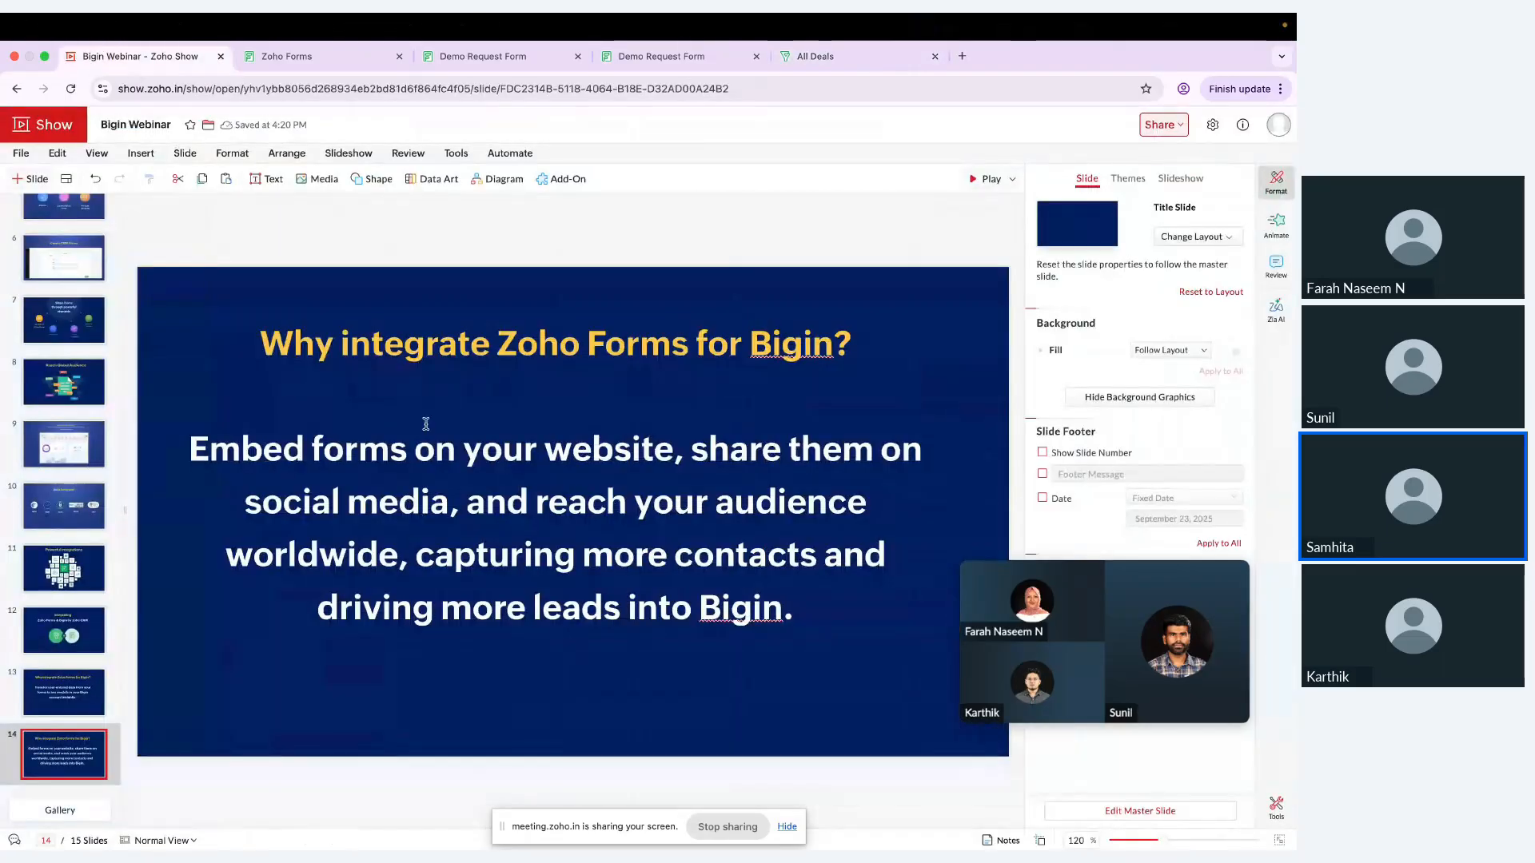
left_click(983, 178)
key("Right")
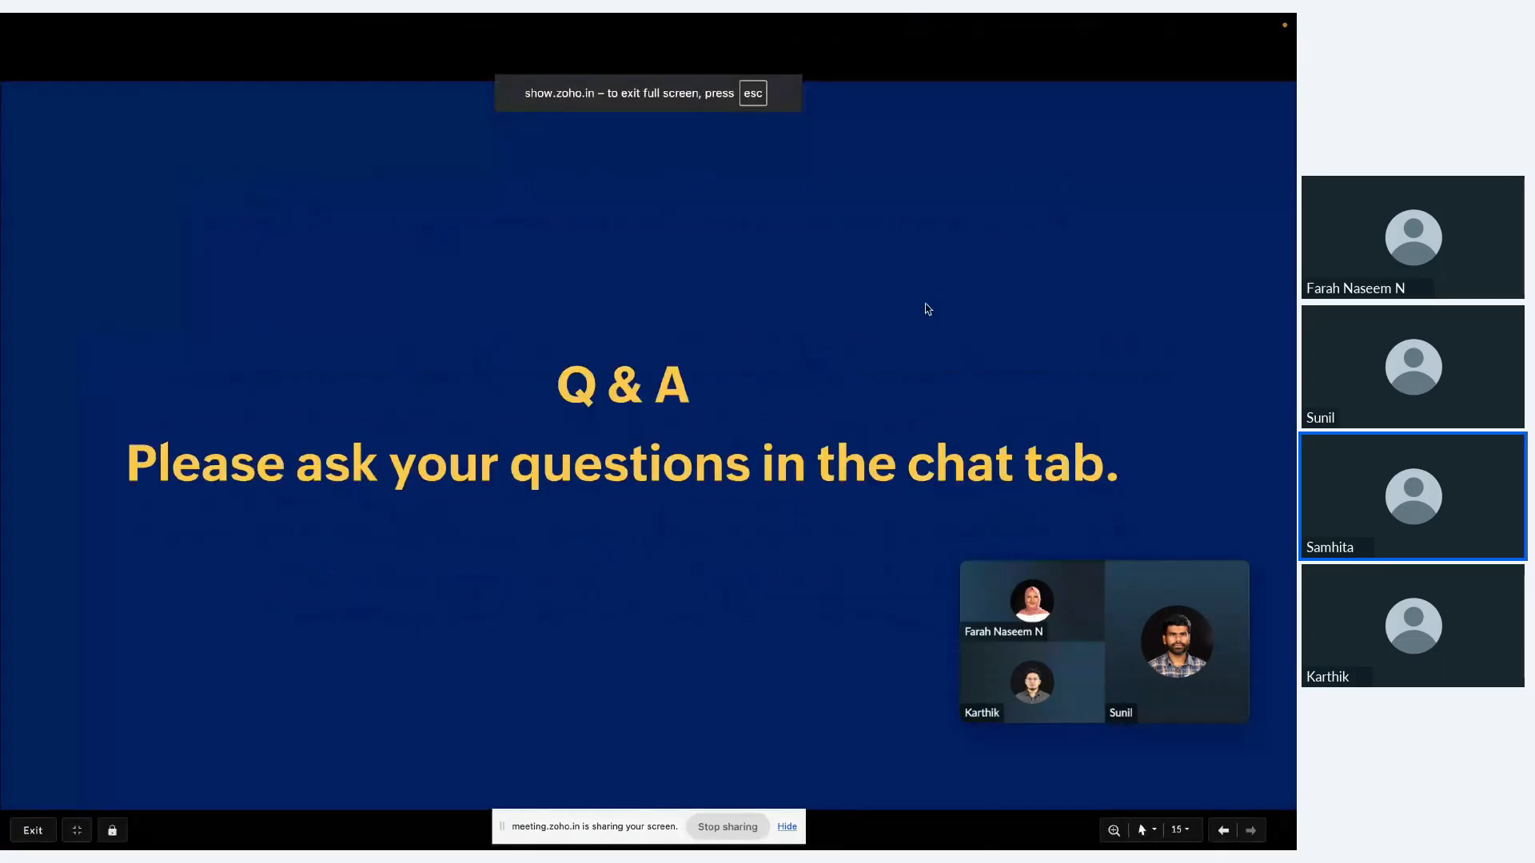